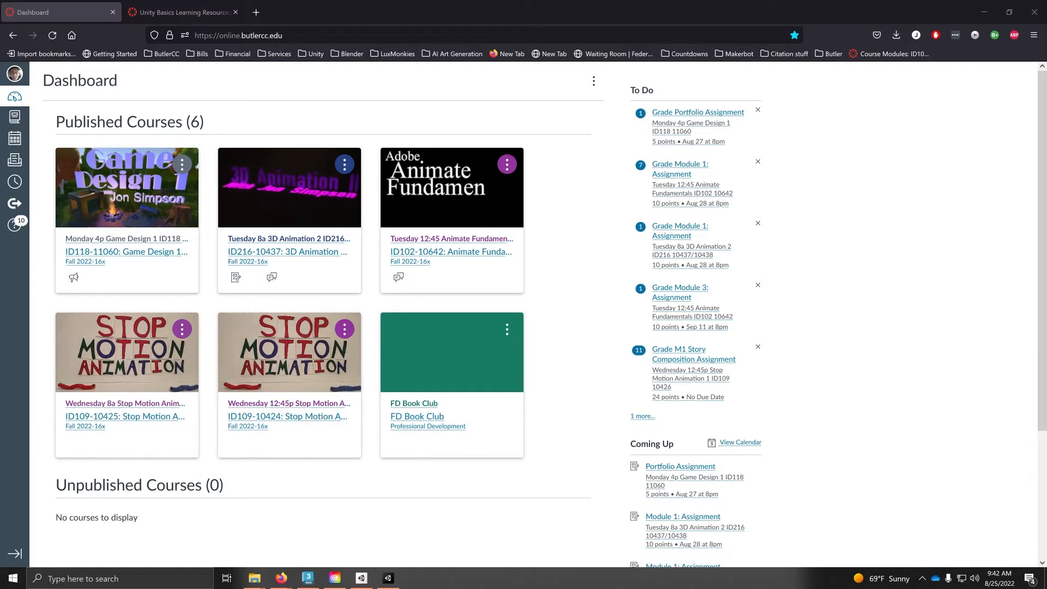
Step: Open the Primitive GameObjects link from the Unity Basics Learning Resources page in a new tab and switch to it
click(185, 12)
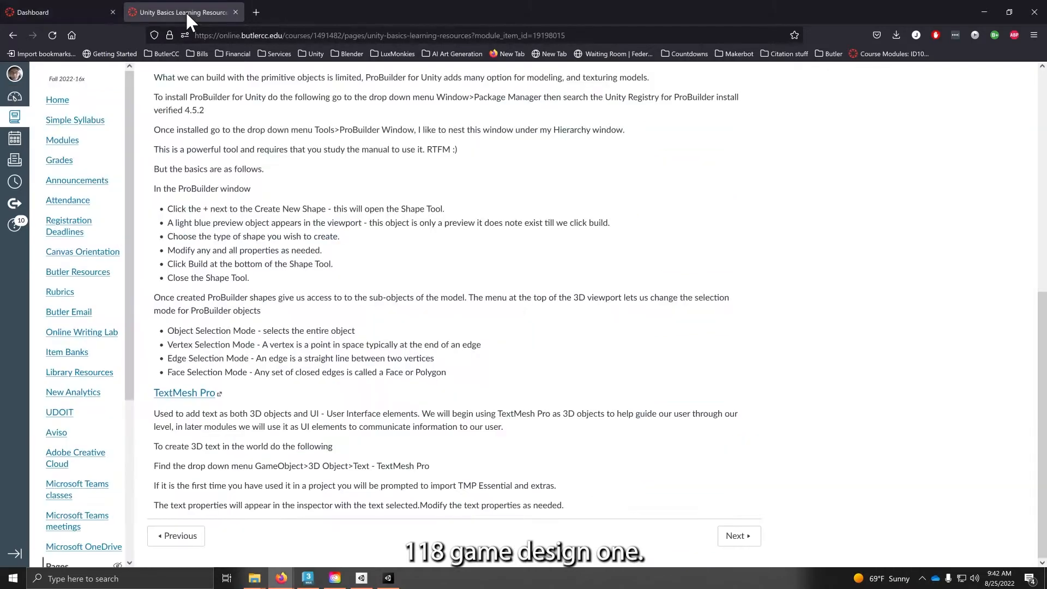
scroll(349, 248, up, 5)
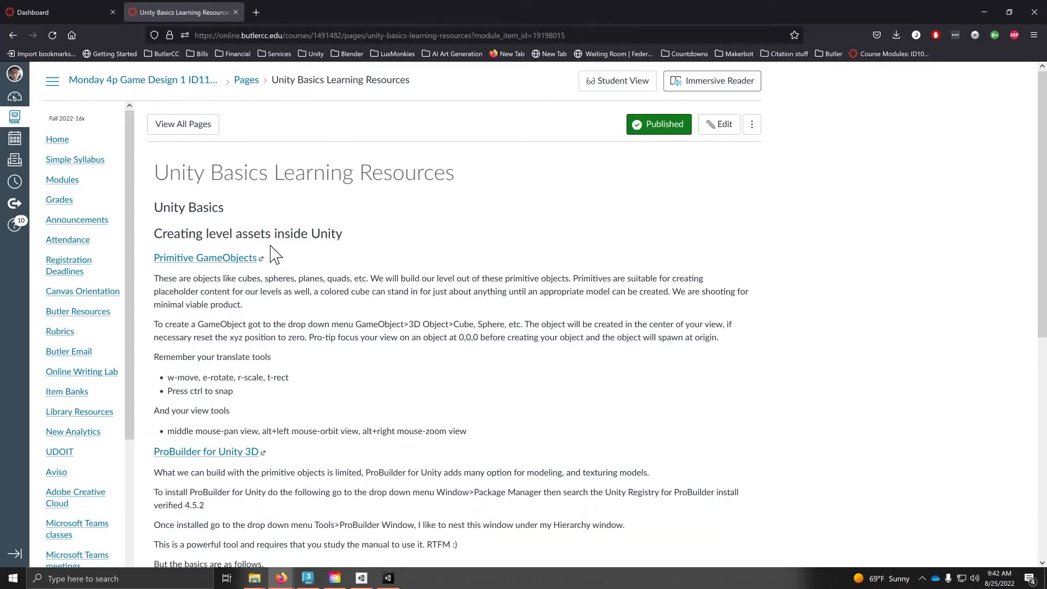
right_click(184, 262)
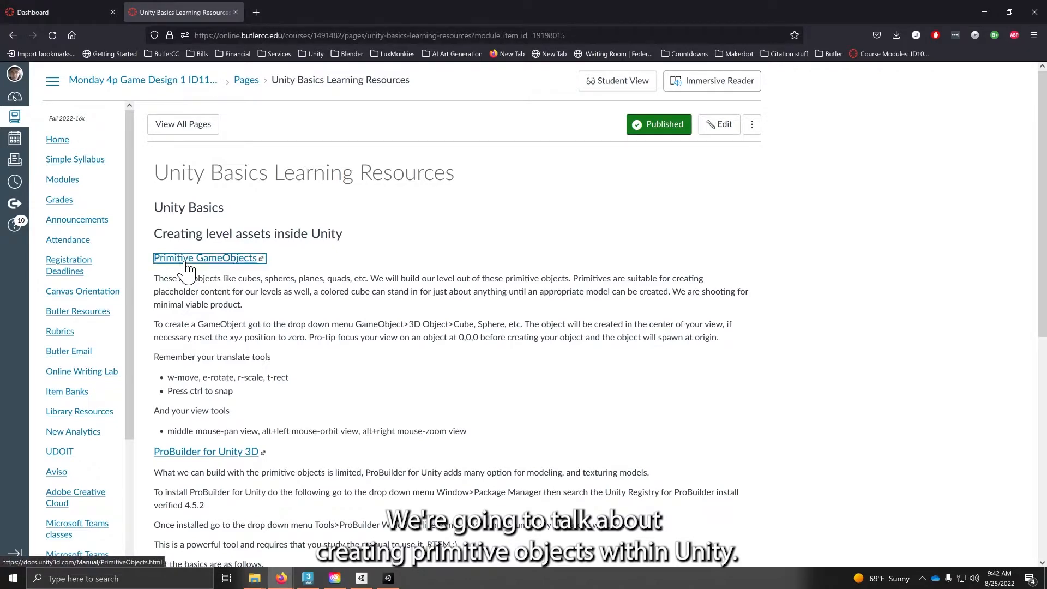
click(213, 276)
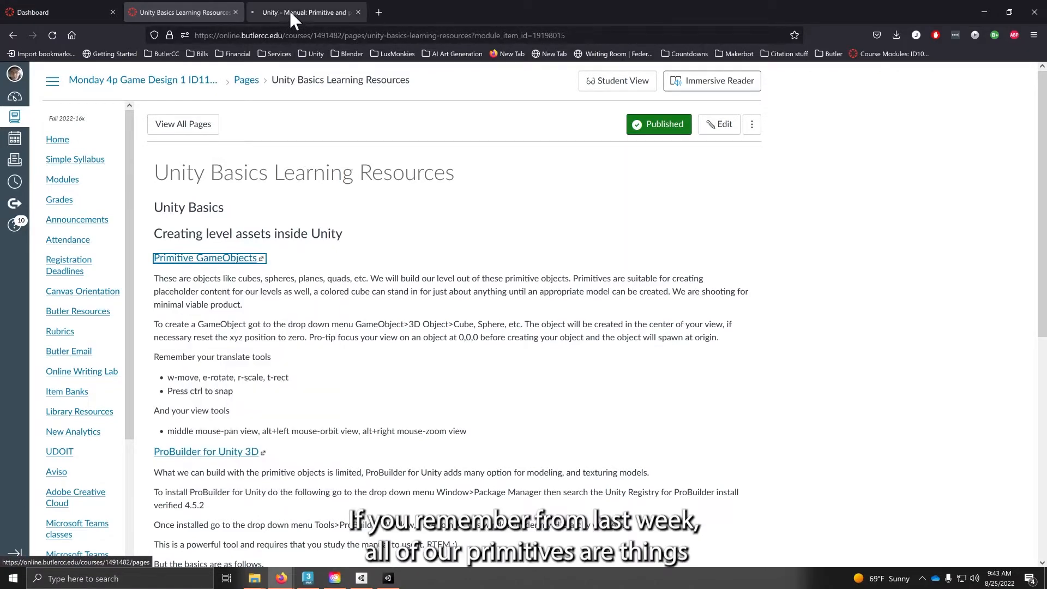
click(299, 12)
Step: Examine the Unity manual's primitive object sections, from the cube and sphere through the quad and plane
scroll(417, 336, down, 3)
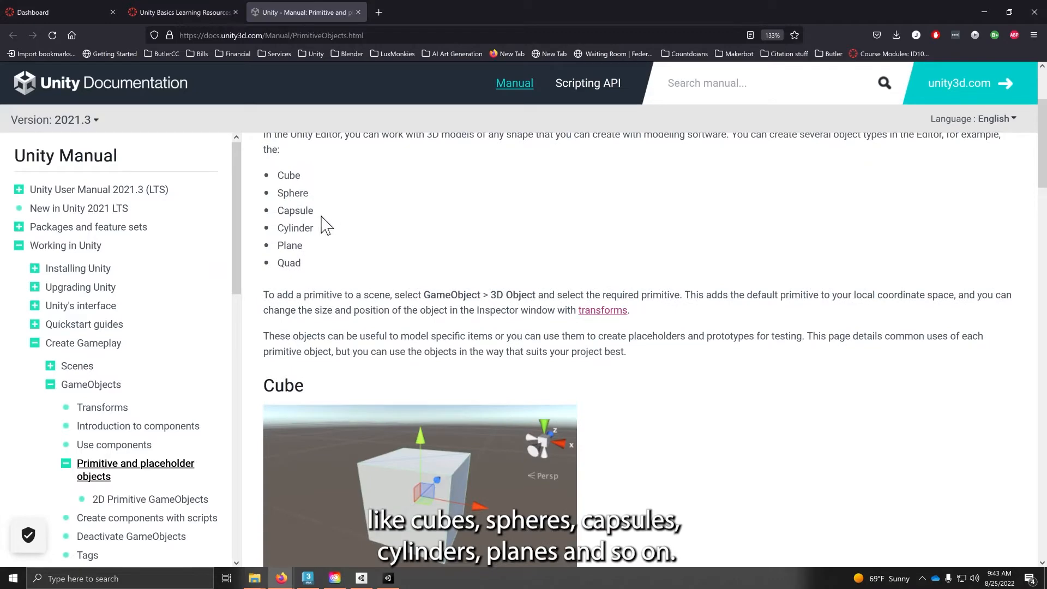
scroll(383, 256, down, 12)
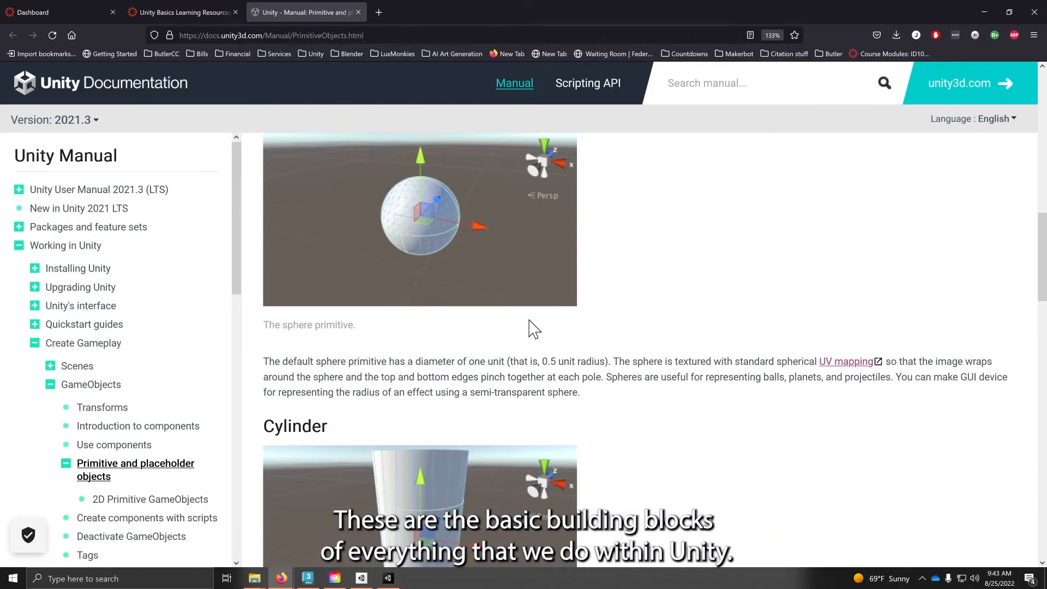
scroll(533, 327, down, 5)
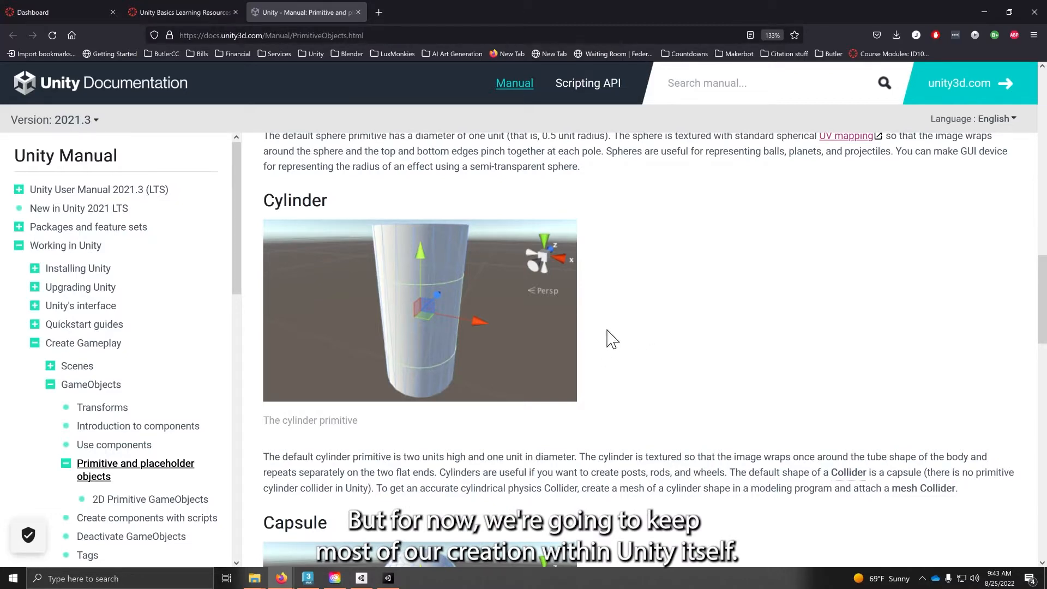
scroll(562, 353, down, 10)
scroll(566, 360, down, 2)
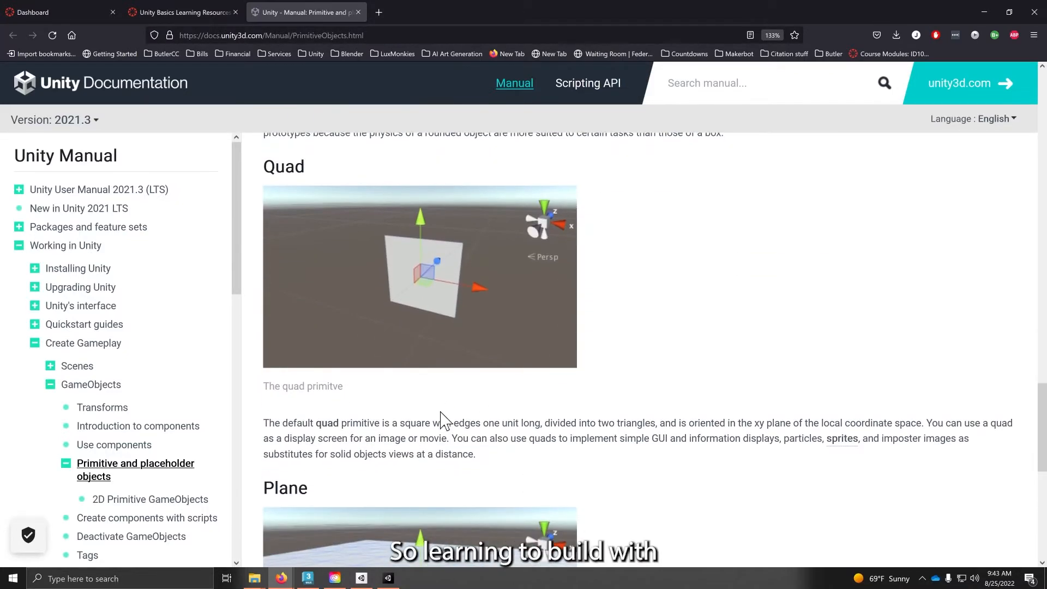
scroll(565, 430, down, 4)
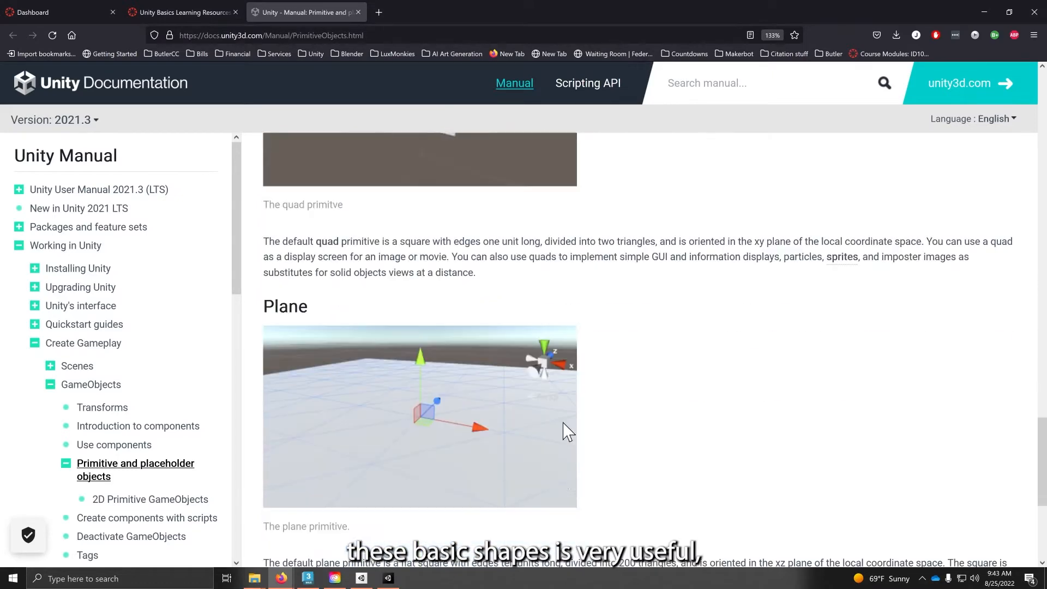
scroll(548, 430, up, 7)
scroll(550, 418, up, 20)
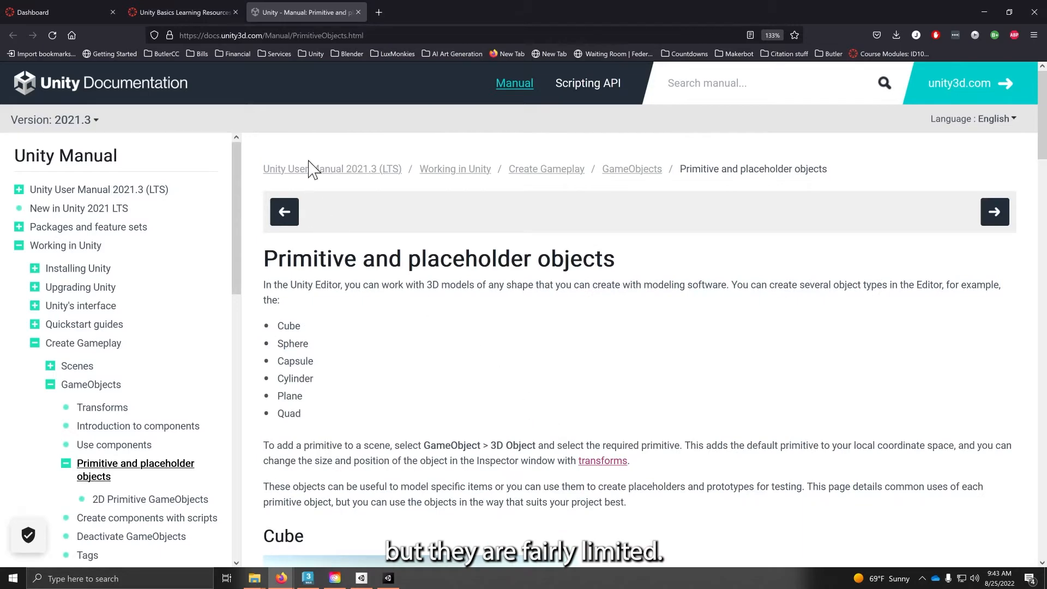
Step: Return to the course page, open the ProBuilder for Unity 3D link in a new tab and switch to it
click(169, 11)
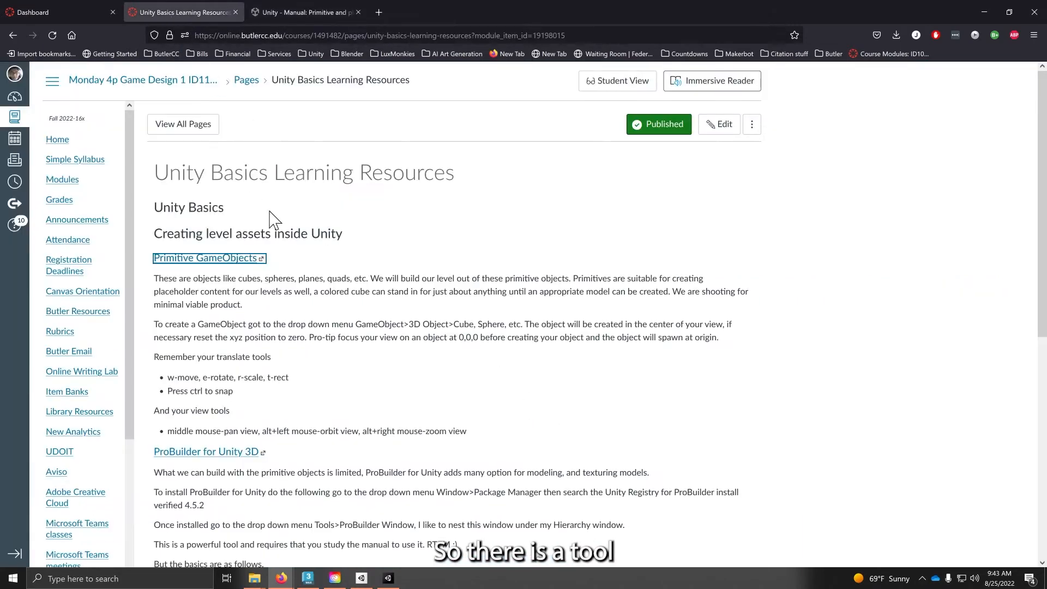
scroll(343, 302, down, 3)
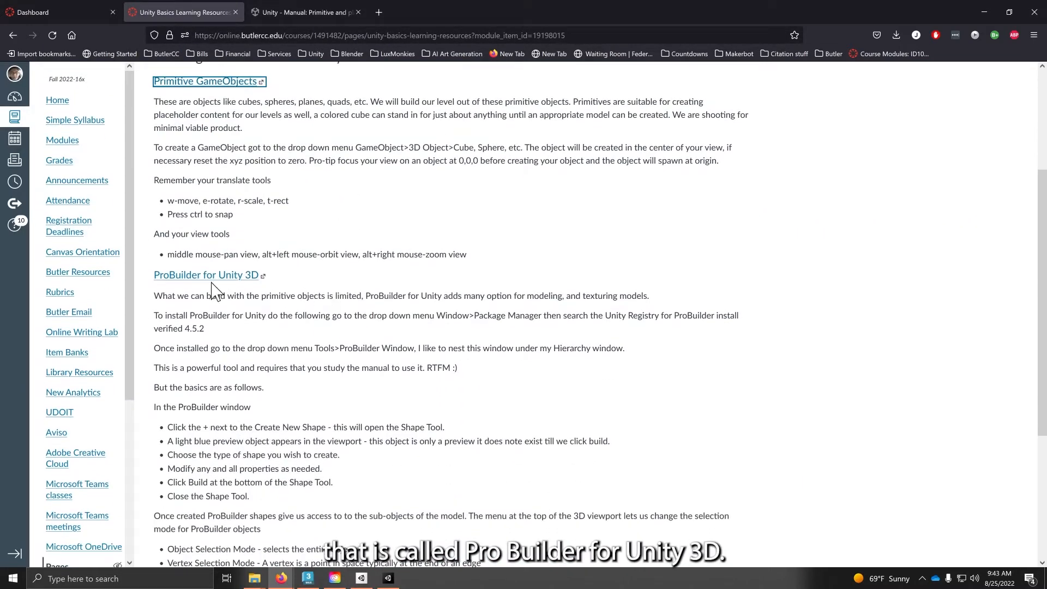
right_click(223, 279)
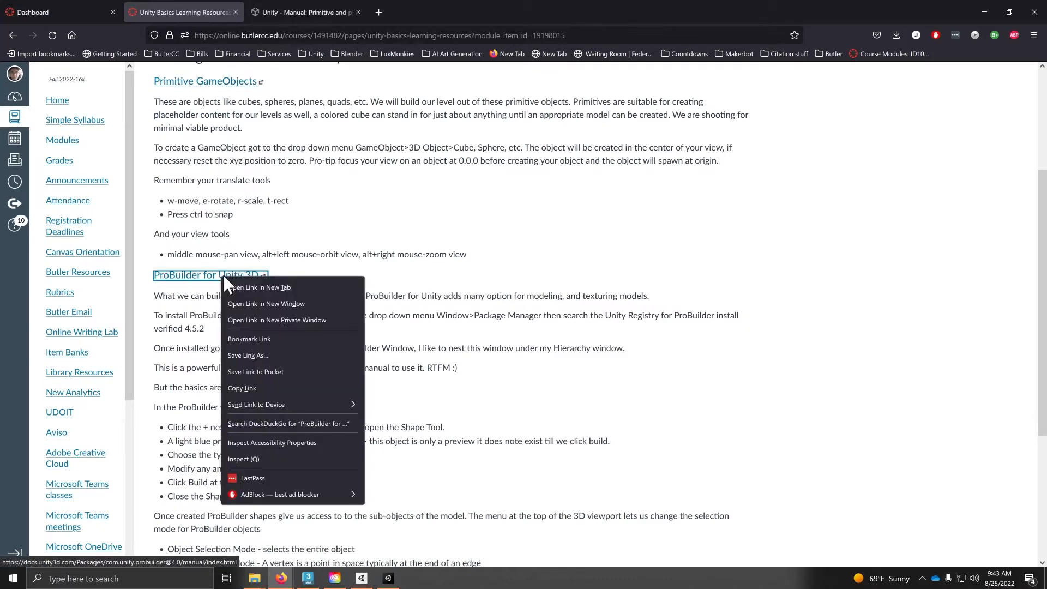
click(260, 283)
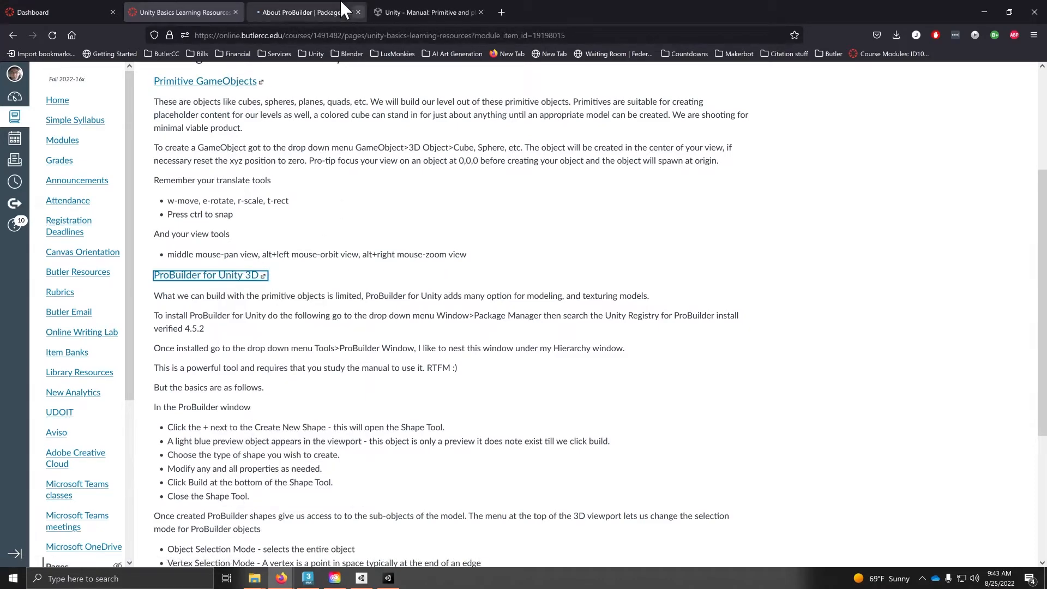
click(305, 12)
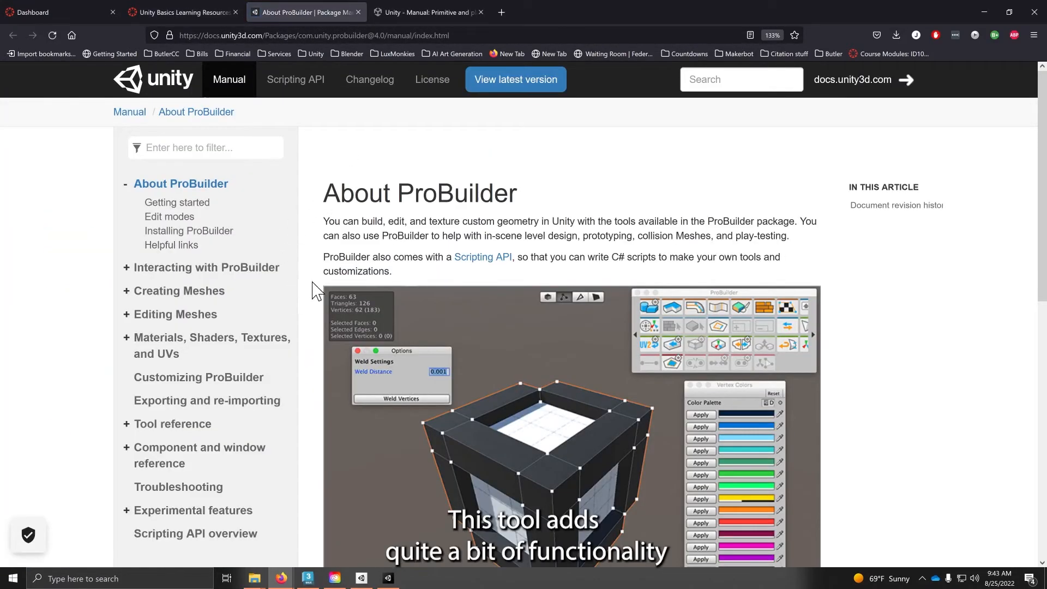
Step: Look over the About ProBuilder manual page, including its example mesh image and the advanced features section
scroll(483, 391, down, 1)
scroll(483, 390, down, 3)
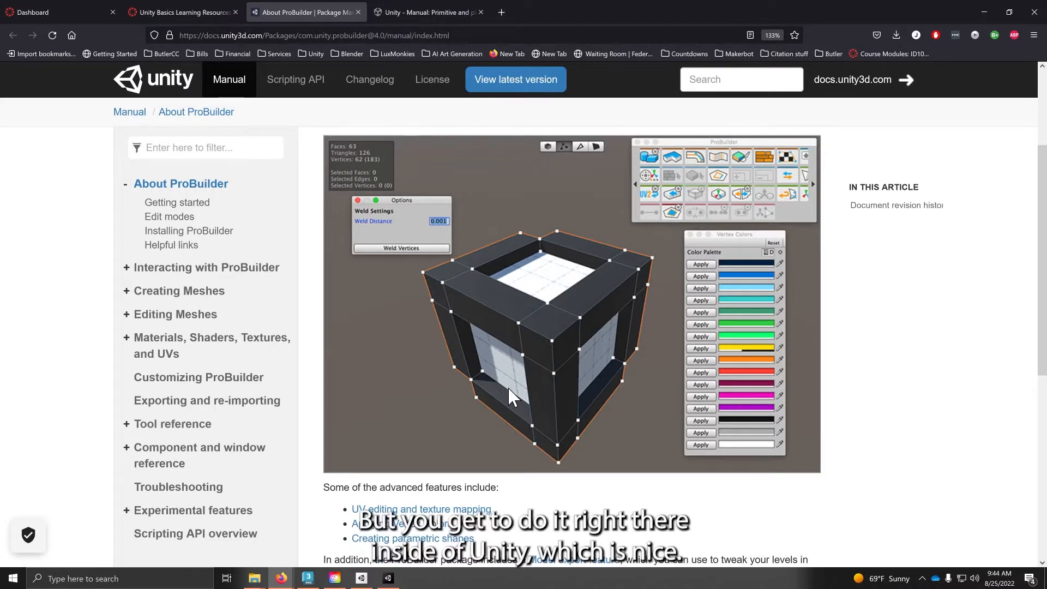
scroll(381, 354, up, 3)
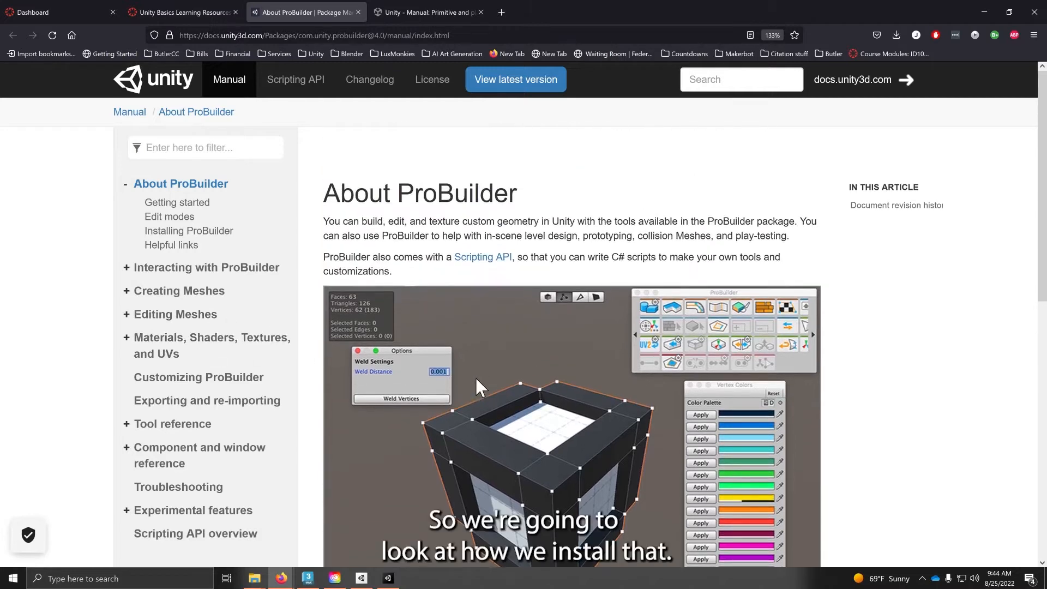
scroll(526, 401, down, 3)
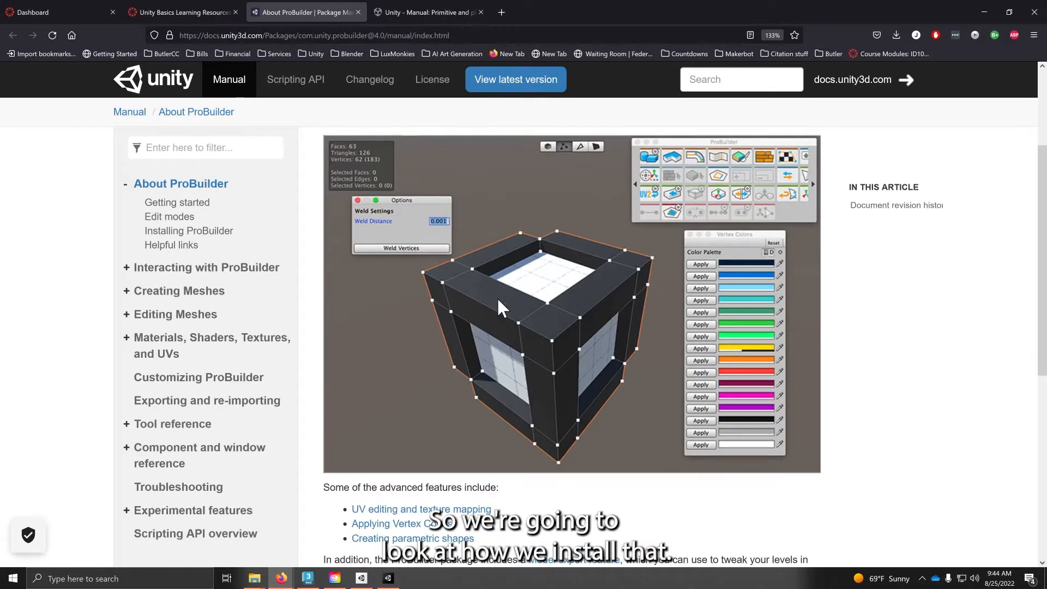
scroll(278, 278, up, 3)
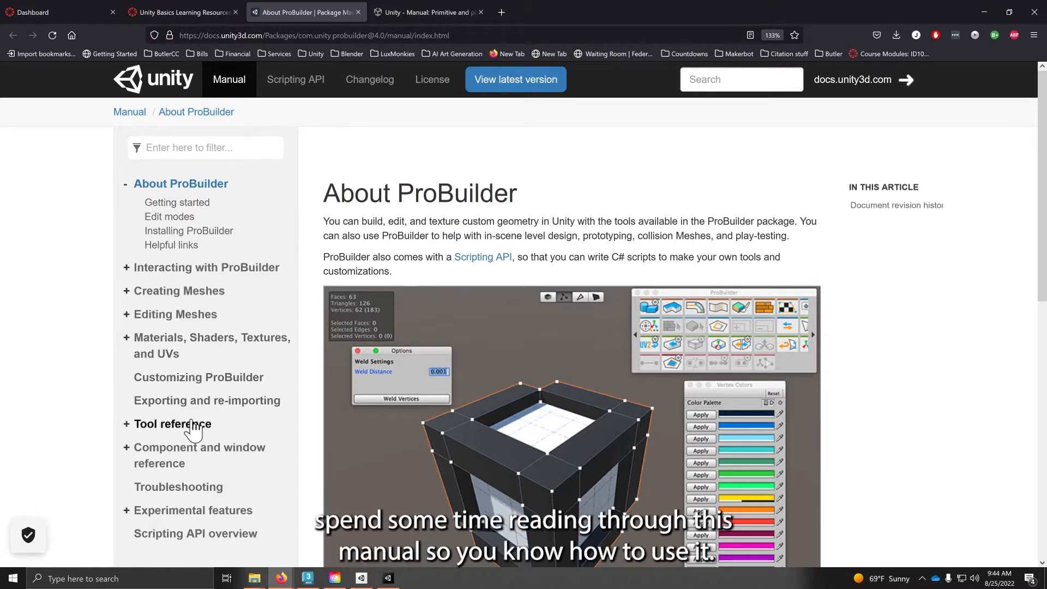
Step: Return to the Unity Basics Learning Resources page and review its ProBuilder and TextMesh Pro instructions
click(181, 12)
scroll(180, 312, down, 3)
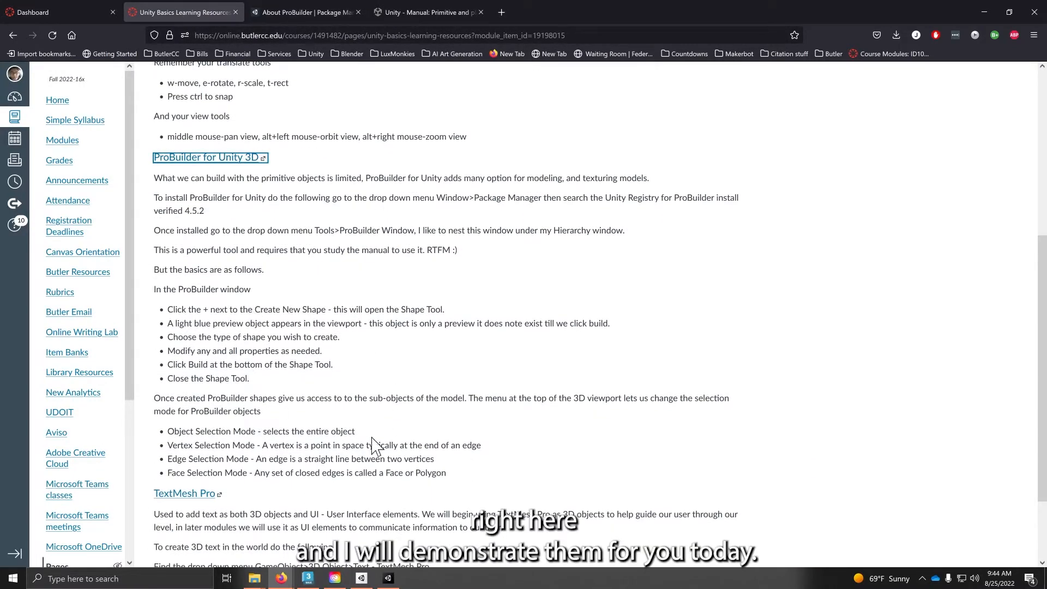
scroll(431, 371, down, 2)
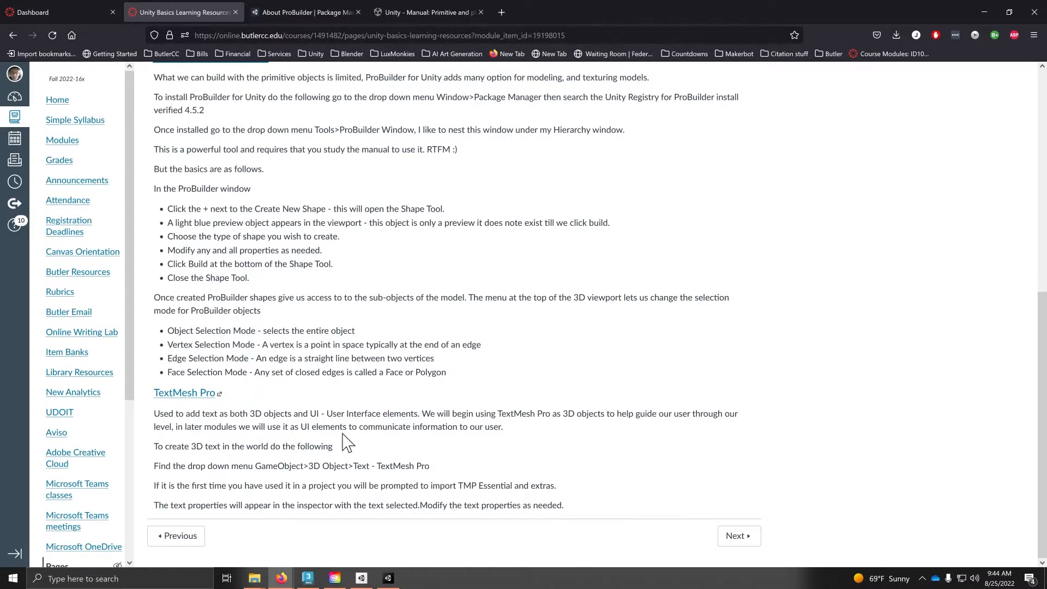
scroll(251, 451, up, 3)
scroll(252, 451, down, 3)
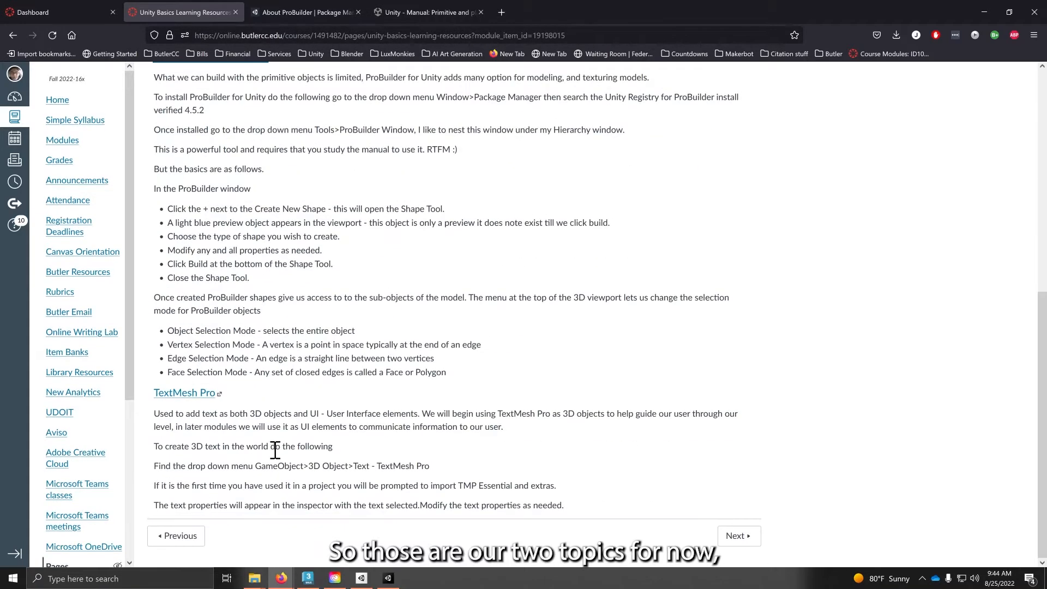
scroll(276, 458, up, 6)
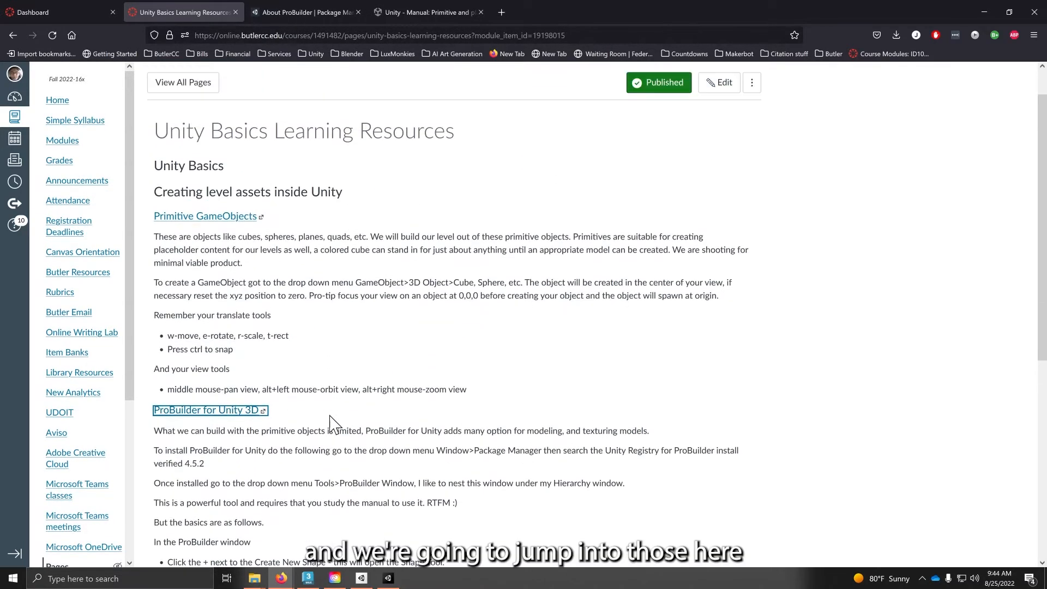
scroll(331, 425, up, 1)
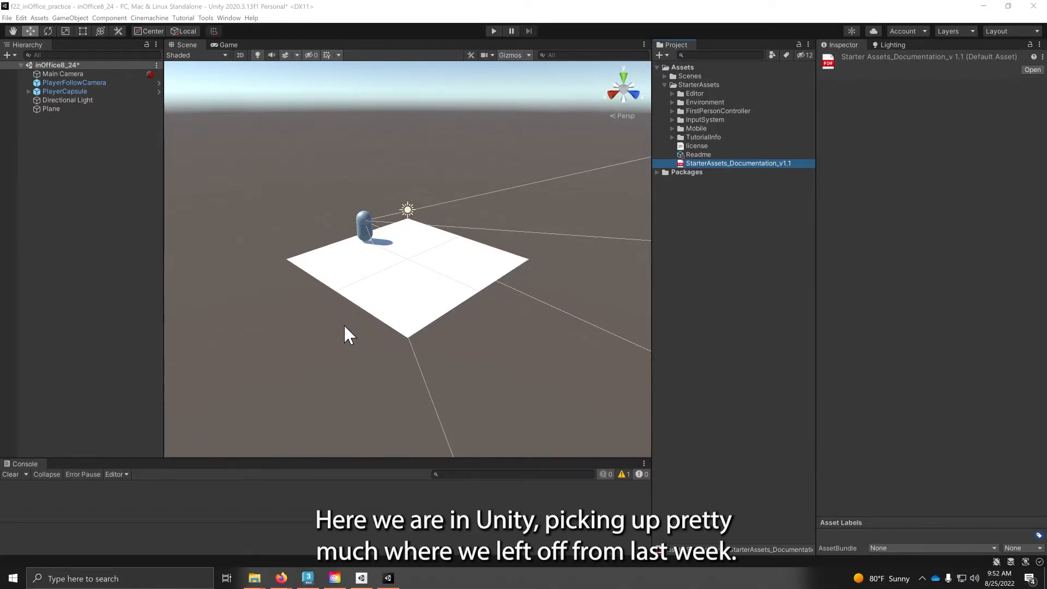
Step: In Unity, inspect the Plane and PlayerFollowCamera objects and the Starter Assets Readme
click(429, 304)
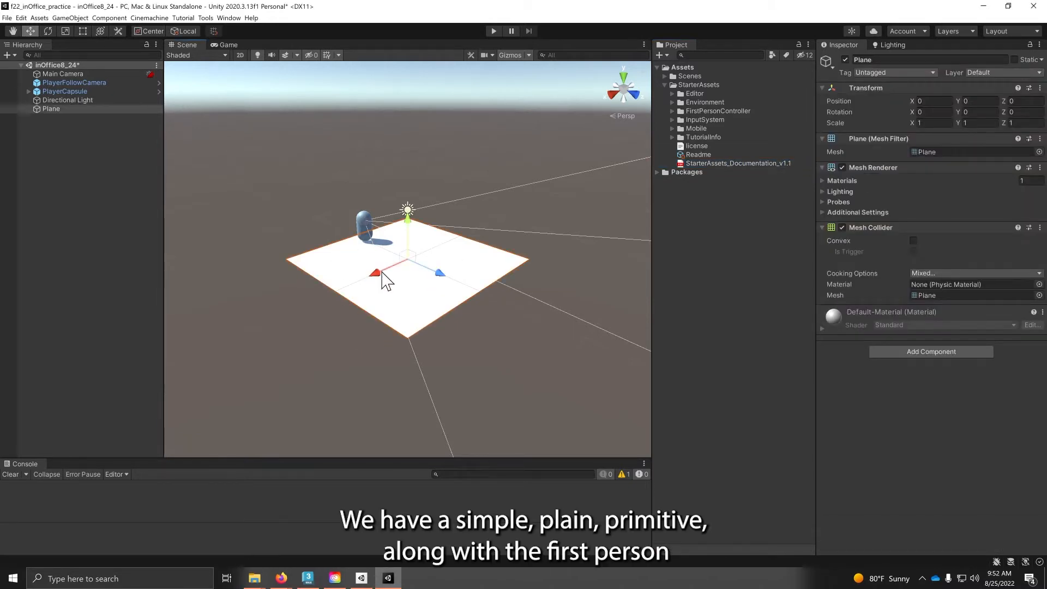
click(71, 83)
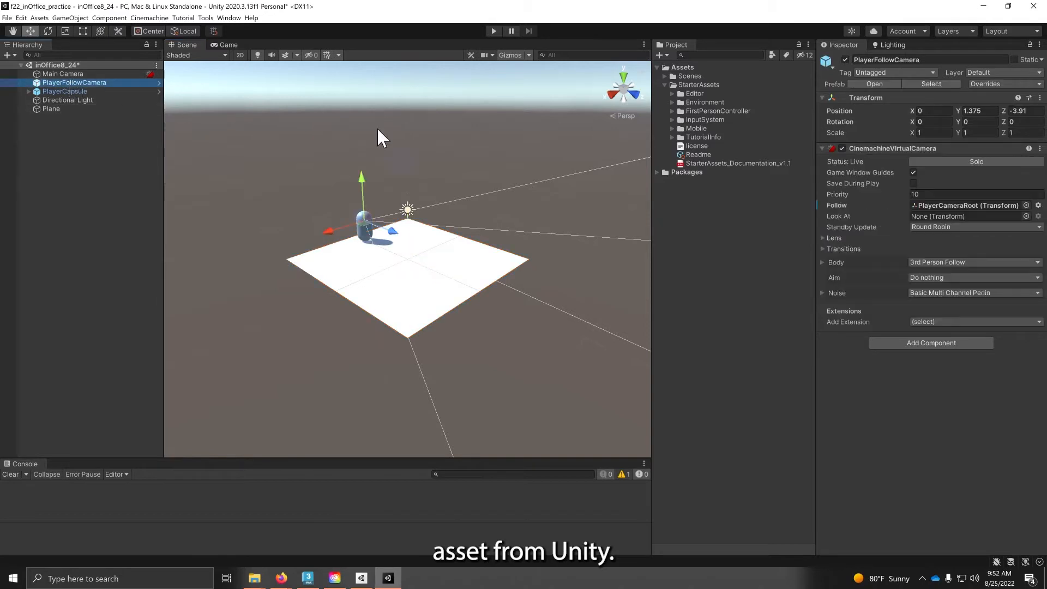
click(698, 155)
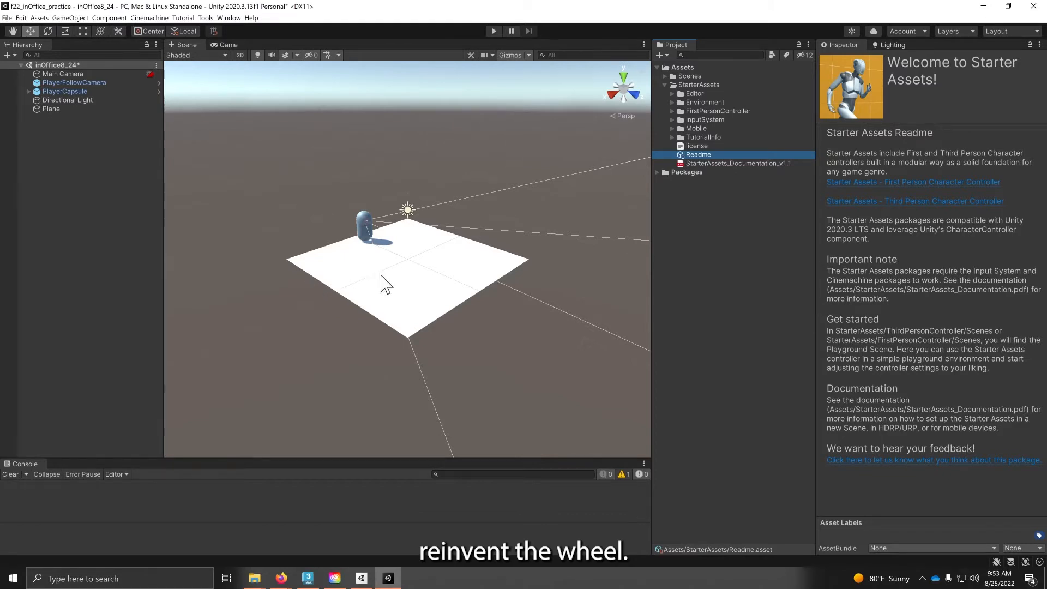
Step: Create a capsule primitive in the scene
click(398, 297)
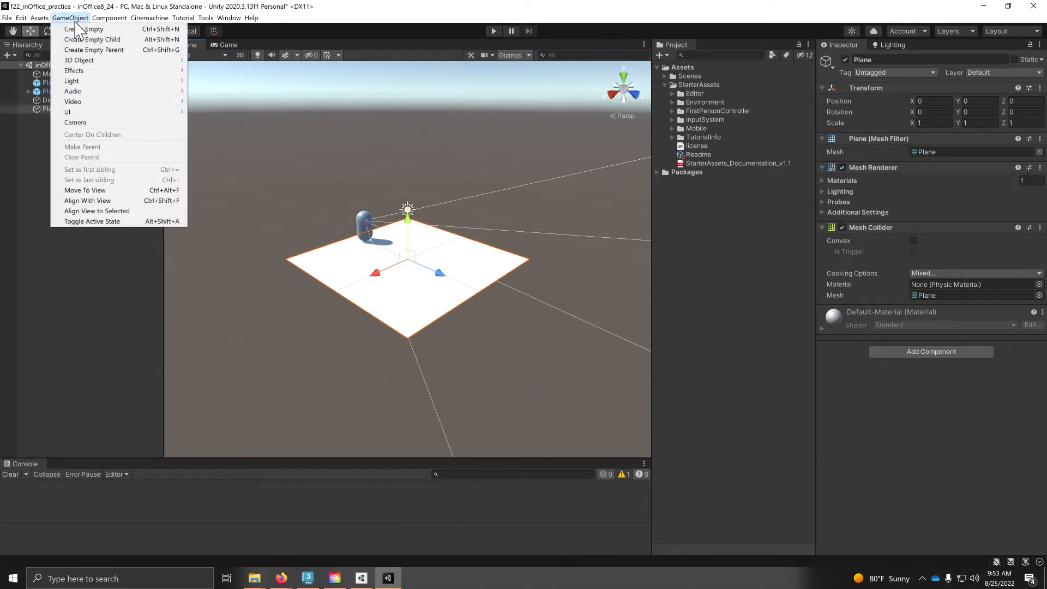
mouse_move(83, 59)
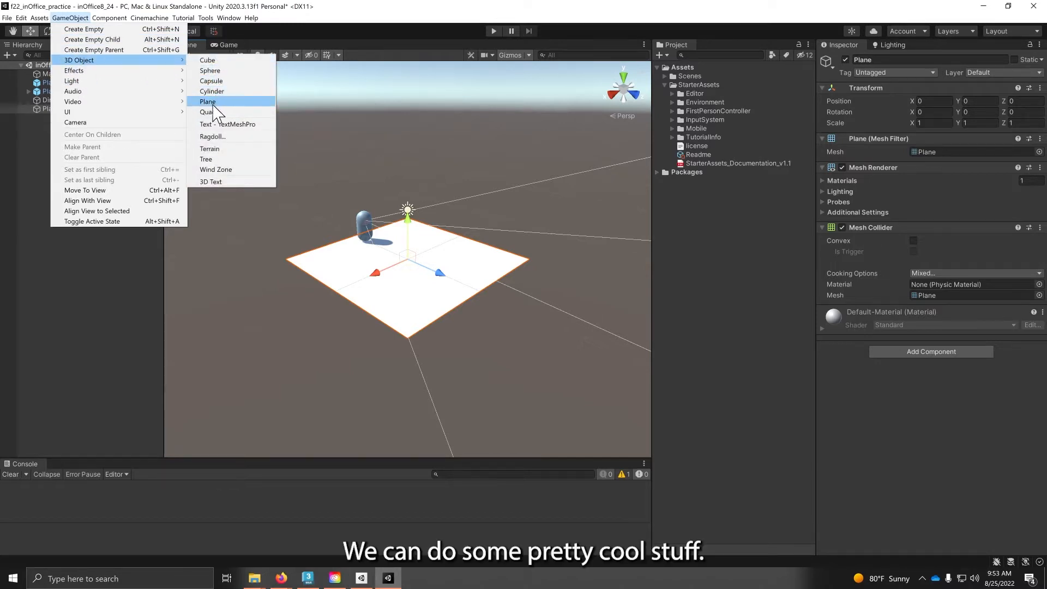
click(212, 81)
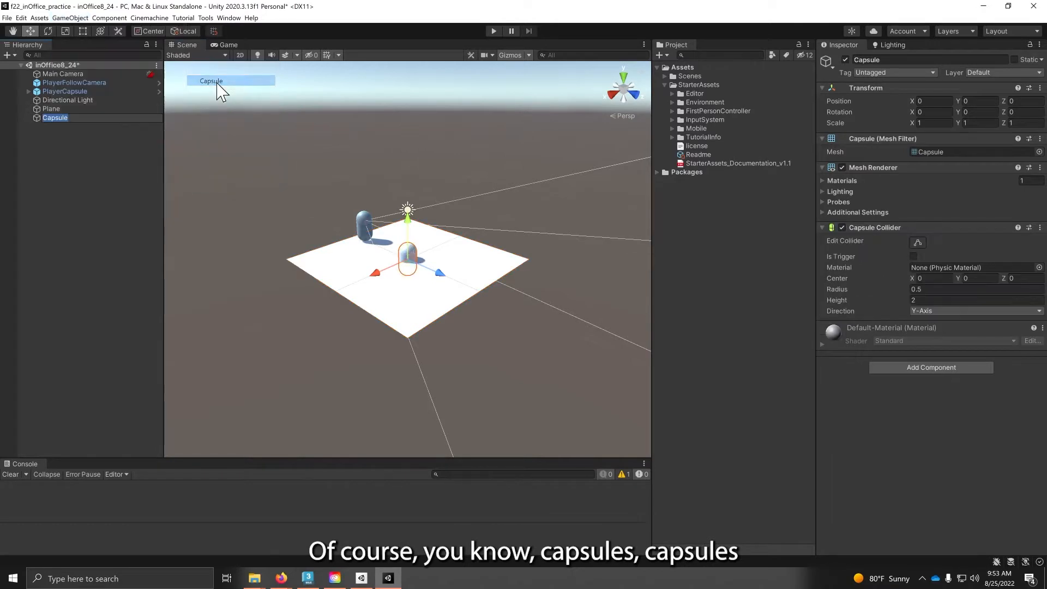
Step: Raise the new capsule above the plane to about Y 1.18 and move it along the X axis to -3
drag(409, 220, 409, 200)
scroll(439, 240, up, 8)
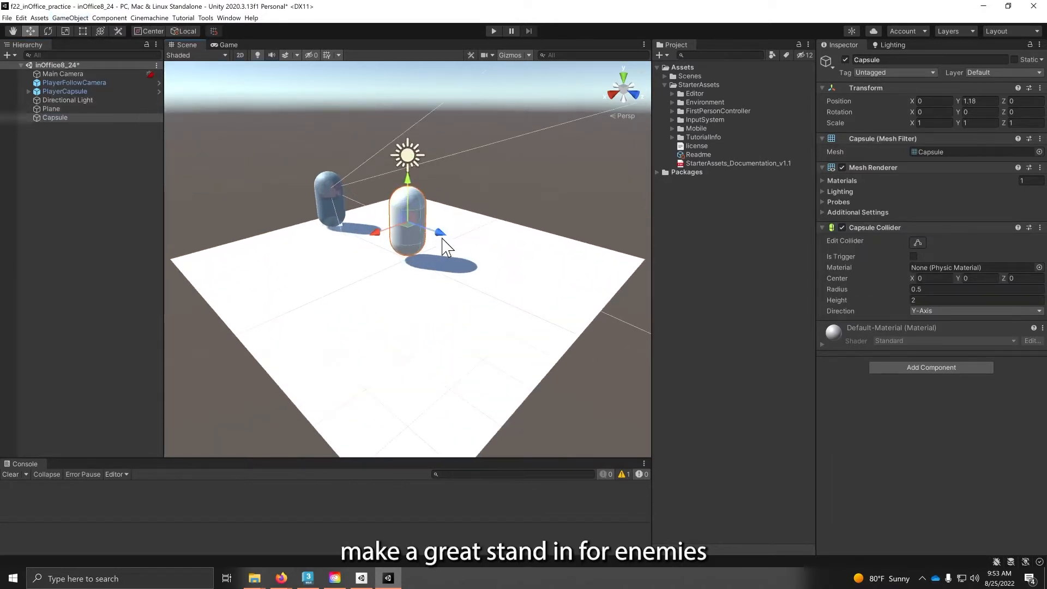
scroll(460, 209, down, 10)
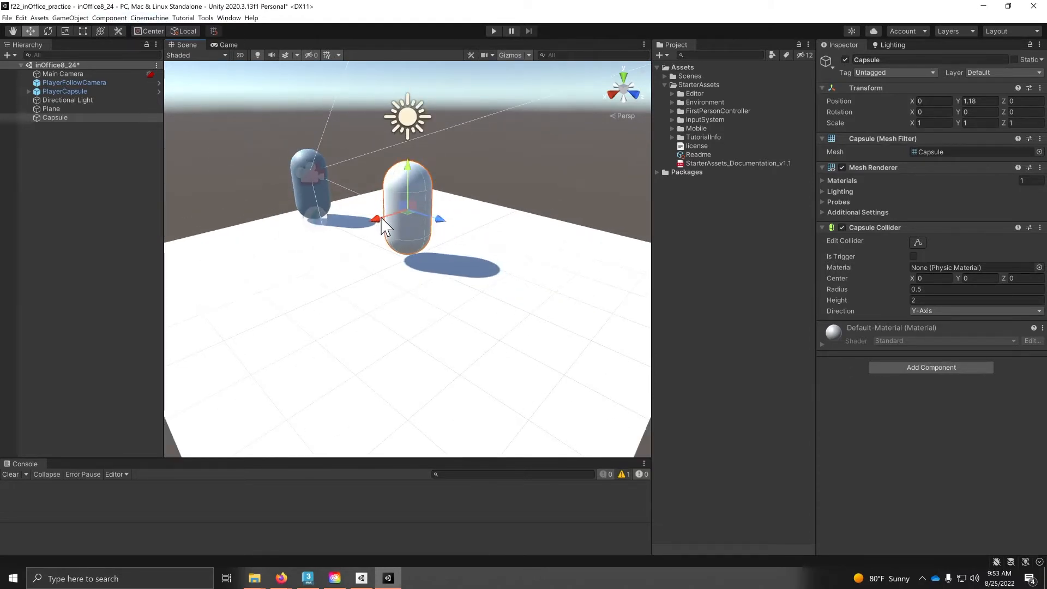
drag(379, 219, 468, 214)
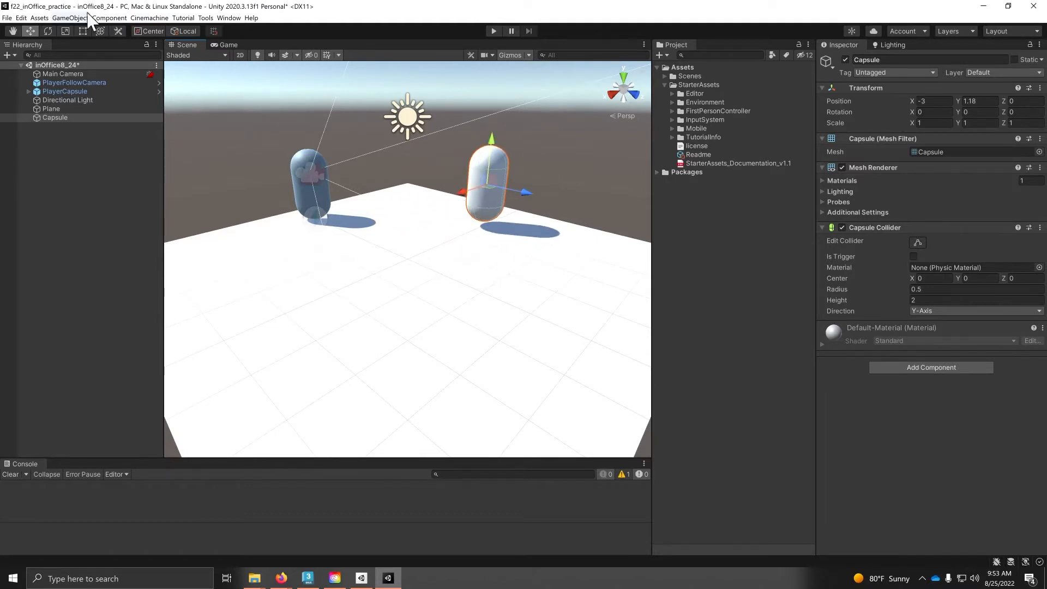
click(60, 19)
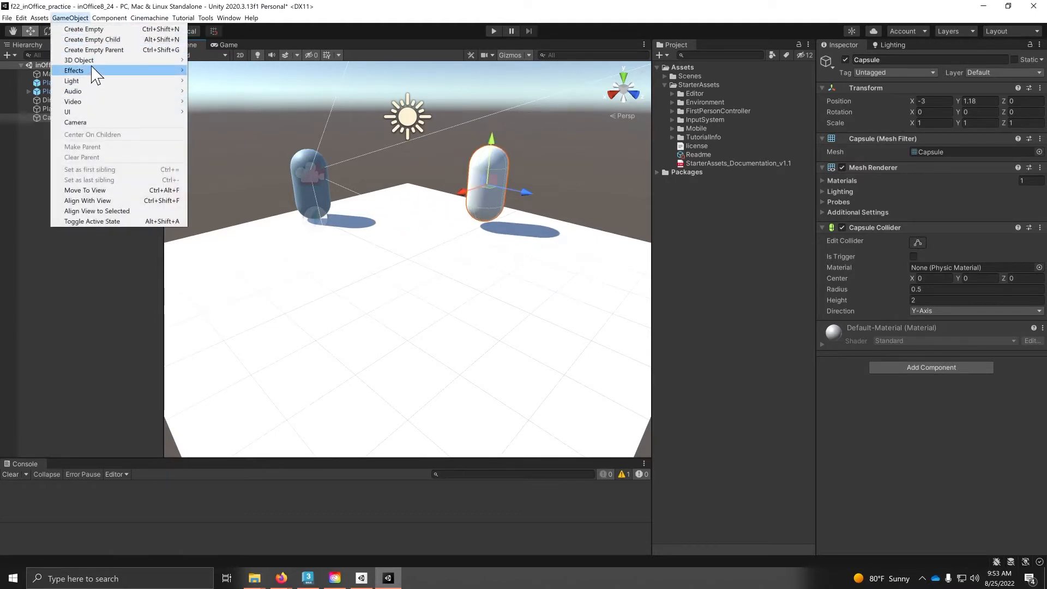
mouse_move(90, 60)
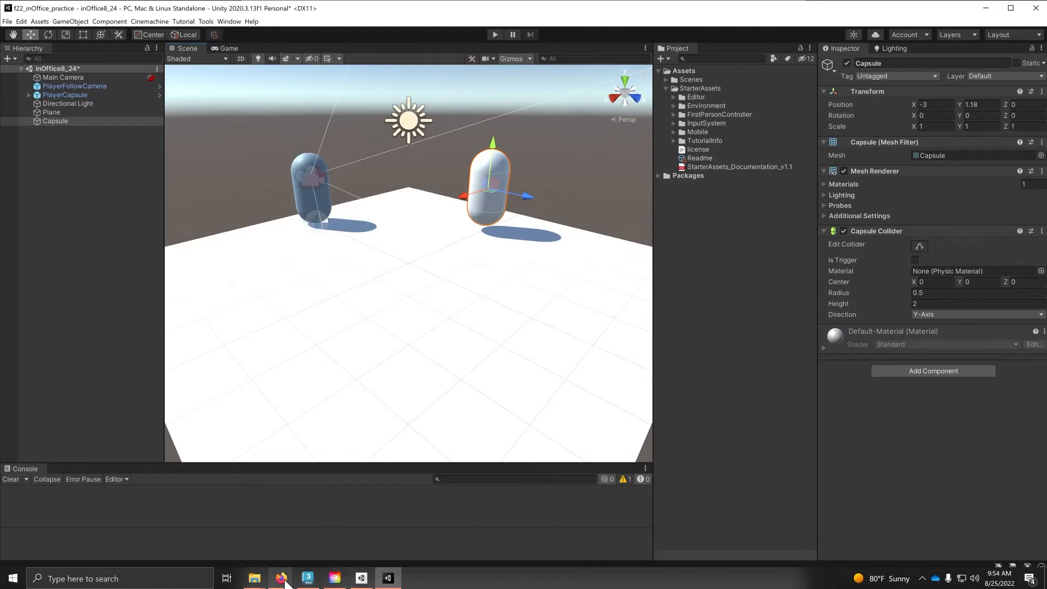
Step: Switch to Firefox and move the Unity Basics Learning Resources page off this screen, leaving the About ProBuilder manual page in its own window
mouse_move(283, 580)
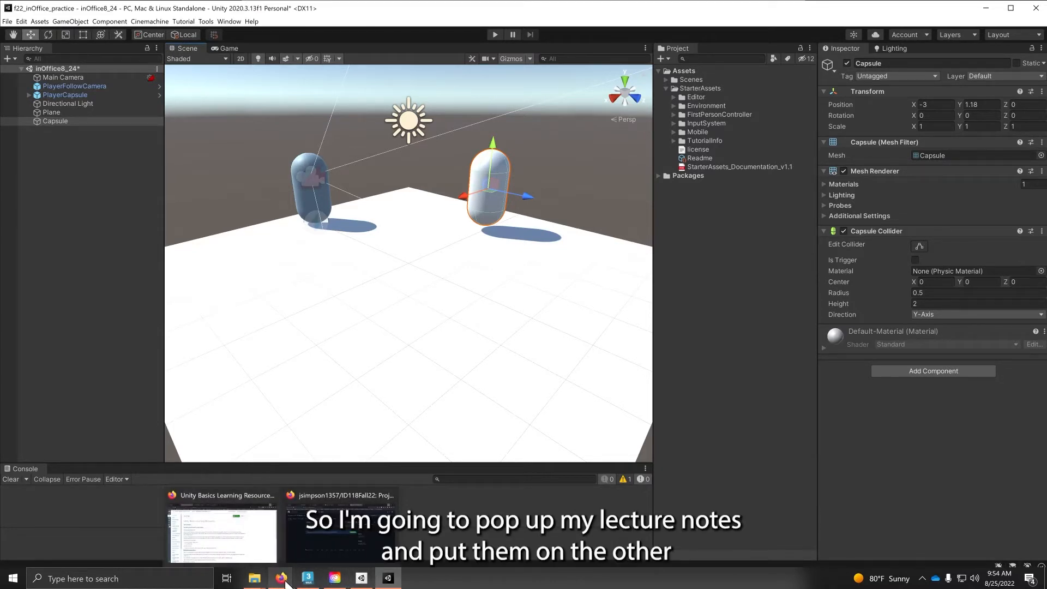
right_click(275, 576)
click(279, 580)
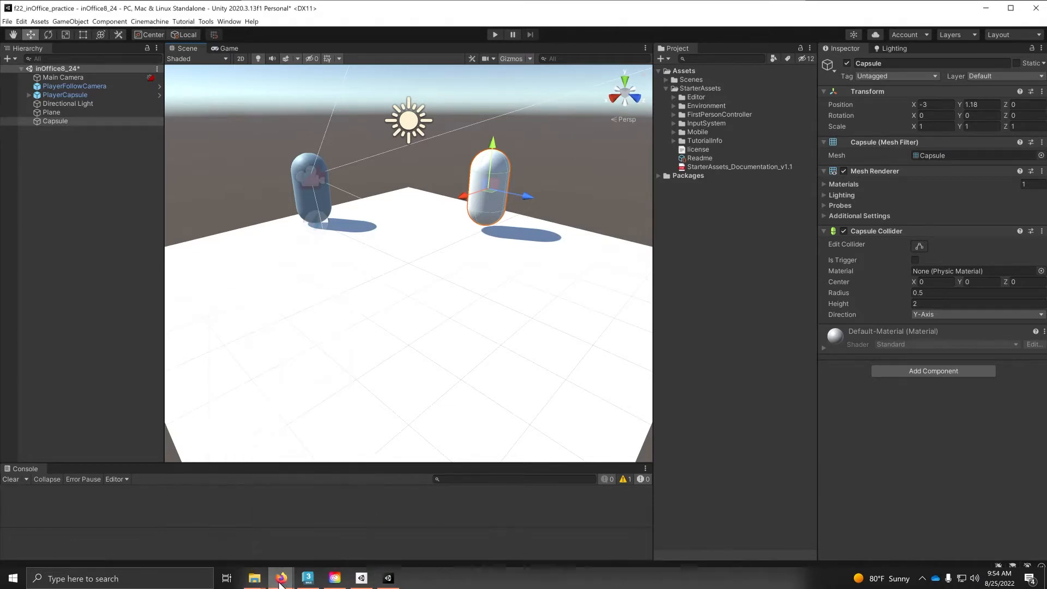
click(278, 580)
click(259, 551)
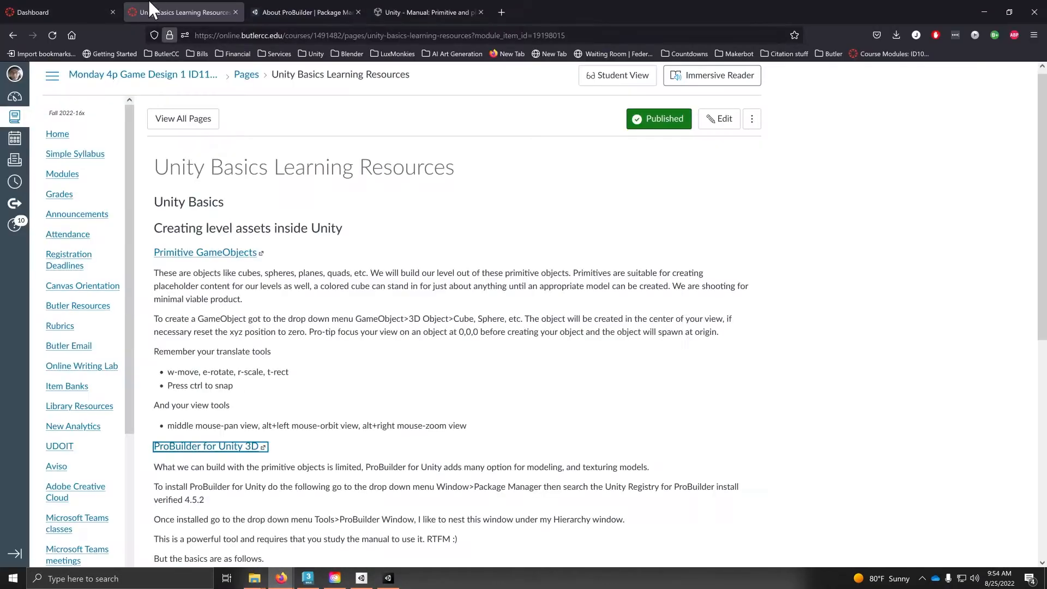
drag(602, 19, 0, 1)
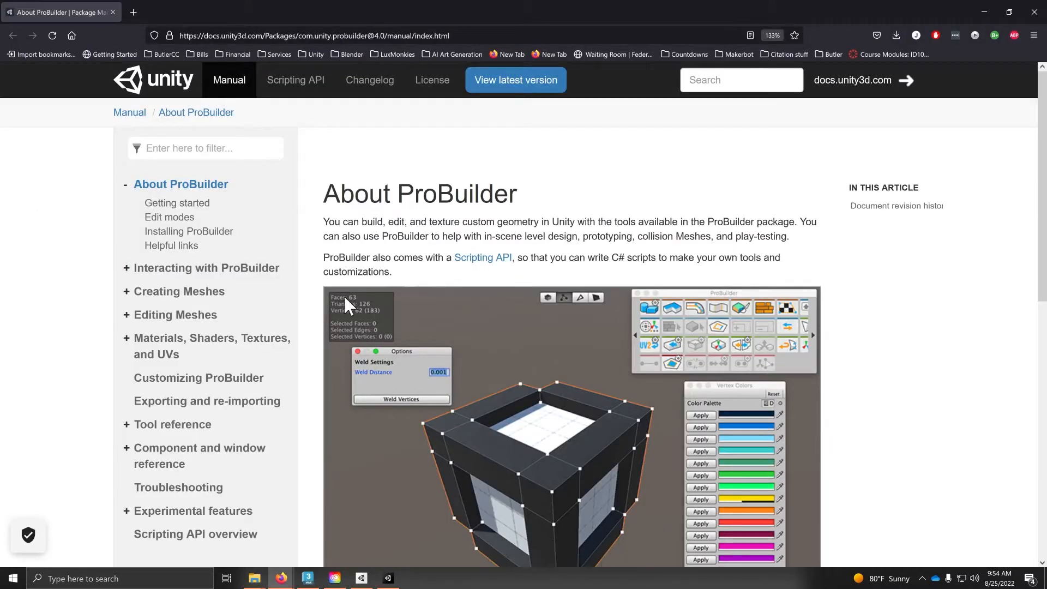
Step: Look through the About ProBuilder manual page down to its revision history, and minimise the browser to return to Unity
scroll(516, 300, down, 7)
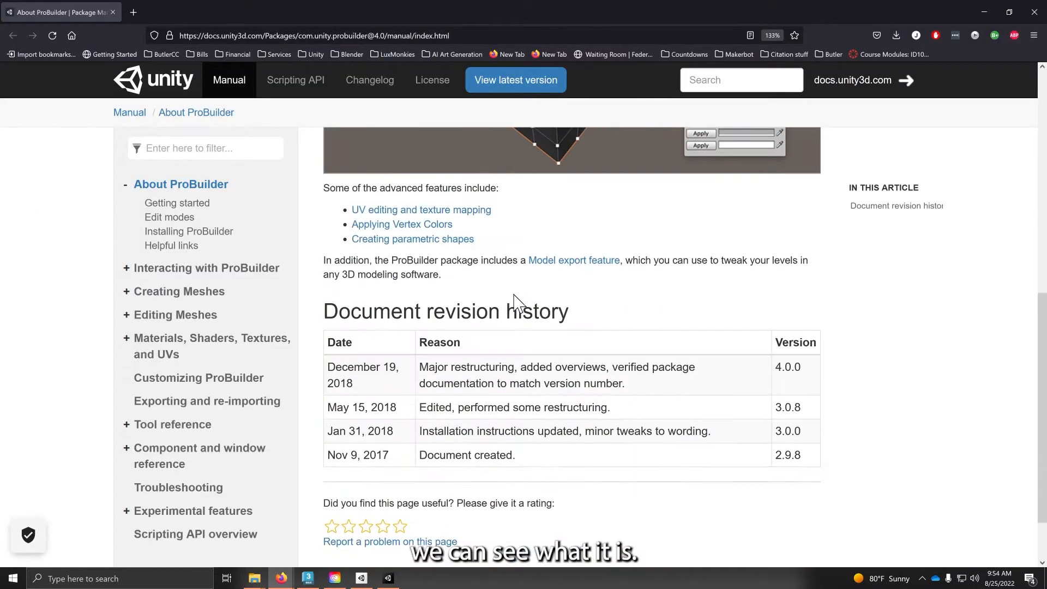
scroll(578, 302, up, 7)
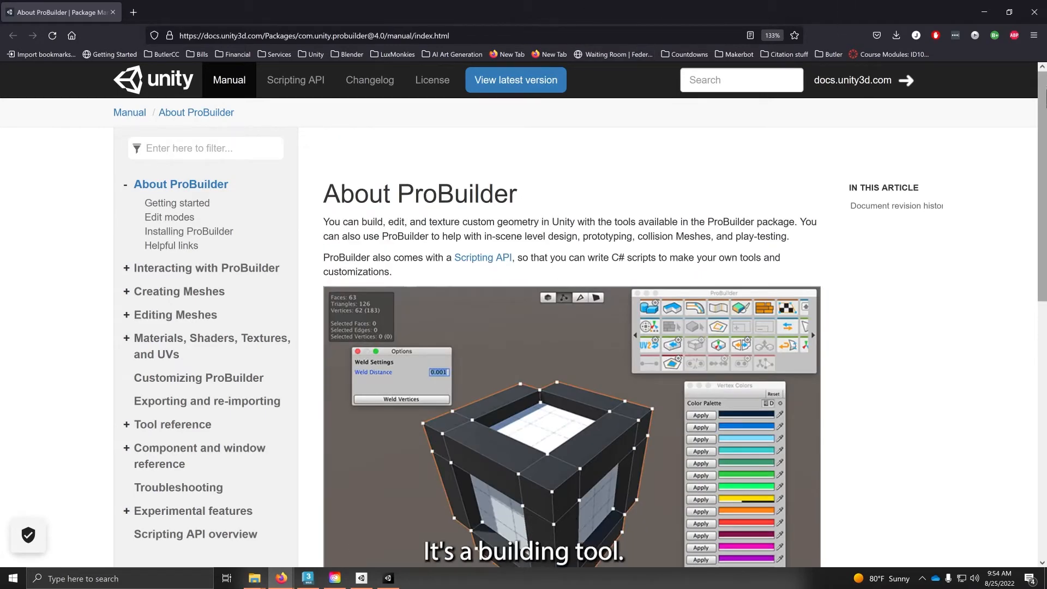
click(983, 11)
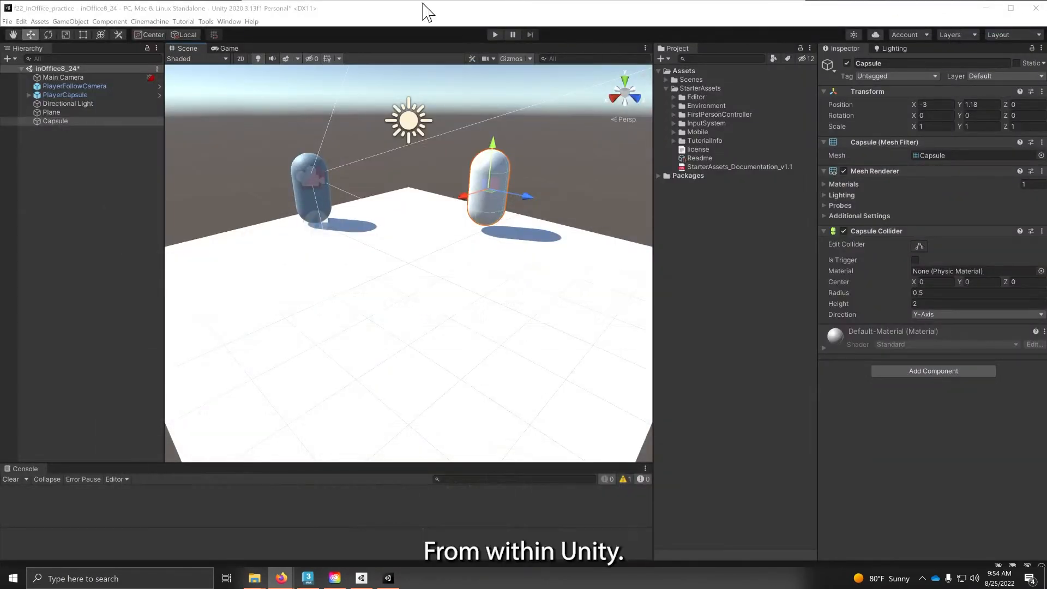
Step: Open the Package Manager
click(62, 22)
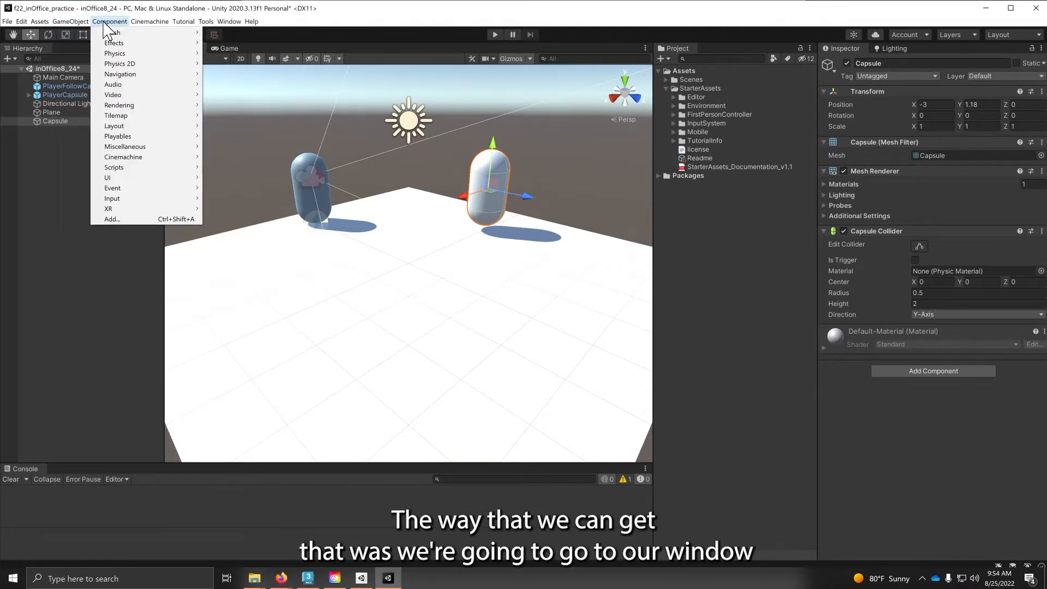
click(149, 22)
click(229, 21)
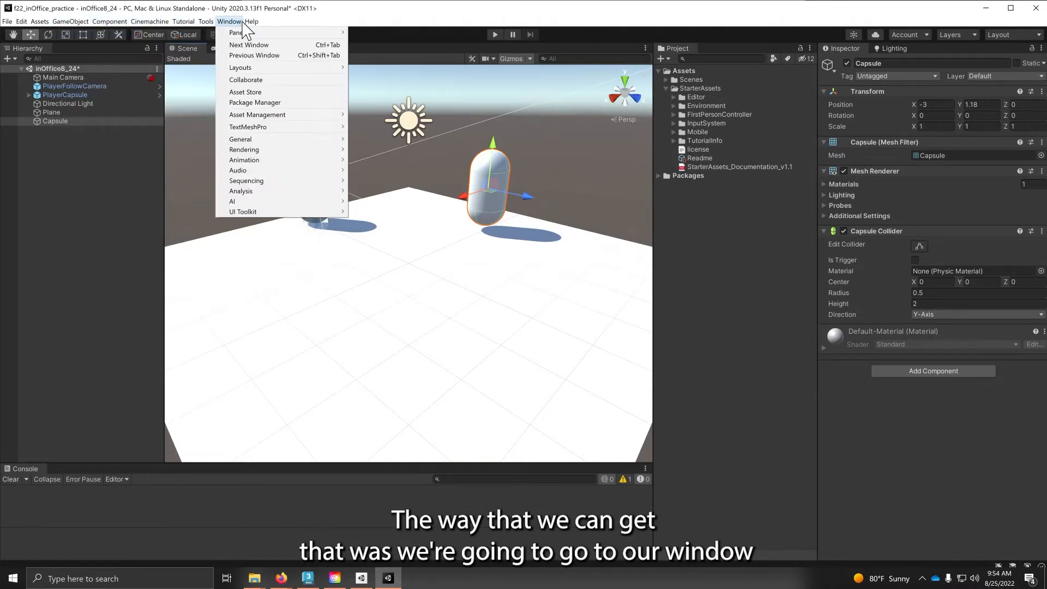
click(249, 103)
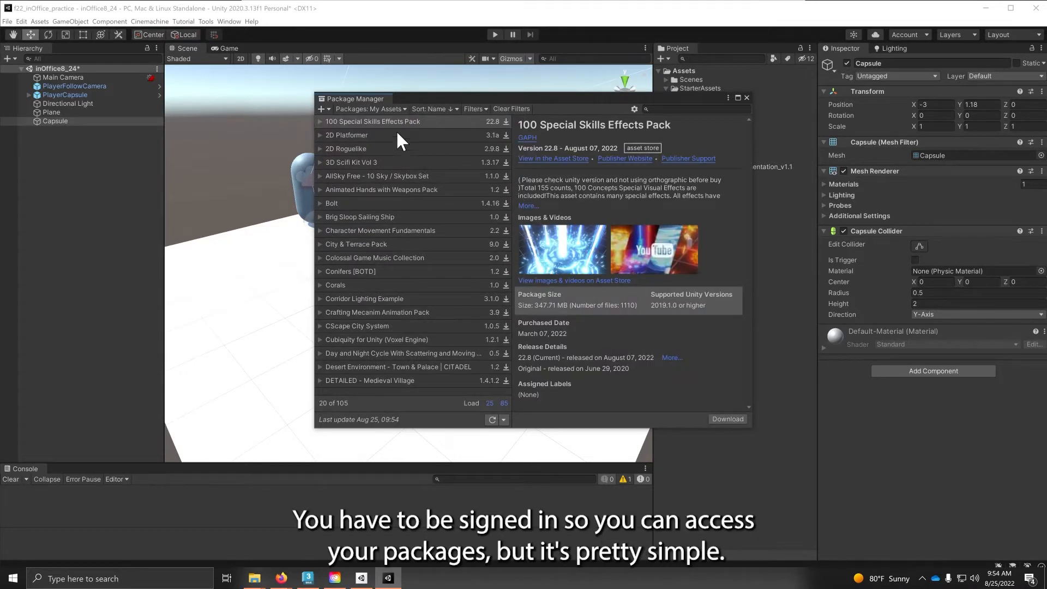
Step: Search the My Assets packages for "probuilder"
click(668, 111)
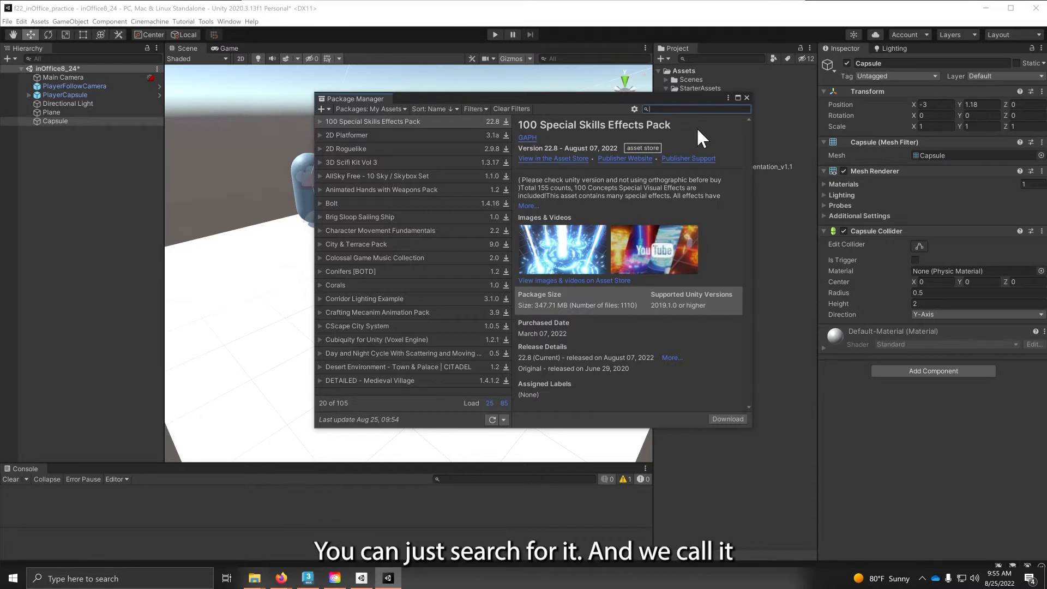
text(p)
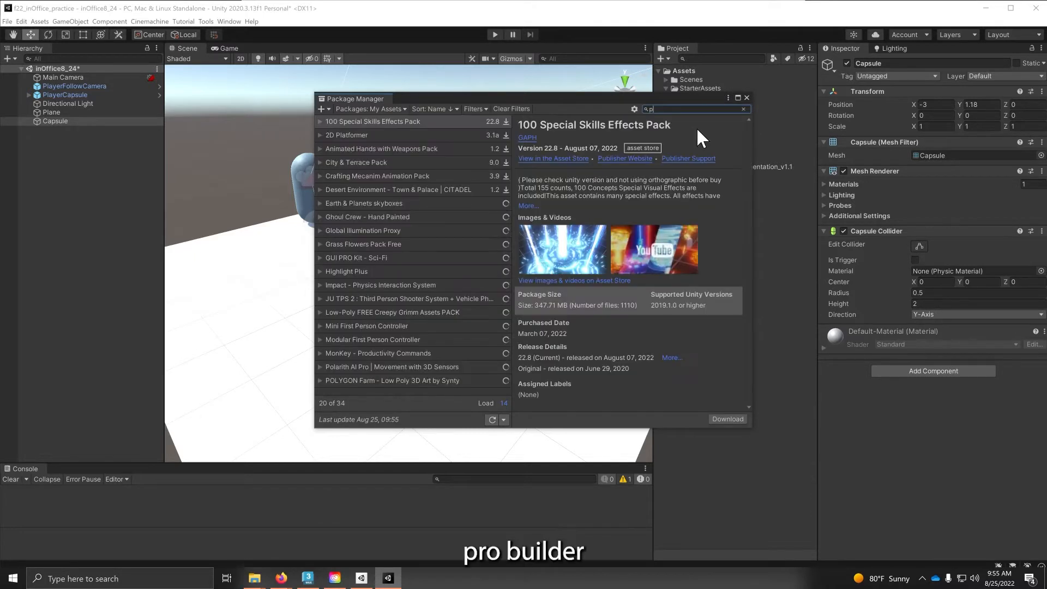
text(builder)
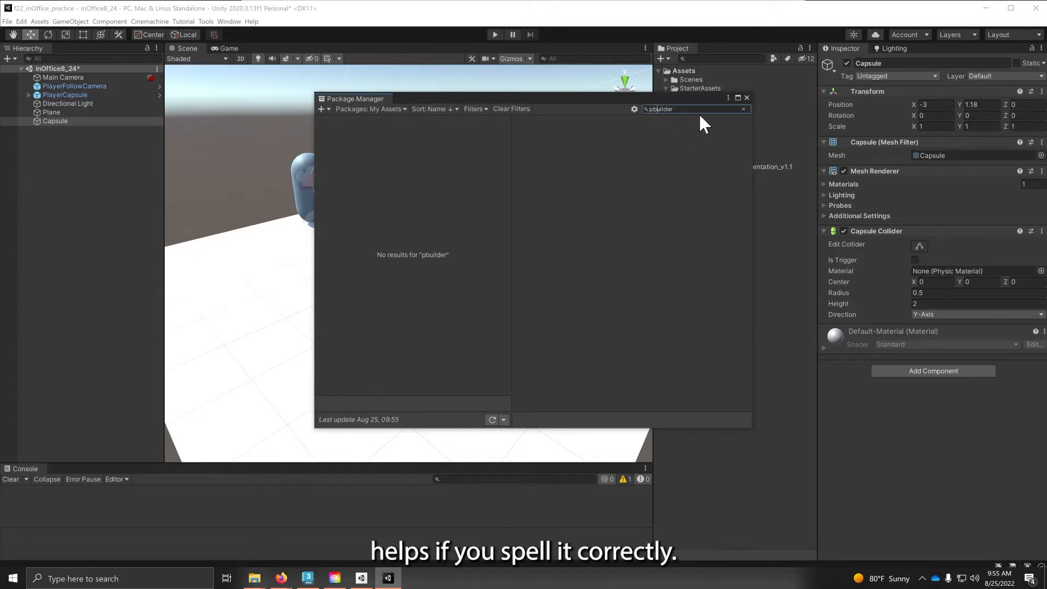
key(BackSpace)
text(r)
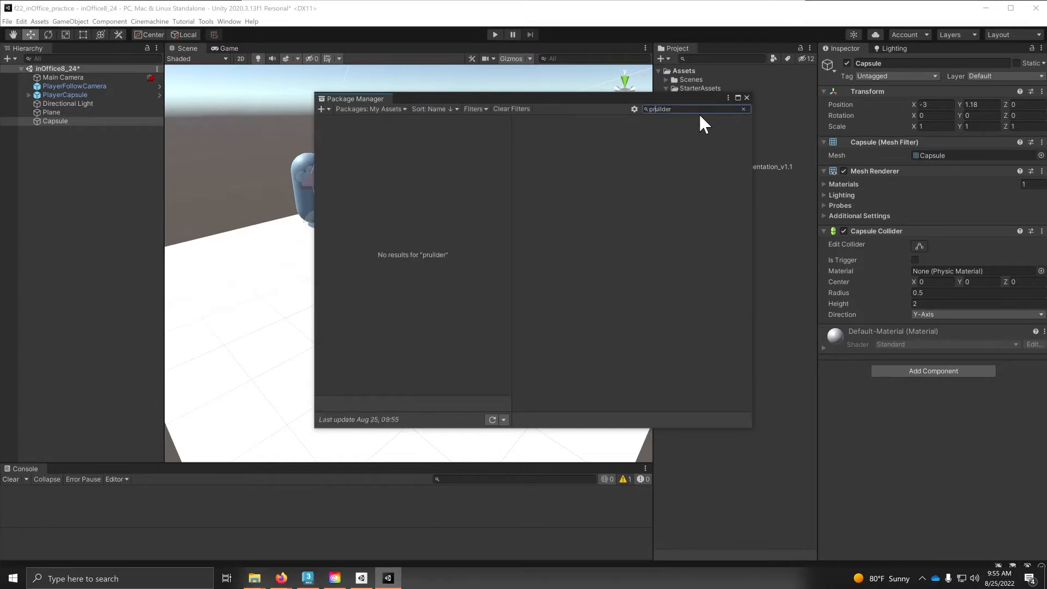
key(BackSpace)
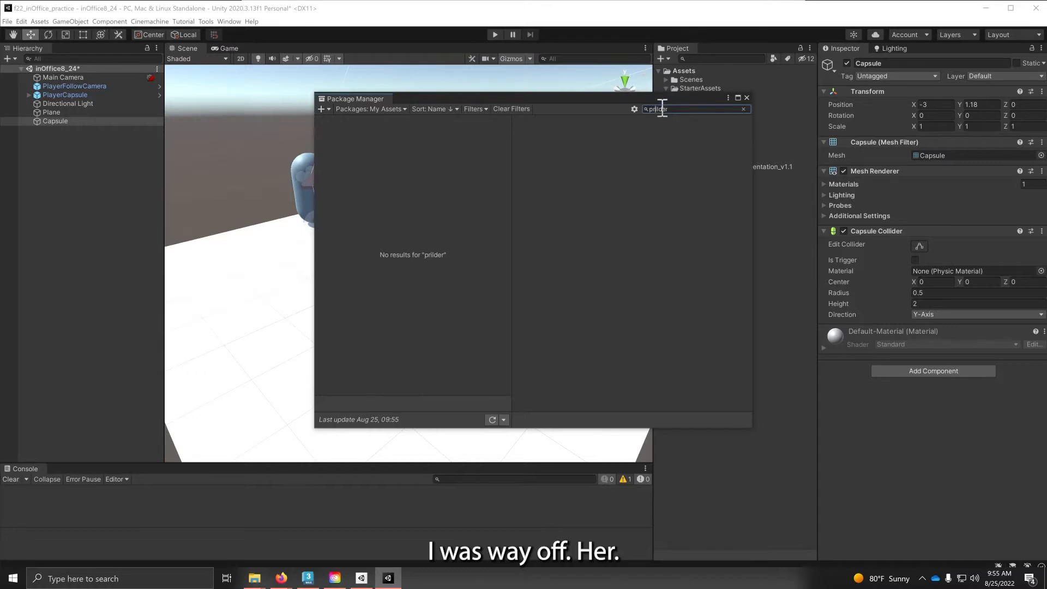
text(o)
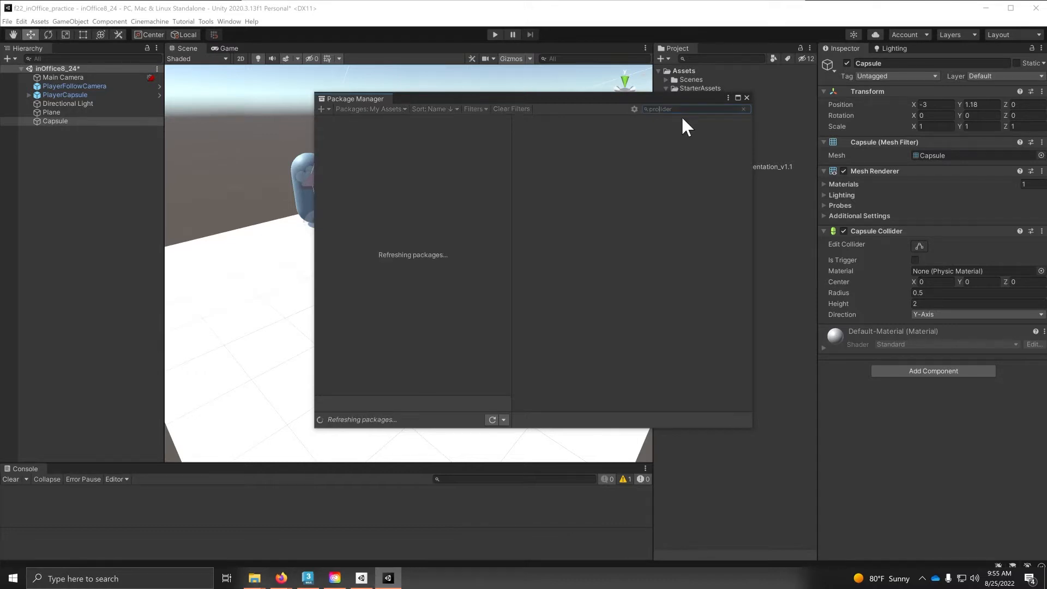
text(bu)
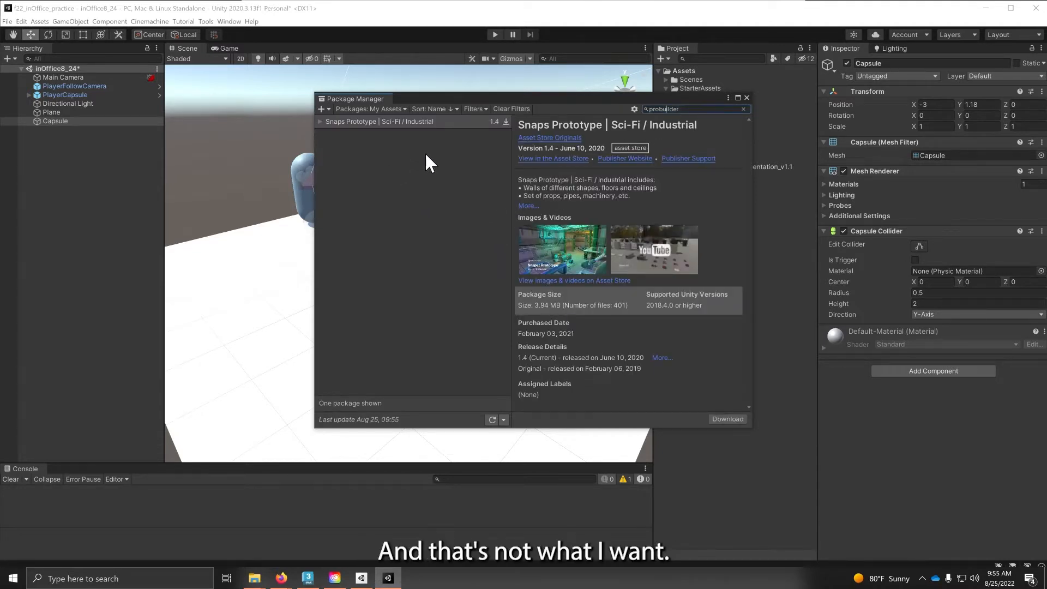
Step: Switch the package source to Unity Registry and search it for "pro"
click(385, 107)
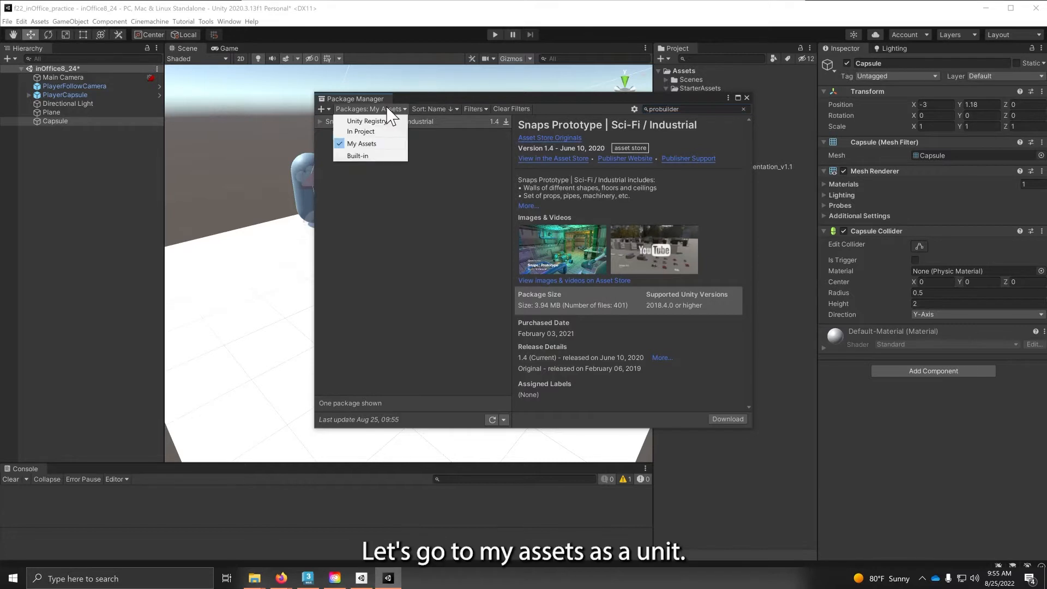
click(367, 121)
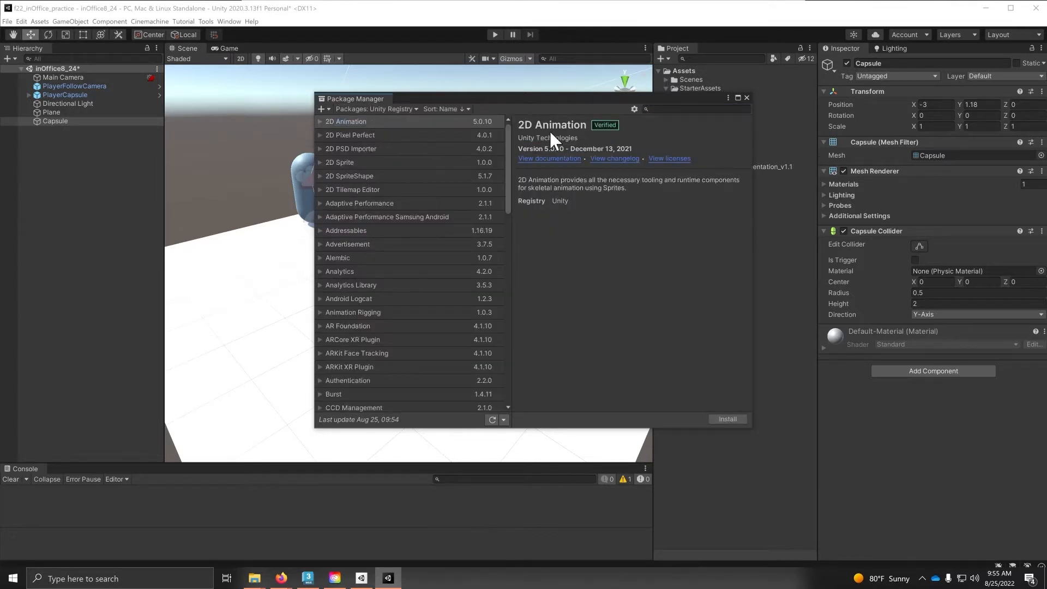
click(657, 109)
text(pro)
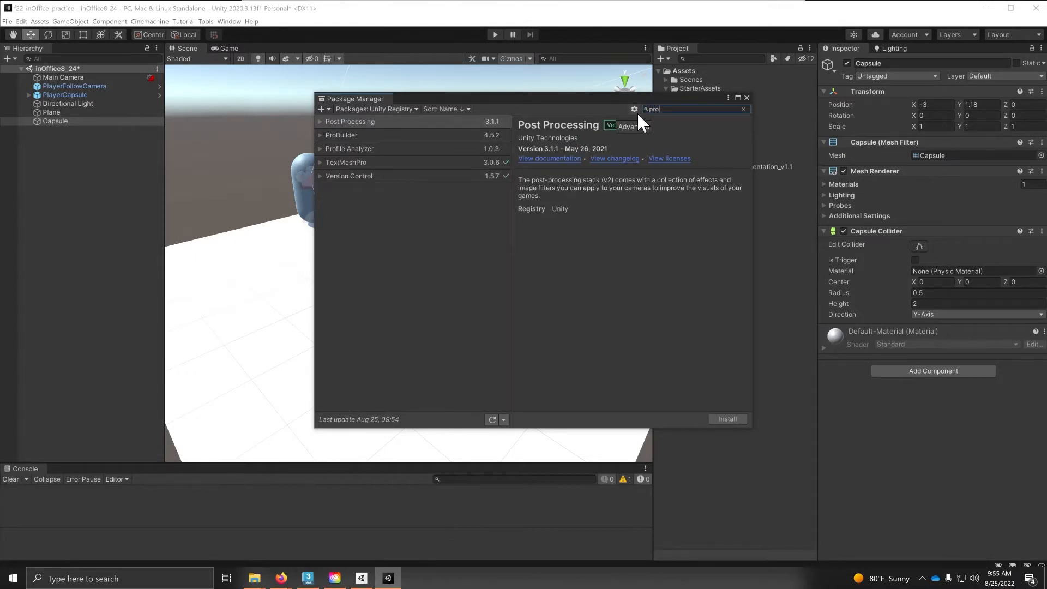
Step: Install the verified 4.5.2 version of the ProBuilder package and close the Package Manager
click(316, 133)
click(319, 135)
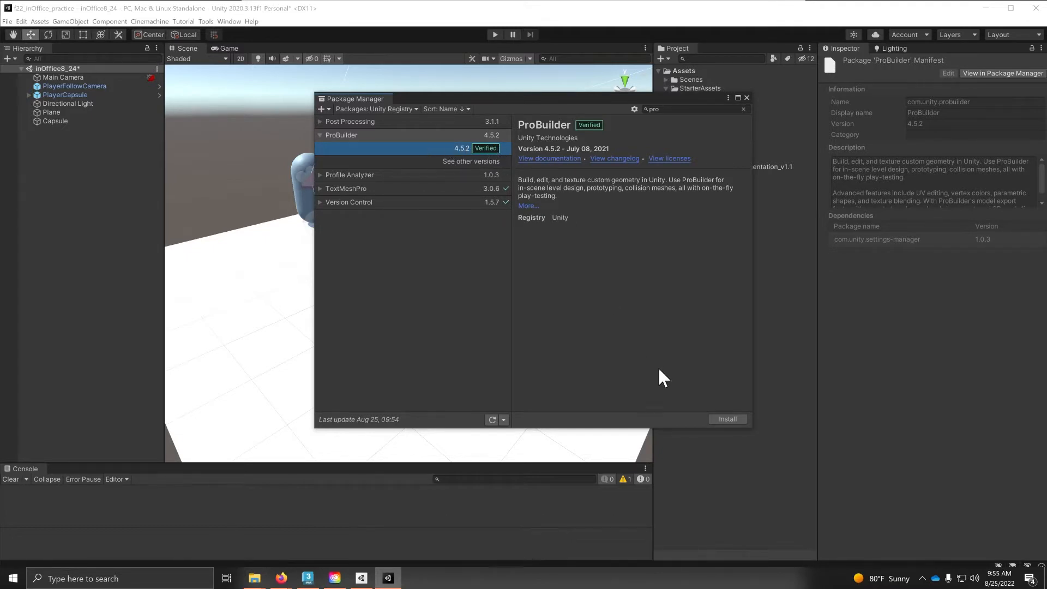
click(727, 418)
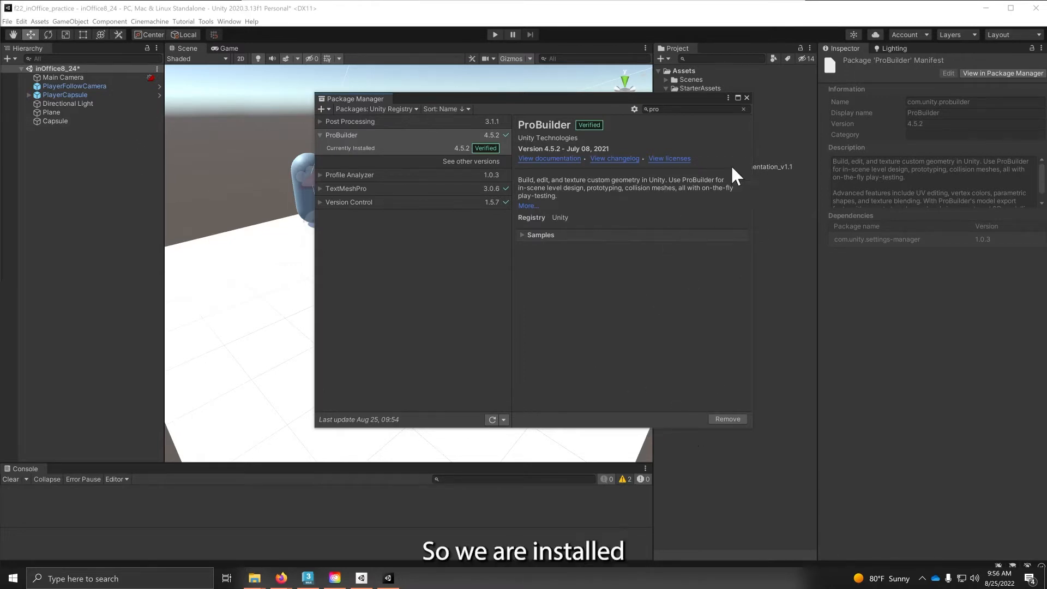
click(746, 98)
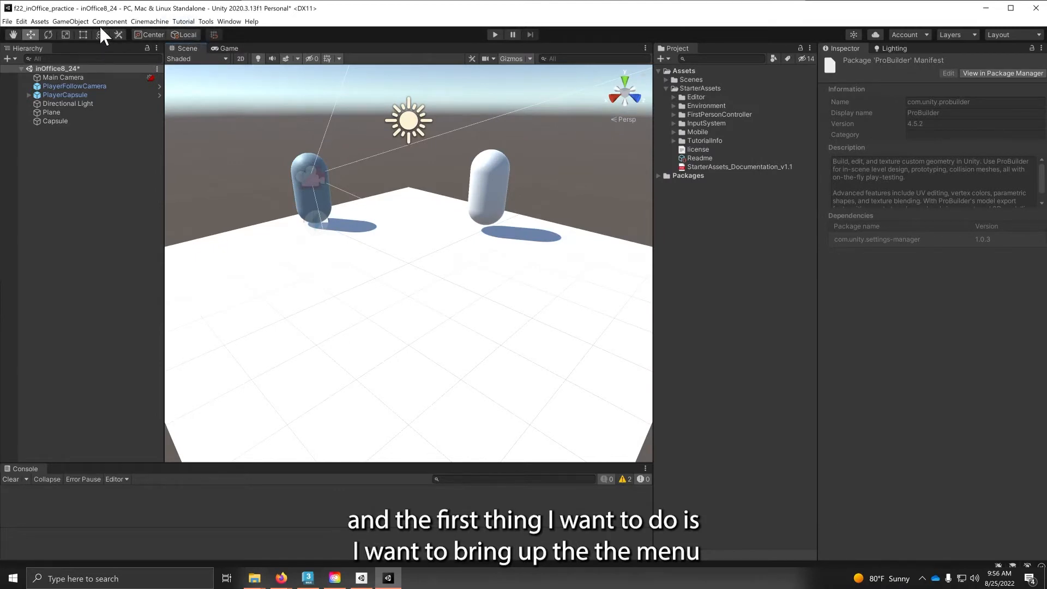
Step: Open the ProBuilder window and dock it as a tab beside the Console
click(206, 21)
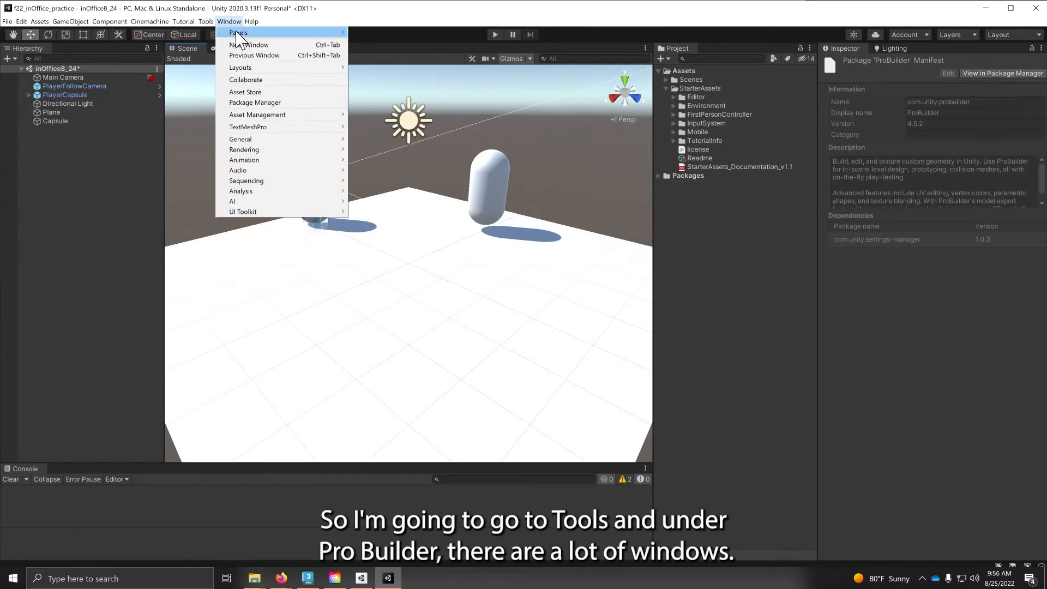
mouse_move(240, 36)
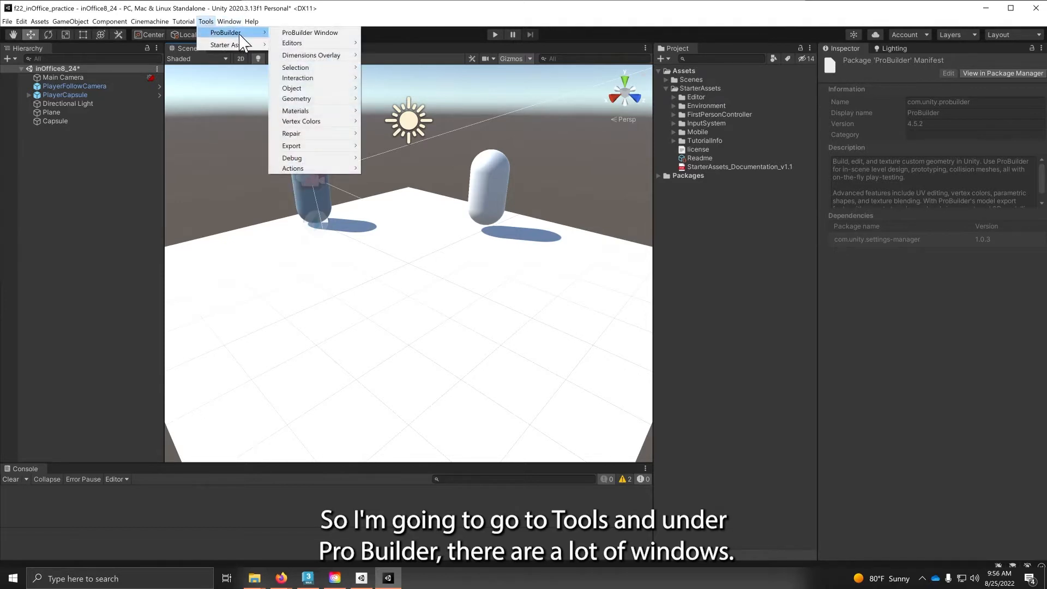
click(308, 34)
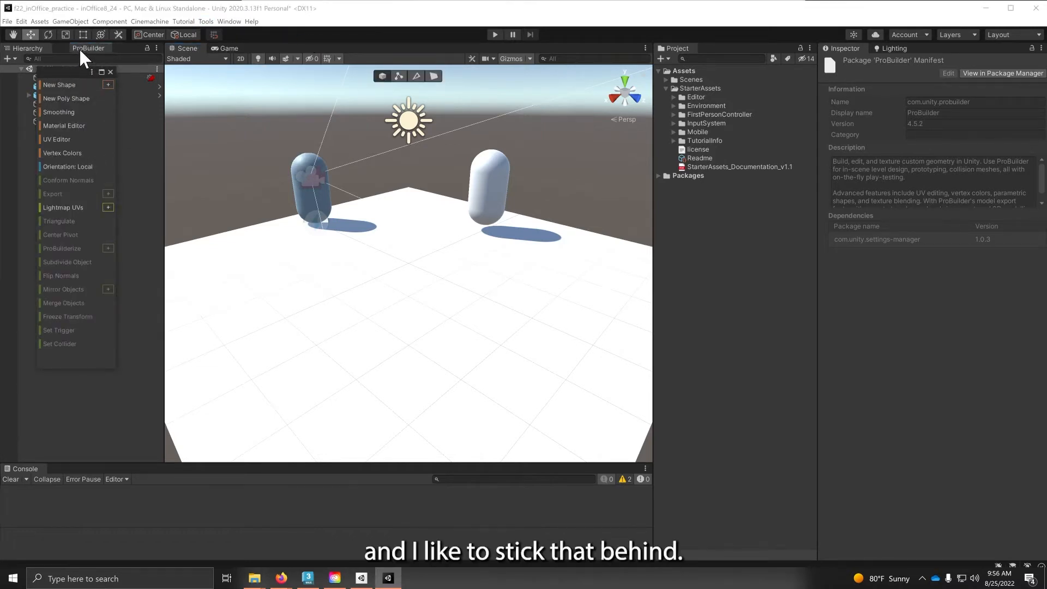
drag(71, 50, 70, 475)
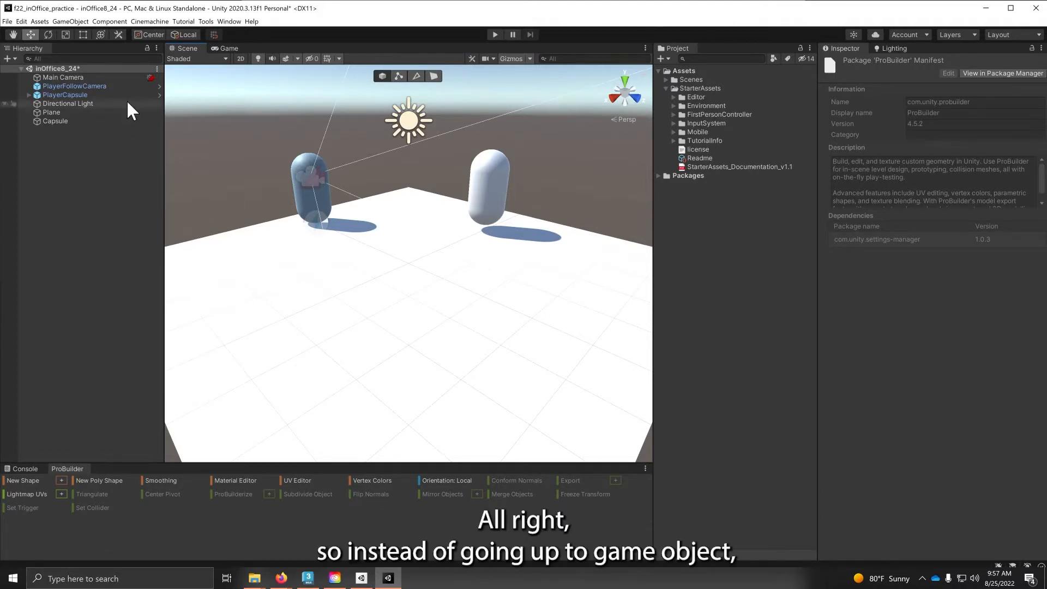
click(70, 21)
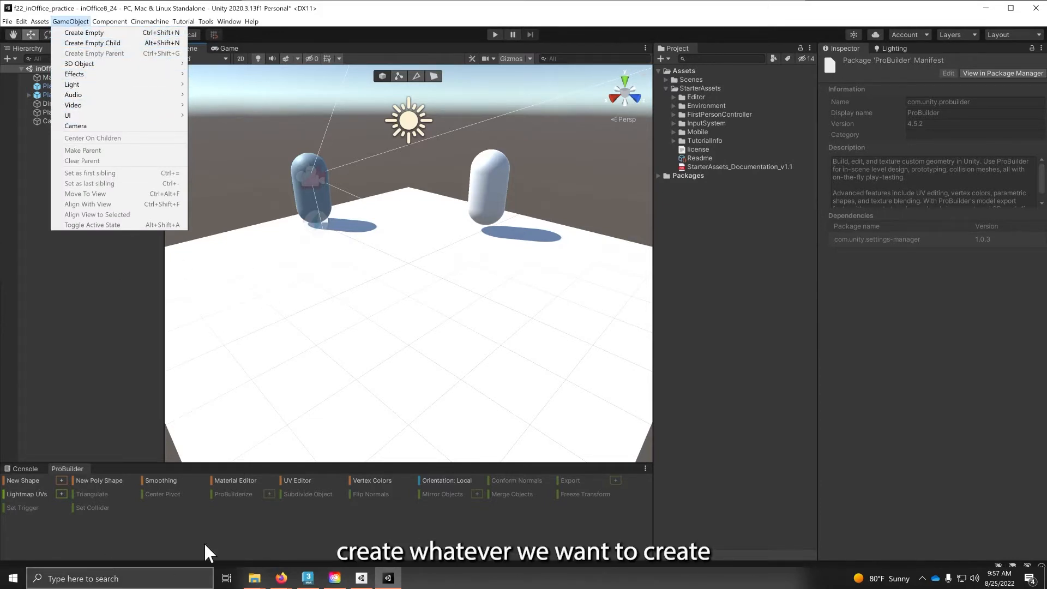
click(219, 540)
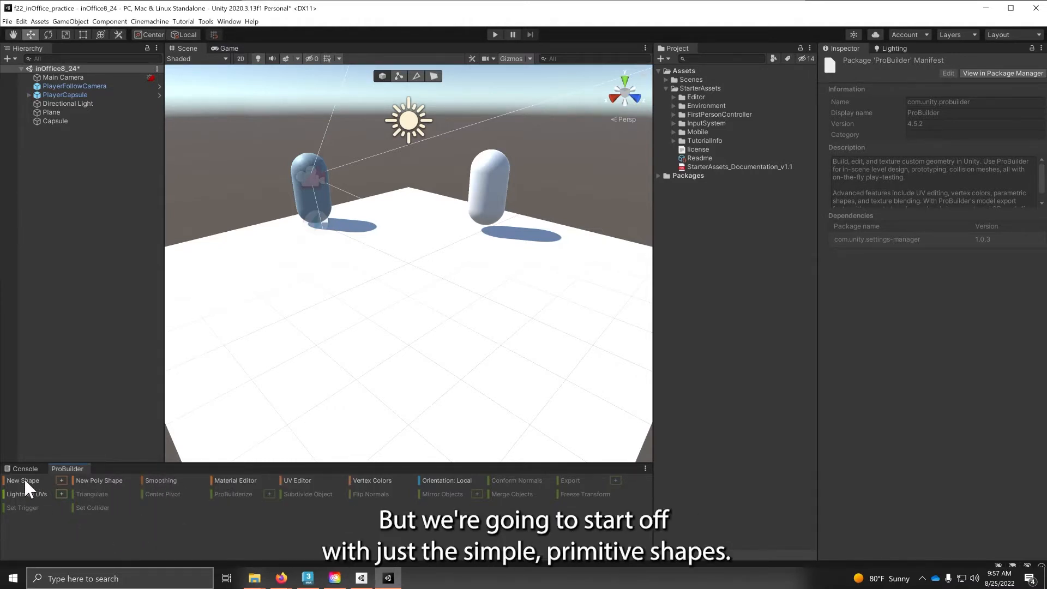
Step: Open the options of ProBuilder's New Shape tool, preview an Arch, and change the shape to Stair
click(60, 480)
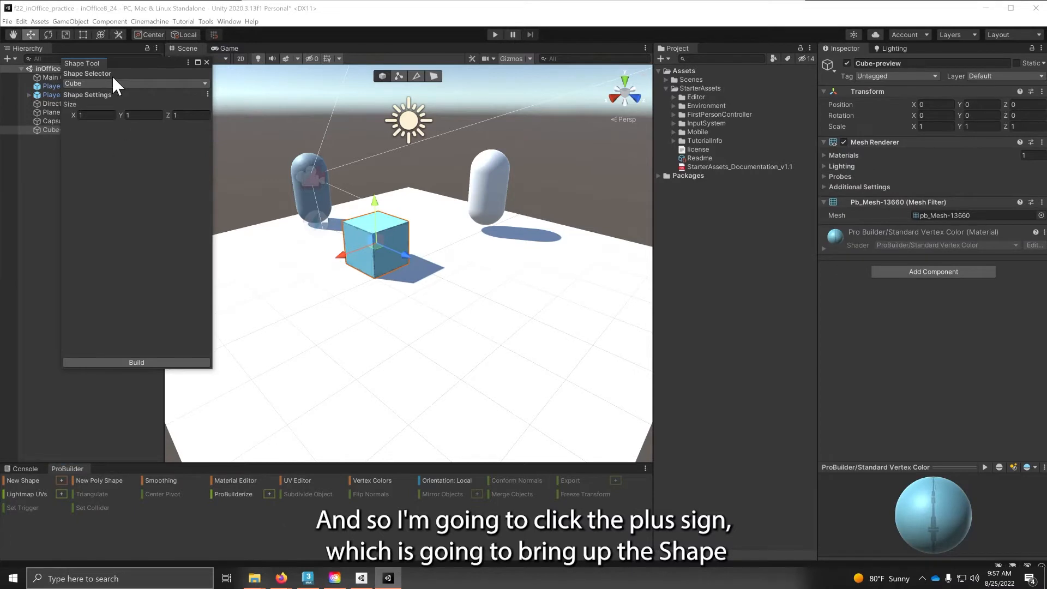
drag(93, 61, 167, 283)
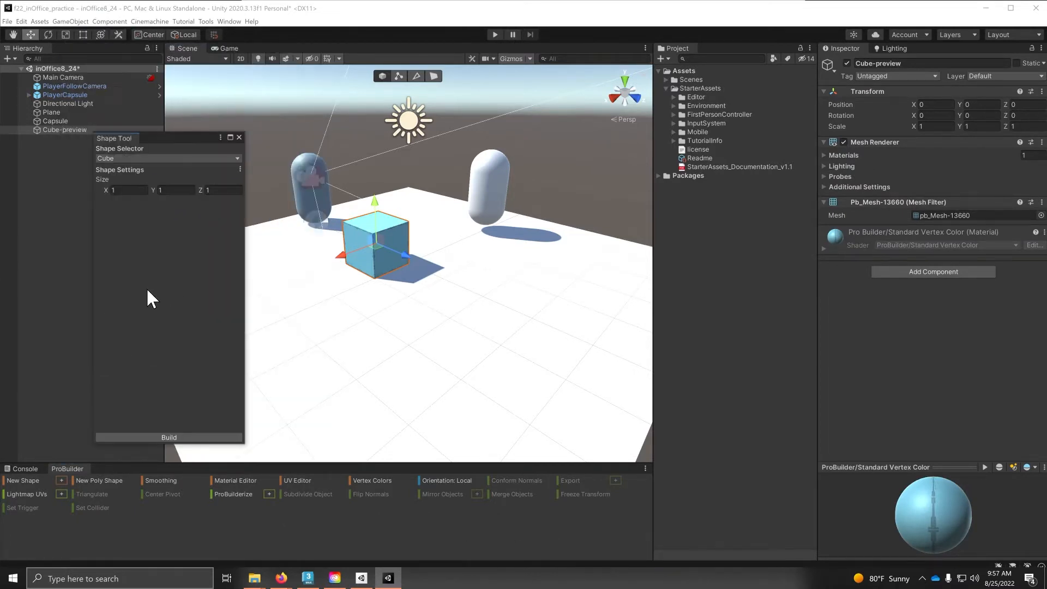
click(118, 158)
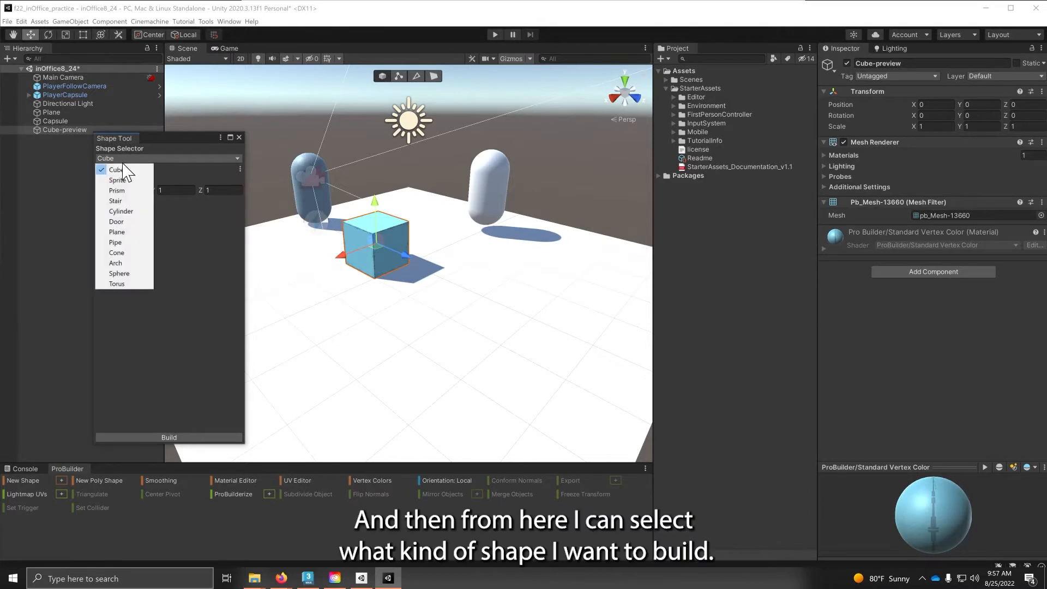
click(126, 263)
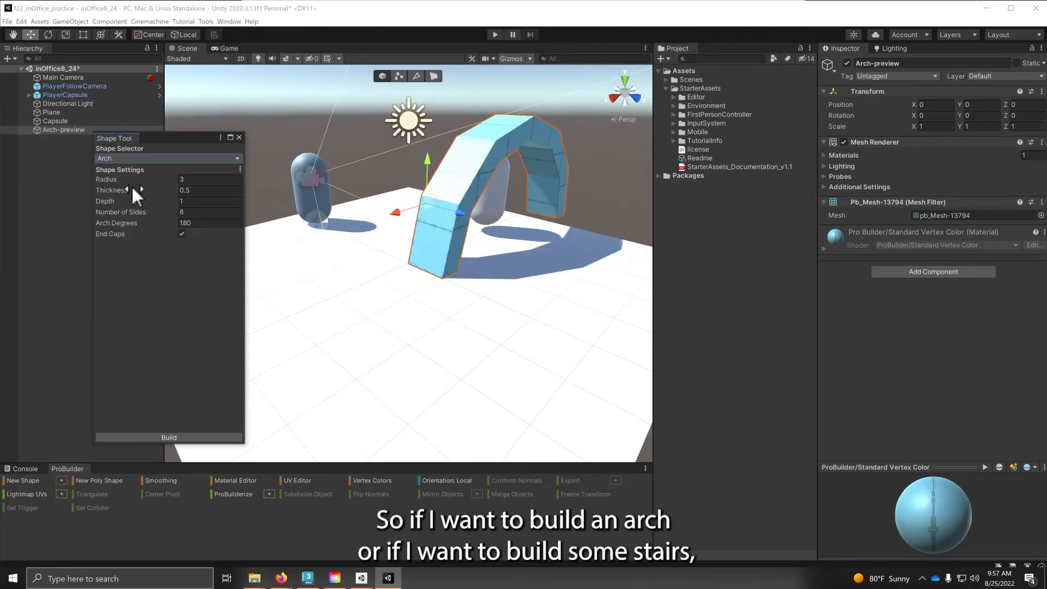
click(128, 159)
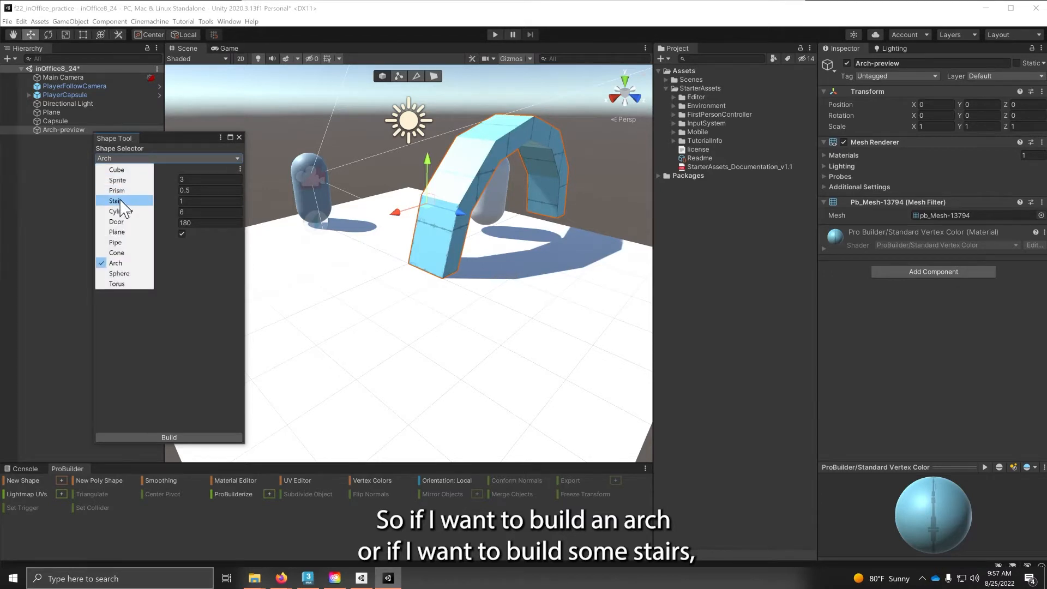
click(121, 202)
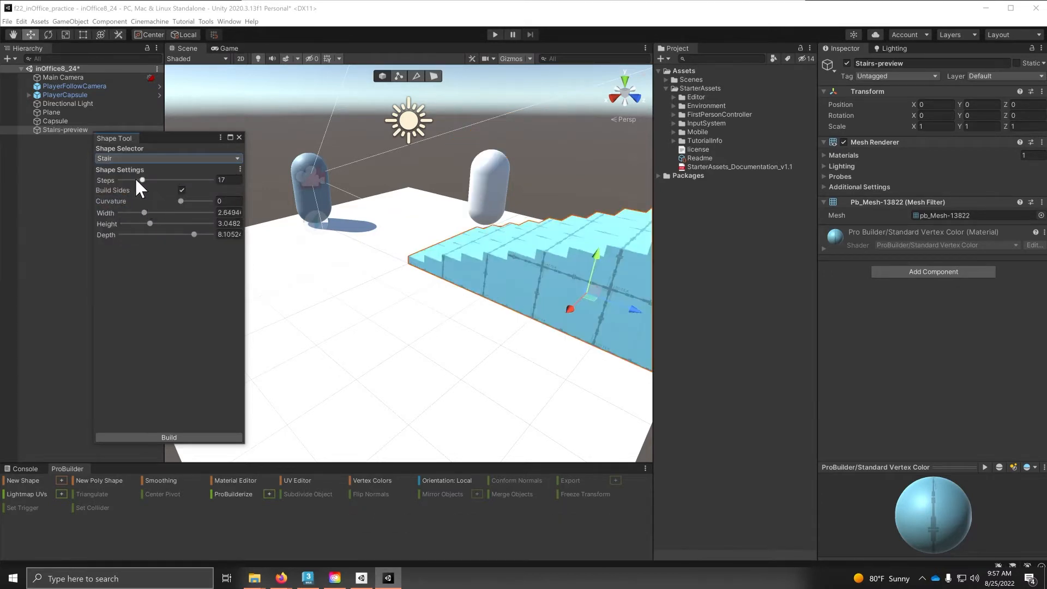
Step: Preview a curved staircase with 25 steps and a curvature of 80
mouse_move(142, 180)
mouse_down()
mouse_move(173, 181)
mouse_move(154, 187)
mouse_up()
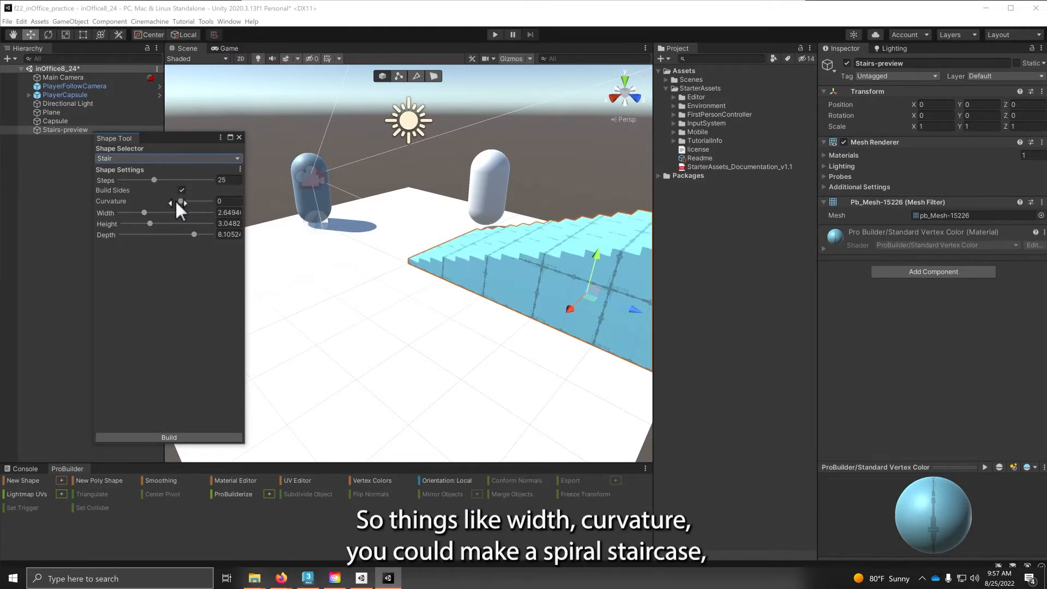
drag(177, 202, 186, 209)
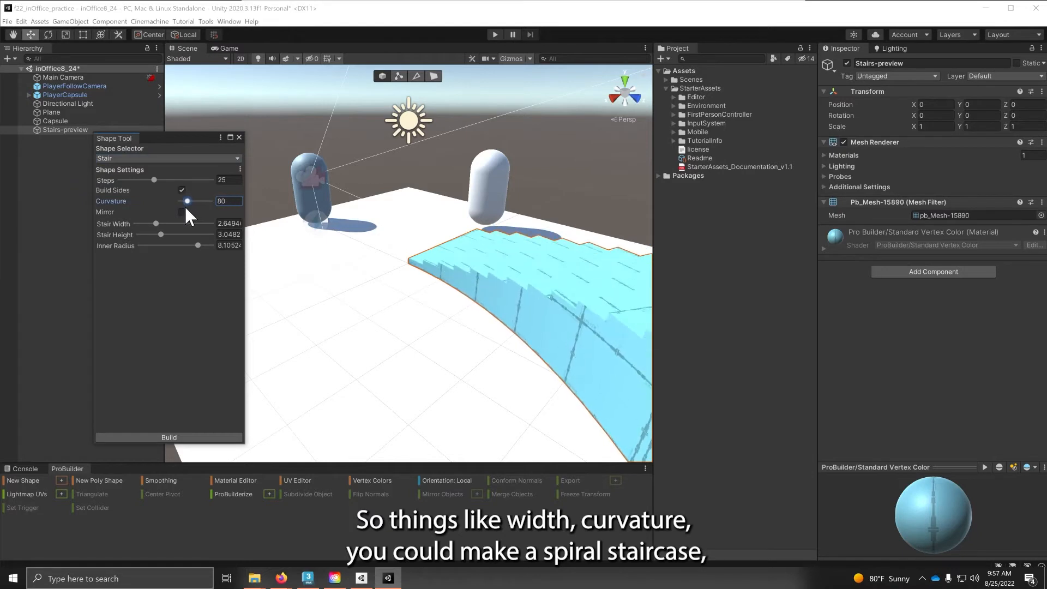
scroll(490, 268, down, 6)
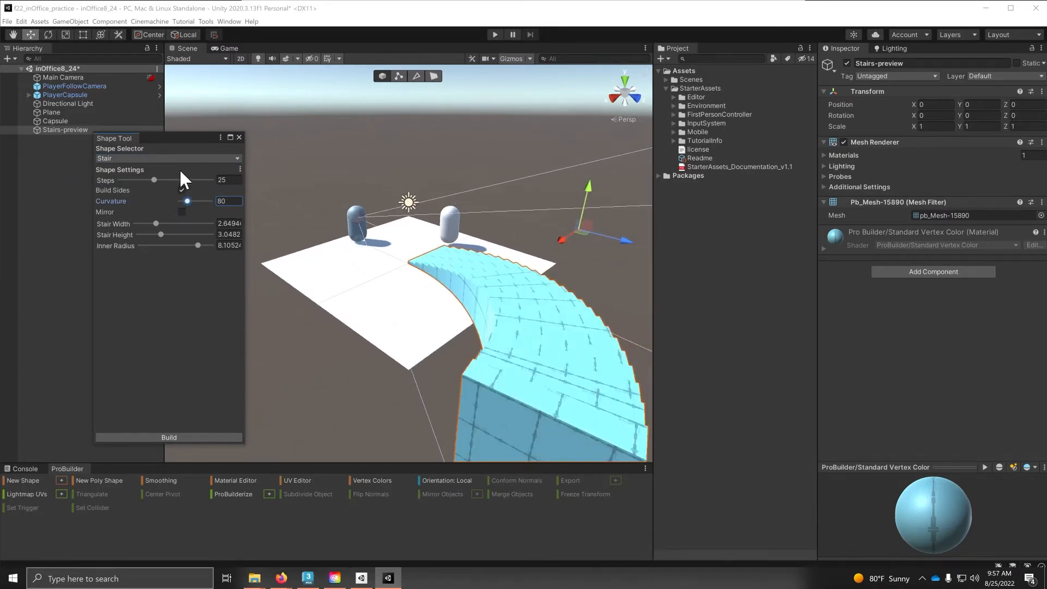
Step: Change the shape to Cube, build it at size 1 × 1 × 1, and close the Shape Tool
click(129, 158)
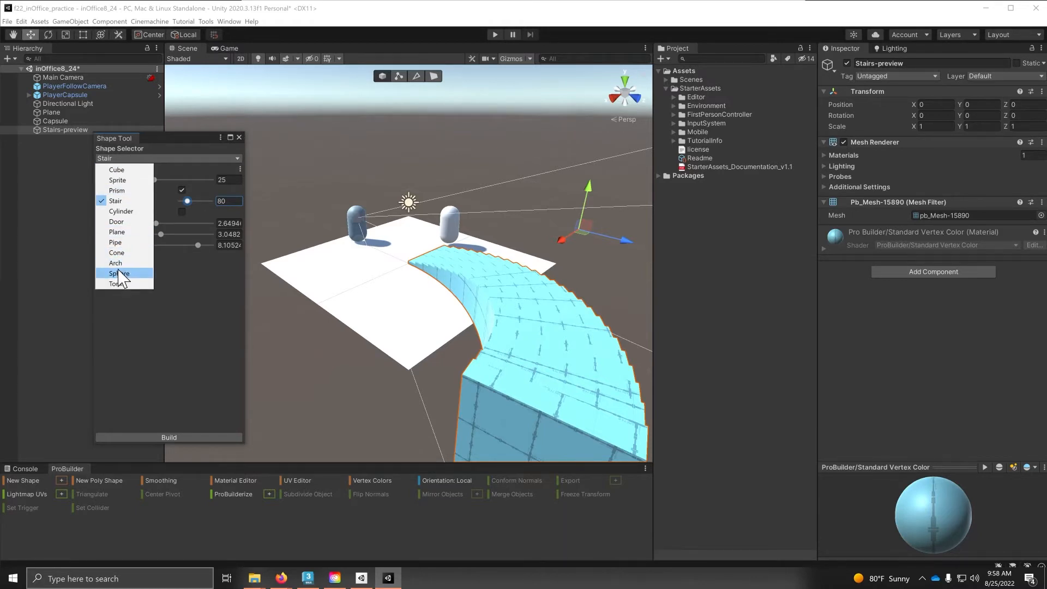
click(117, 170)
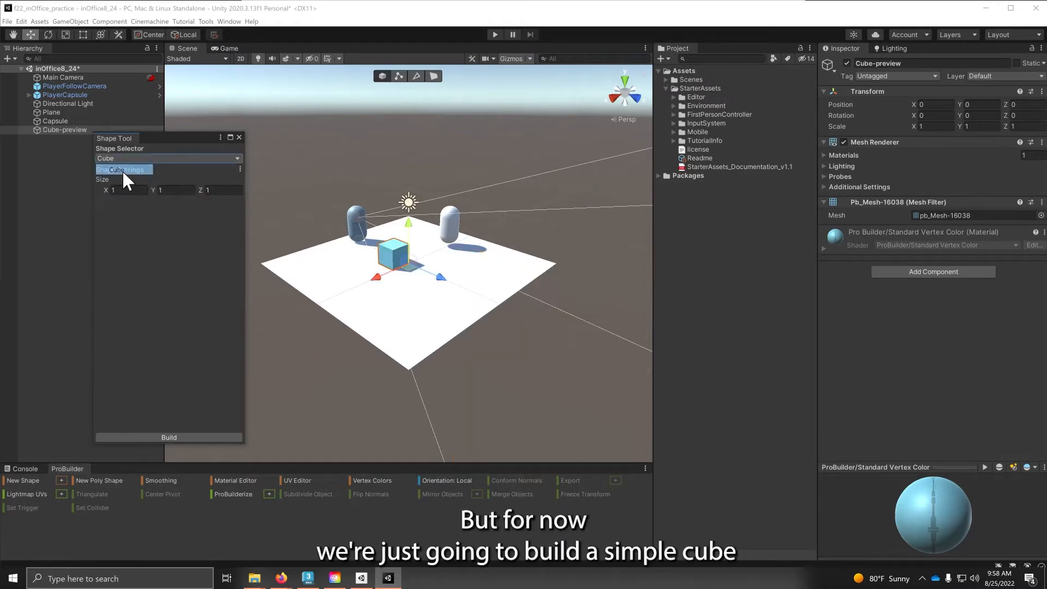
scroll(440, 285, up, 5)
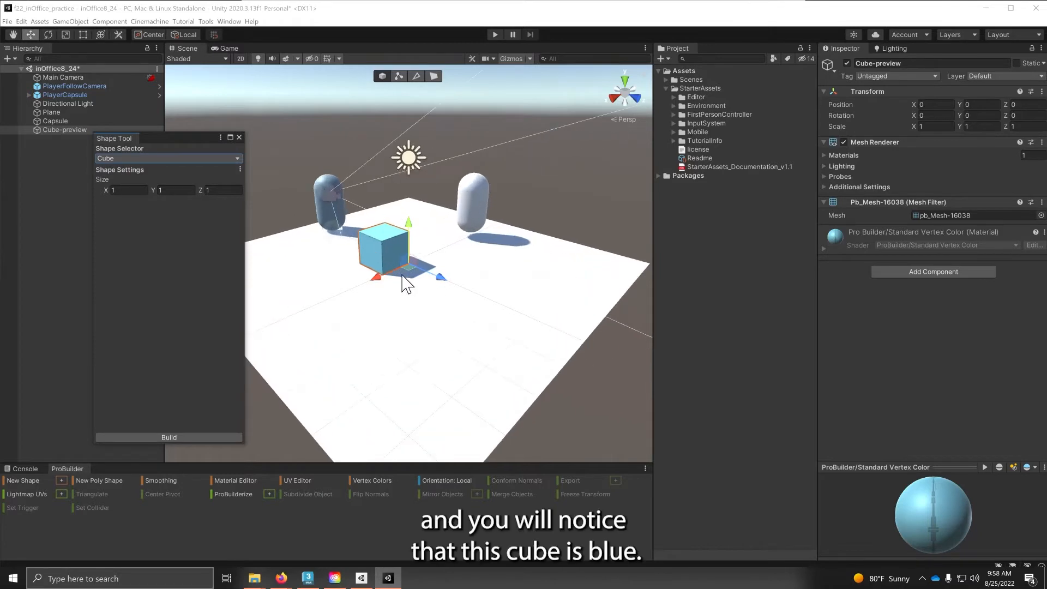
middle_drag(339, 242, 380, 281)
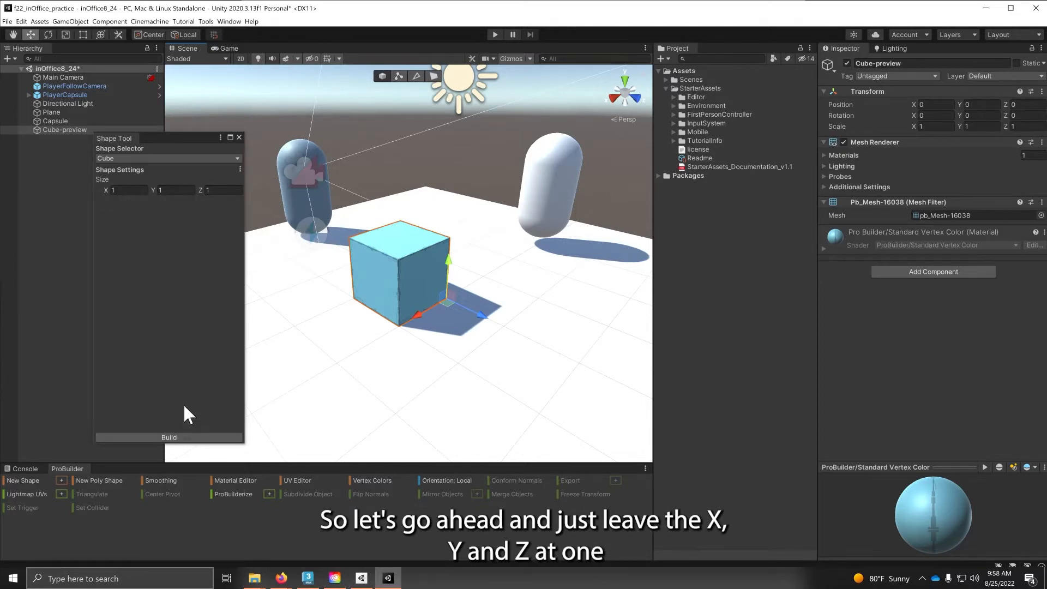
click(166, 437)
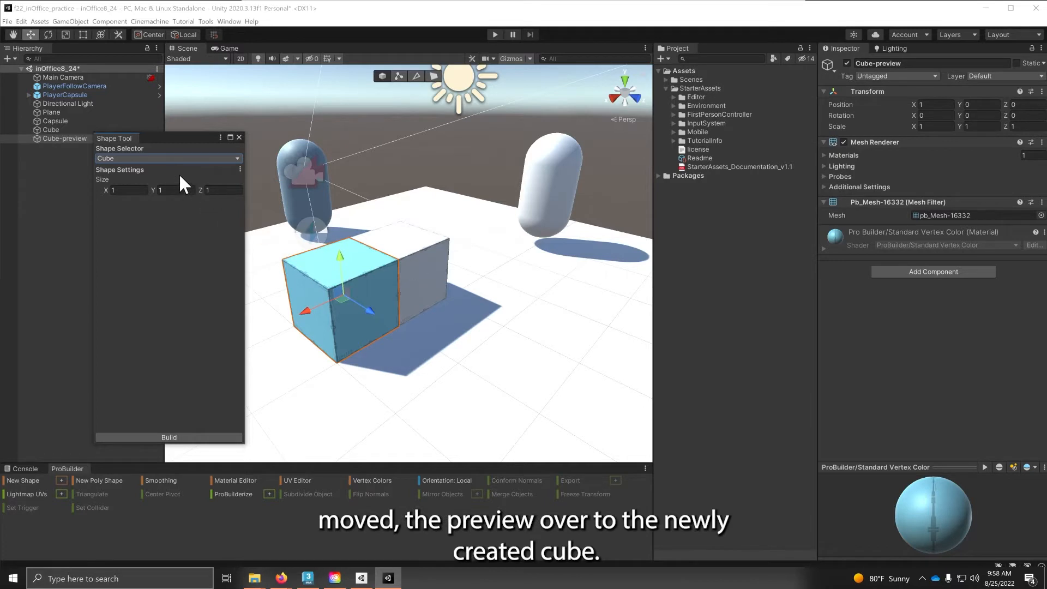
click(239, 136)
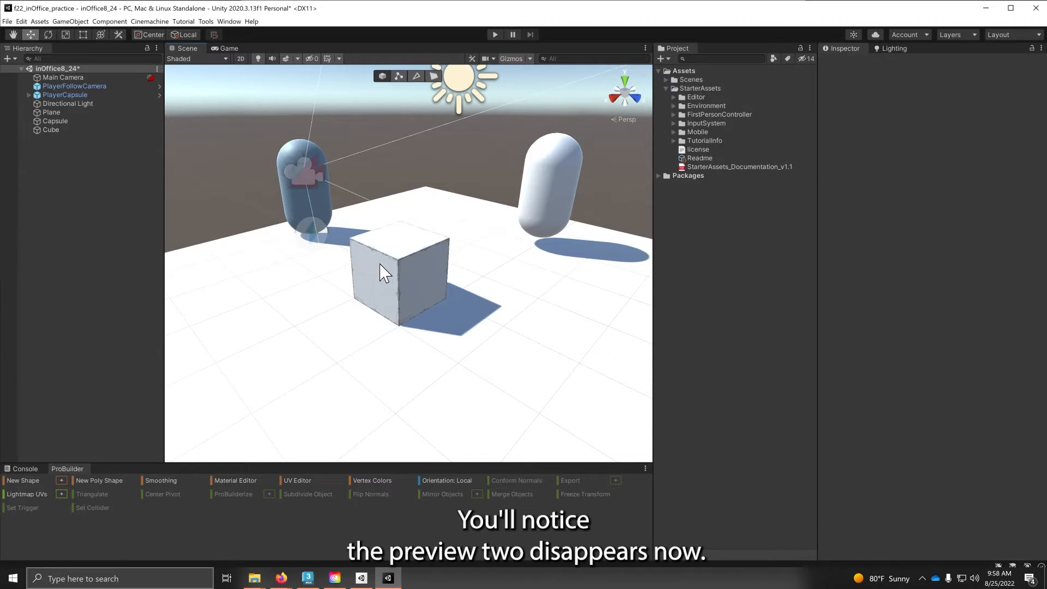
Step: Create a standard 3D Object cube and move it along X to about 2.41, beside the ProBuilder cube
click(389, 299)
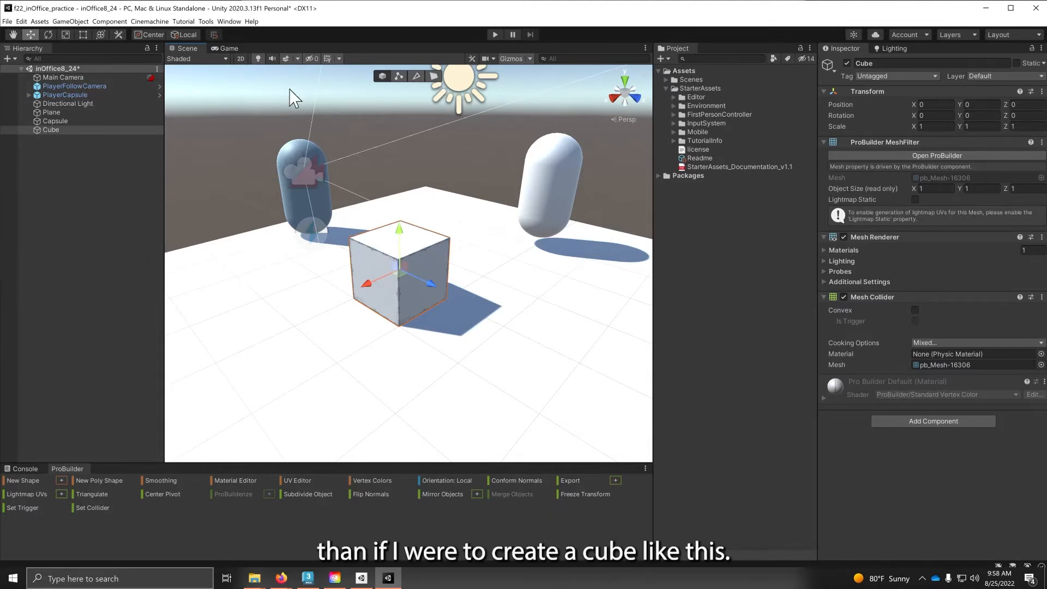
click(72, 22)
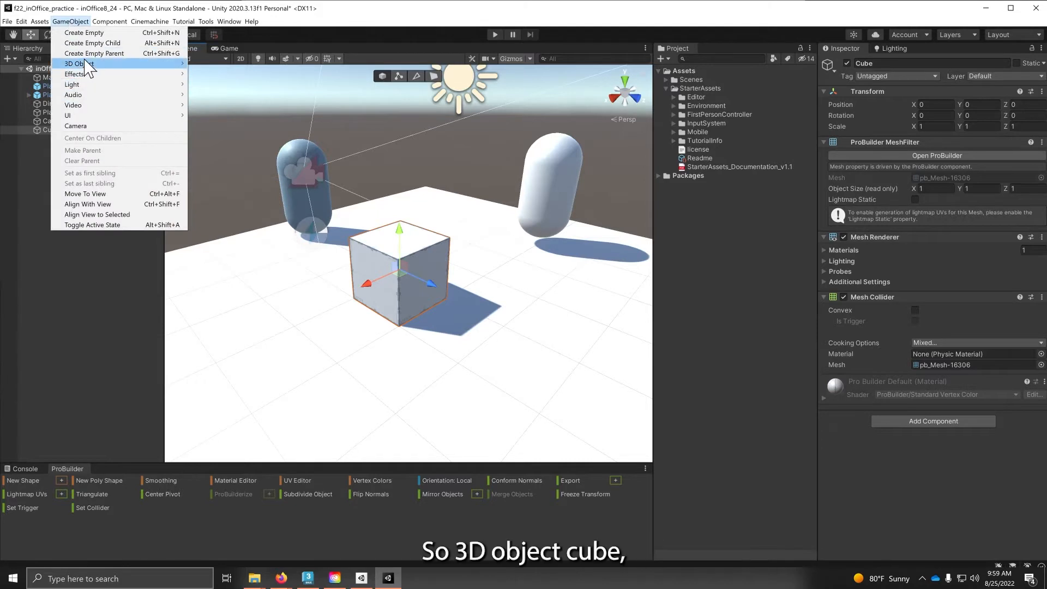
mouse_move(87, 64)
click(210, 69)
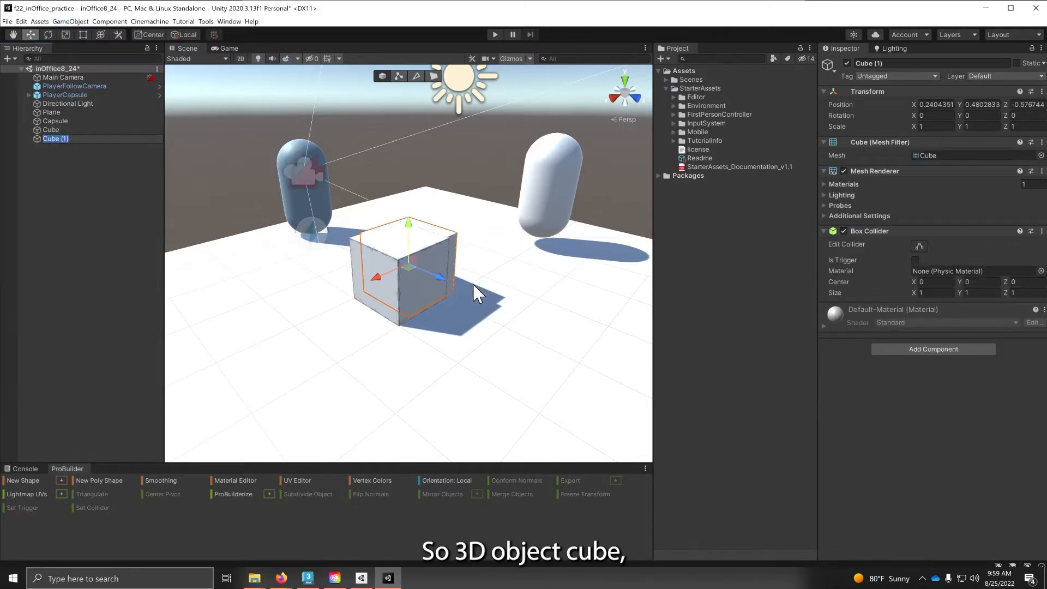
drag(395, 272, 261, 328)
alt+drag(423, 327, 367, 290)
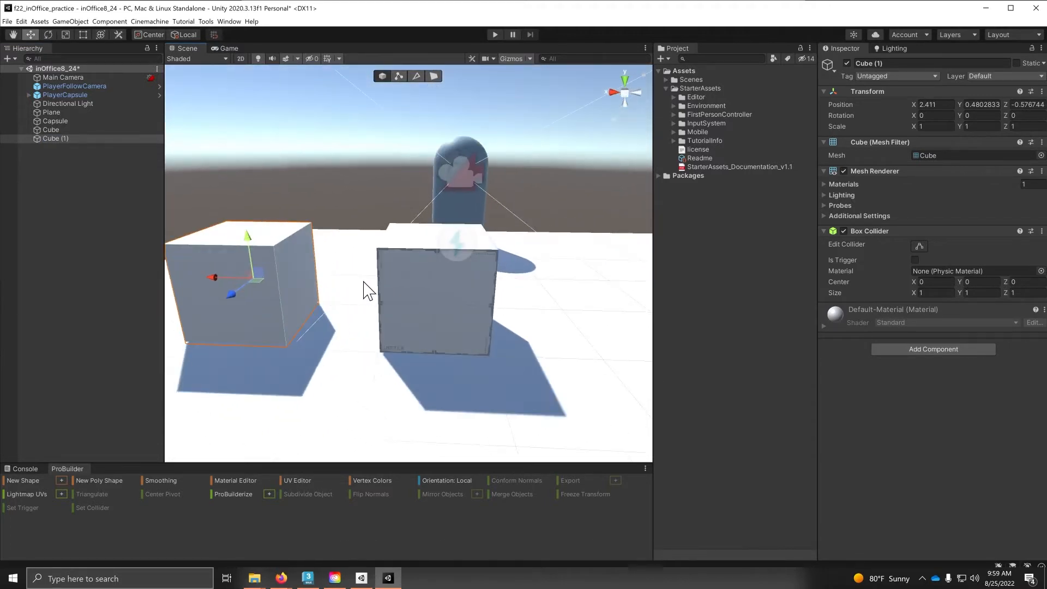
Step: Turn off scene lighting in the Scene view and compare the surfaces of the two cubes
click(260, 57)
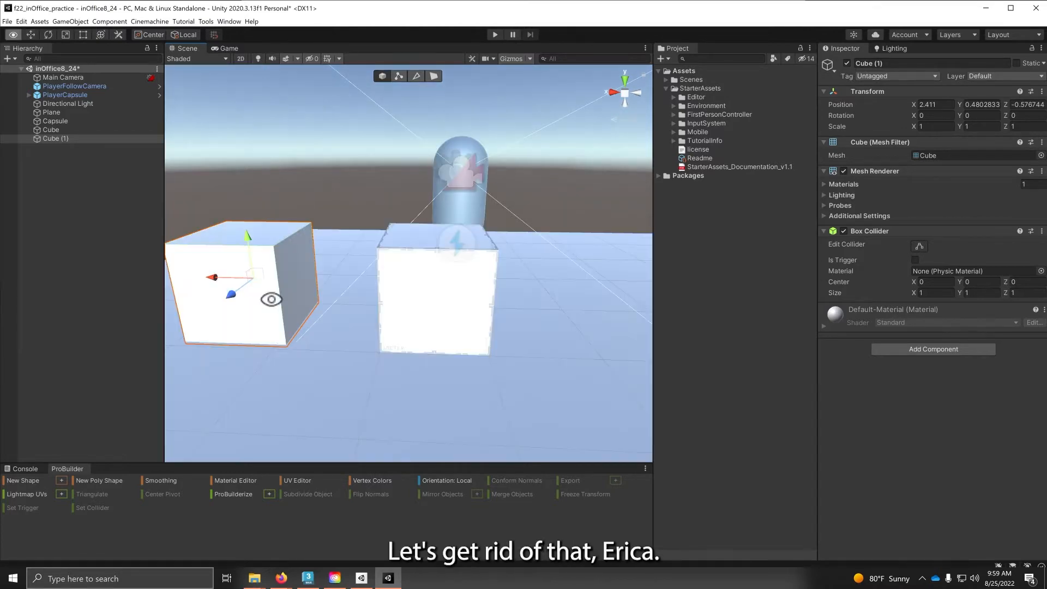
alt+drag(272, 299, 763, 327)
scroll(575, 319, up, 5)
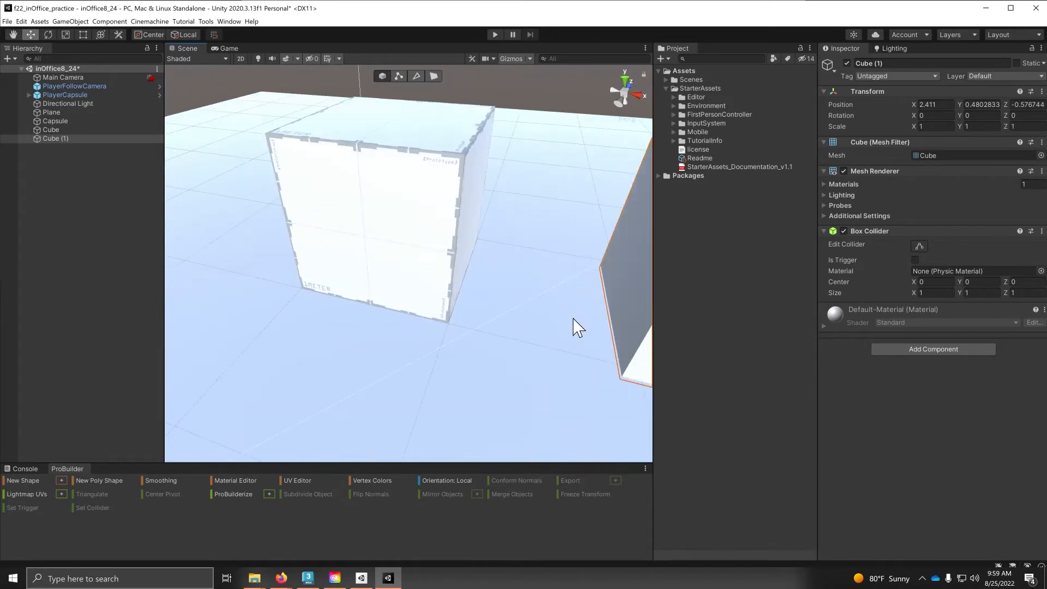
alt+drag(571, 327, 244, 225)
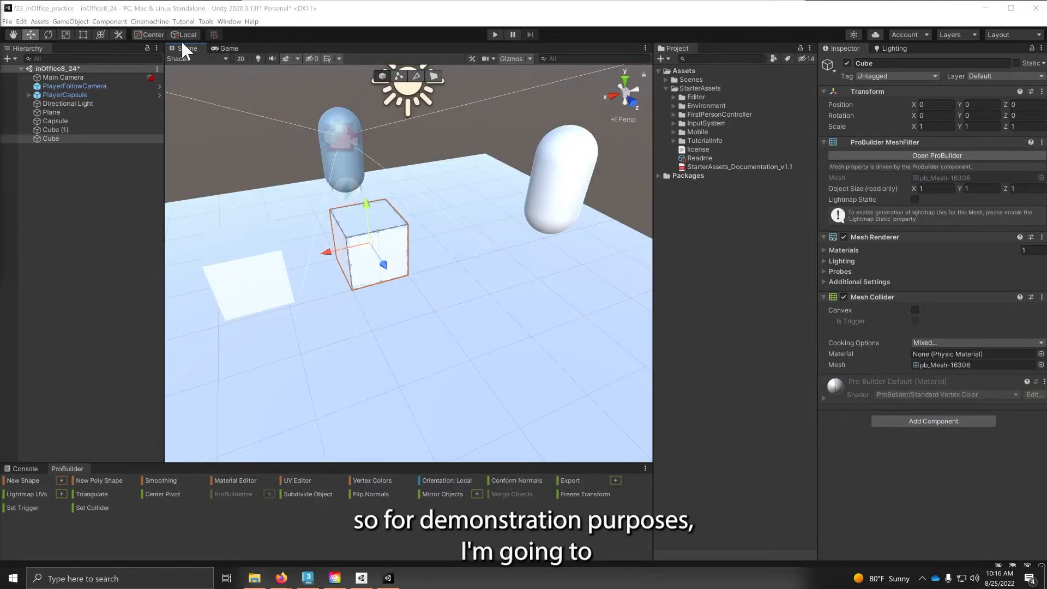
Step: Hide every object in the scene except the ProBuilder cube
click(6, 68)
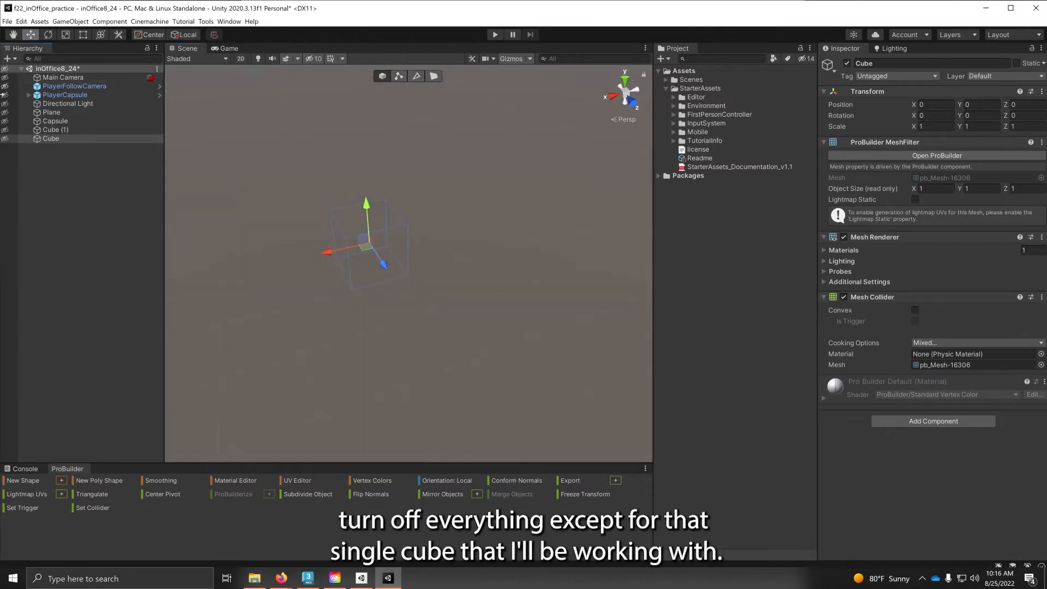
click(5, 139)
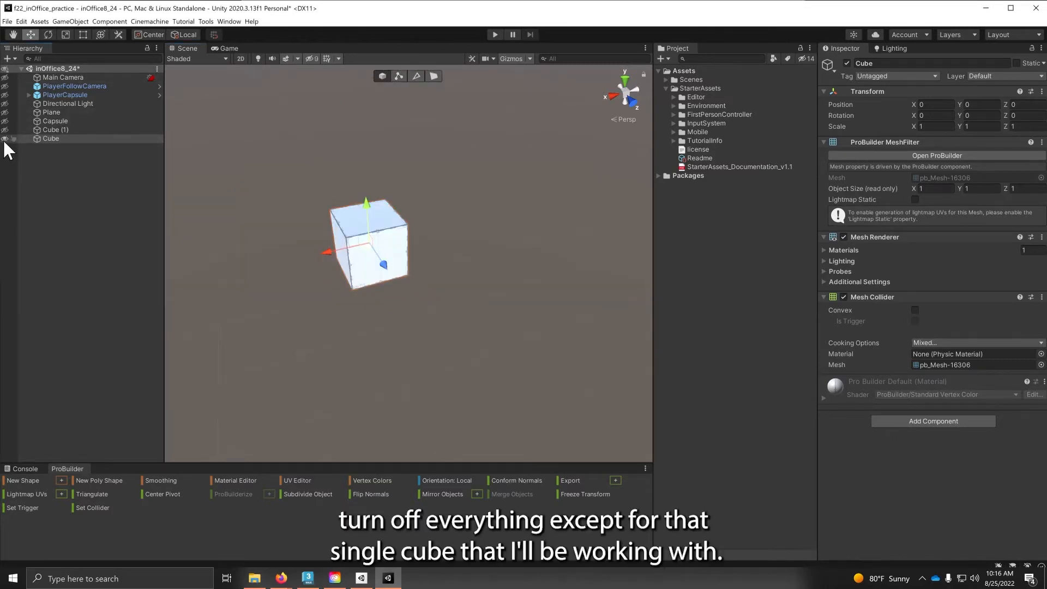
scroll(381, 292, up, 6)
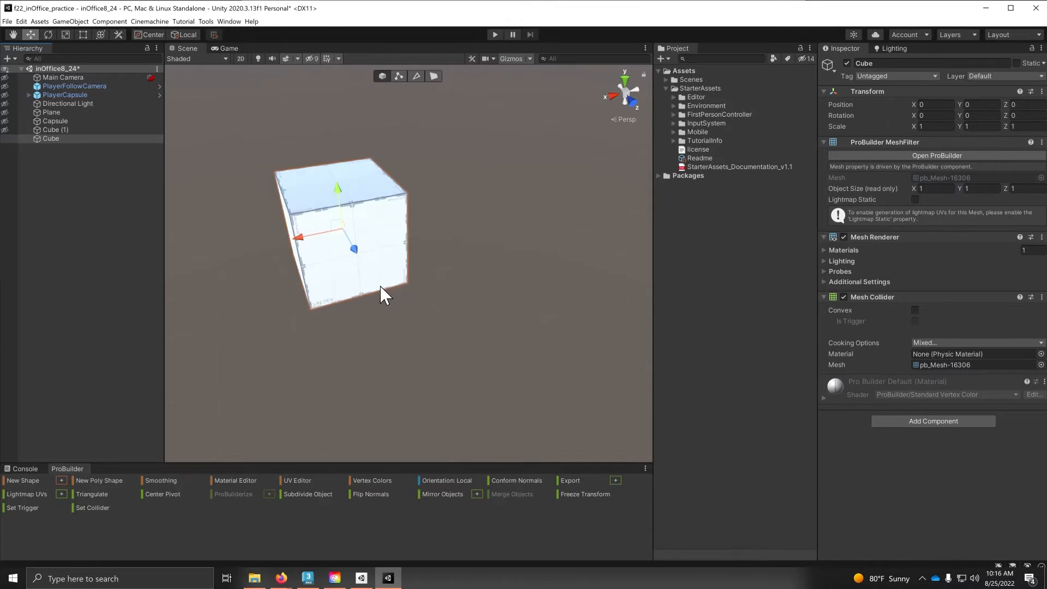
alt+drag(355, 281, 311, 234)
middle_drag(336, 251, 369, 259)
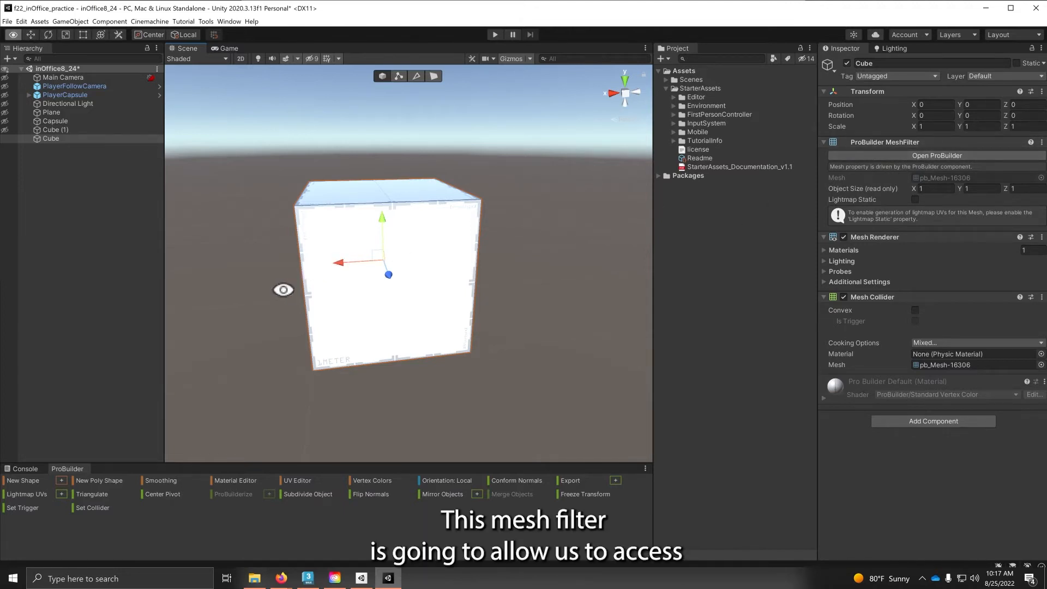
alt+drag(283, 289, 452, 245)
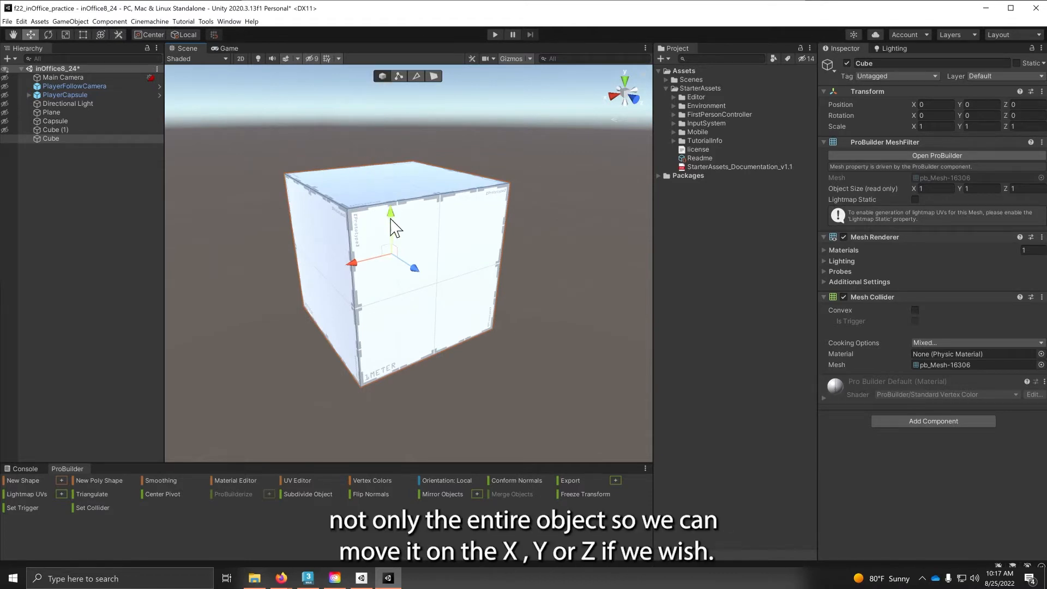
mouse_move(390, 223)
mouse_down()
mouse_move(393, 186)
mouse_move(392, 229)
mouse_up()
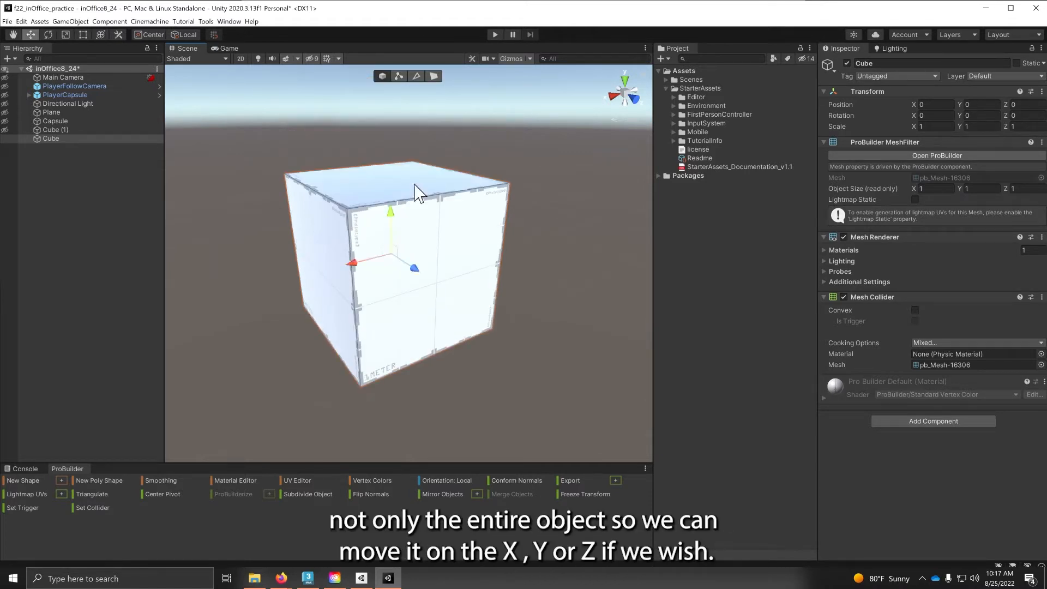
Step: Select several of the cube's corner vertices one by one in vertex mode, and one top edge in edge mode
click(398, 77)
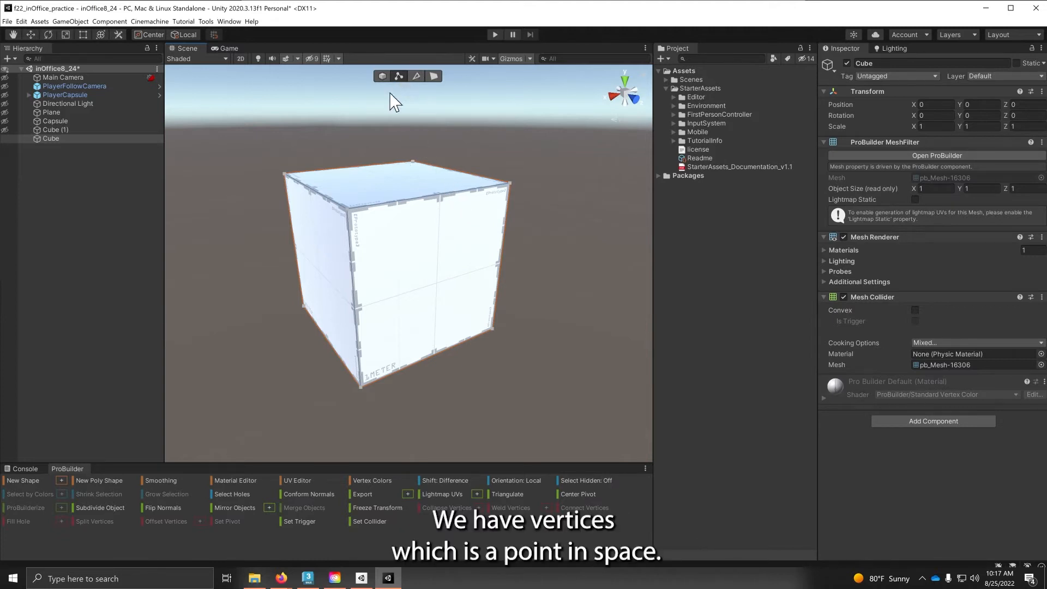
click(349, 210)
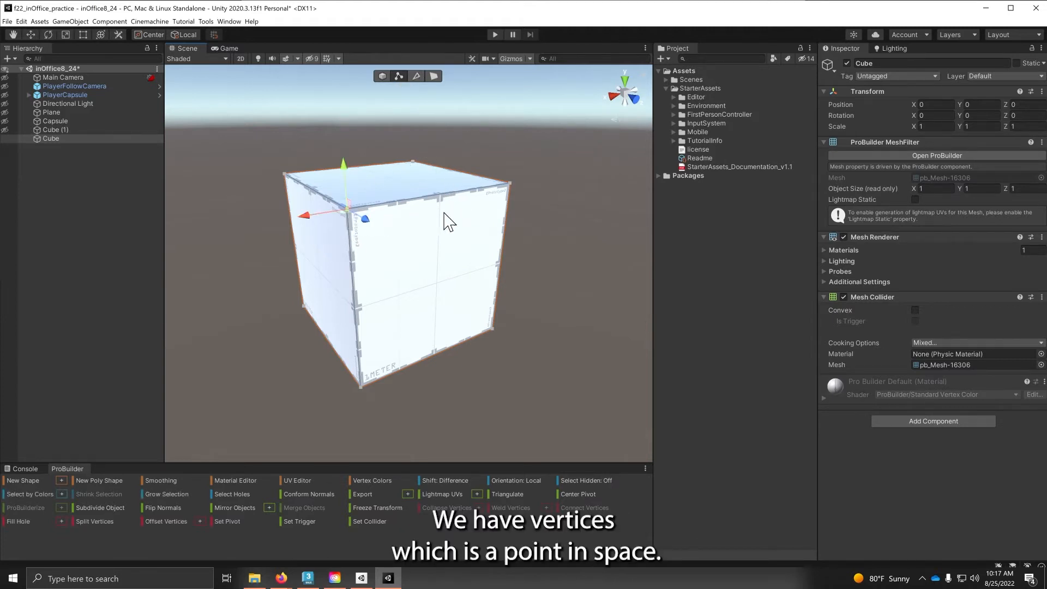
click(511, 184)
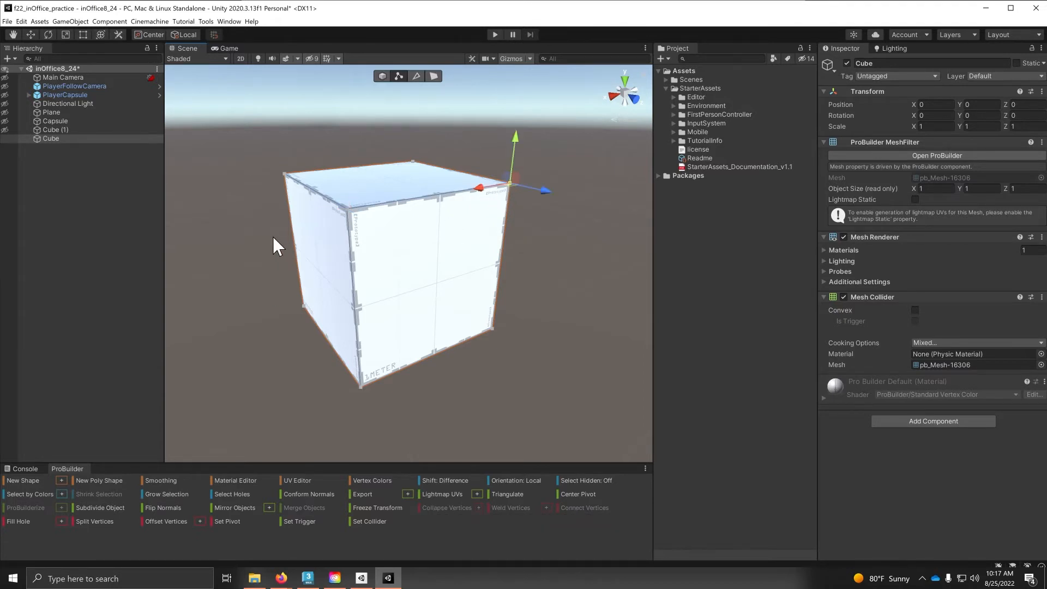
click(347, 210)
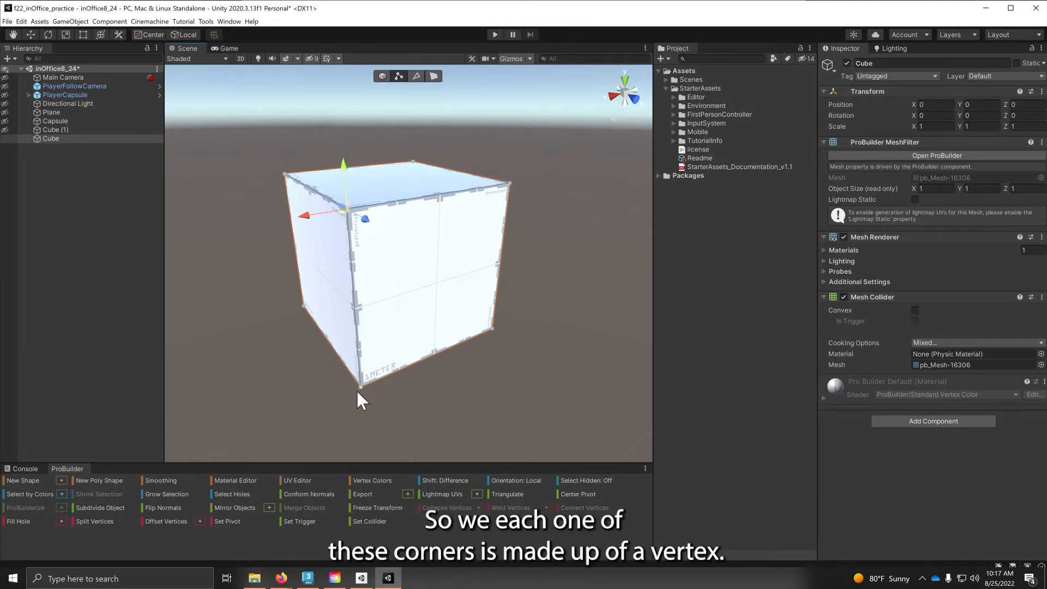
click(362, 385)
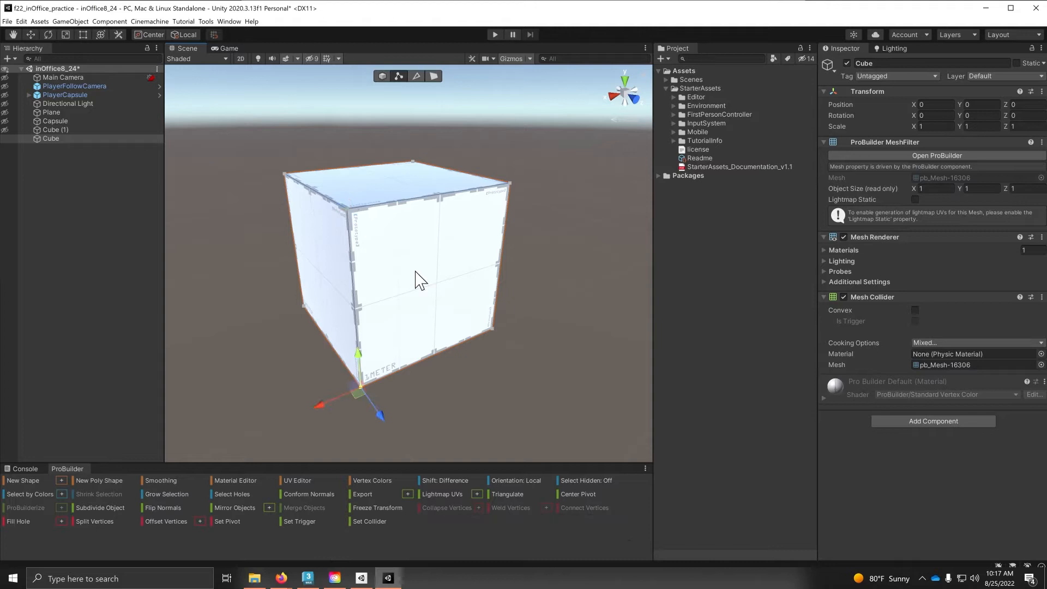
click(417, 76)
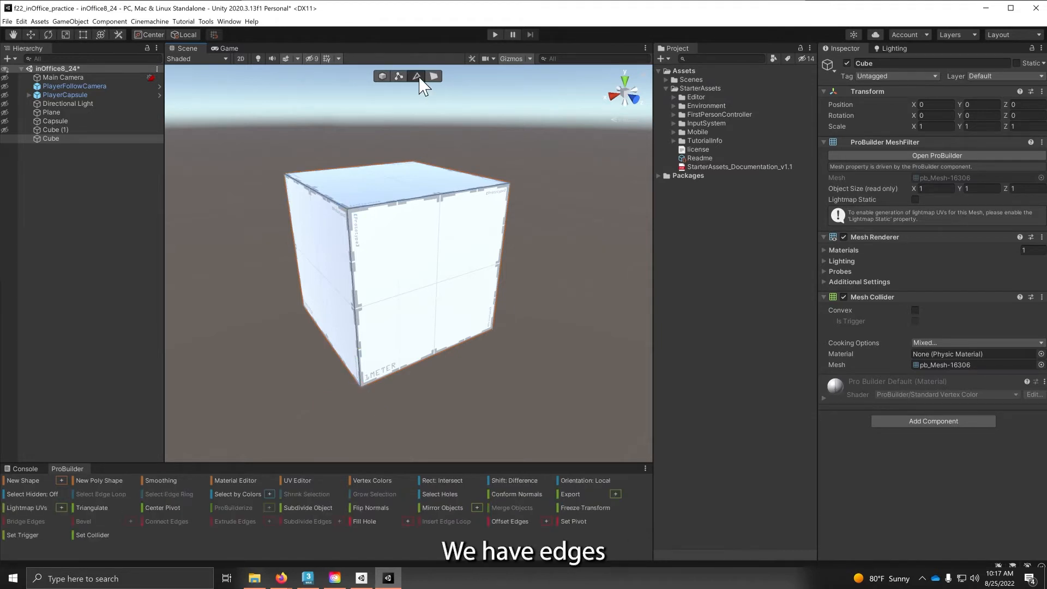
click(414, 199)
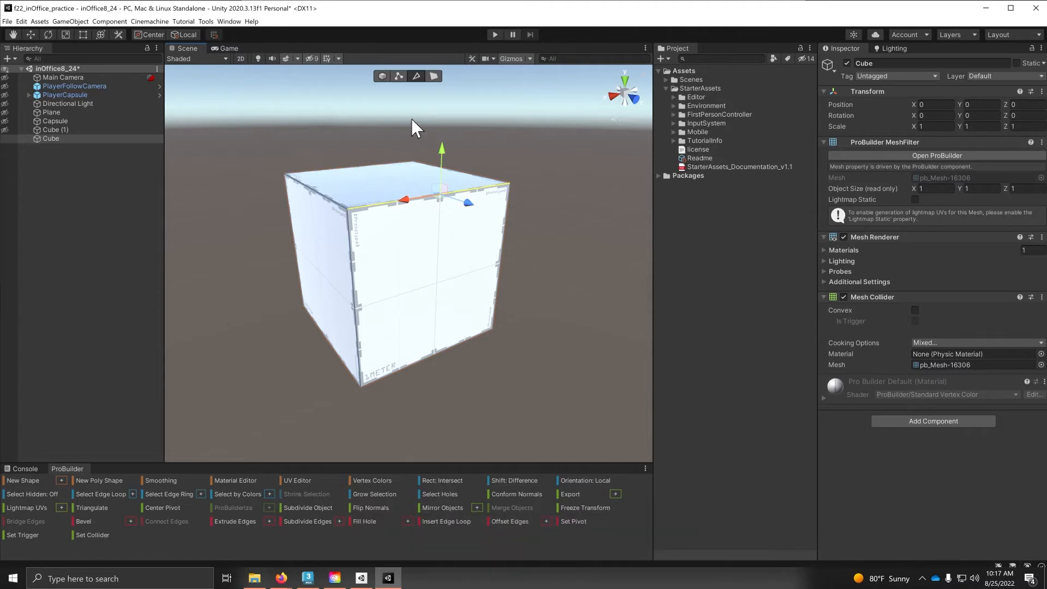
Step: Switch to face selection and select one side face of the cube, followed by its top face
click(434, 76)
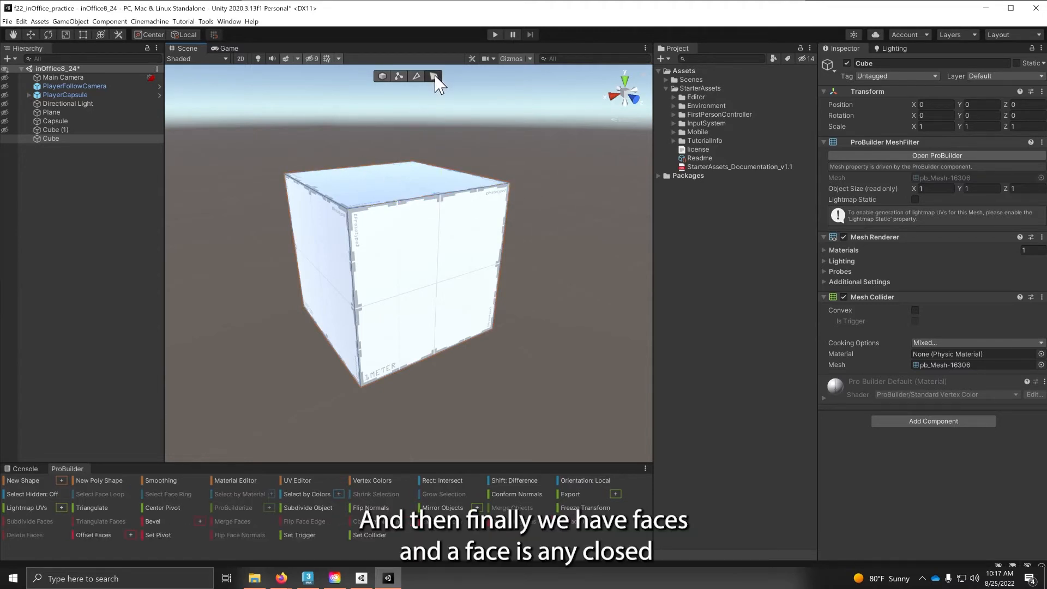
click(427, 284)
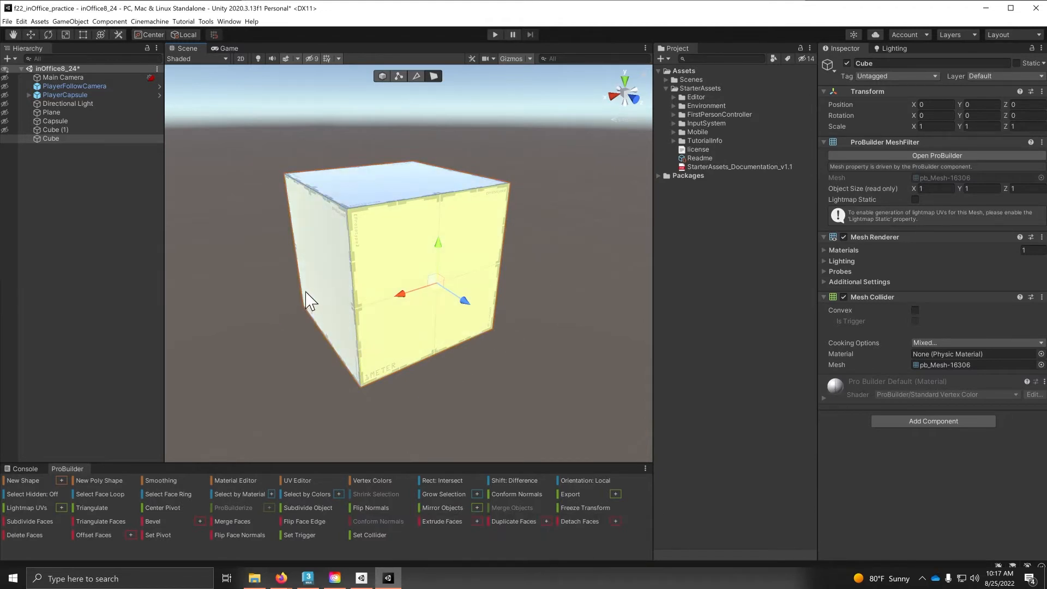
middle_drag(252, 293, 292, 297)
alt+drag(292, 297, 431, 272)
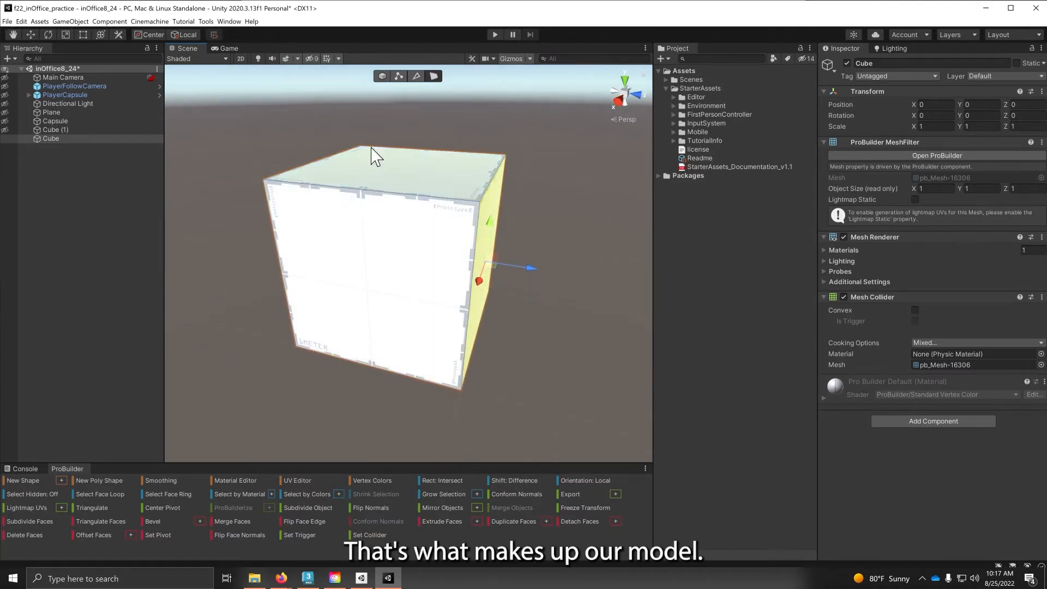
click(362, 188)
Step: Select the cube's front top edge, try lowering the corner vertex at its end, and undo the vertex move
click(415, 76)
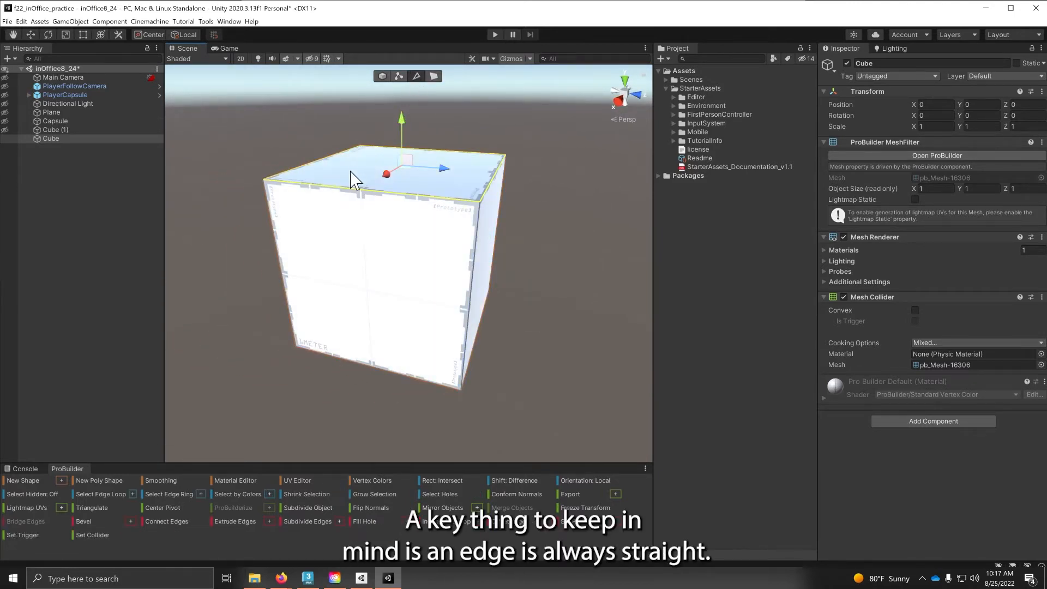
click(362, 189)
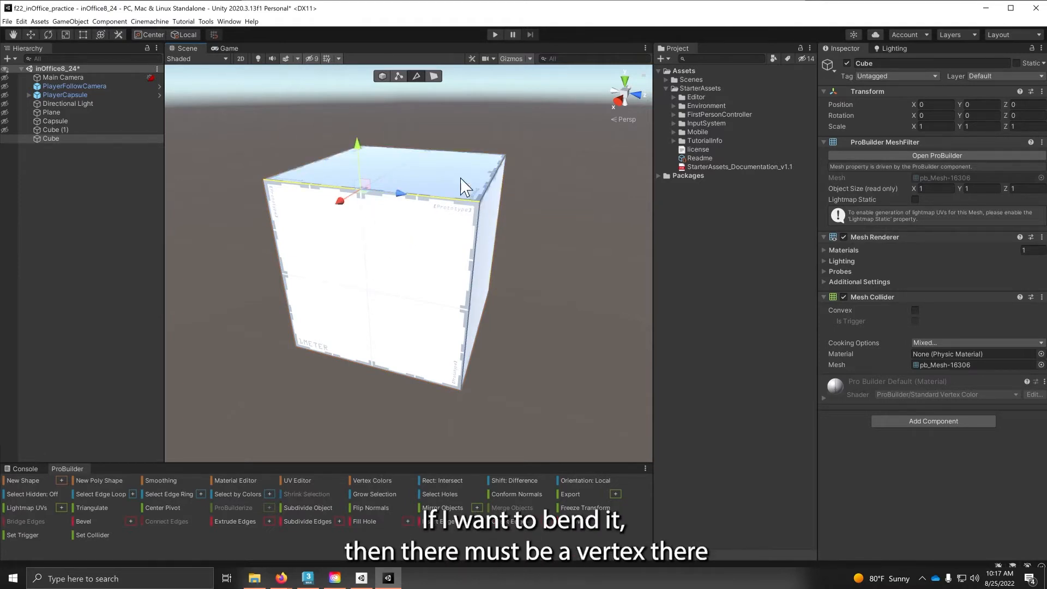
click(398, 77)
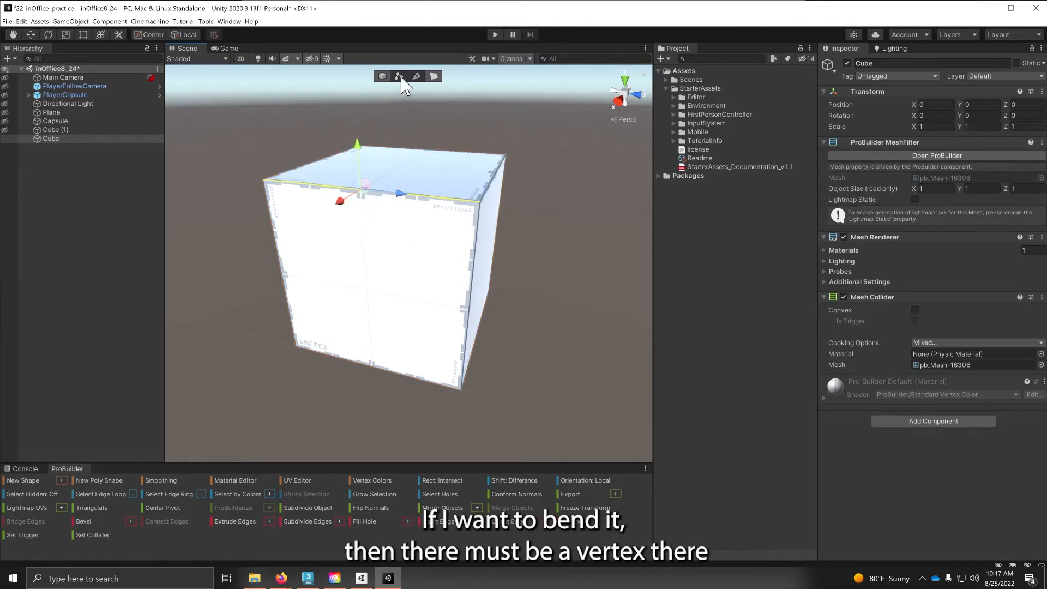
click(479, 202)
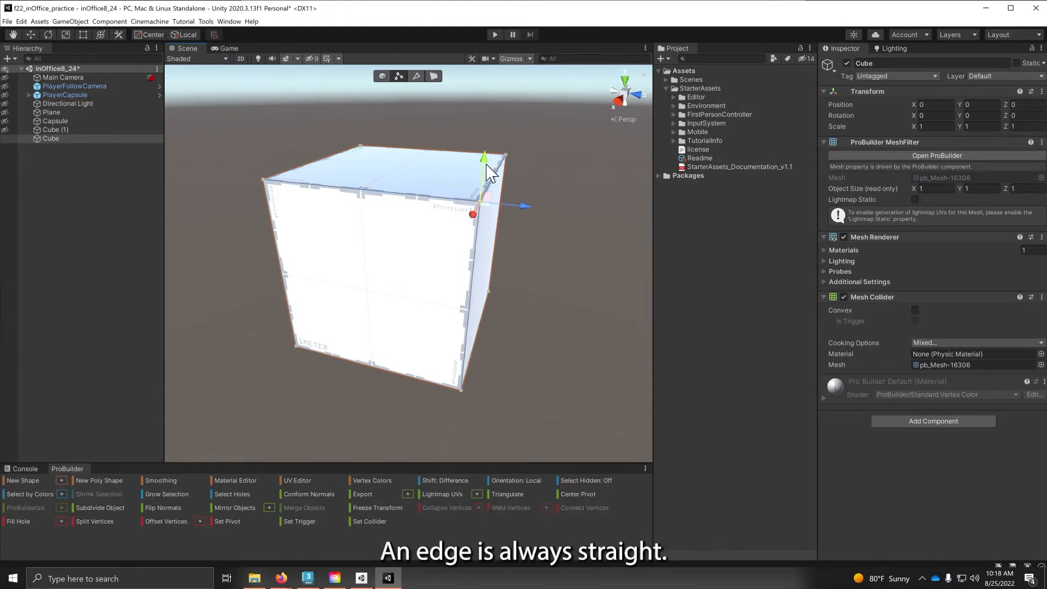
mouse_move(484, 180)
mouse_down()
mouse_move(485, 283)
mouse_move(483, 179)
mouse_up()
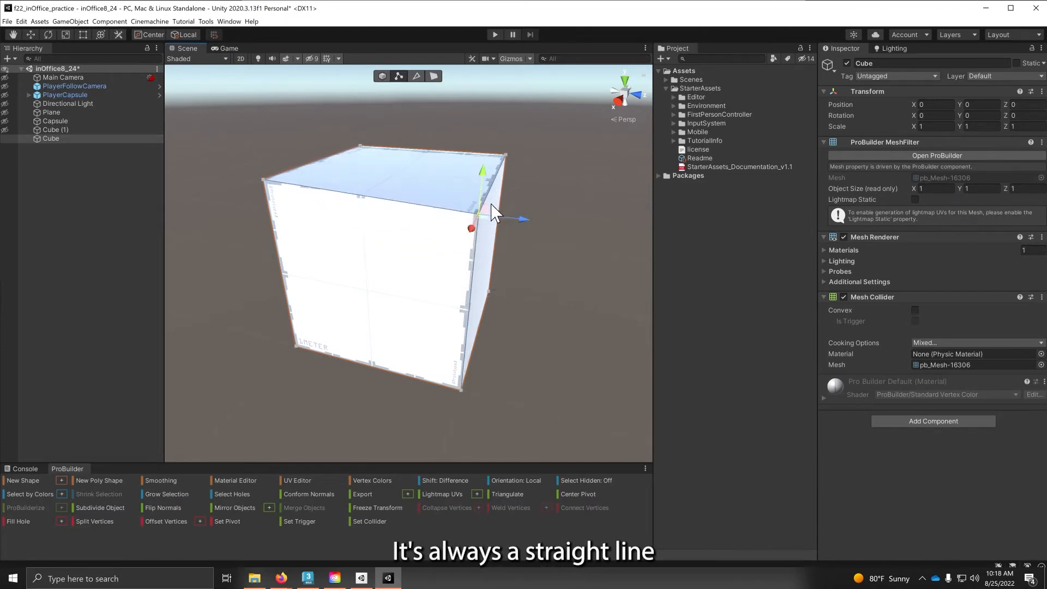
key(ctrl+z)
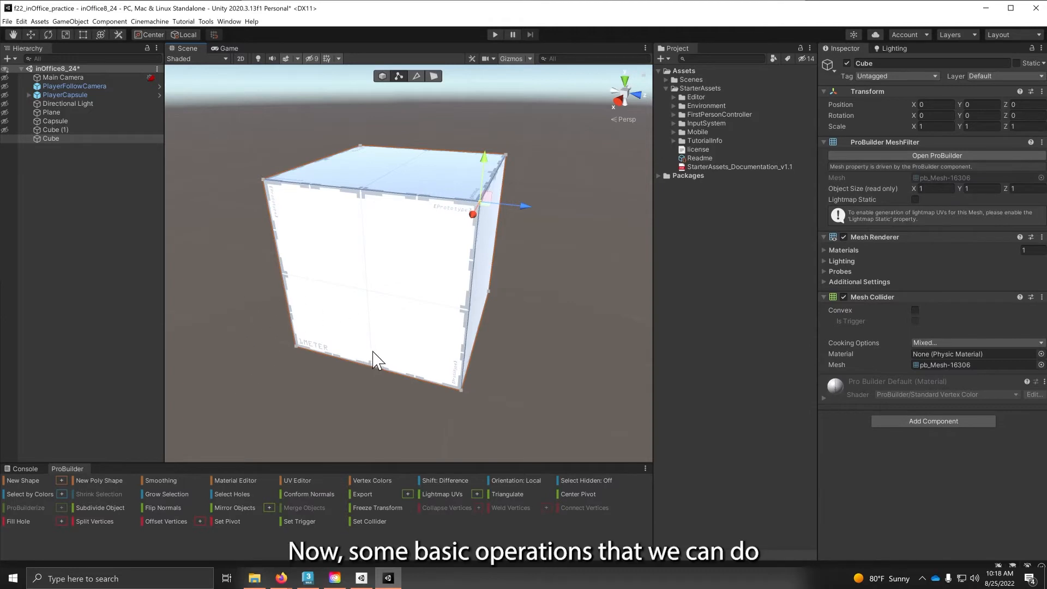
Step: In face mode, select one side face and move it outward along X until the cube is 2 units long
alt+drag(475, 338, 347, 321)
scroll(446, 309, down, 6)
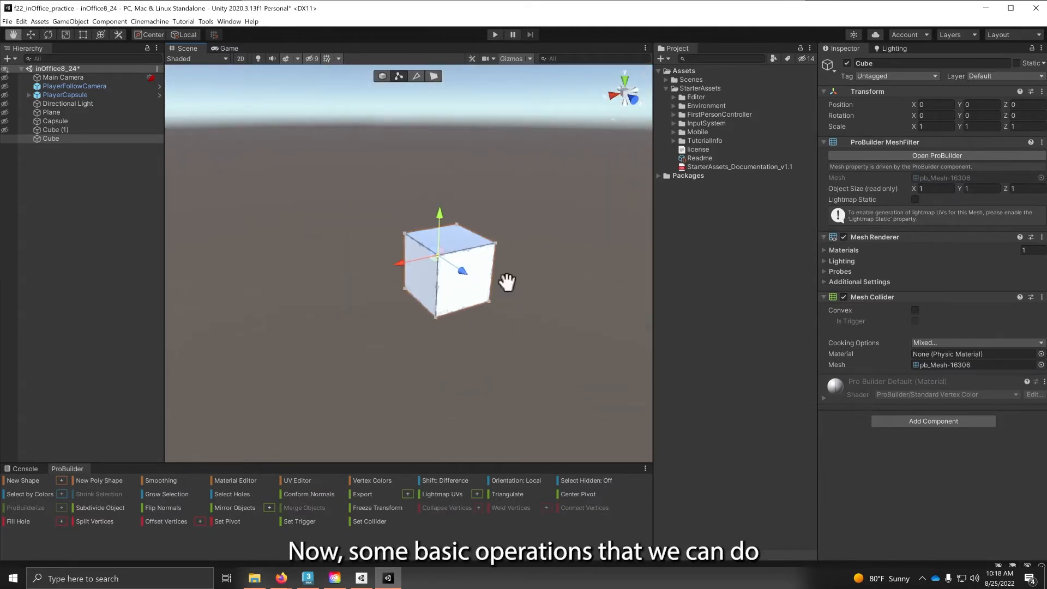
key(f)
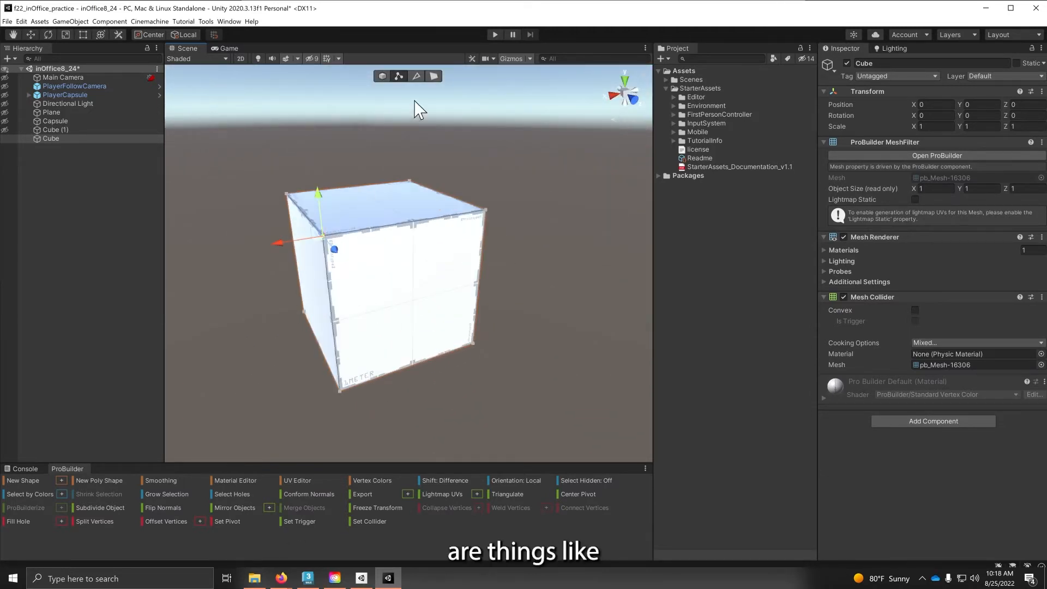
click(434, 76)
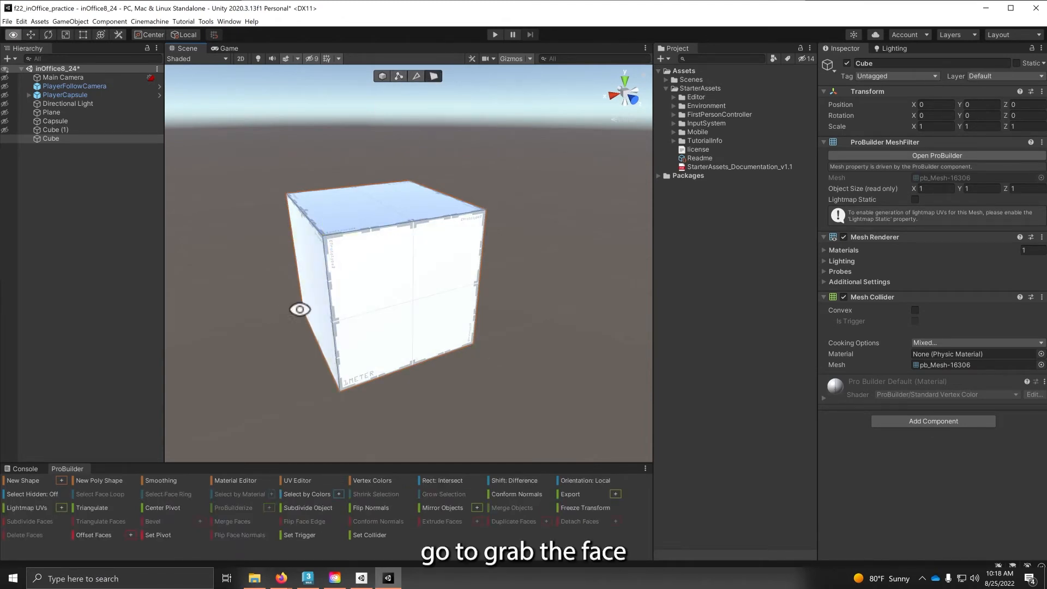
alt+drag(297, 308, 402, 252)
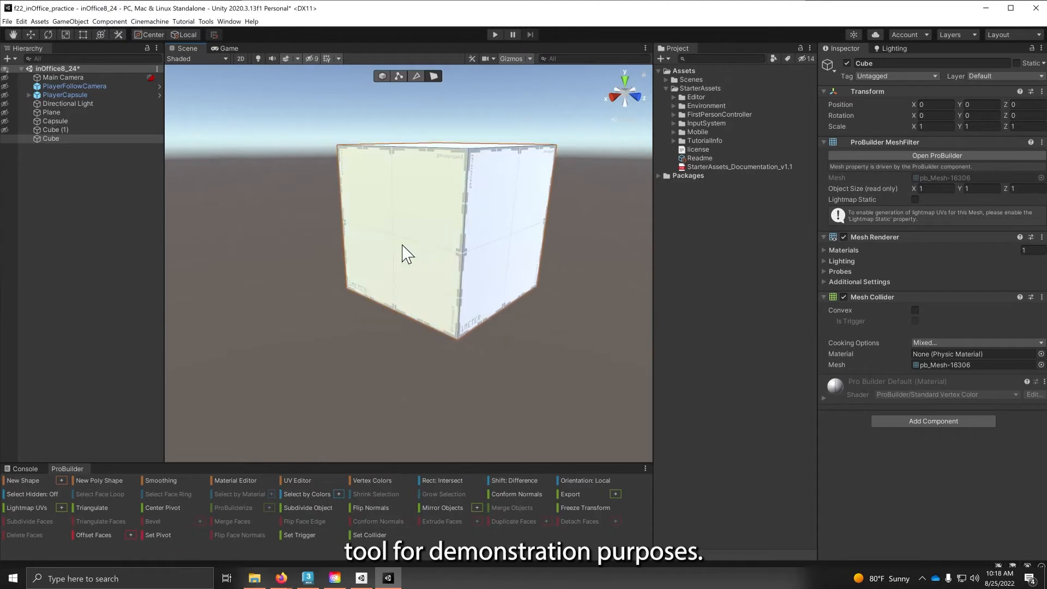
click(402, 240)
alt+drag(515, 270, 404, 240)
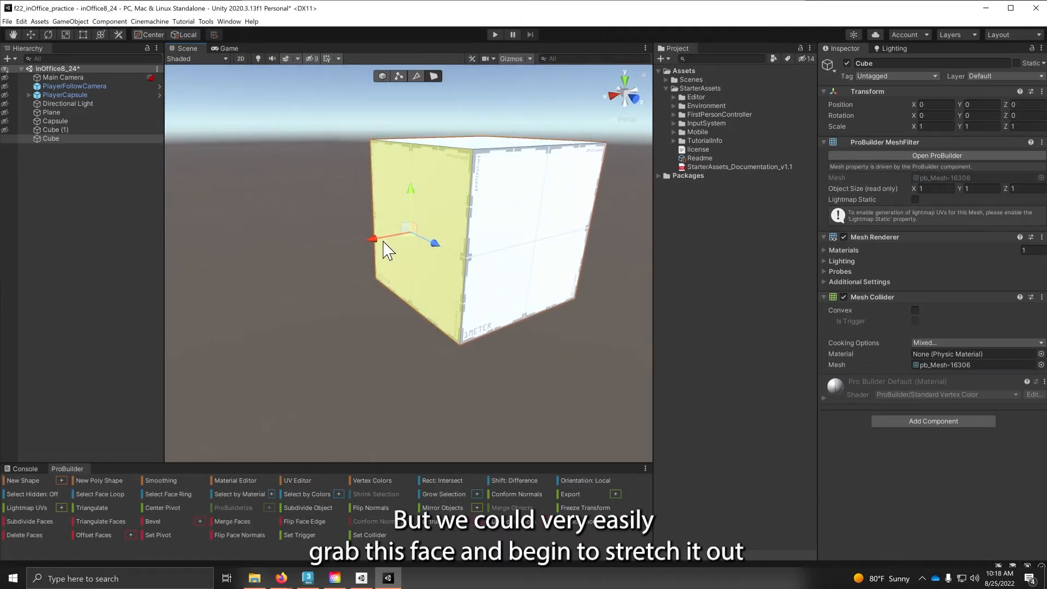
drag(378, 245, 207, 289)
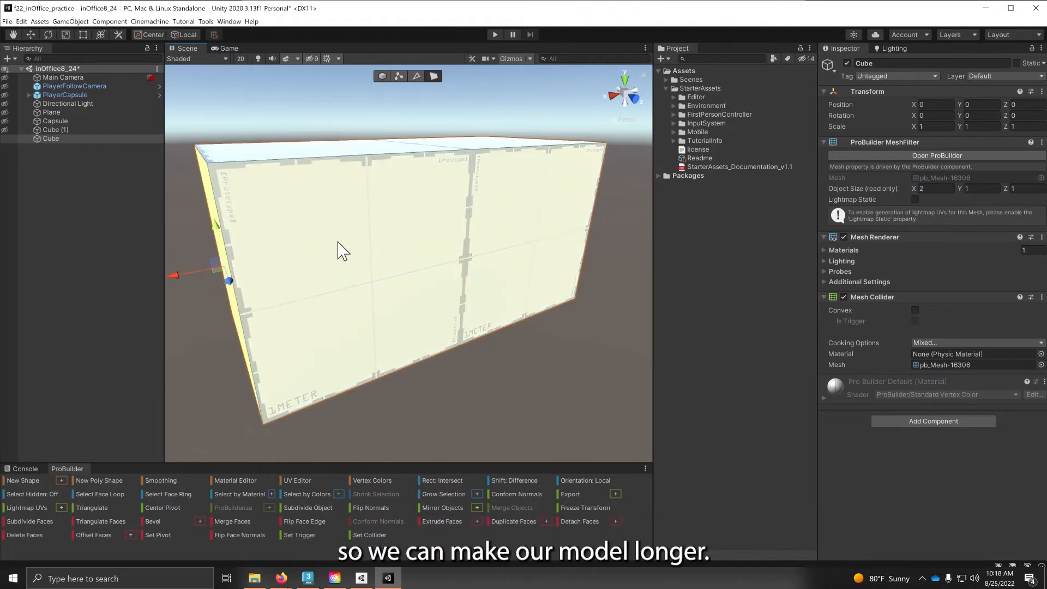
Step: Stretch the end face outward to an X size of 3 and select the long side and top faces in turn
scroll(354, 384, down, 6)
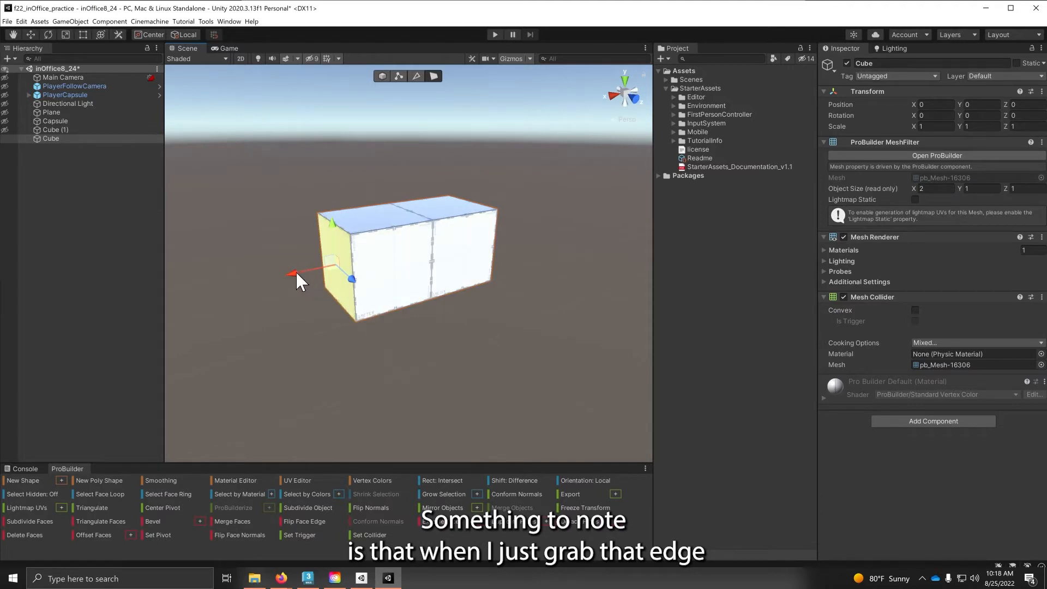
drag(295, 269, 195, 296)
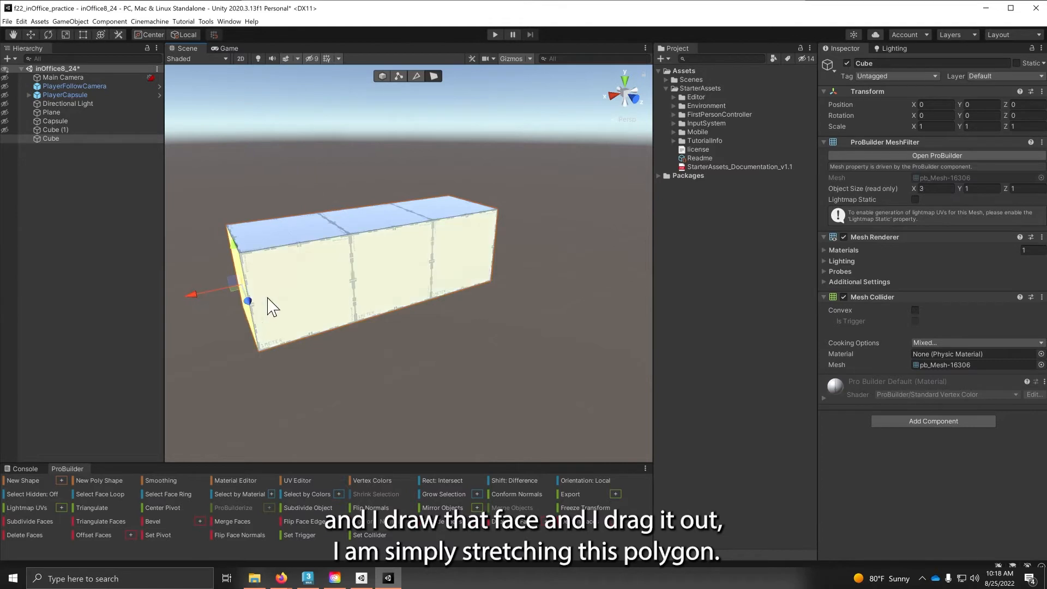
click(297, 294)
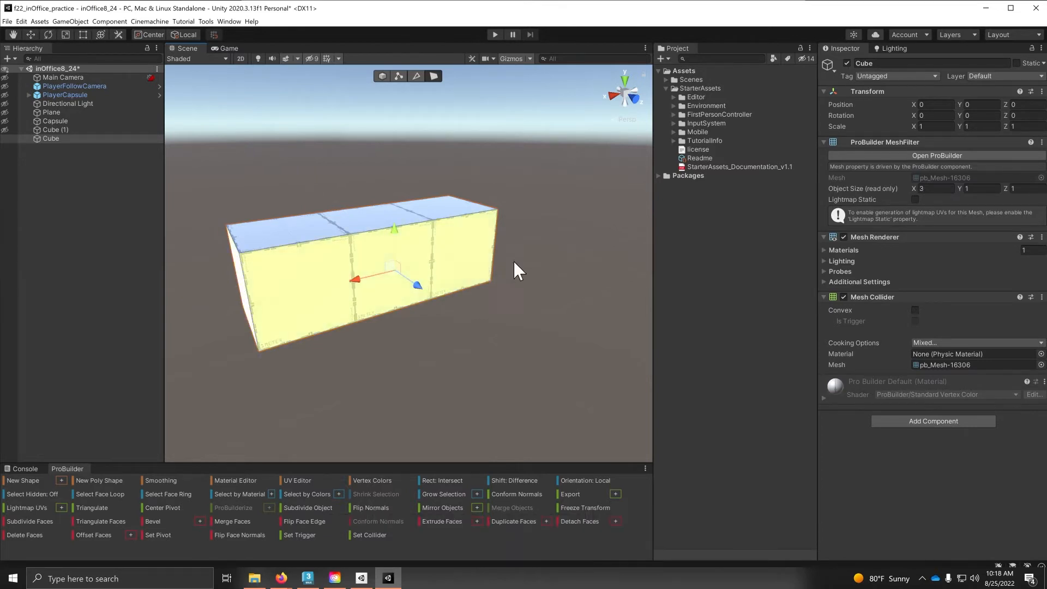
click(369, 222)
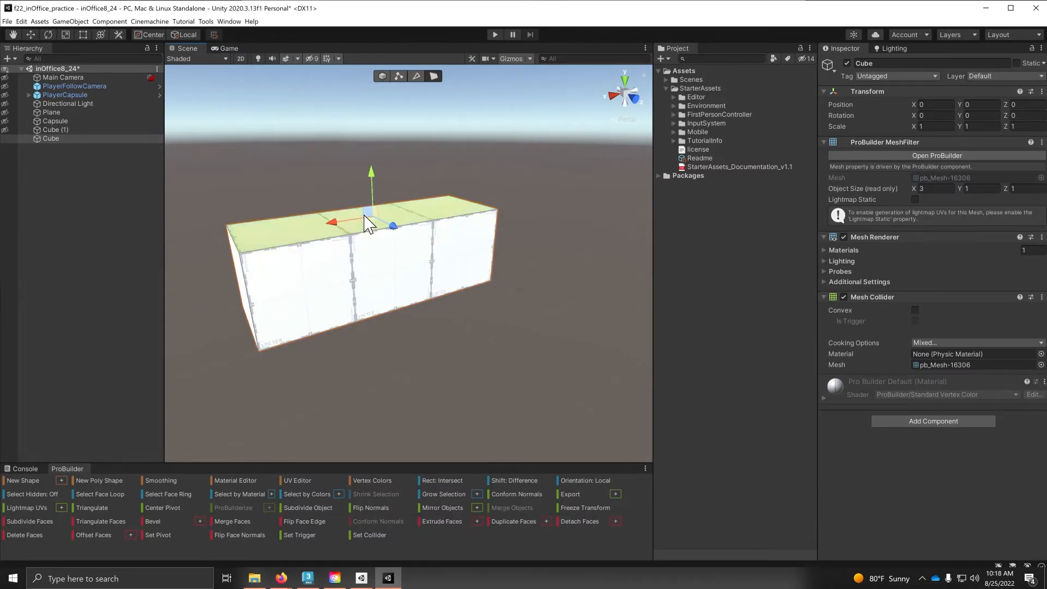
click(374, 284)
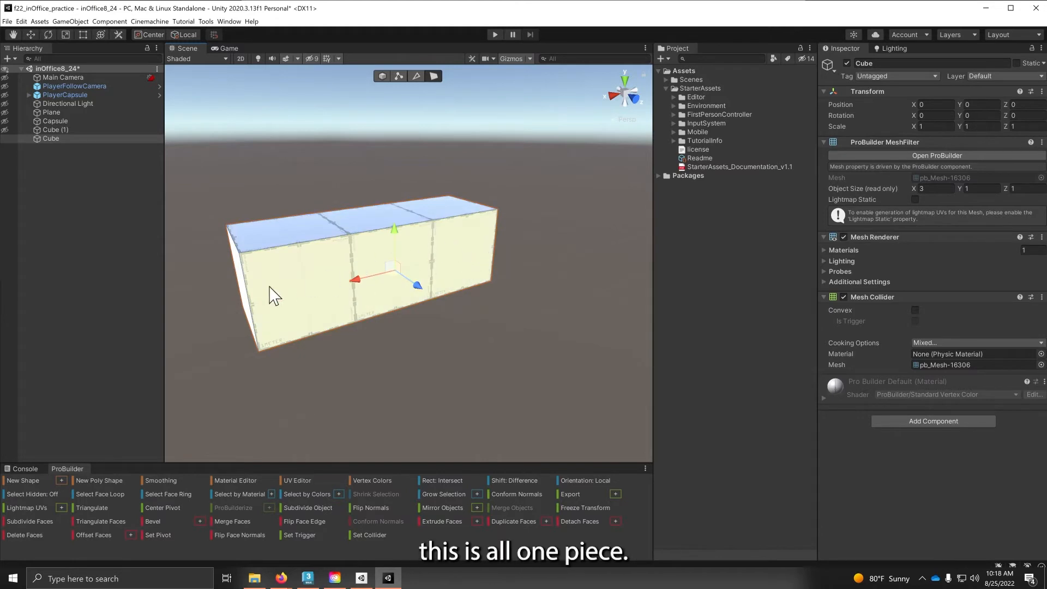
Step: Reselect the end face and move it back along X to an object length of 2
alt+drag(253, 297, 342, 299)
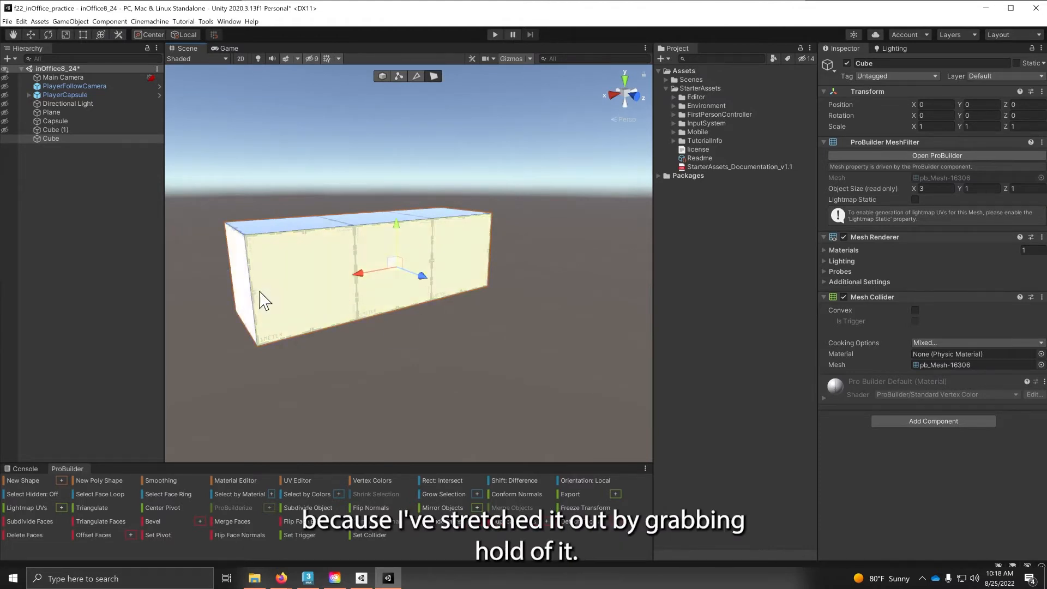
click(237, 304)
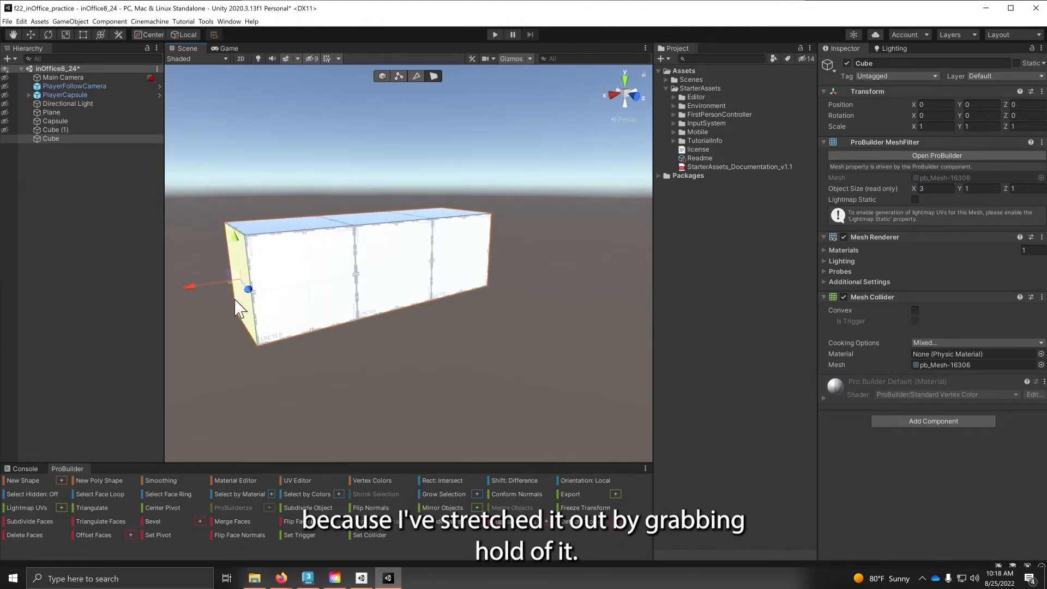
drag(194, 282, 305, 271)
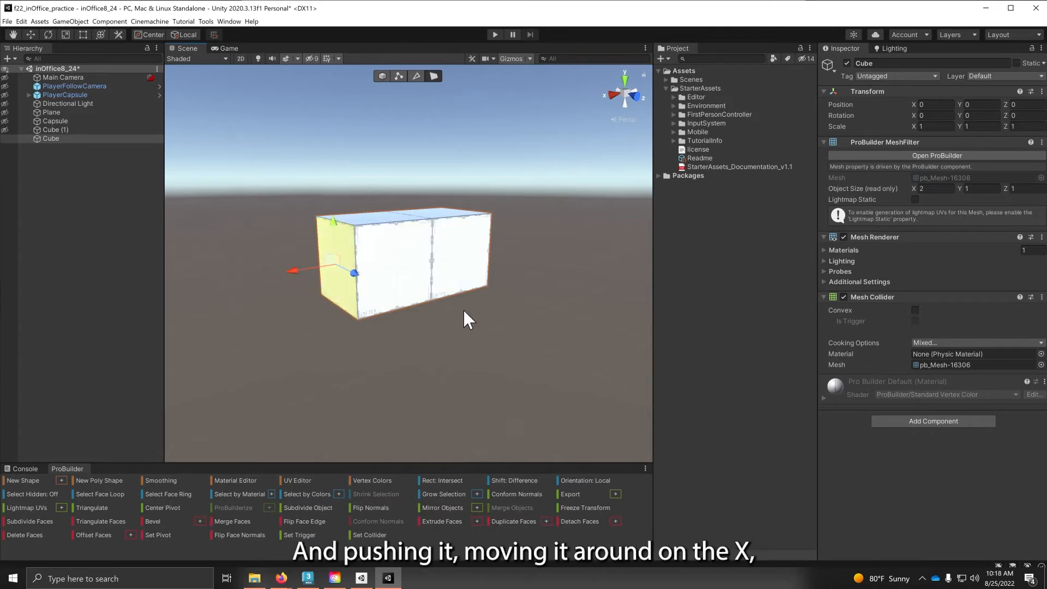
Step: Extrude the selected end face outward along X by about 1 unit
alt+drag(439, 241, 410, 257)
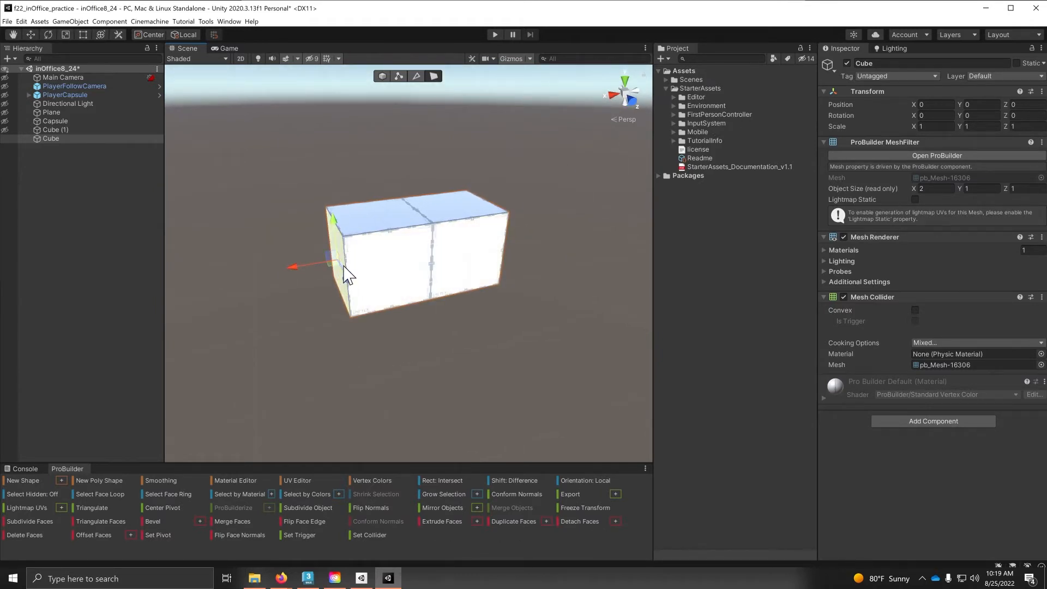
mouse_move(343, 273)
alt+mouse_down()
mouse_move(381, 259)
mouse_move(345, 282)
alt+mouse_up()
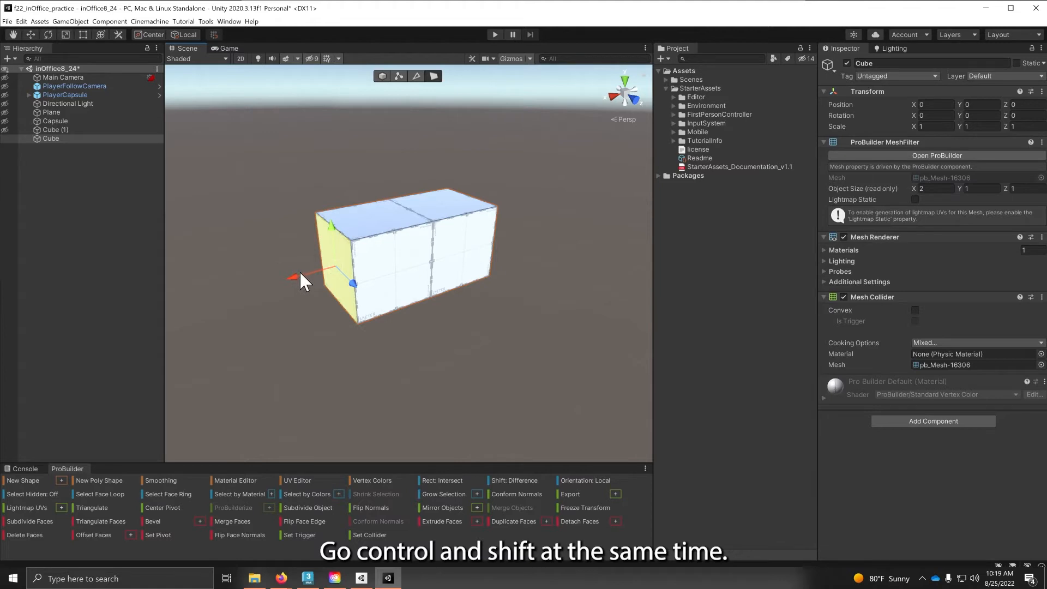
ctrl+shift+drag(296, 277, 201, 313)
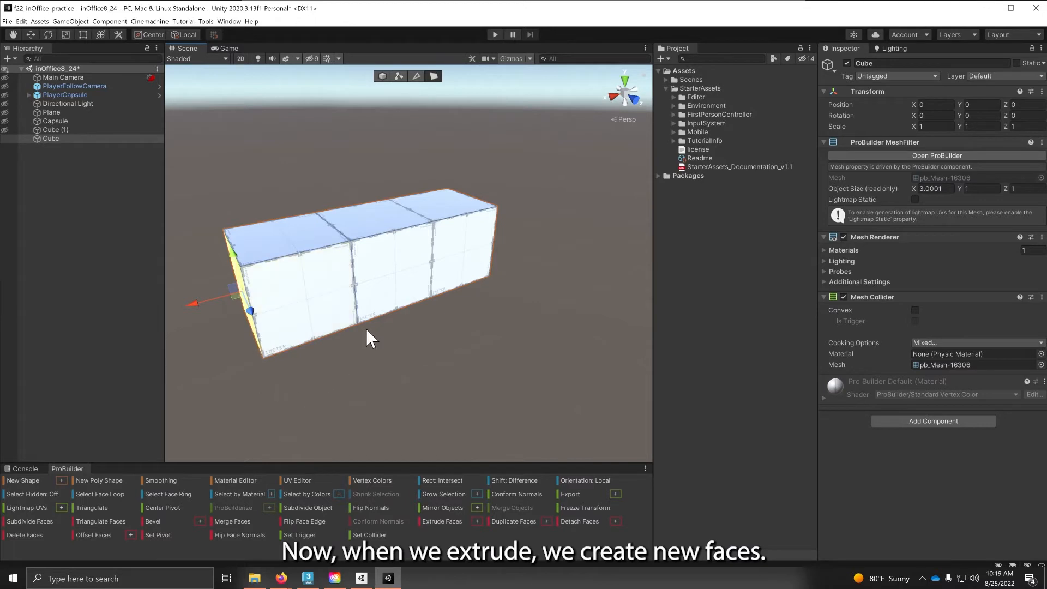
Step: Select the original long side face, followed by the newly extruded side face, to compare the separate faces
click(447, 270)
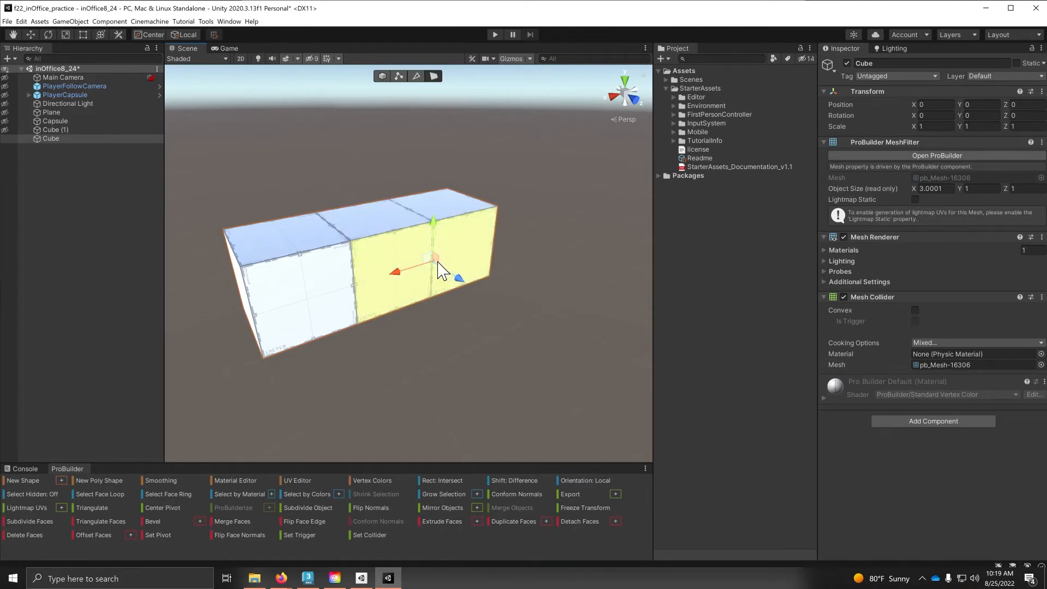
click(319, 304)
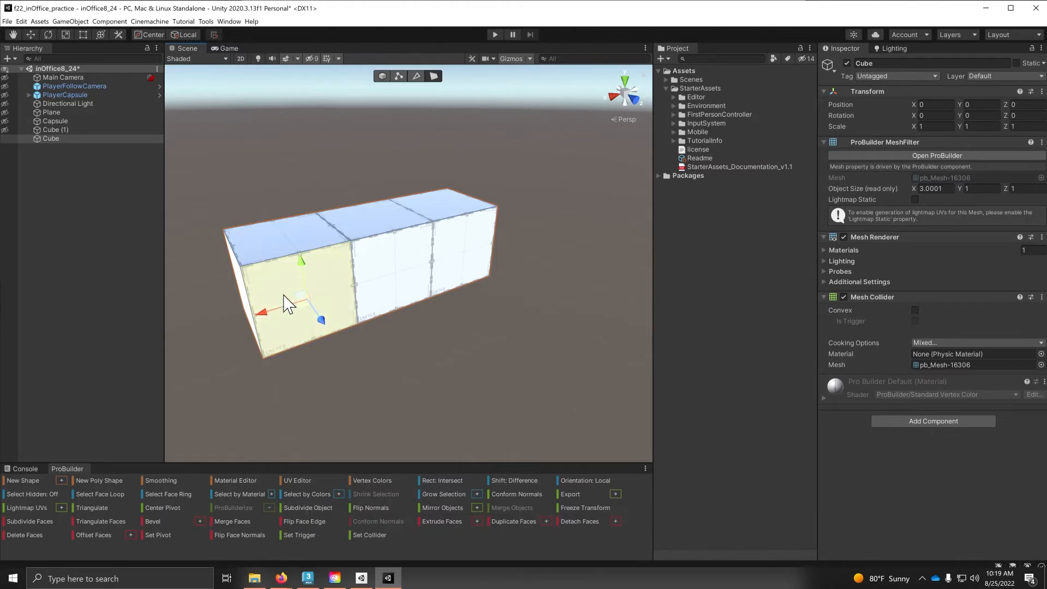
alt+drag(257, 301, 528, 312)
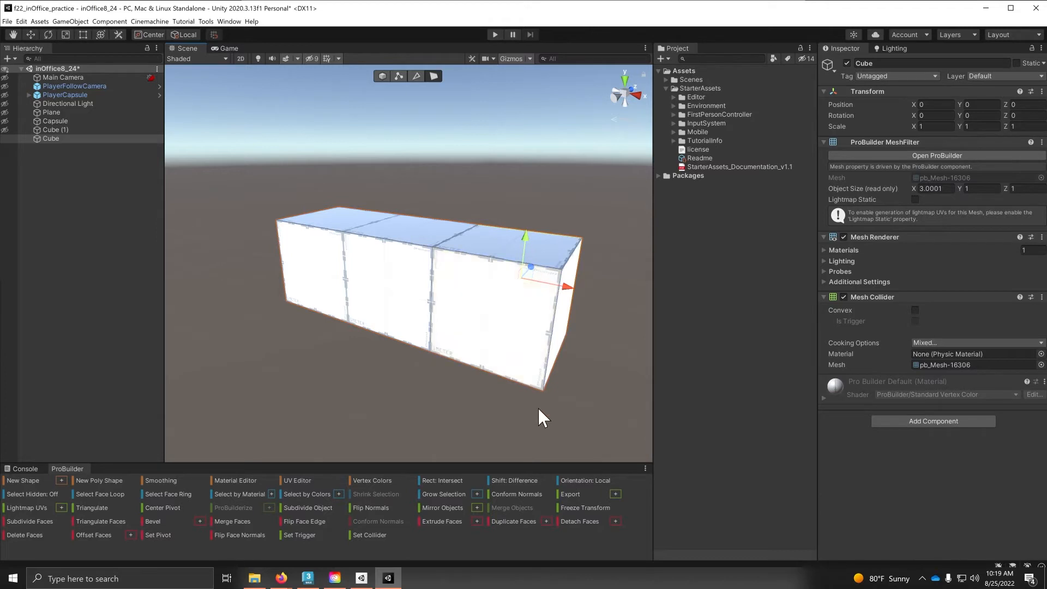
alt+drag(523, 346, 316, 351)
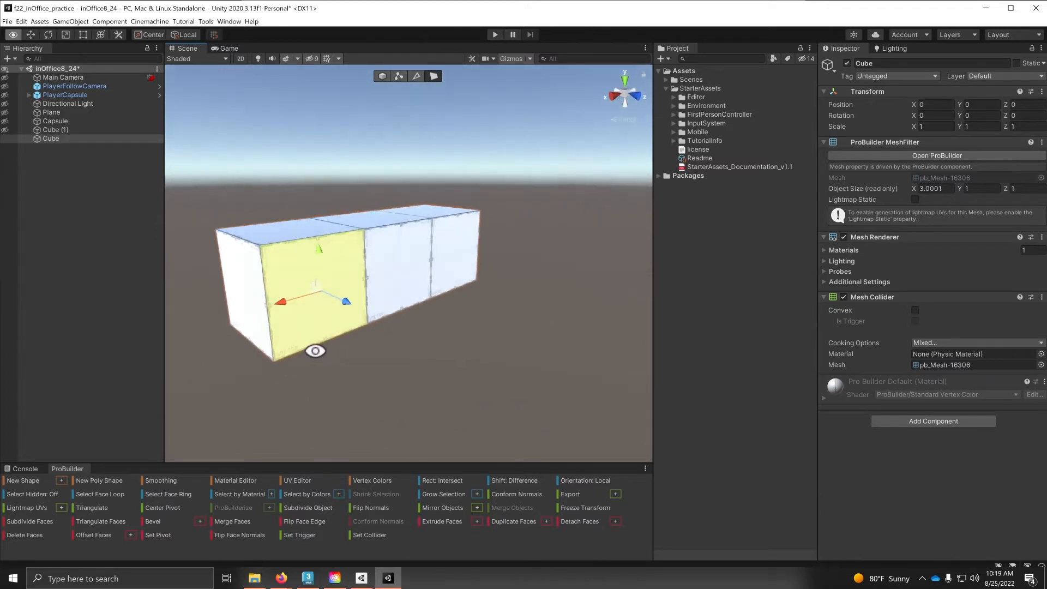
Step: Select the end face and extrude it along X in three successive sections of about 0.5 units each
middle_drag(315, 350, 442, 310)
alt+drag(362, 283, 345, 299)
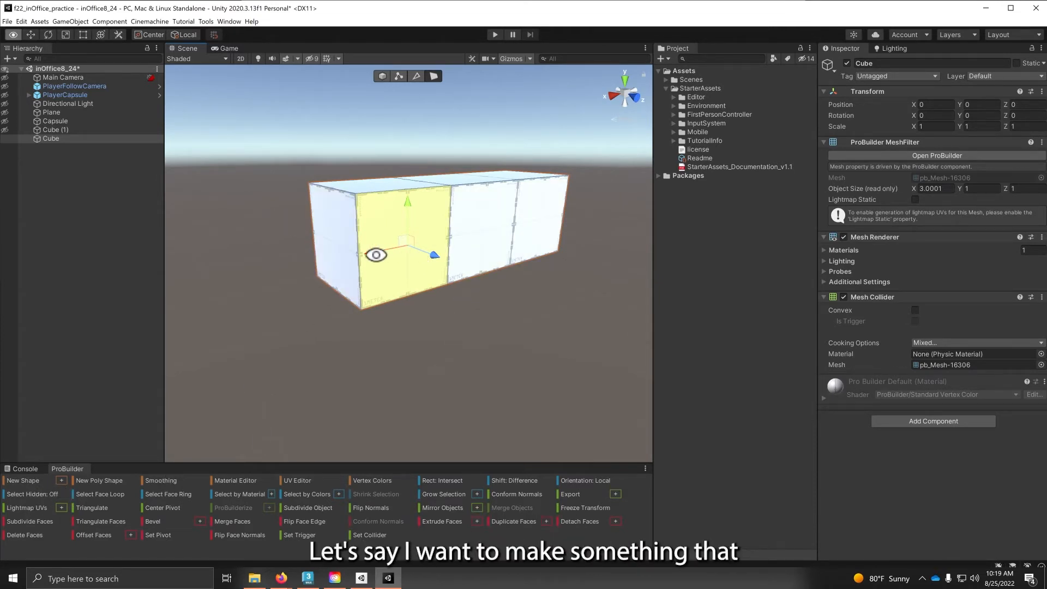
alt+drag(374, 256, 449, 264)
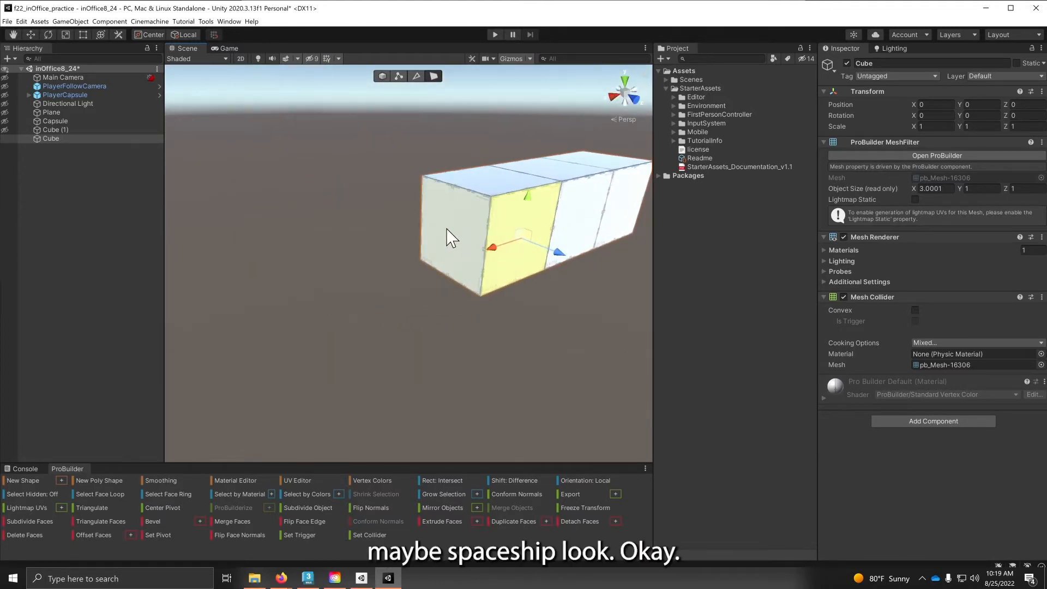
click(447, 238)
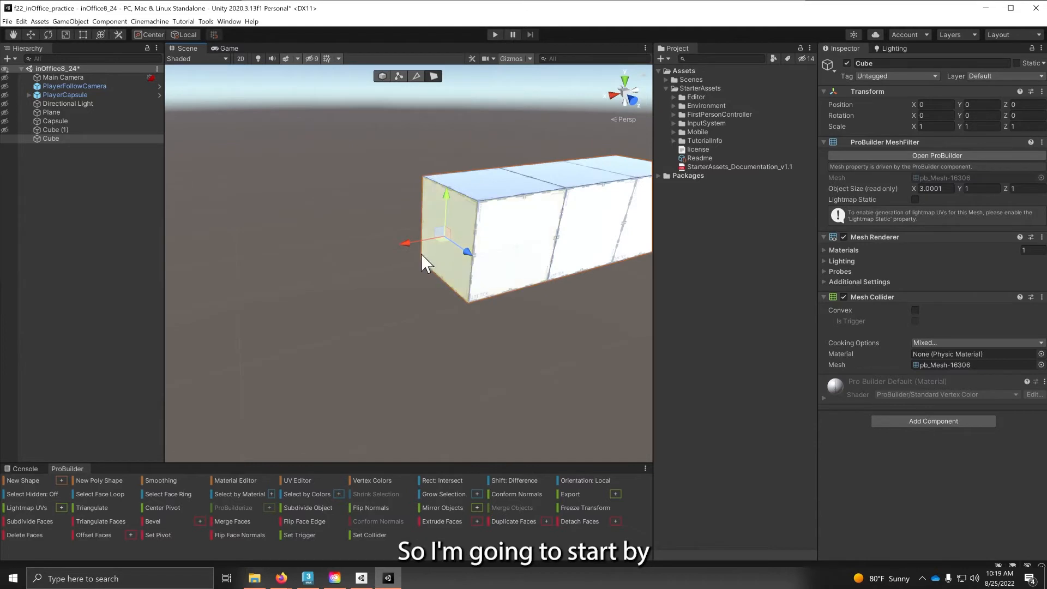
shift+drag(410, 241, 240, 275)
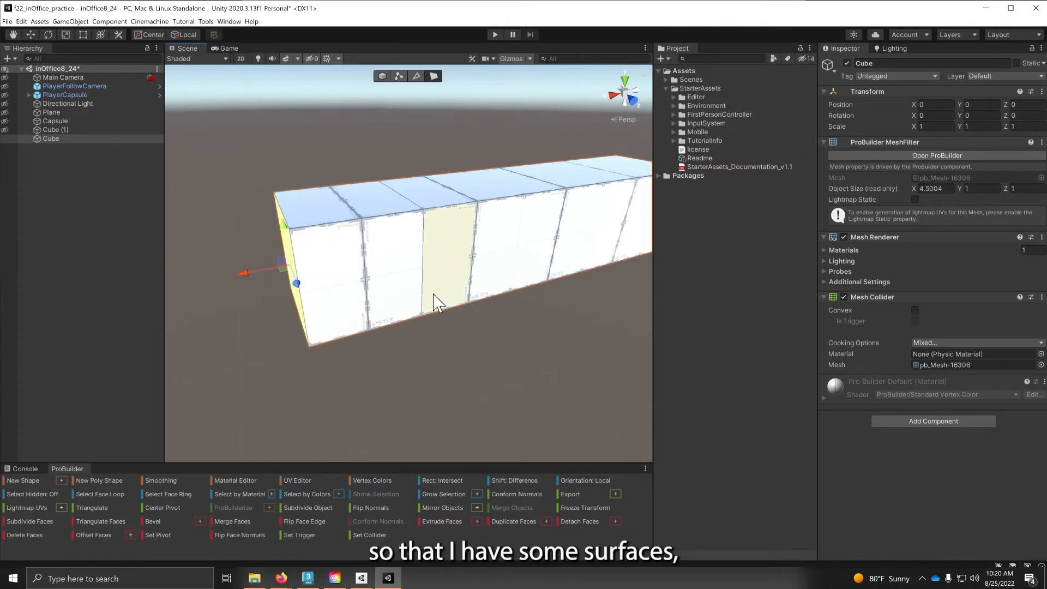
Step: Select the side faces of the three new sections one after another, finishing with the one at the block's end
click(461, 268)
click(386, 279)
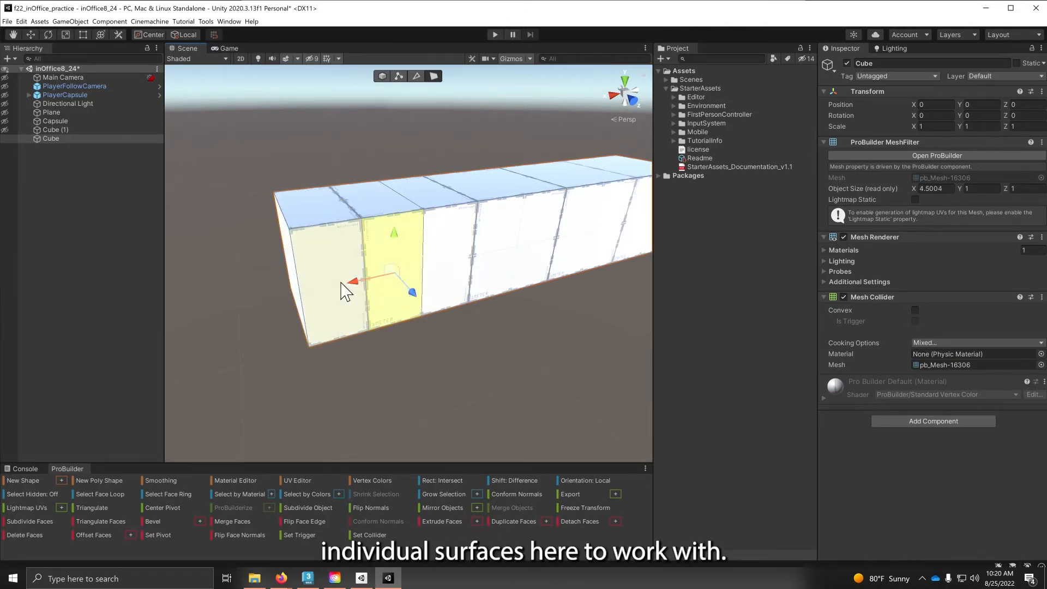
click(351, 313)
alt+drag(261, 299, 218, 313)
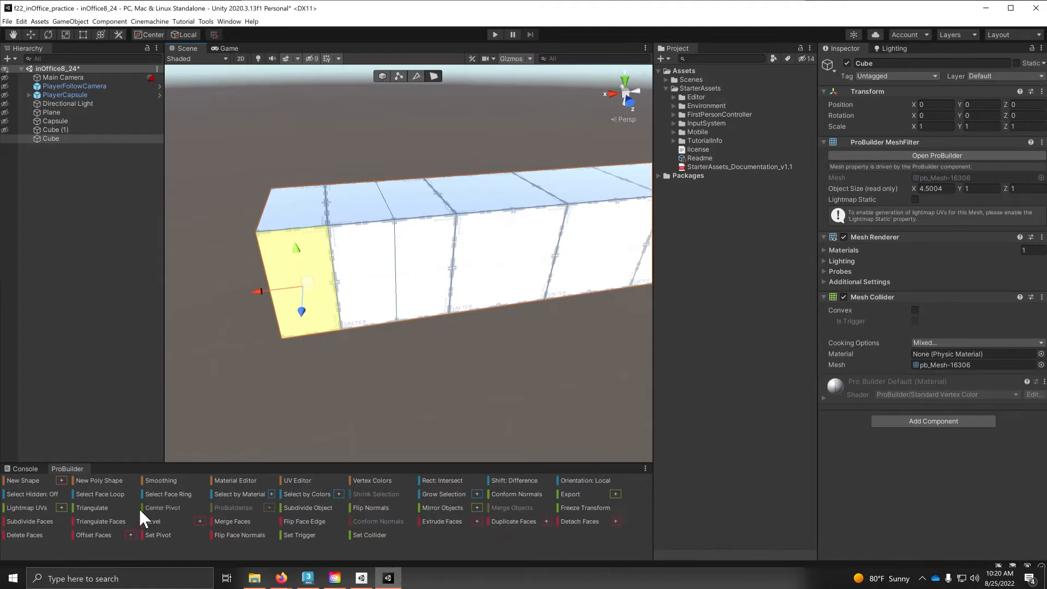
alt+drag(284, 334, 416, 309)
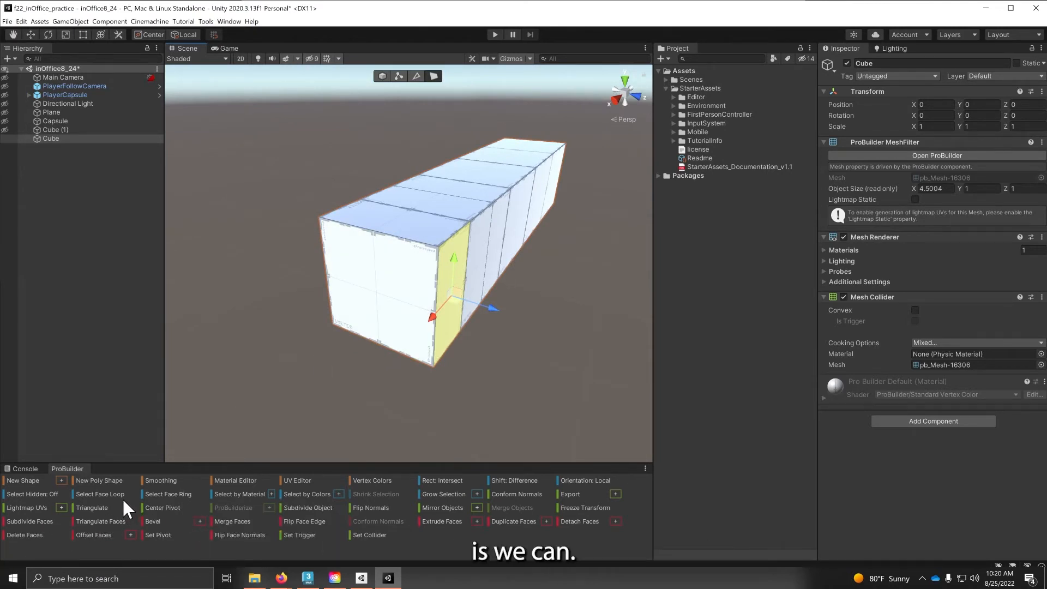
alt+drag(372, 376, 311, 376)
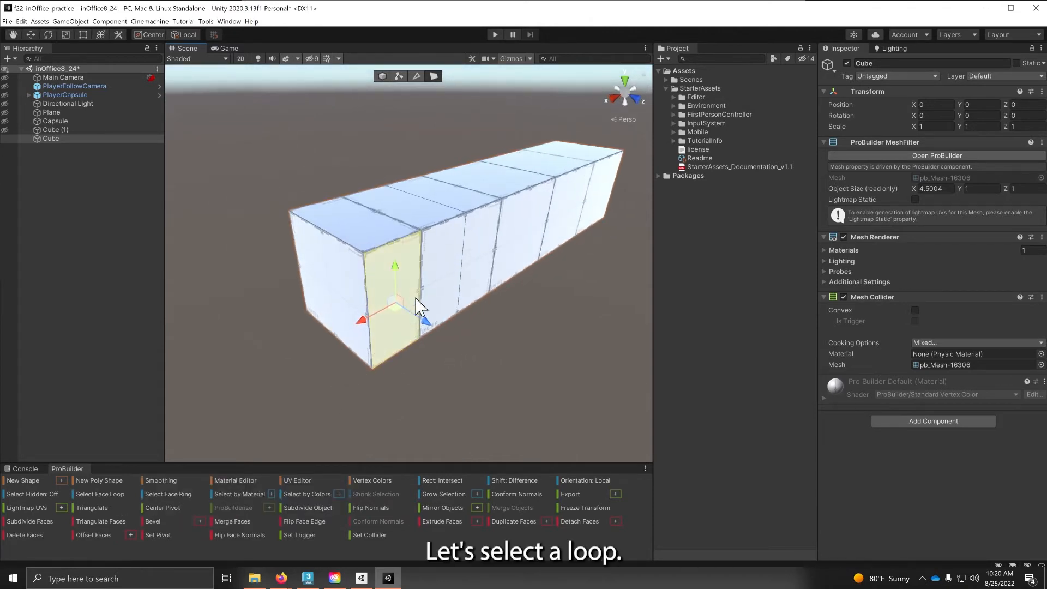
Step: Select the face loop running along the long block's sides and ends from the selected side face
click(108, 493)
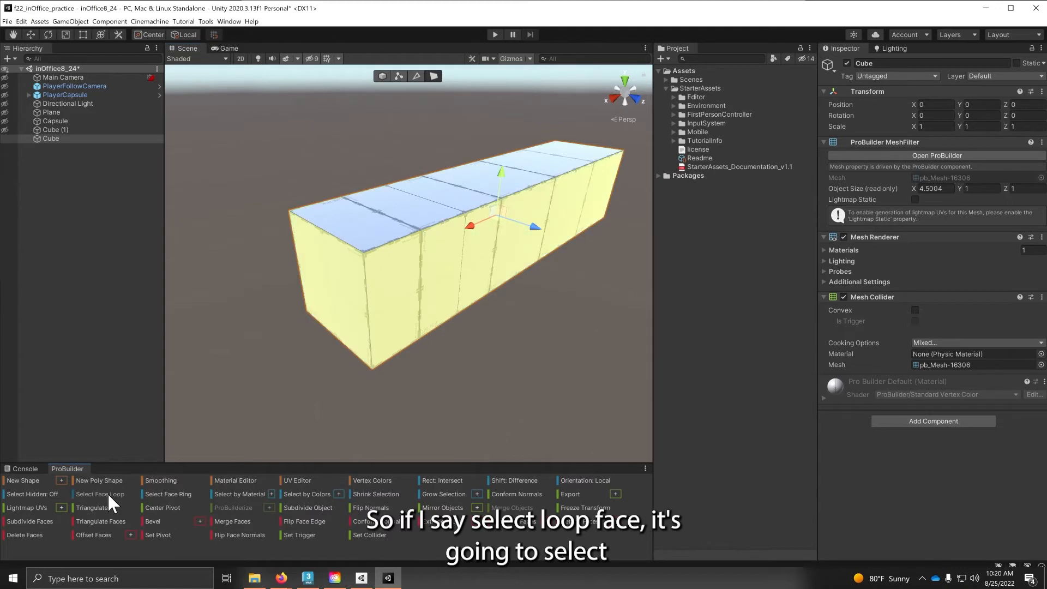
alt+drag(182, 350, 243, 360)
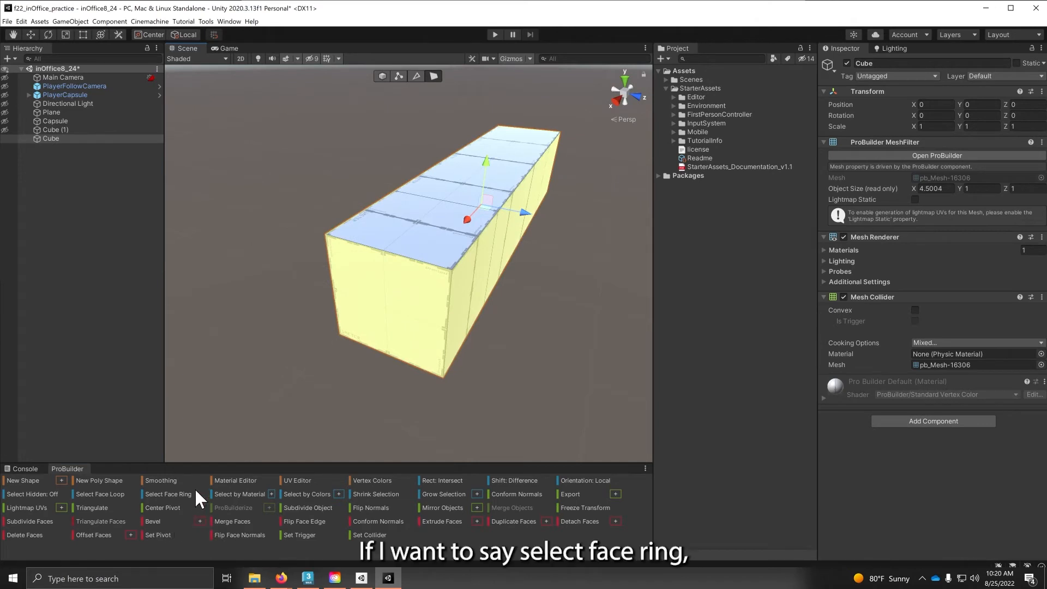
Step: Select the side face of the second section and expand it to the face ring around the block
click(480, 278)
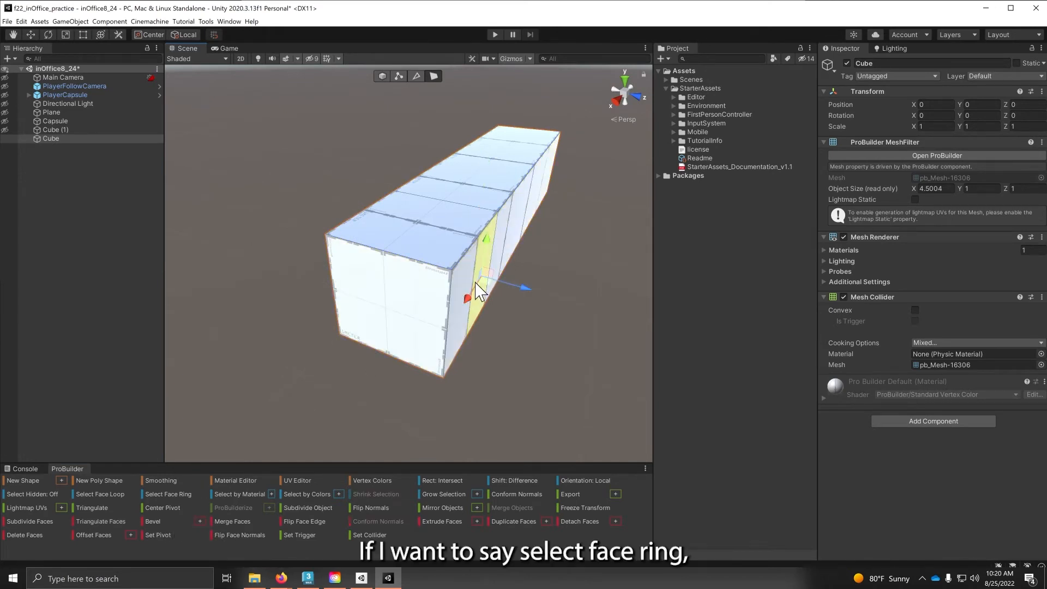
click(169, 492)
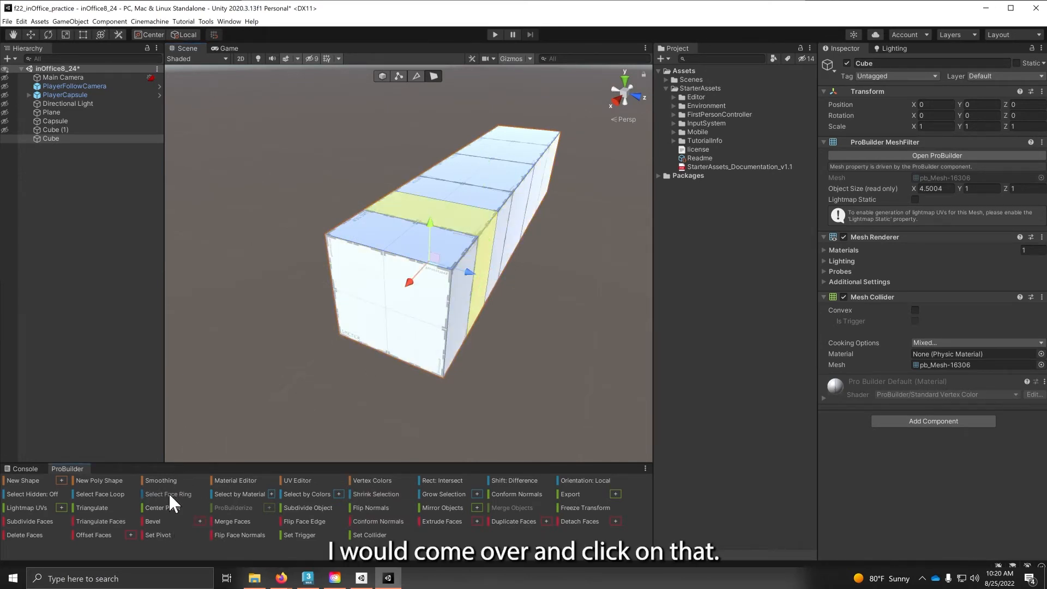
alt+drag(409, 358, 343, 337)
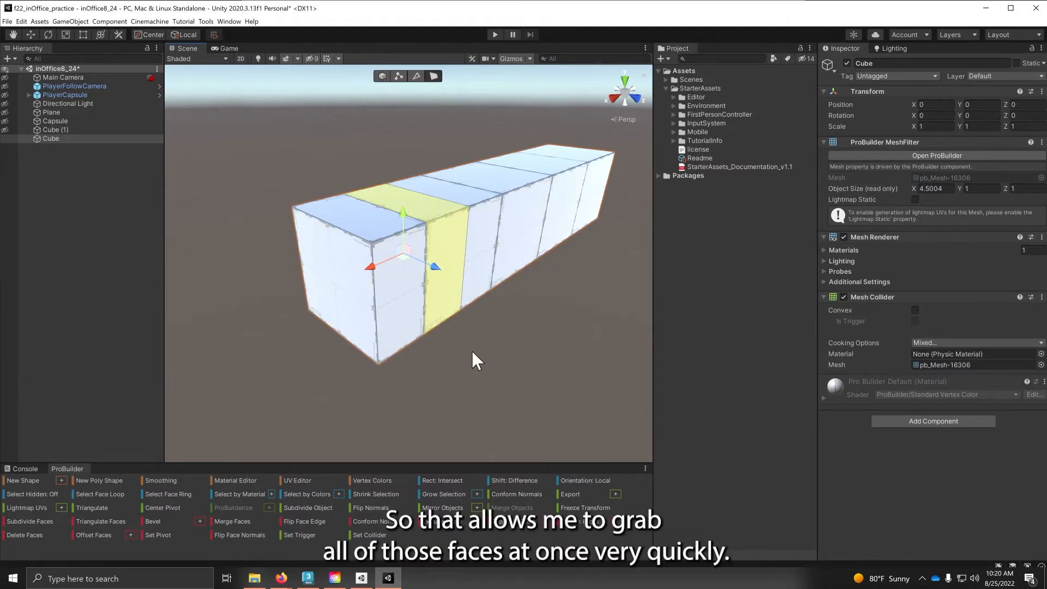
Step: Extrude the selected ring of faces by Face Normal with a distance of 0.5
alt+drag(479, 290, 498, 227)
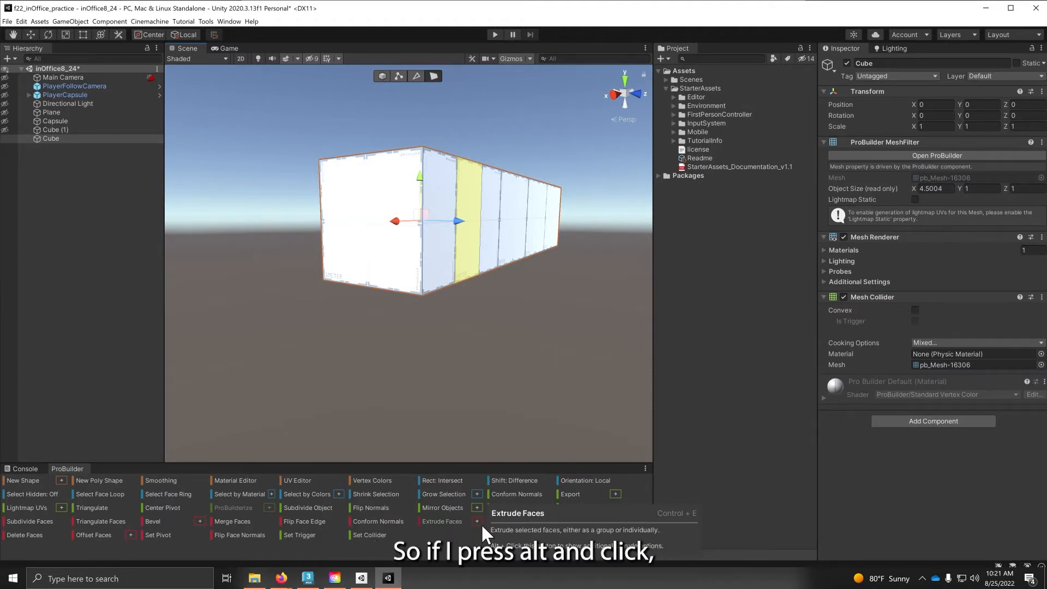
alt+click(477, 521)
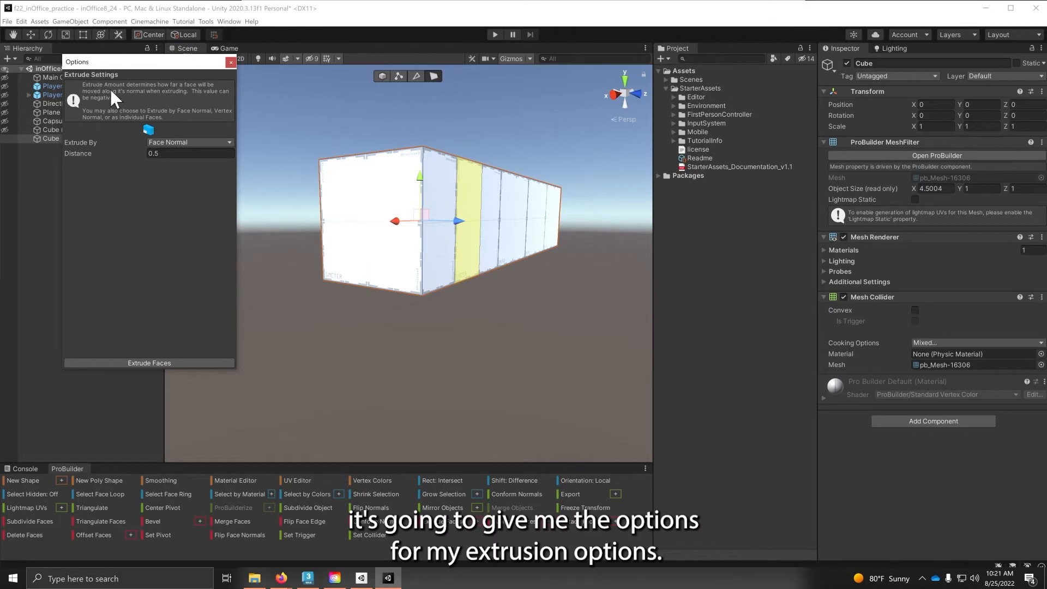
alt+drag(474, 222, 379, 296)
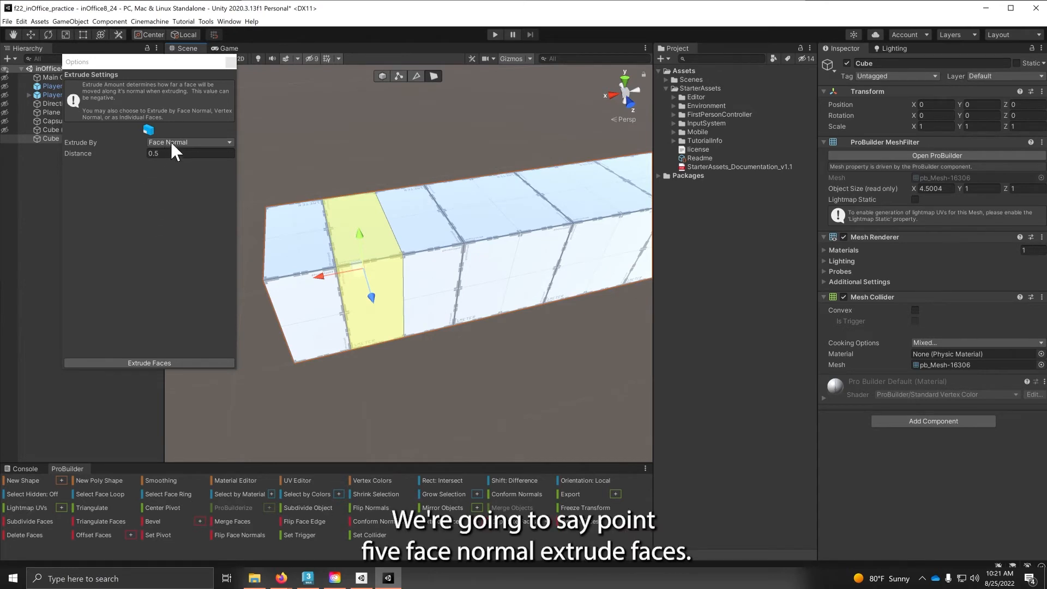
click(168, 359)
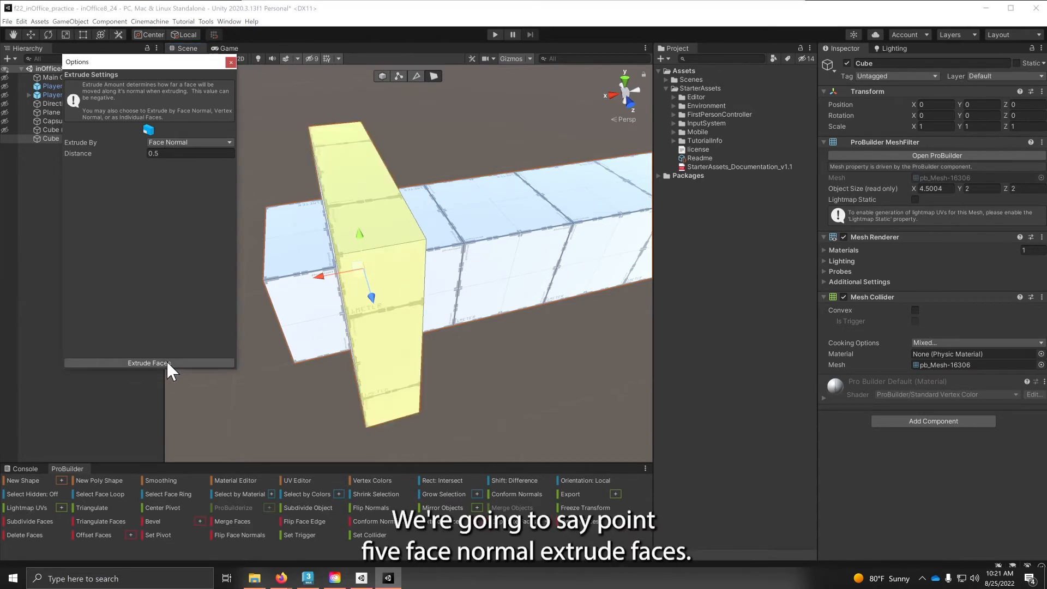
Step: Extrude the same ring's outer faces again as Individual Faces with a distance of 0.5
alt+drag(403, 328, 464, 295)
click(160, 141)
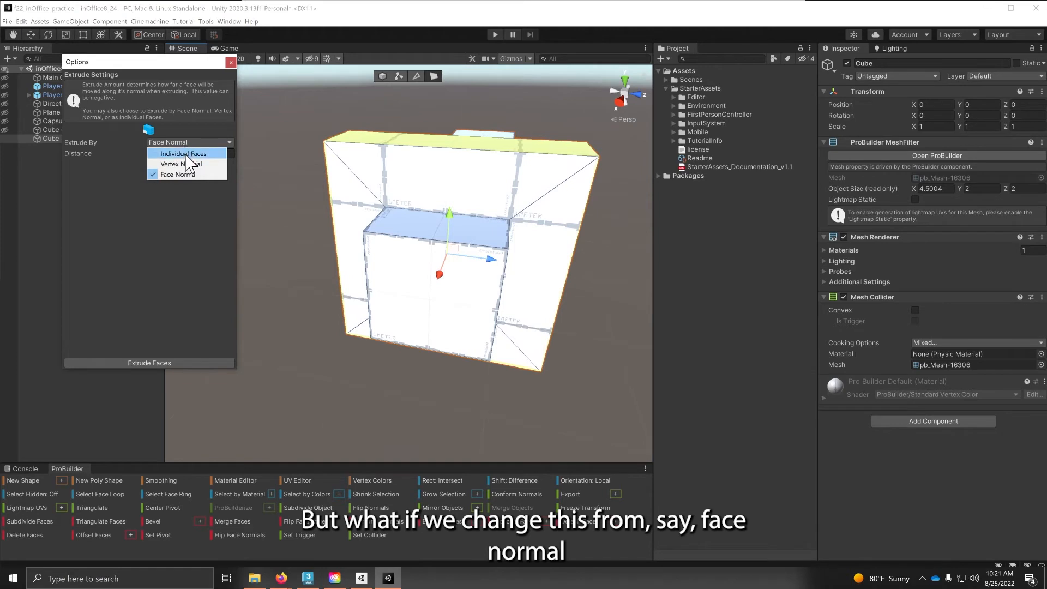
click(186, 153)
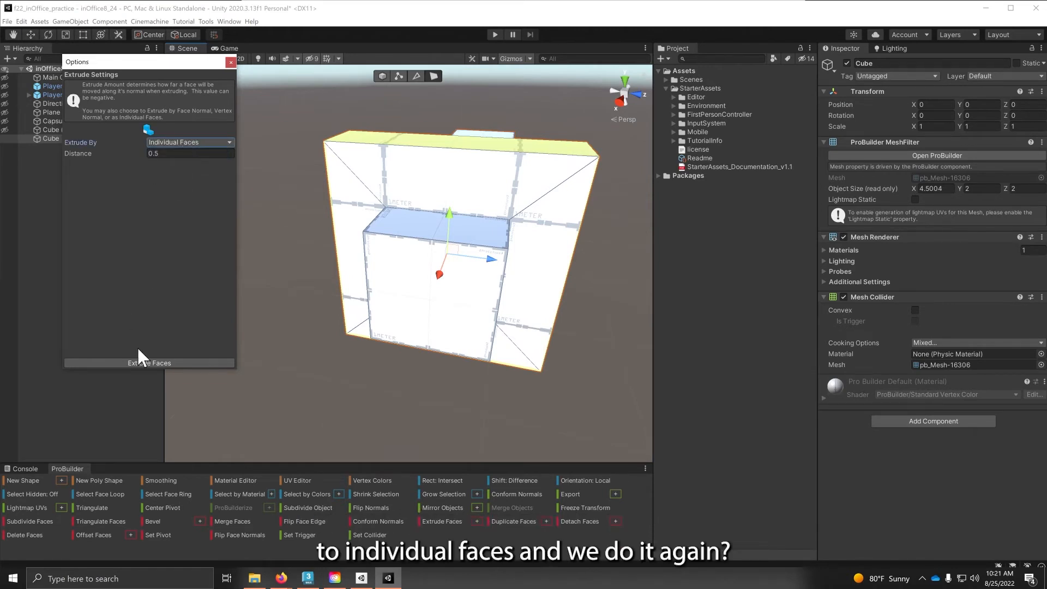
click(143, 364)
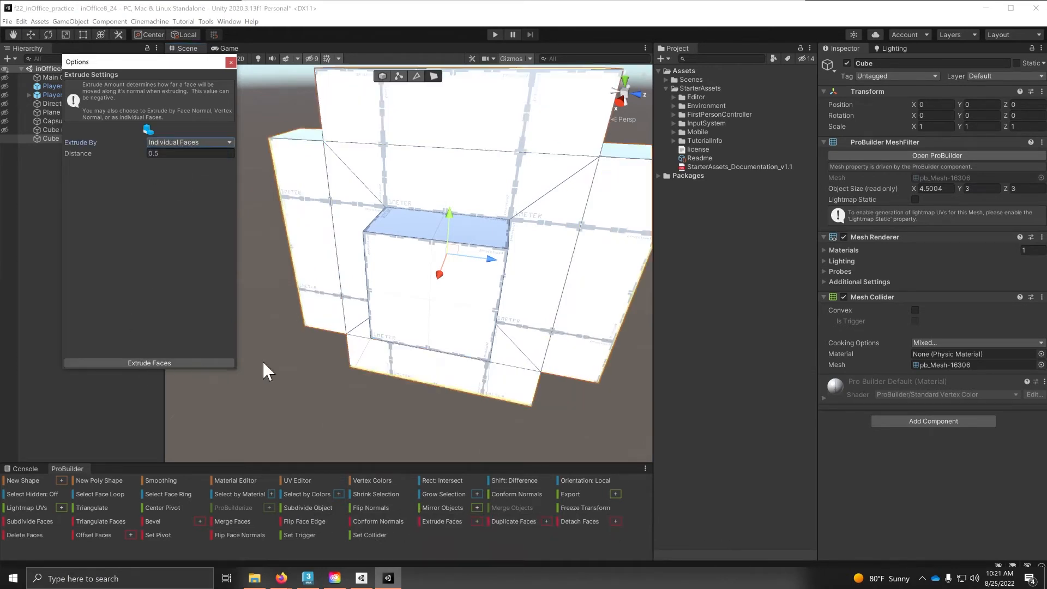
Step: Try extruding the outer faces by Vertex Normal with a distance of 0.5, and undo that extrusion
scroll(521, 319, down, 2)
alt+drag(539, 327, 450, 352)
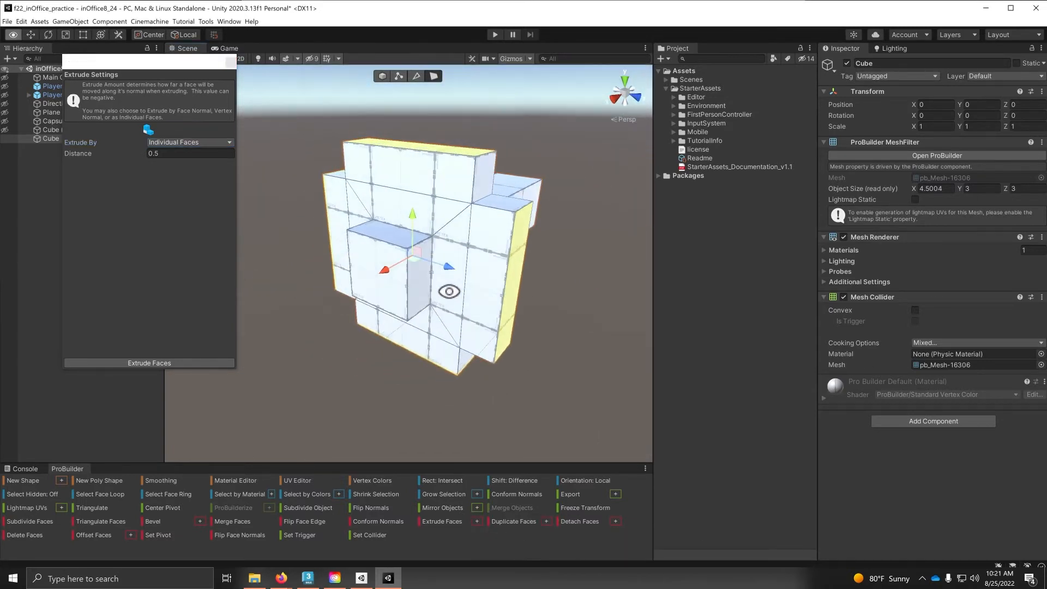
click(175, 144)
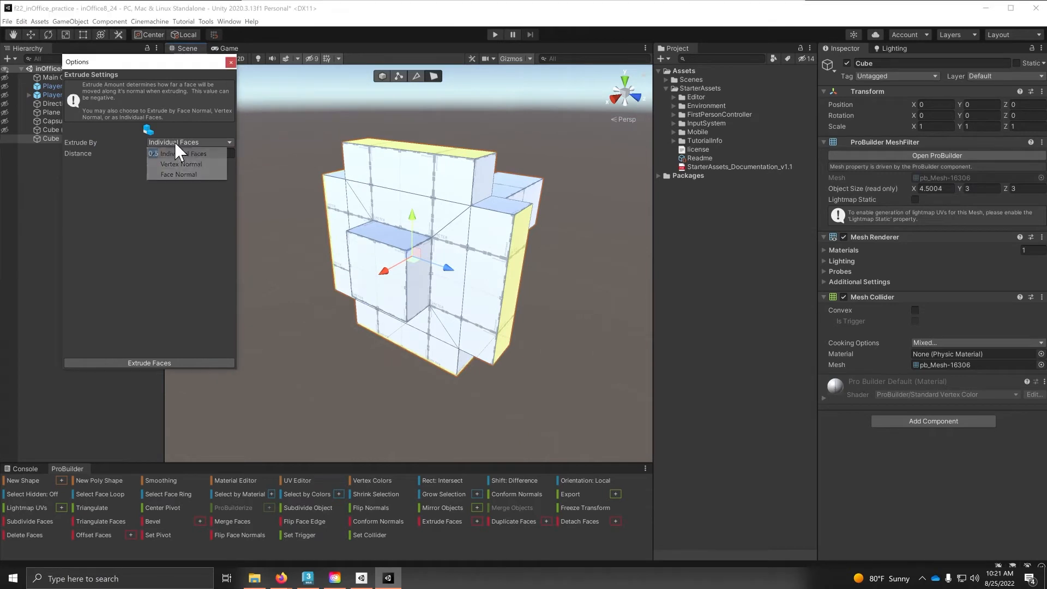
click(174, 164)
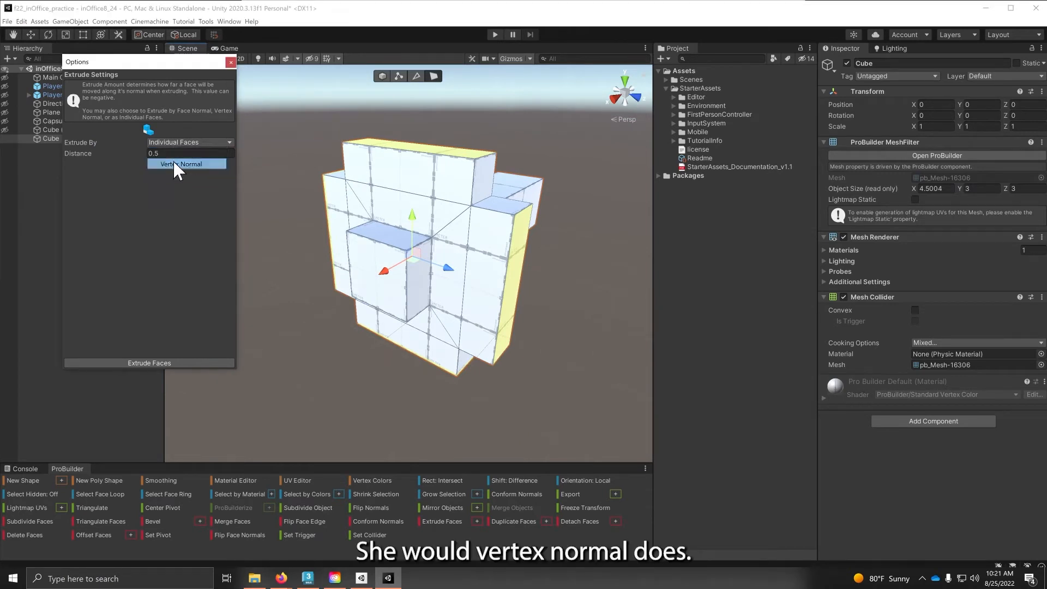
click(156, 363)
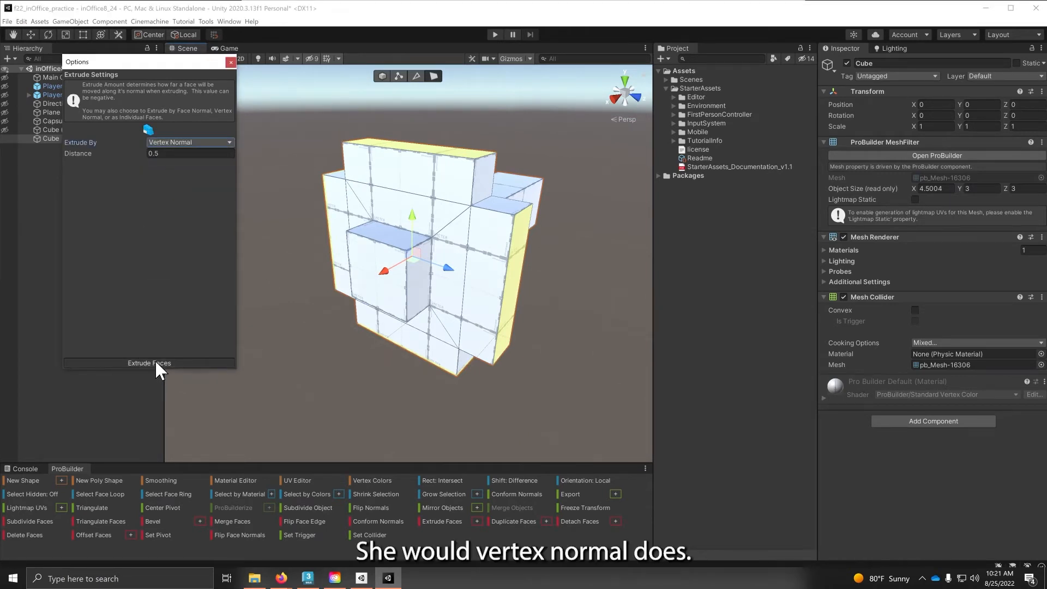
alt+drag(427, 350, 171, 288)
key(ctrl+z)
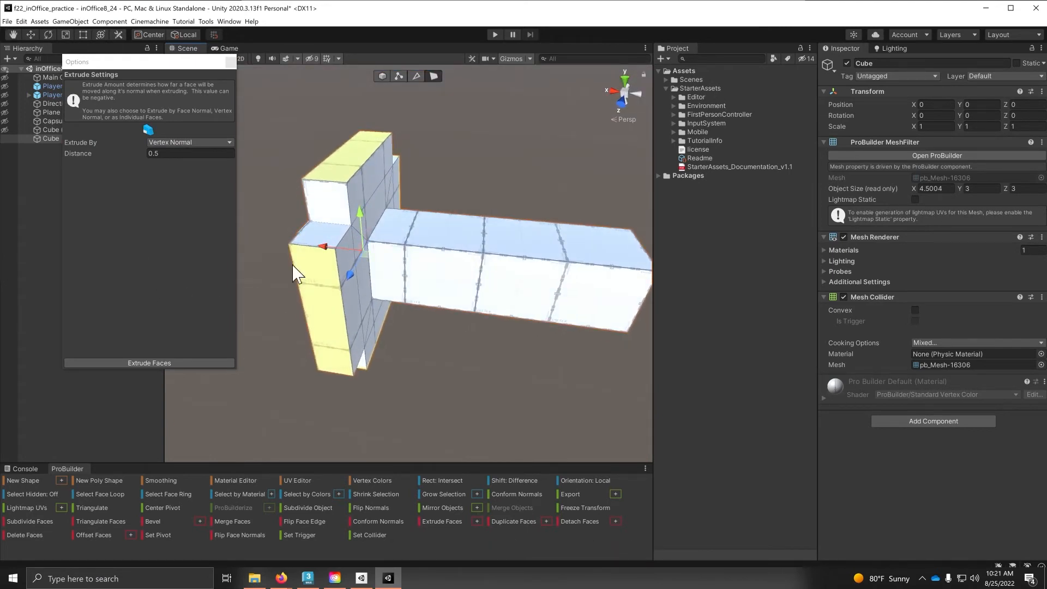
Step: Slide the four selected outer faces along X, away from the block's near end, so the flaps slant backward
drag(336, 256, 561, 227)
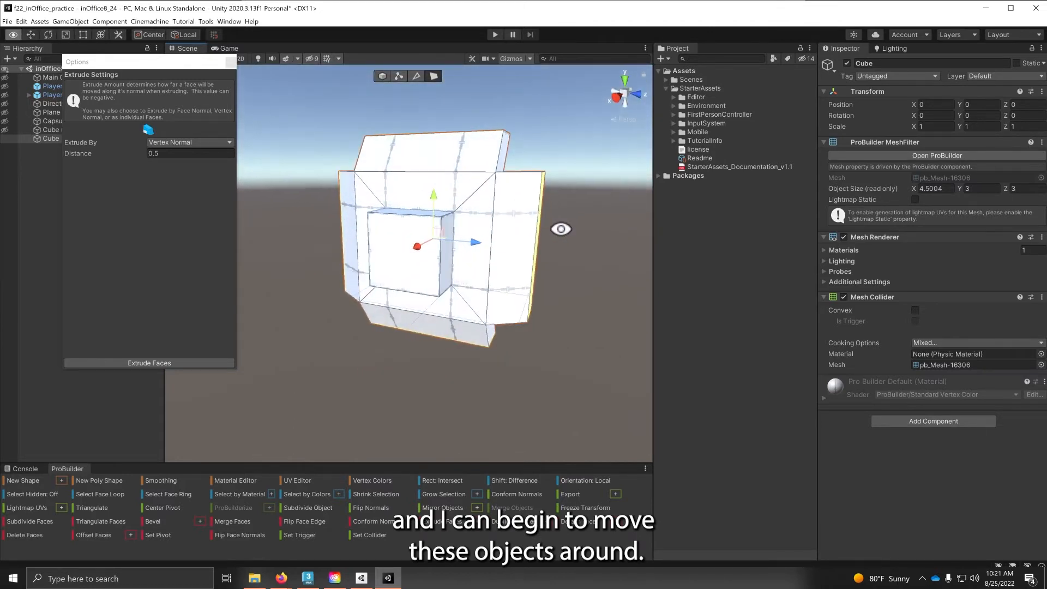
Step: Select the square end face in front of the flaps and subdivide it into four faces
click(402, 271)
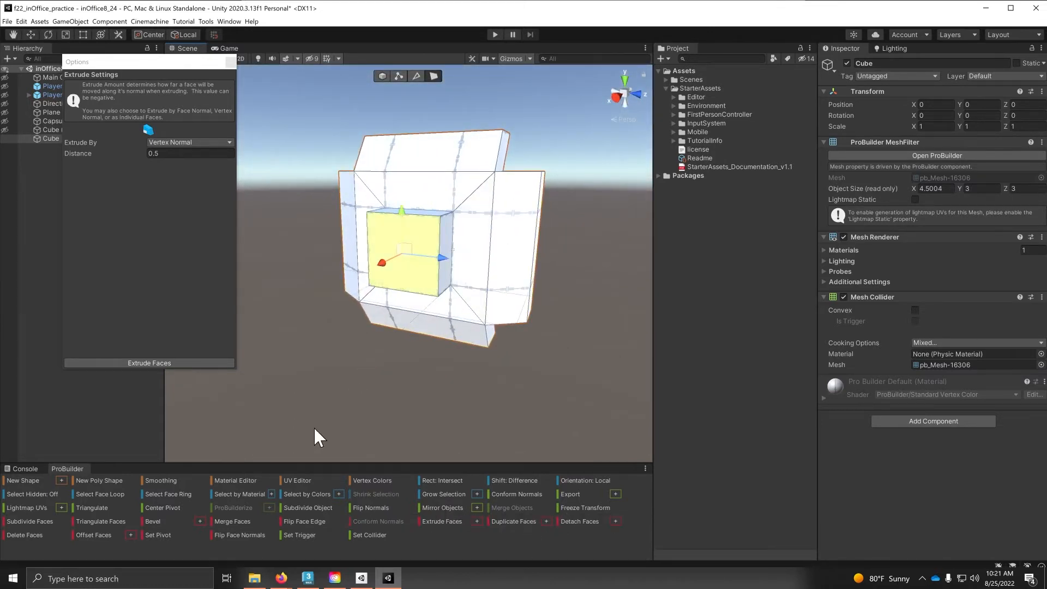
scroll(417, 339, up, 5)
alt+middle_drag(394, 315, 418, 308)
alt+drag(412, 308, 429, 310)
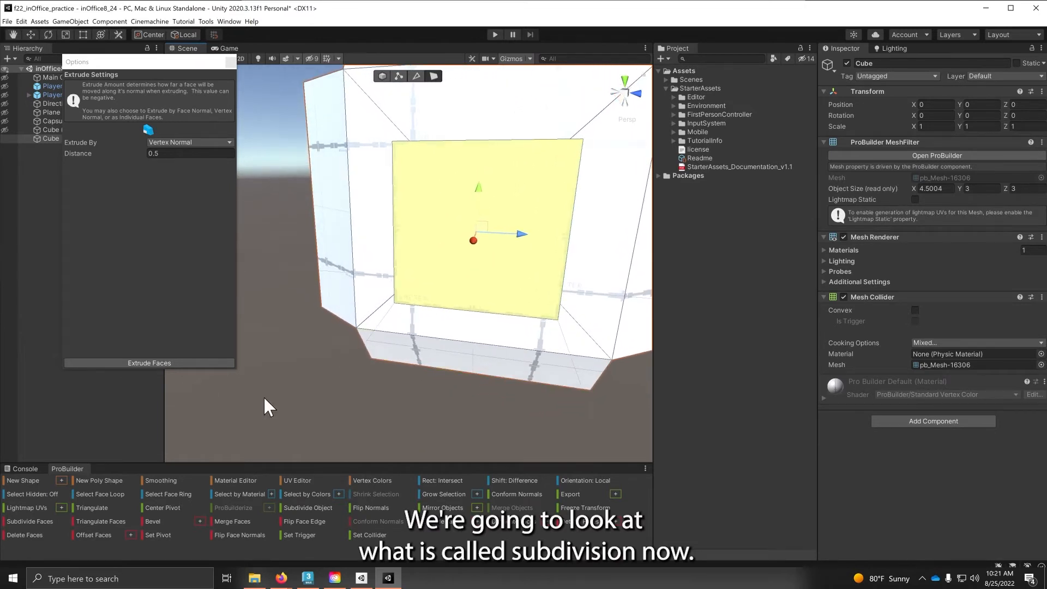
click(31, 519)
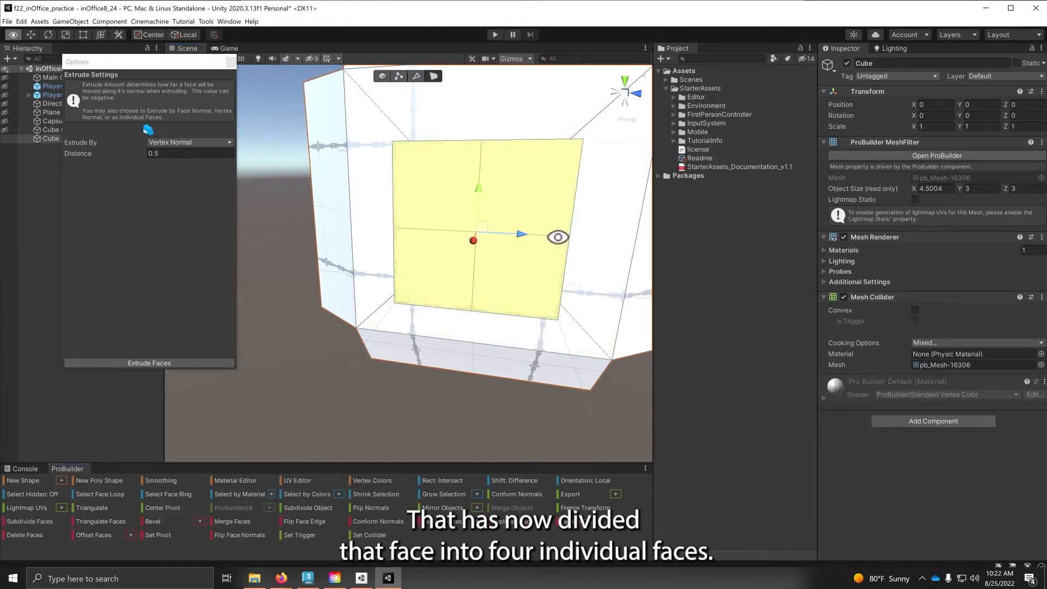
Step: Select the upper and lower quarter faces of the subdivided end one after another to check that they are separate
alt+drag(557, 237, 395, 250)
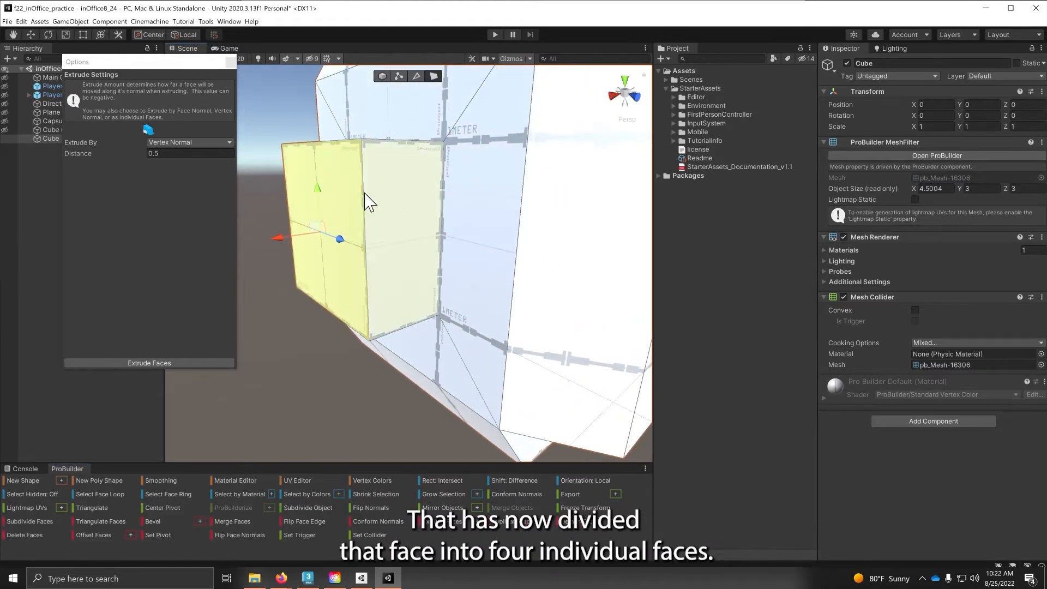
click(343, 205)
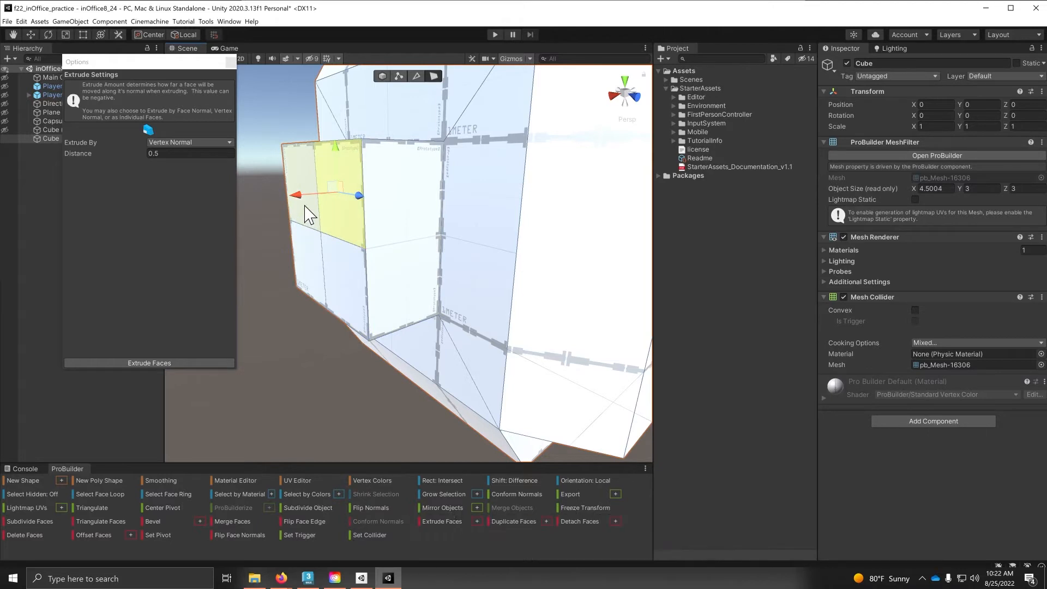
click(343, 289)
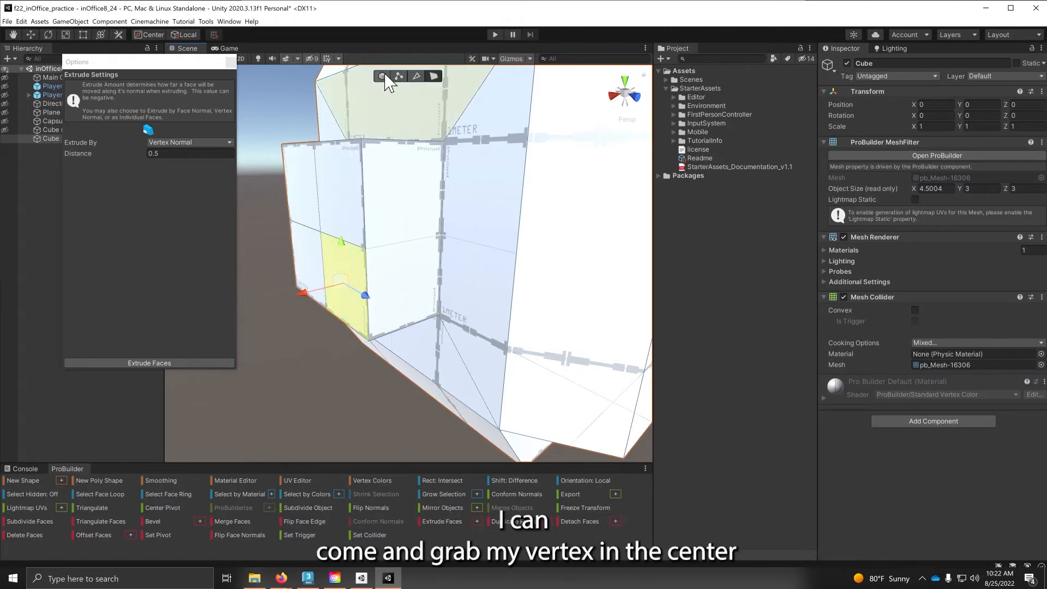
Step: Pull the centre vertex of the subdivided end face outward along X by about 0.5 units, and undo the move
click(398, 75)
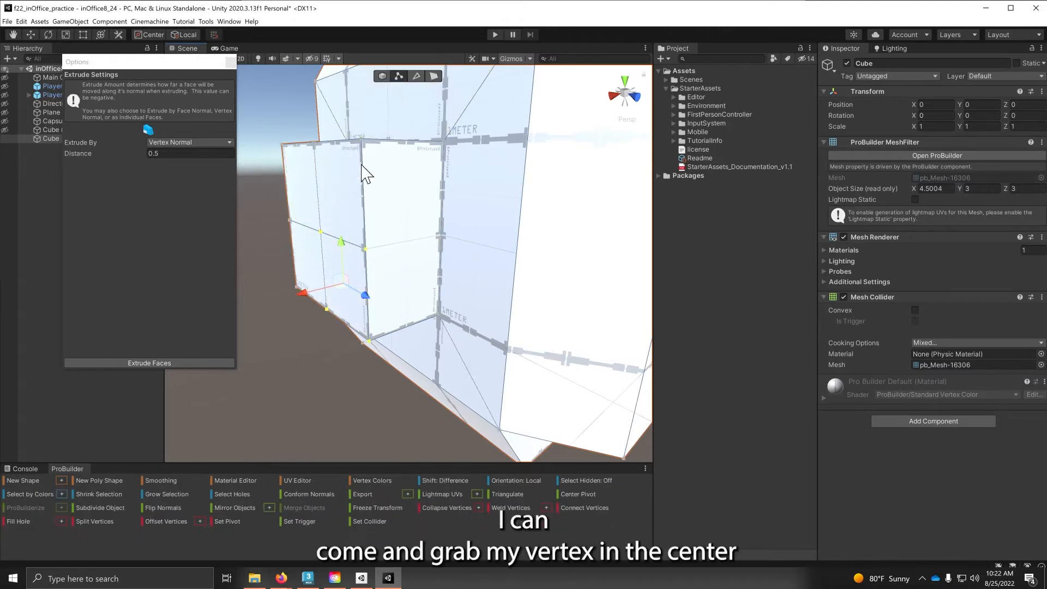
click(322, 232)
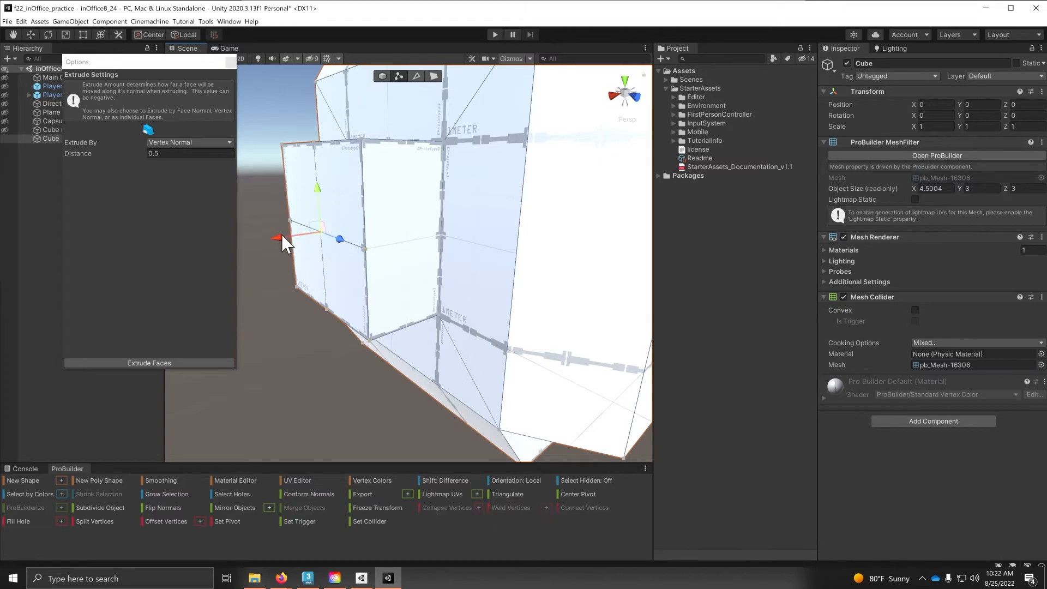
drag(283, 237, 190, 269)
middle_drag(357, 251, 463, 248)
alt+drag(360, 265, 720, 283)
scroll(565, 238, up, 5)
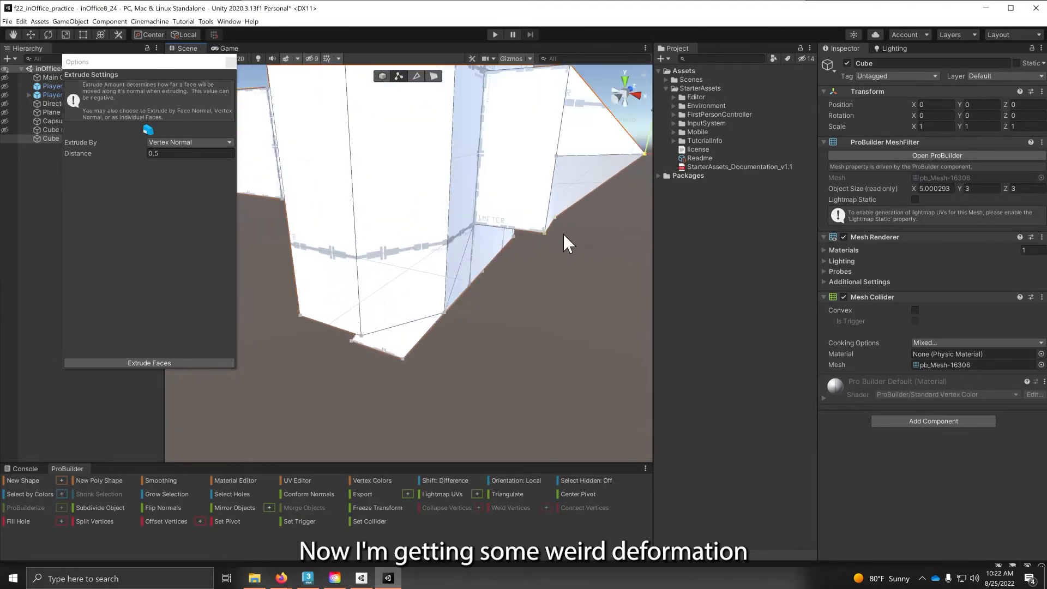
middle_drag(565, 235, 533, 243)
alt+drag(533, 243, 463, 131)
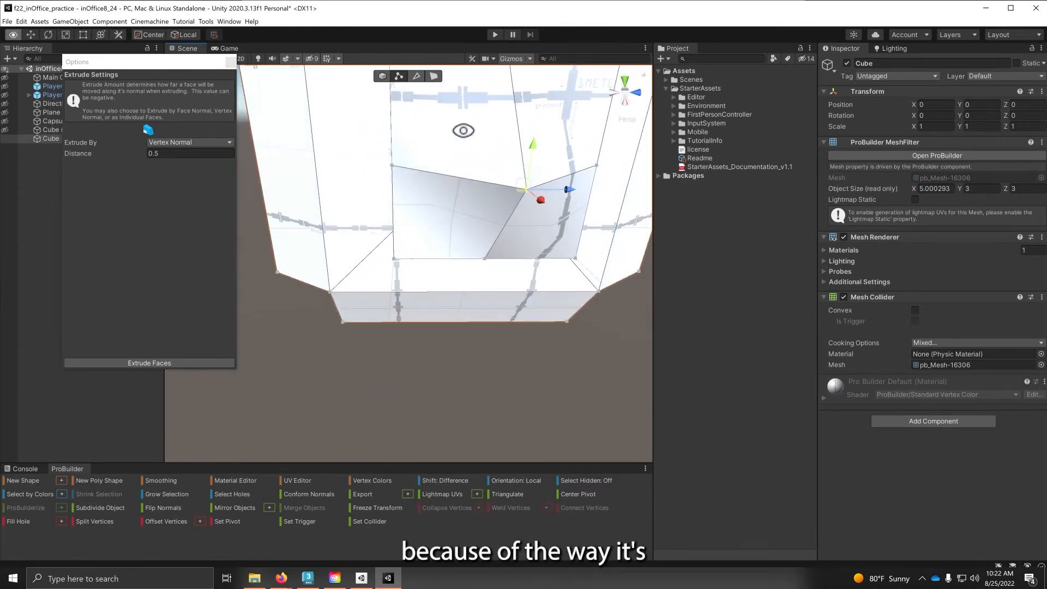
middle_drag(490, 146, 467, 200)
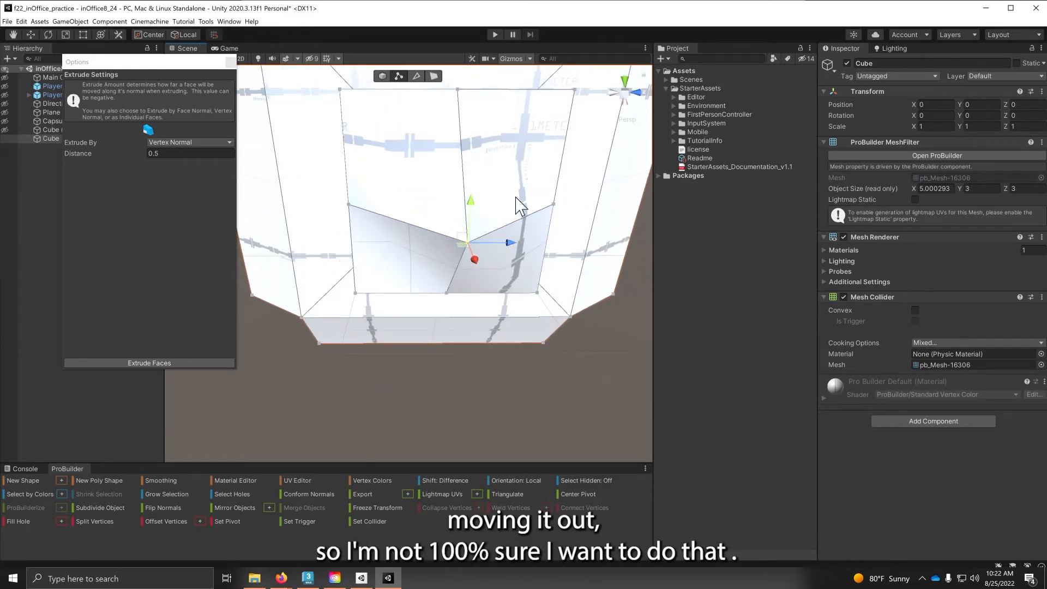
key(ctrl+z)
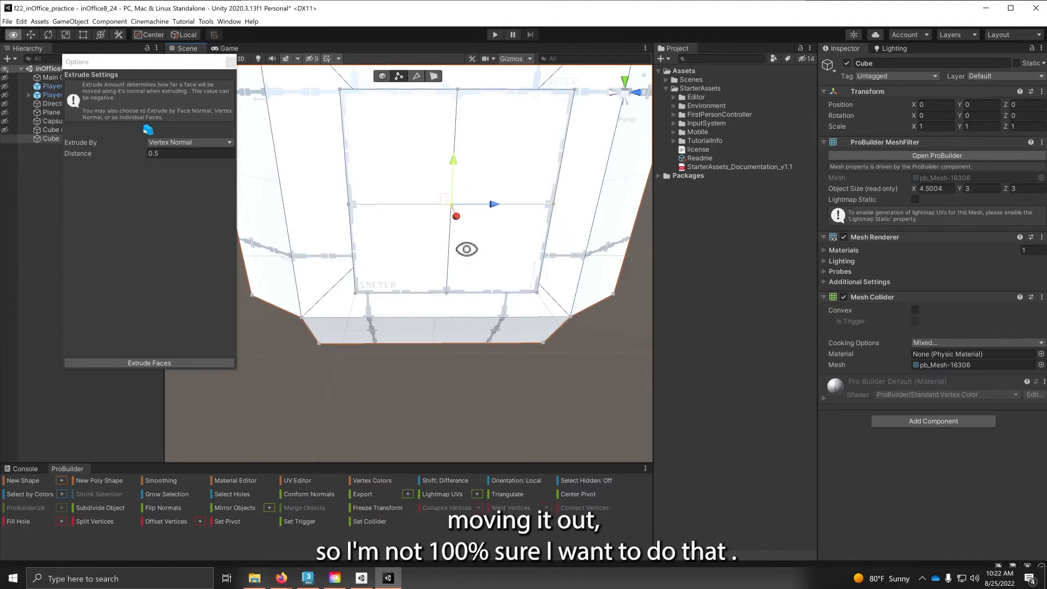
Step: Switch from vertex to edge selection and on to face selection to compare the tools each mode offers
alt+drag(465, 243, 473, 218)
scroll(432, 210, up, 5)
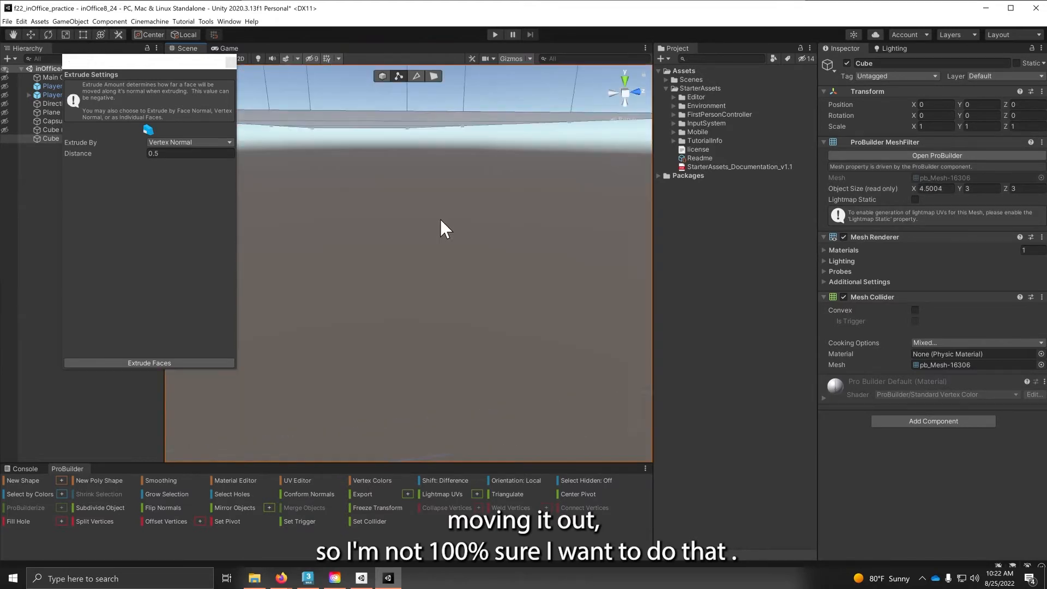
scroll(441, 221, down, 5)
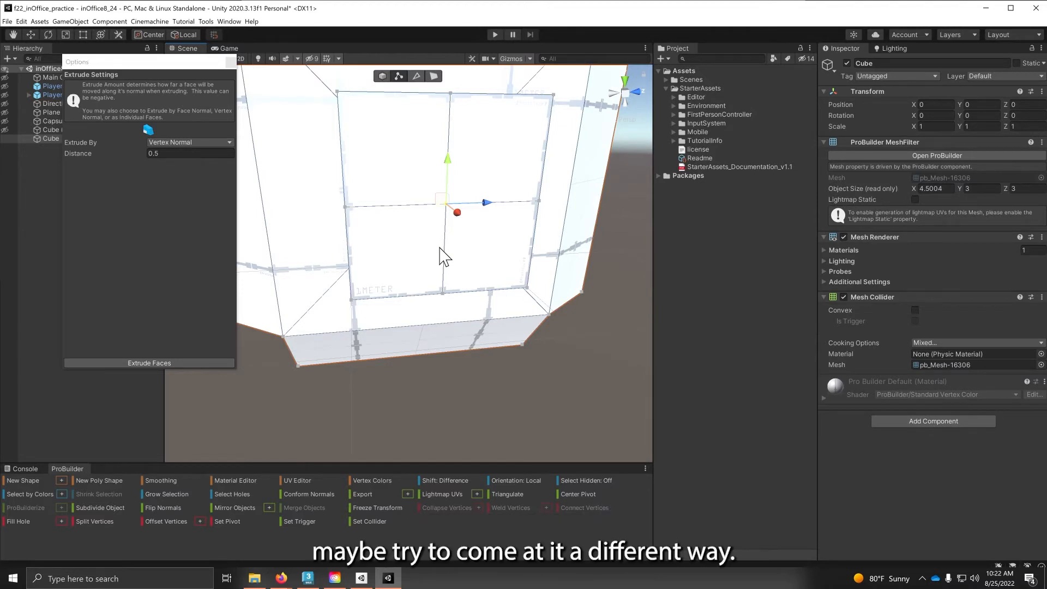
alt+drag(431, 261, 442, 260)
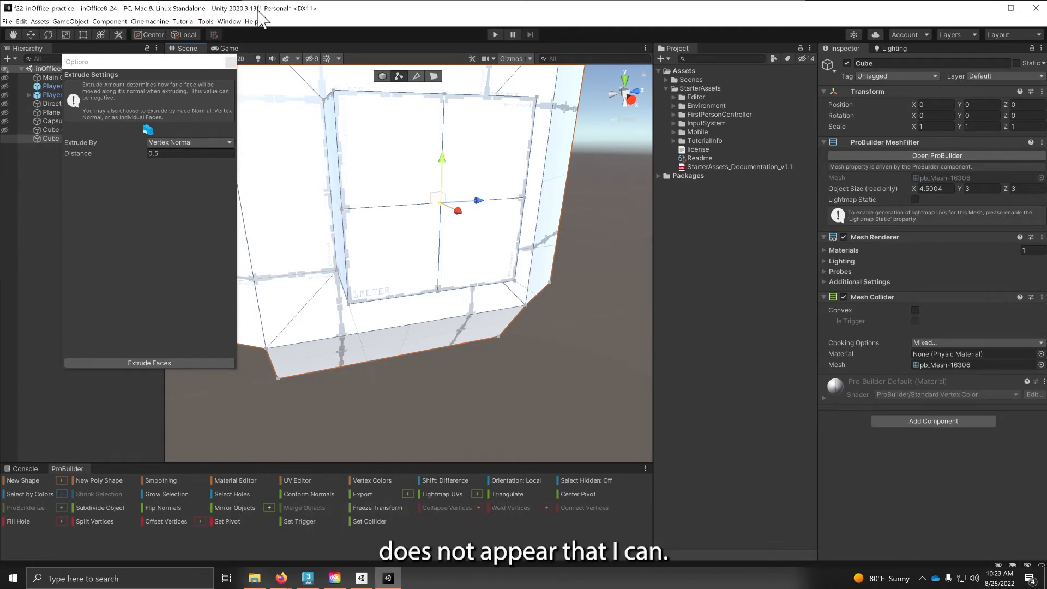
click(415, 76)
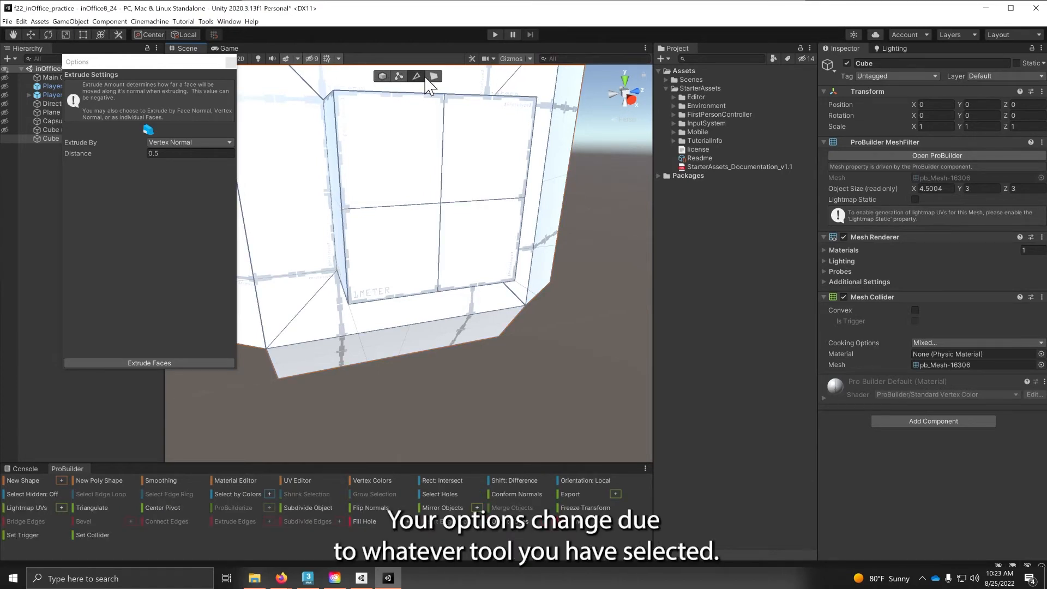
click(433, 77)
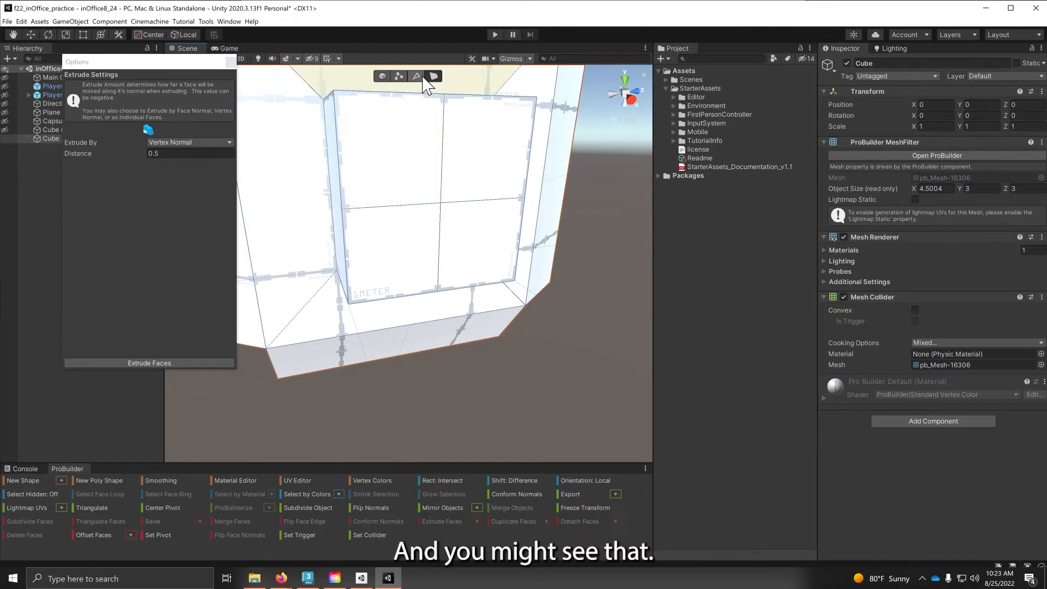
Step: Undo the subdivision of the square end face into four faces and close the extrude options
click(398, 77)
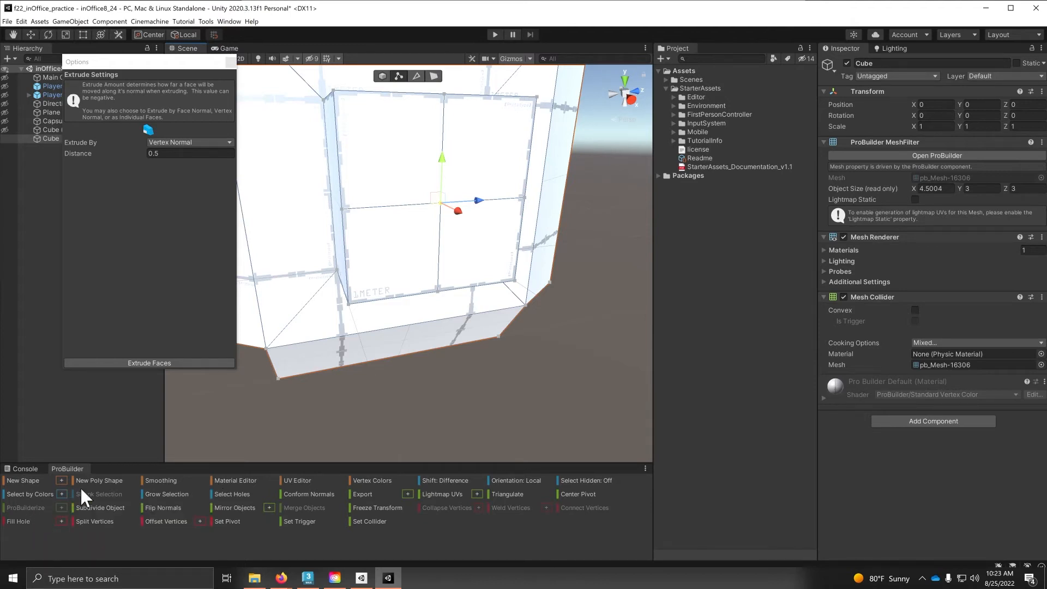
scroll(469, 236, down, 4)
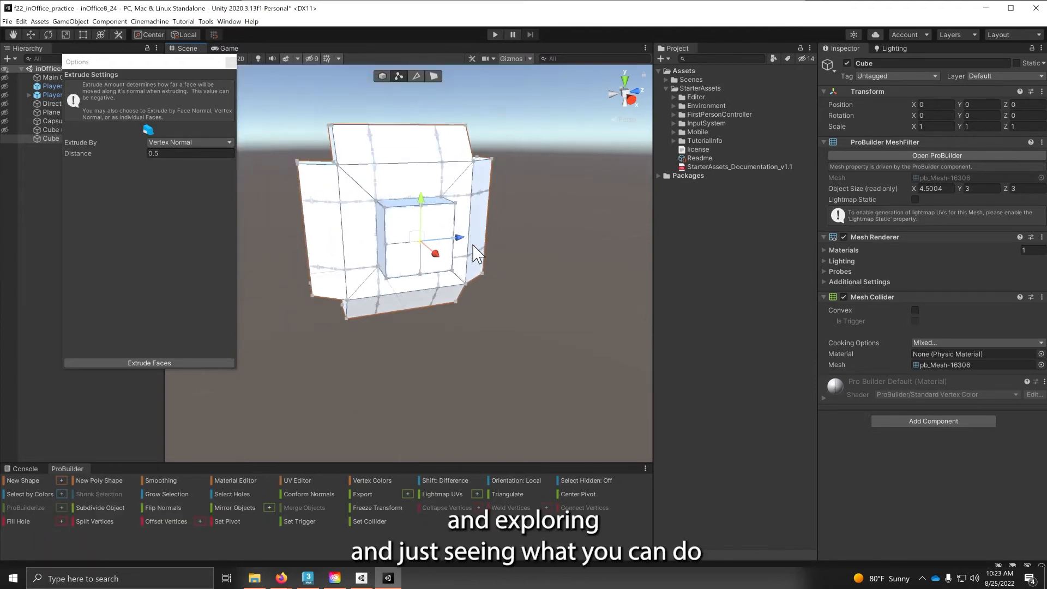
alt+drag(471, 248, 262, 243)
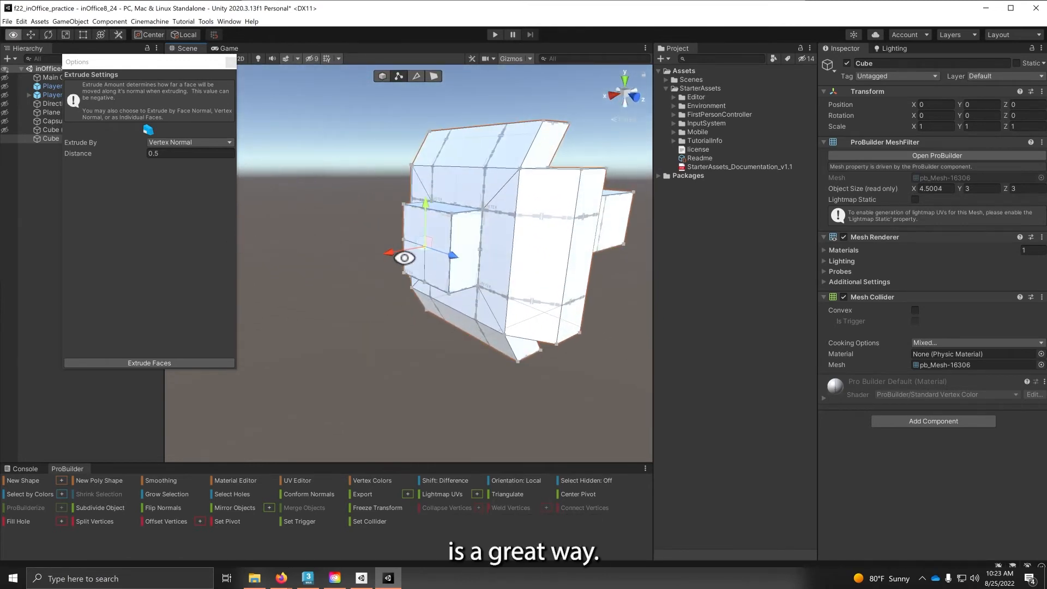
alt+drag(409, 273, 439, 268)
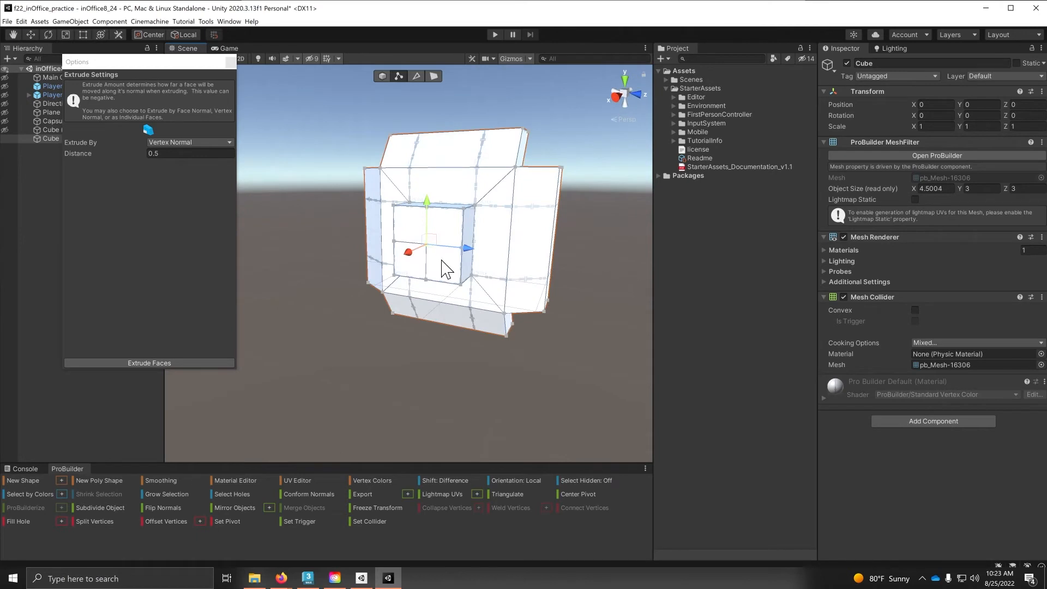
scroll(446, 270, up, 4)
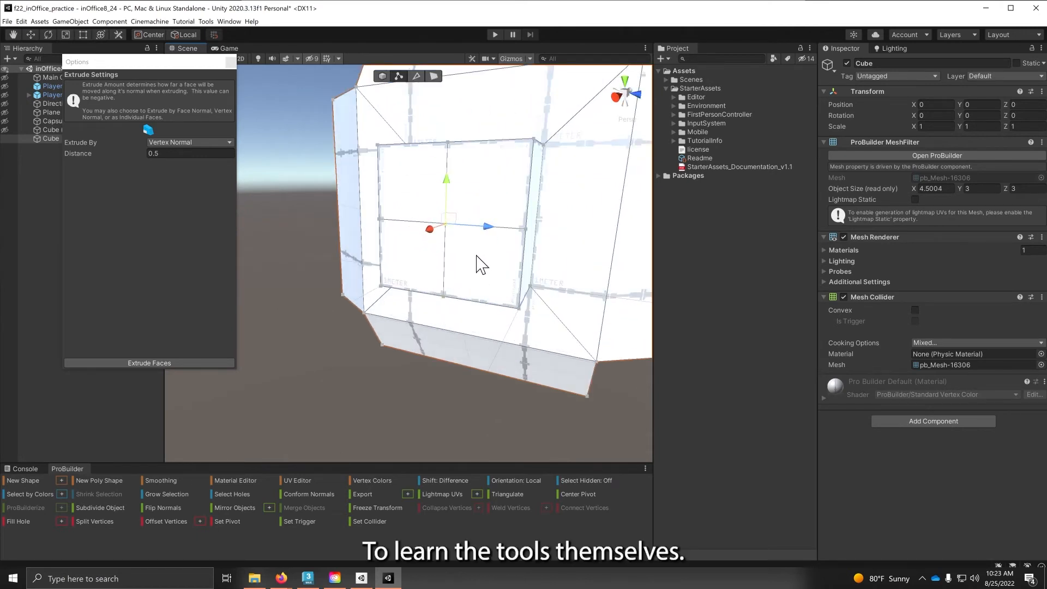
key(ctrl+z)
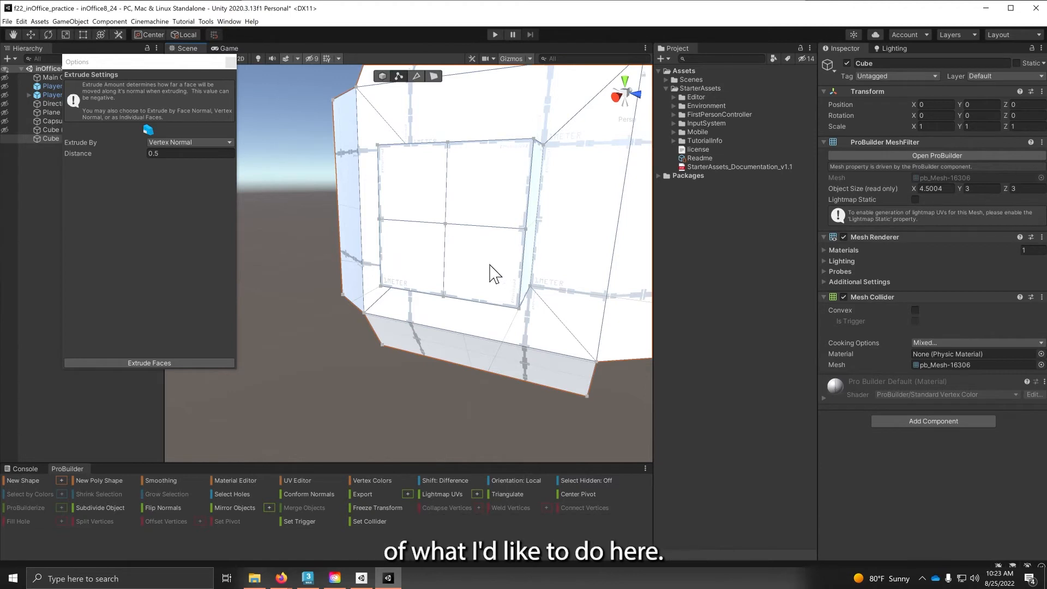
click(494, 273)
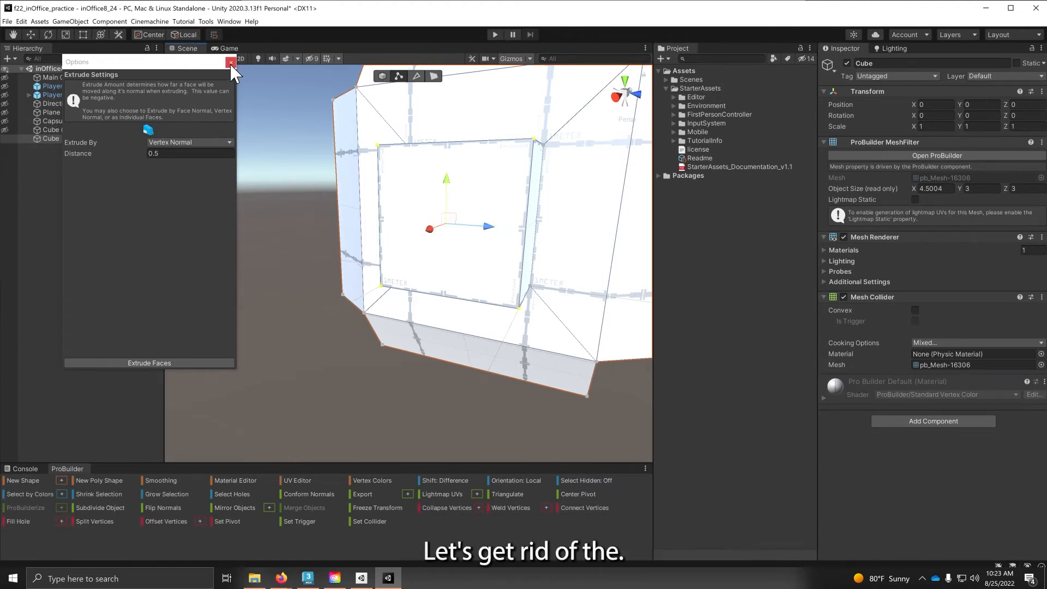
click(230, 64)
key(Delete)
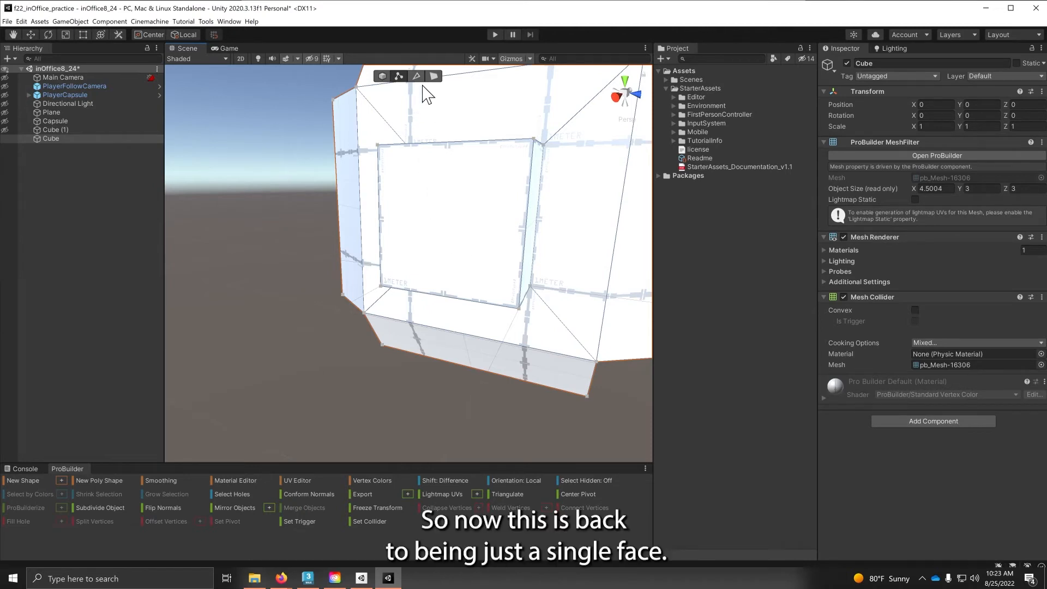
Step: Select the square end face, convert the selection to its edges and bevel them
click(467, 250)
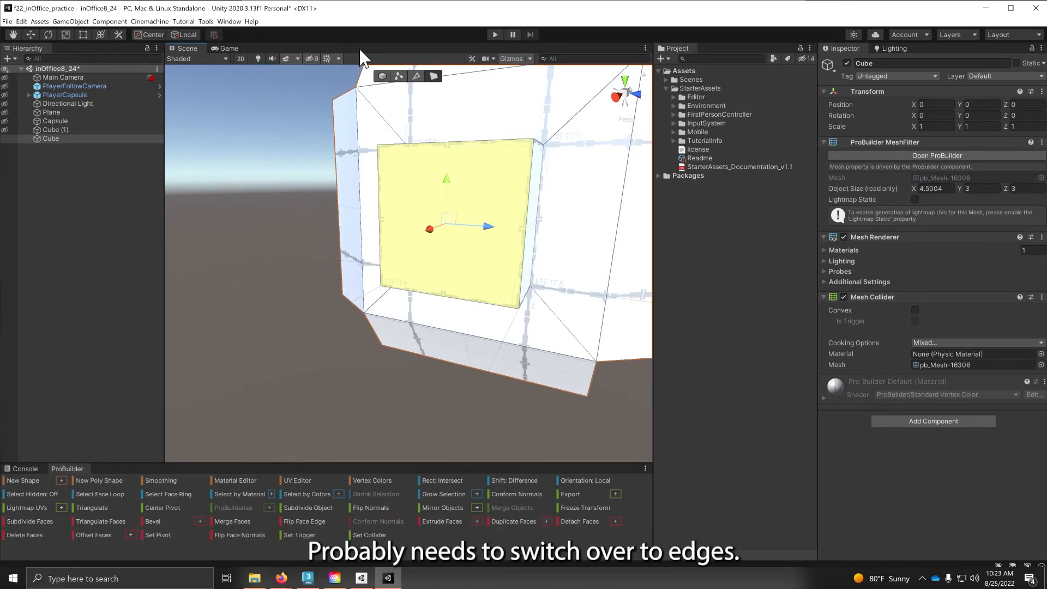
click(417, 76)
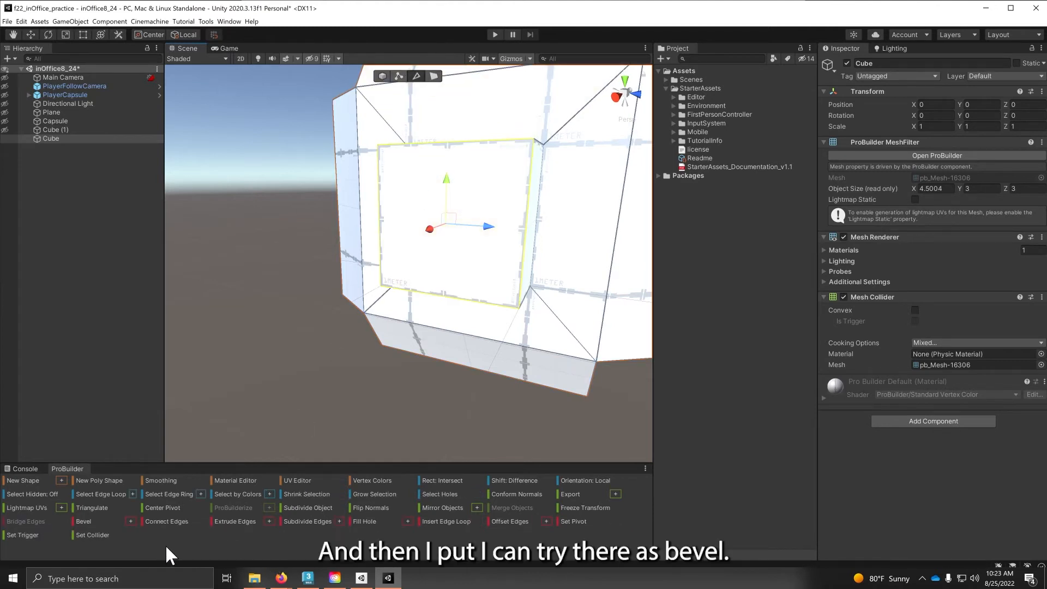
click(83, 522)
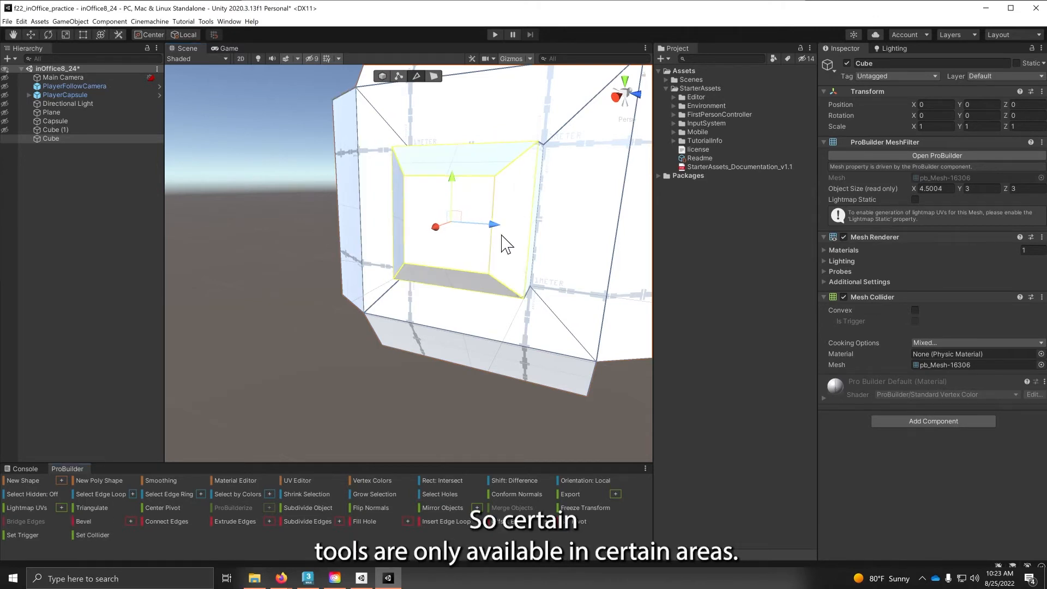
Step: Select the inner face of the beveled end and scale it down uniformly to a tiny square
alt+drag(486, 297, 464, 327)
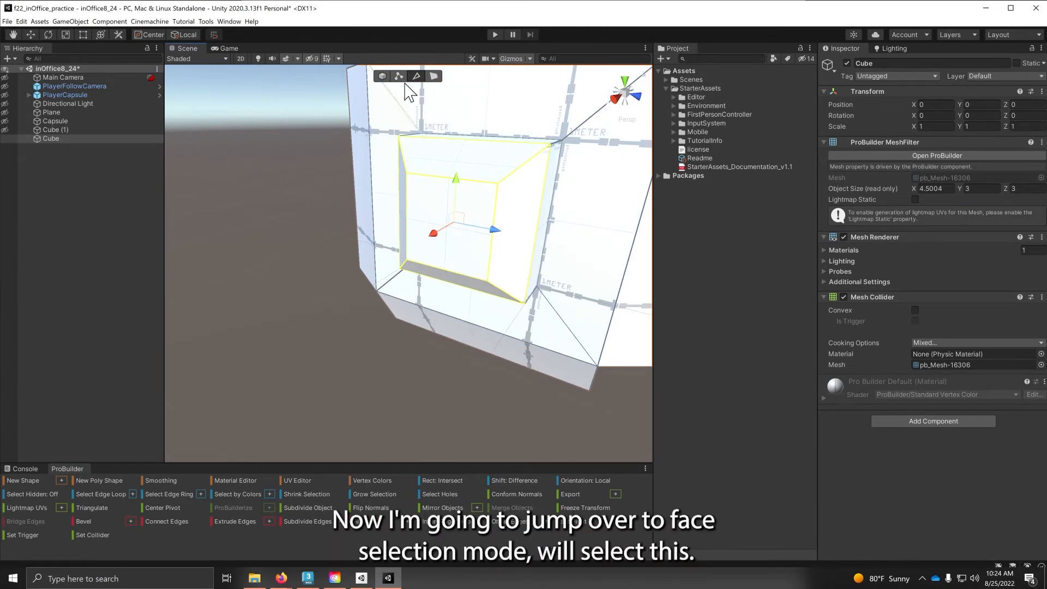
click(433, 76)
click(477, 270)
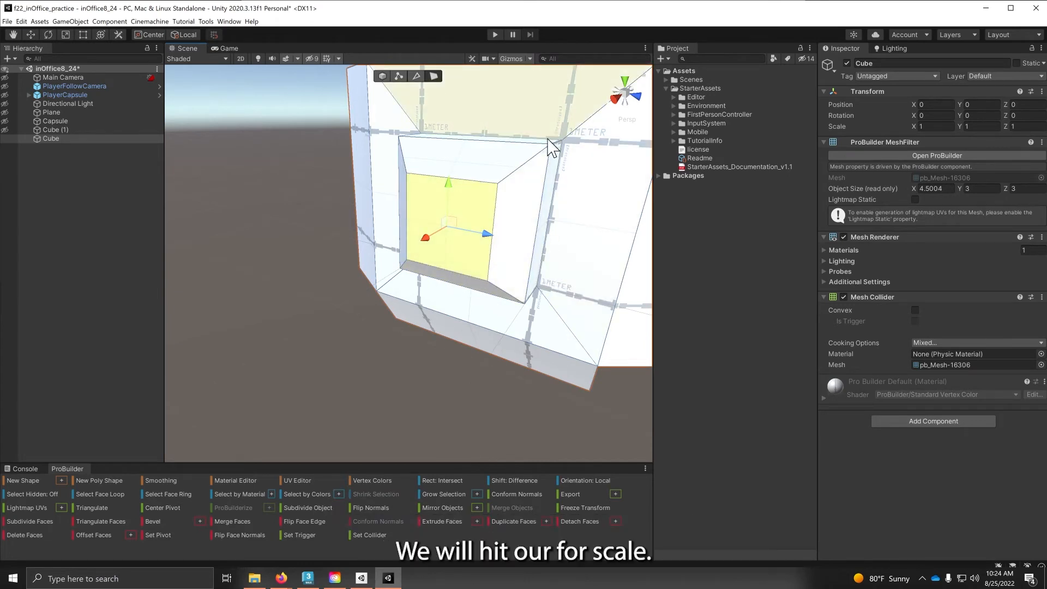
key(r)
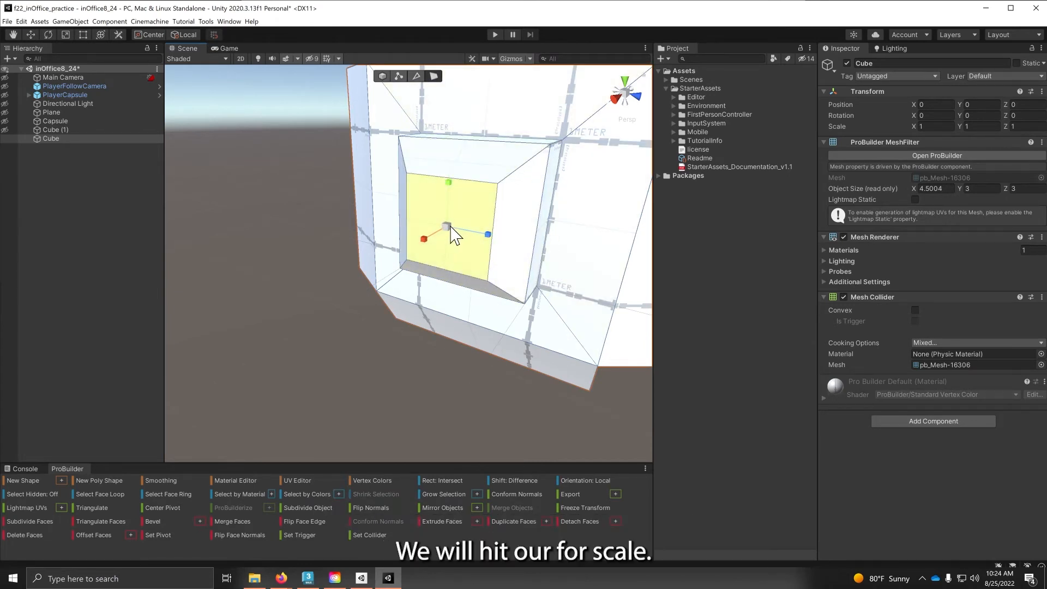
drag(446, 225, 448, 281)
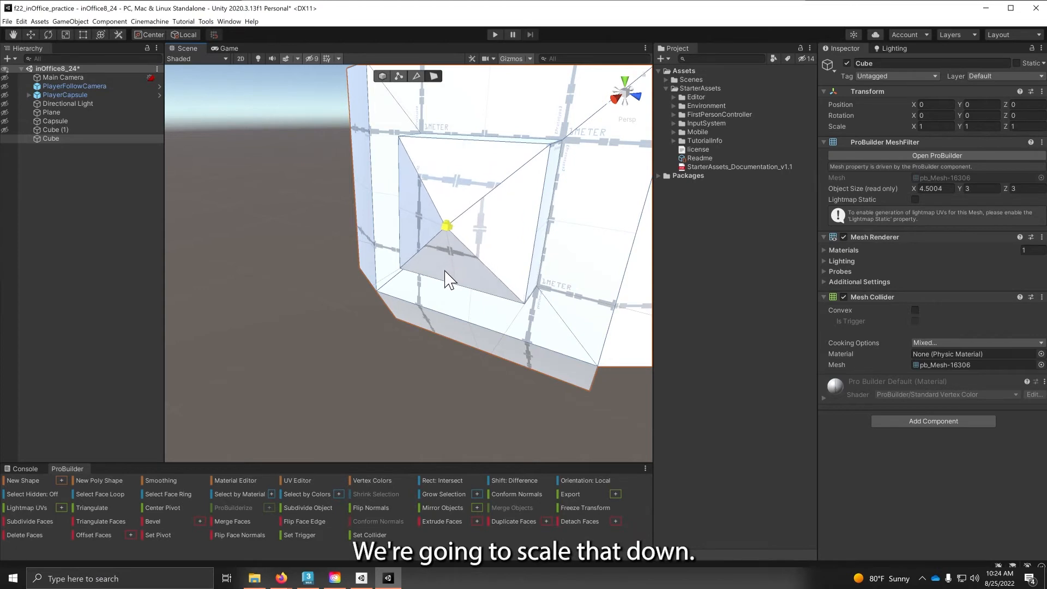
Step: Move the tiny end face outward along X by about 1 unit to form a pointed nose
alt+drag(517, 263, 224, 269)
key(w)
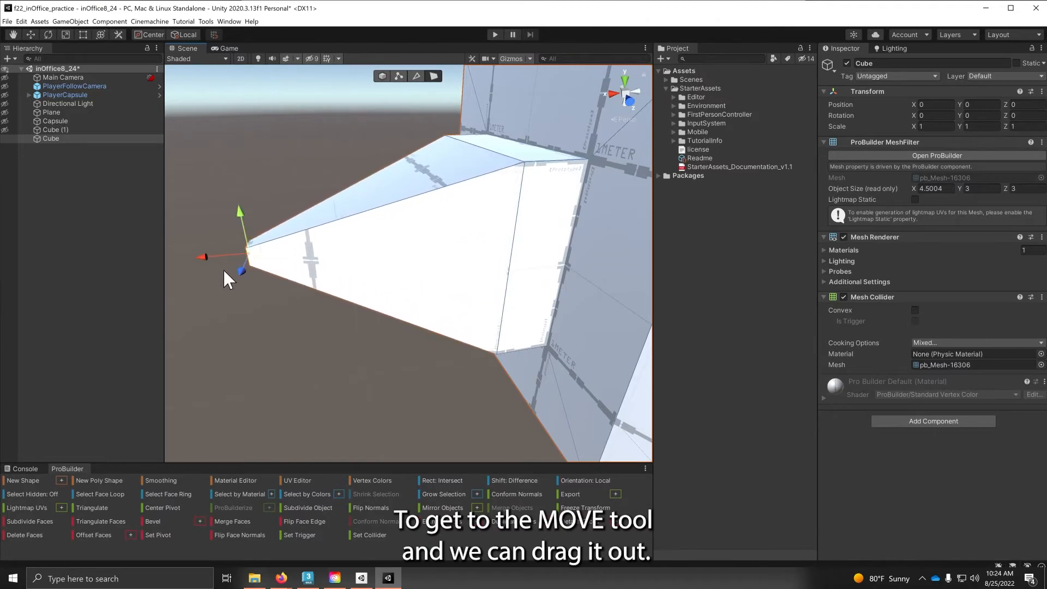
alt+drag(304, 276, 526, 240)
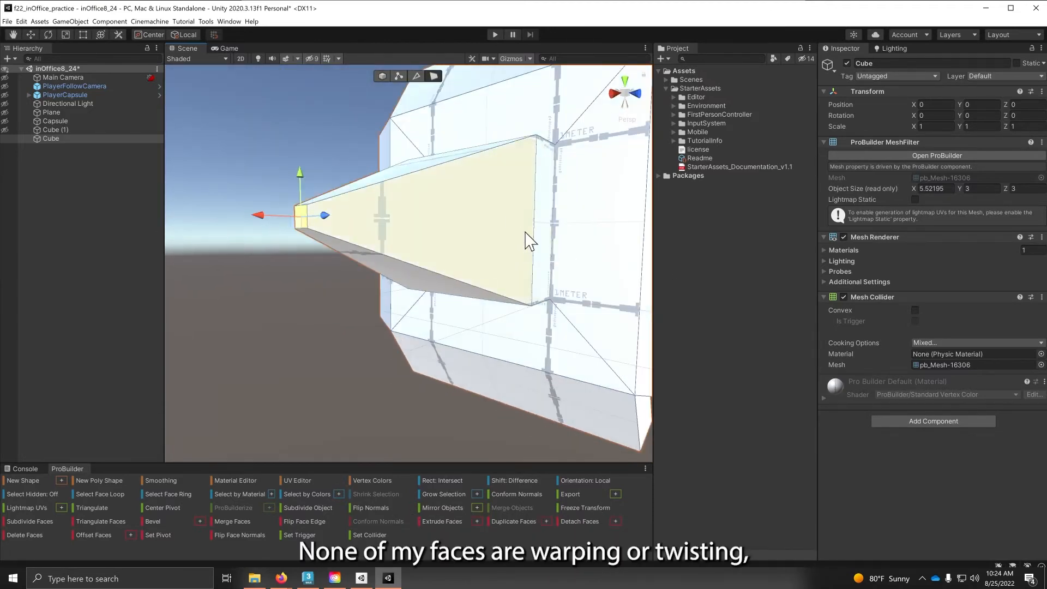
scroll(526, 240, down, 5)
alt+drag(479, 206, 459, 274)
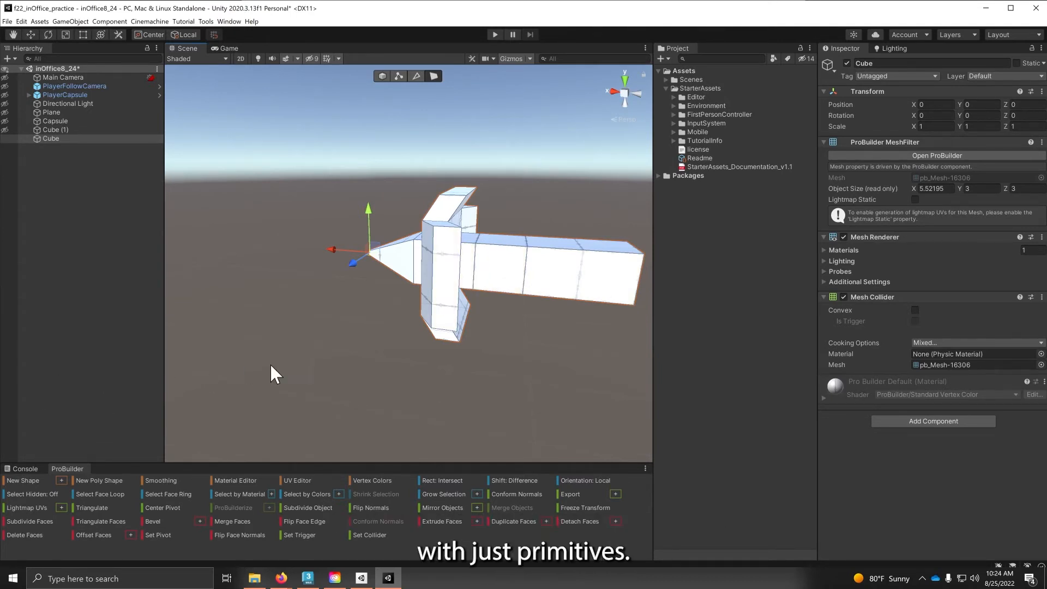
alt+drag(383, 354, 663, 292)
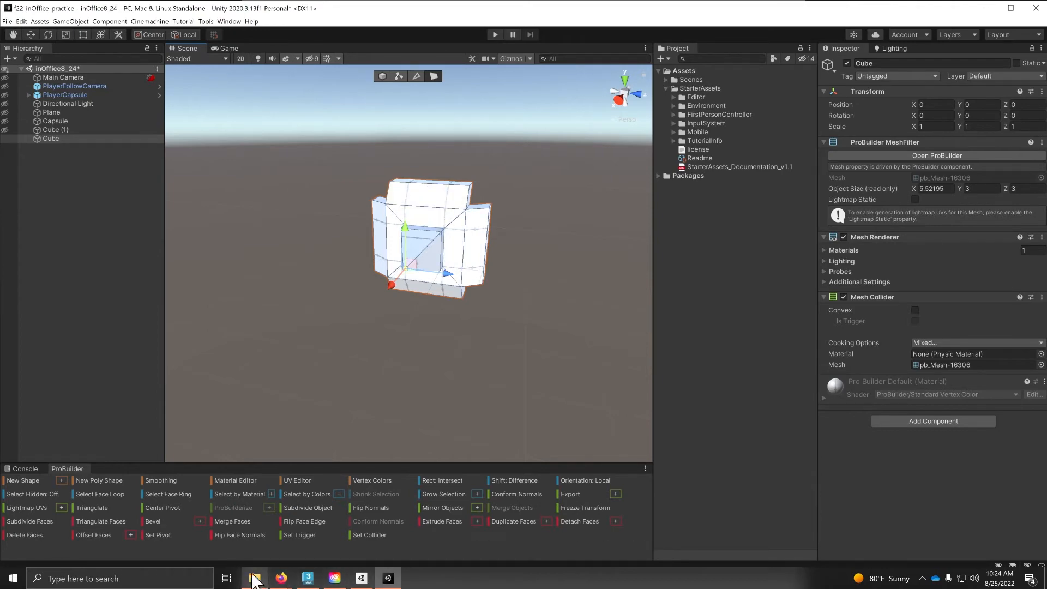
Step: Switch to Firefox and look through the About ProBuilder page of the Unity manual
click(281, 578)
click(339, 548)
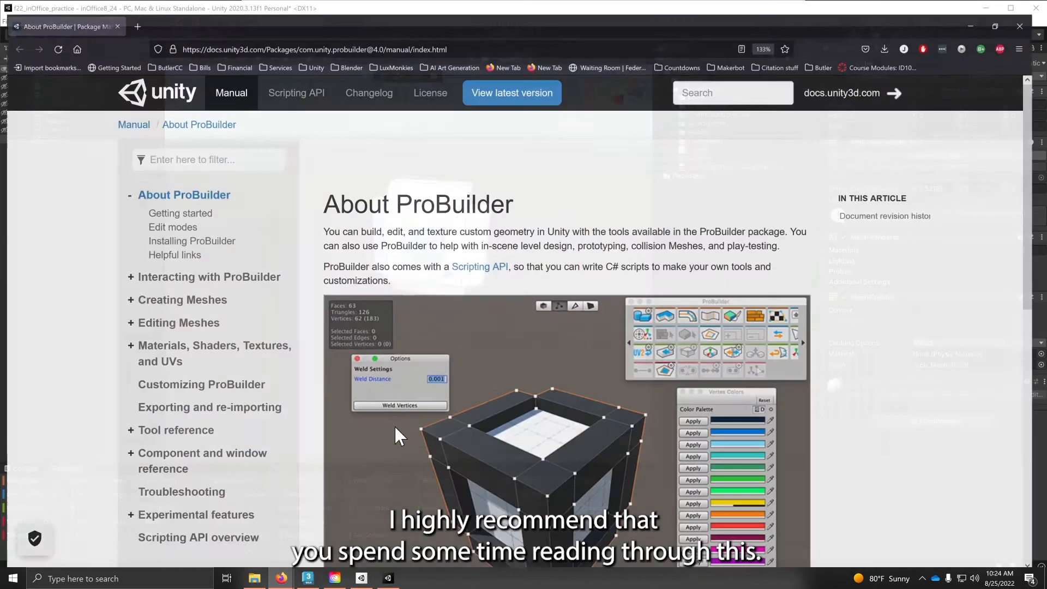
scroll(275, 365, down, 3)
scroll(275, 366, down, 4)
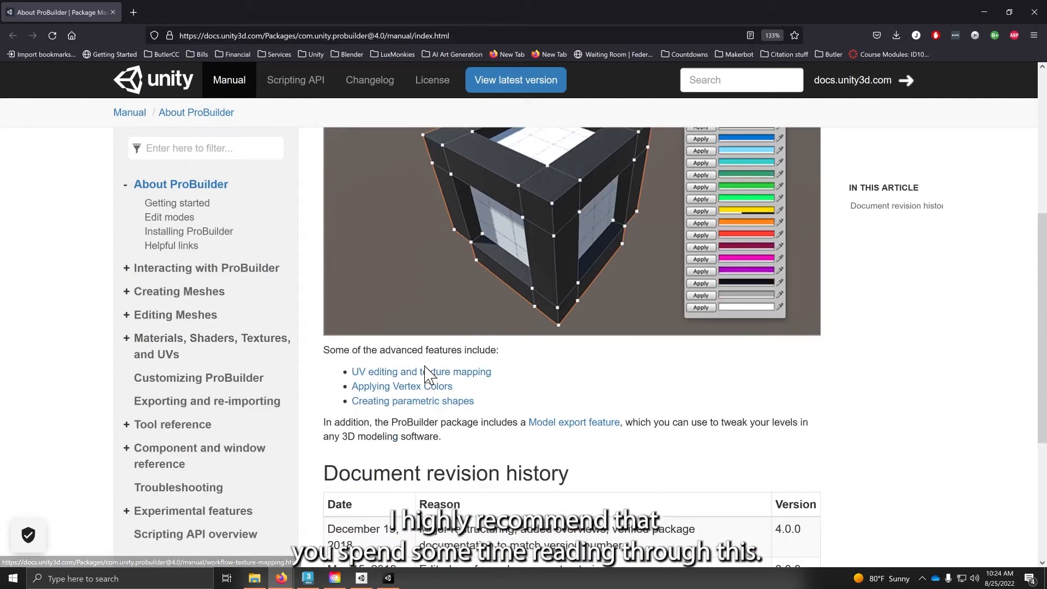
scroll(392, 429, down, 2)
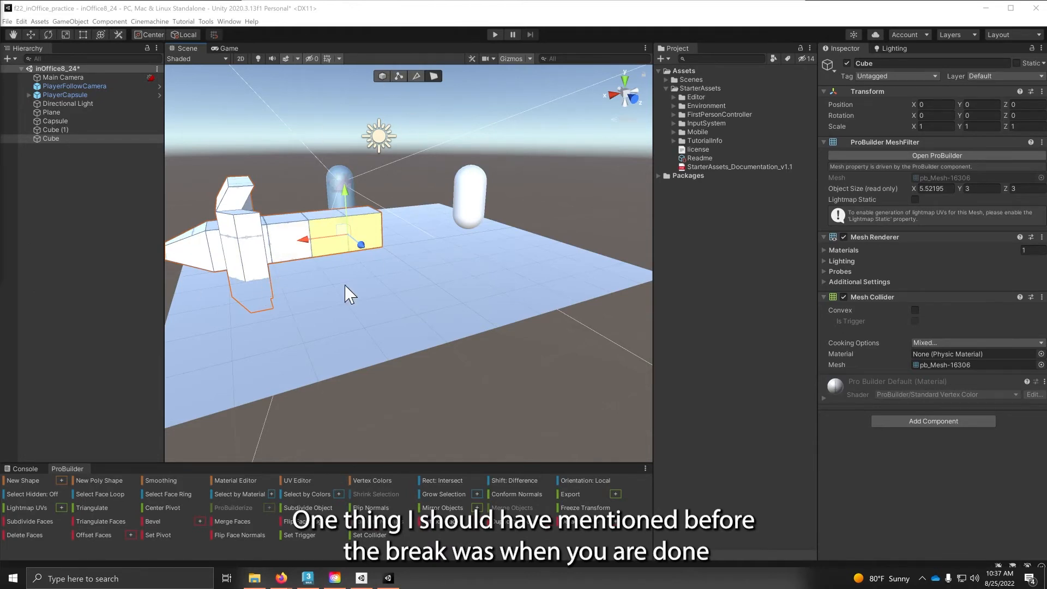
Step: End face editing of the ship-shaped cube by returning to object selection mode
alt+drag(241, 262, 412, 253)
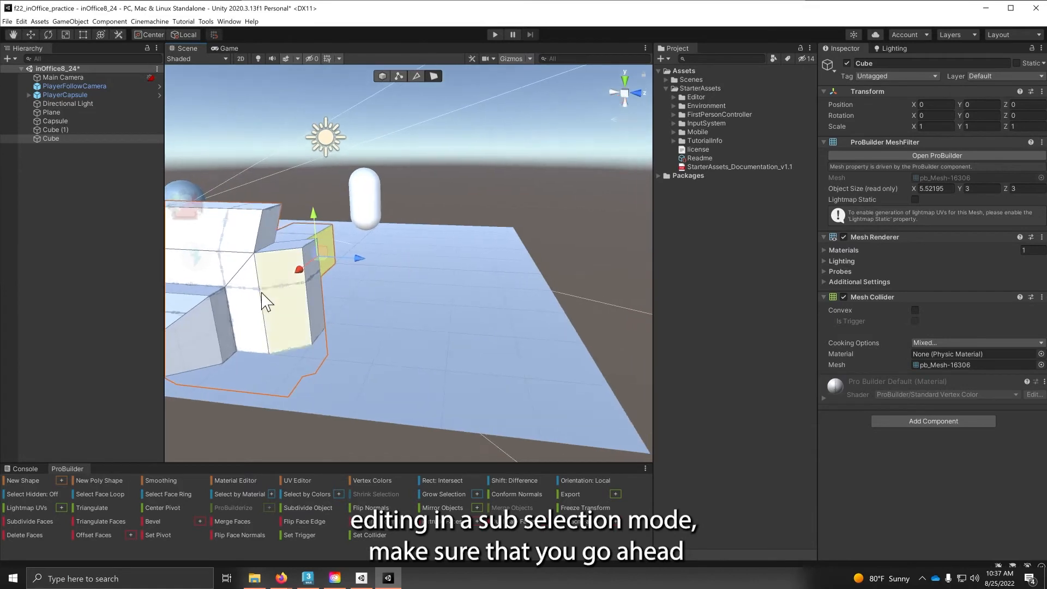
middle_drag(261, 293, 330, 252)
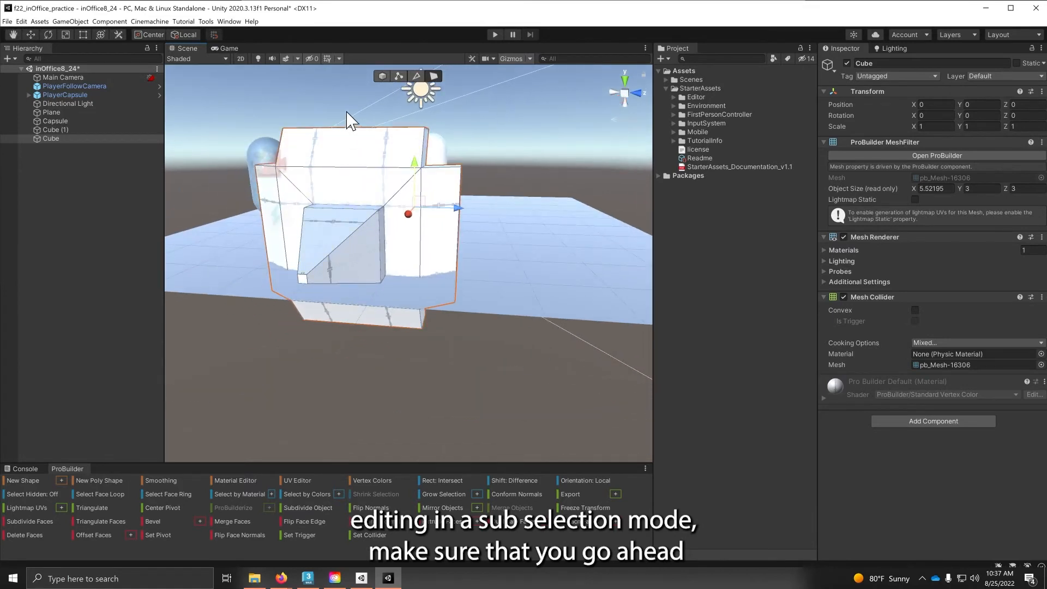
click(387, 75)
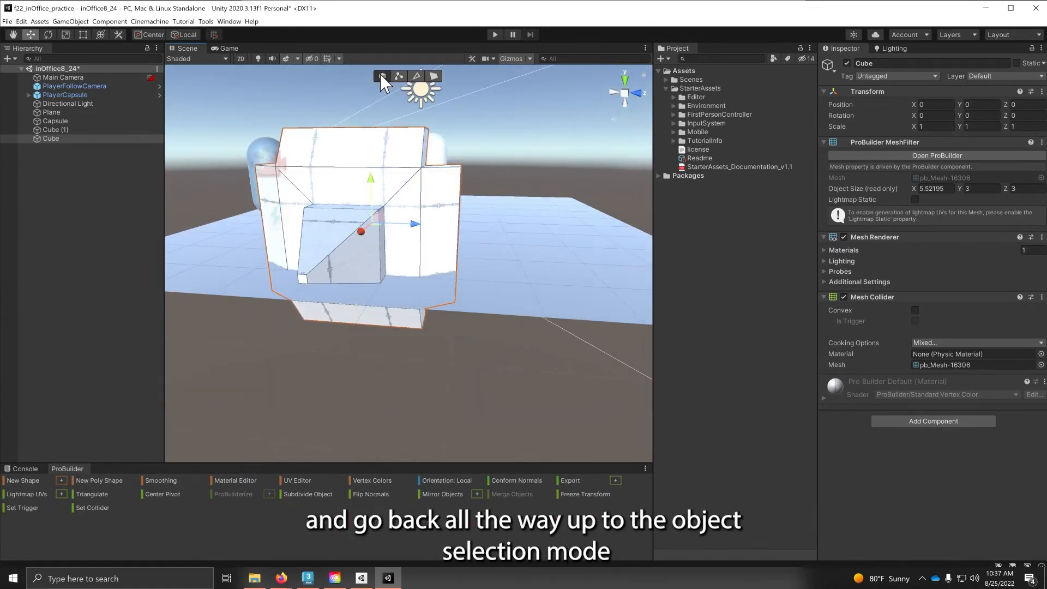
alt+drag(472, 233, 255, 336)
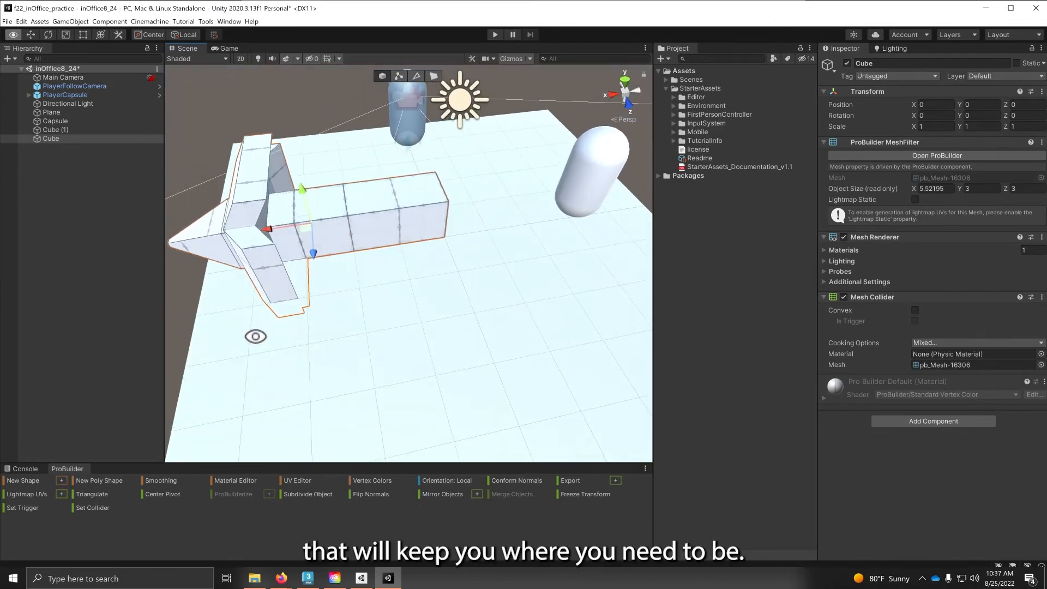
scroll(256, 335, down, 6)
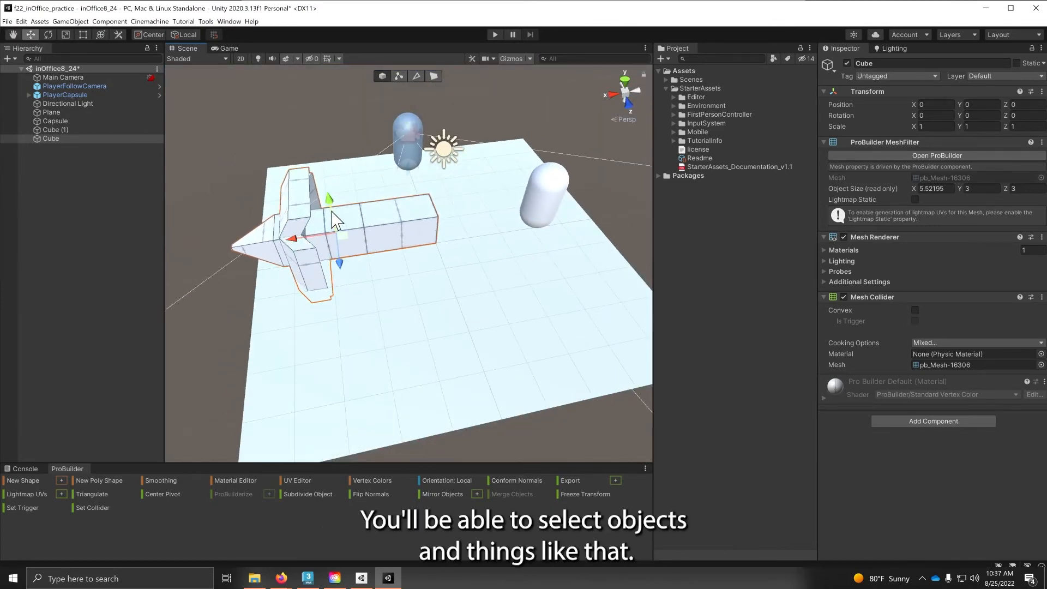
alt+drag(316, 236, 382, 221)
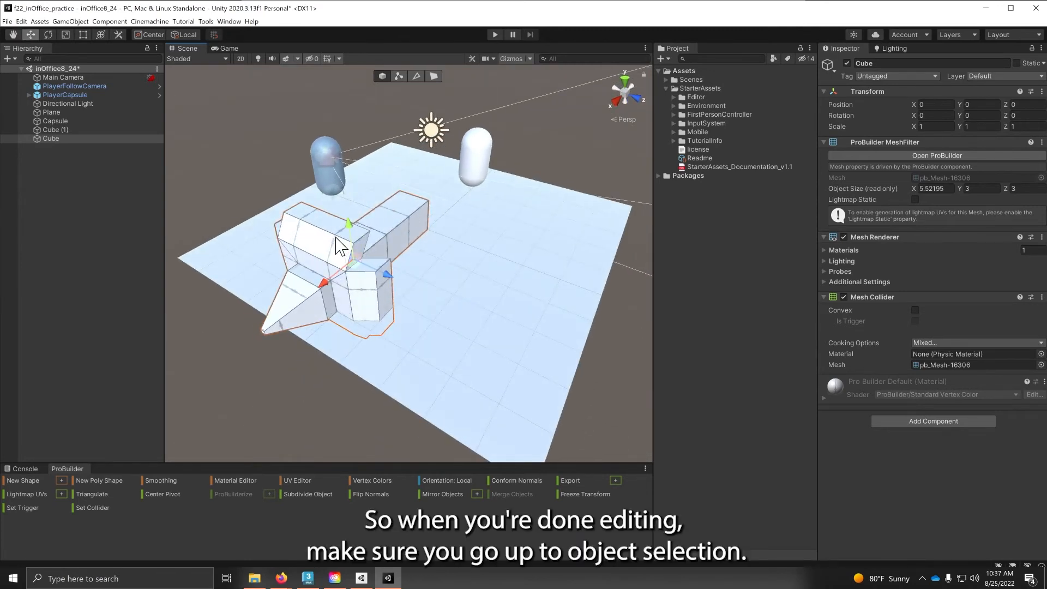
click(381, 76)
Step: Select the ground plane and frame it in the scene view
alt+drag(327, 322, 236, 263)
middle_drag(430, 248, 384, 279)
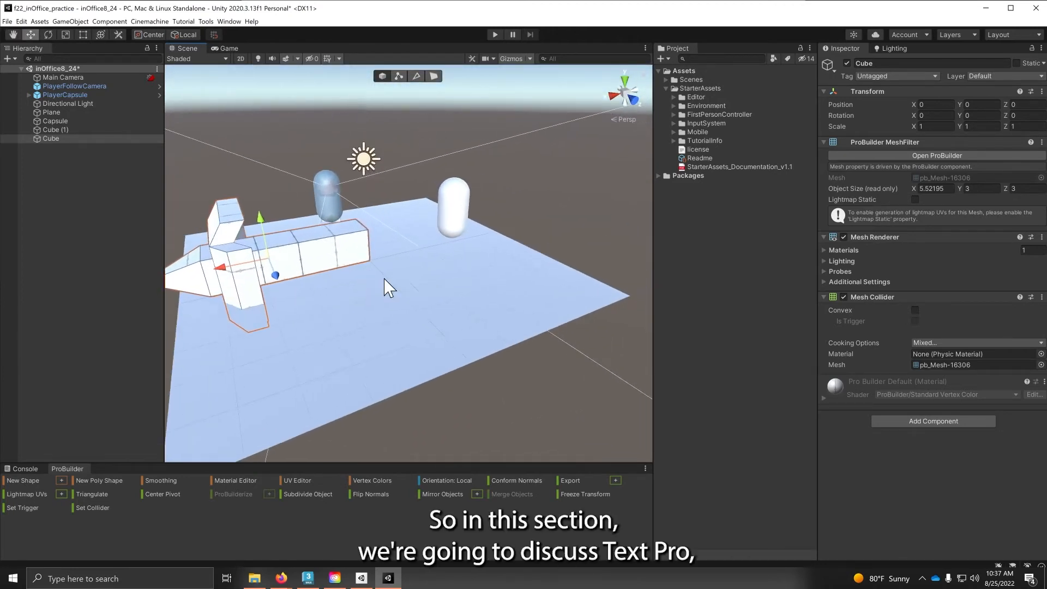
alt+drag(384, 279, 338, 288)
middle_drag(339, 287, 381, 282)
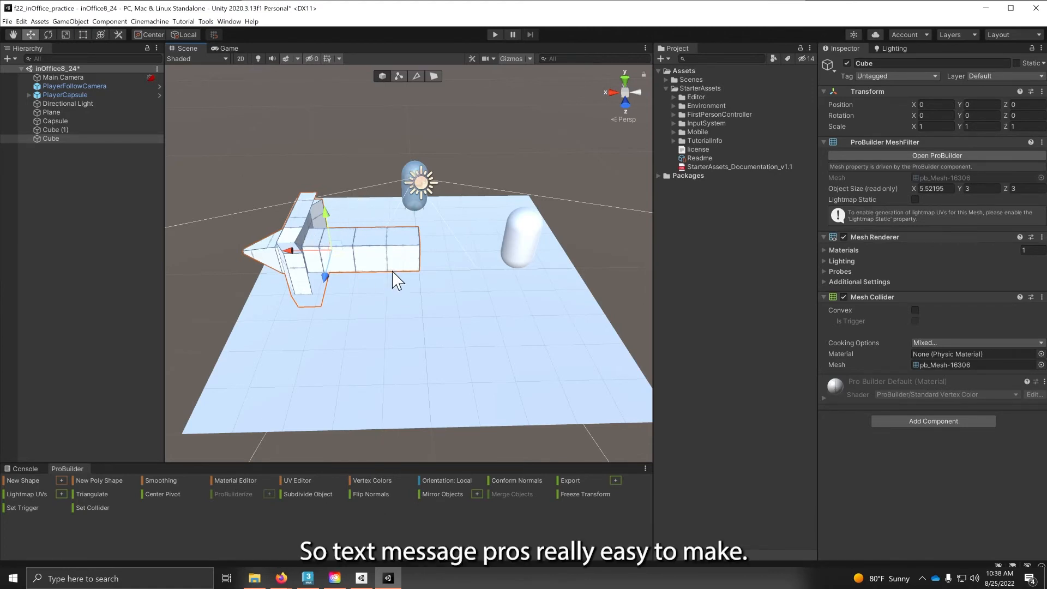
click(400, 351)
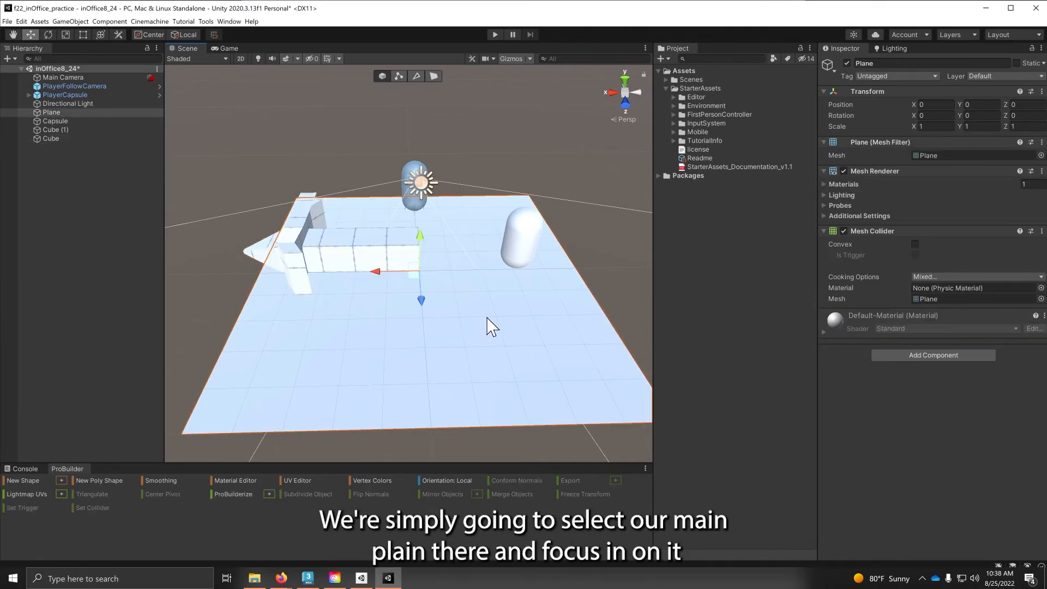
key(f)
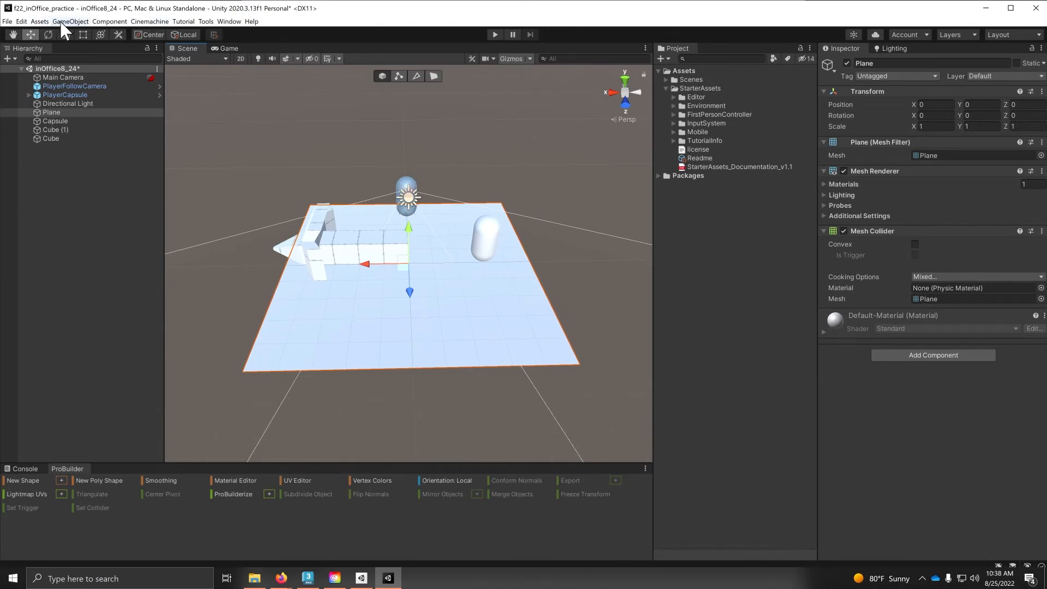
Step: Add a 3D TextMeshPro text object to the scene
click(74, 22)
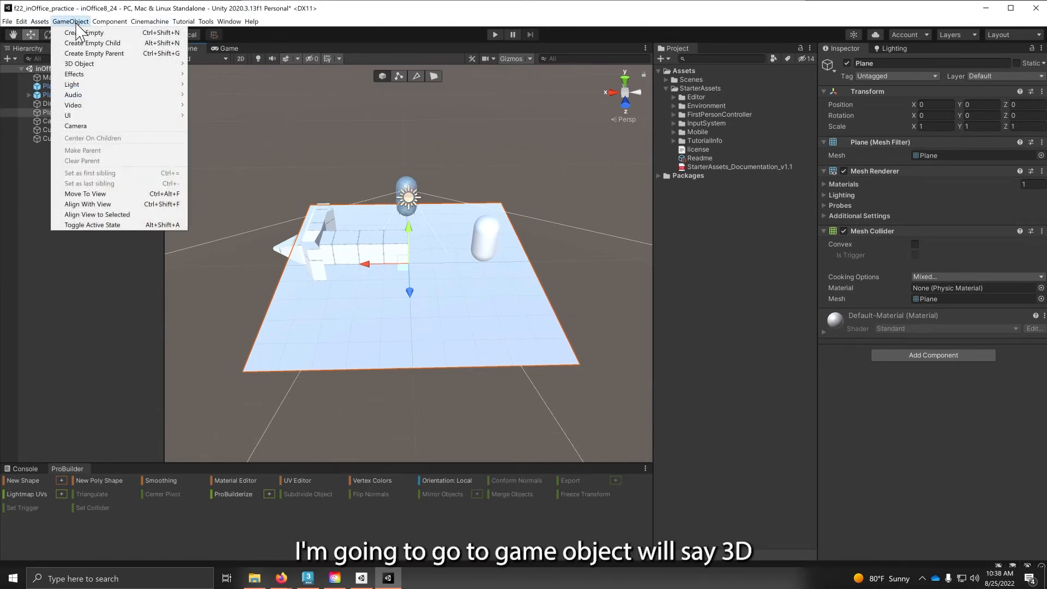
mouse_move(90, 63)
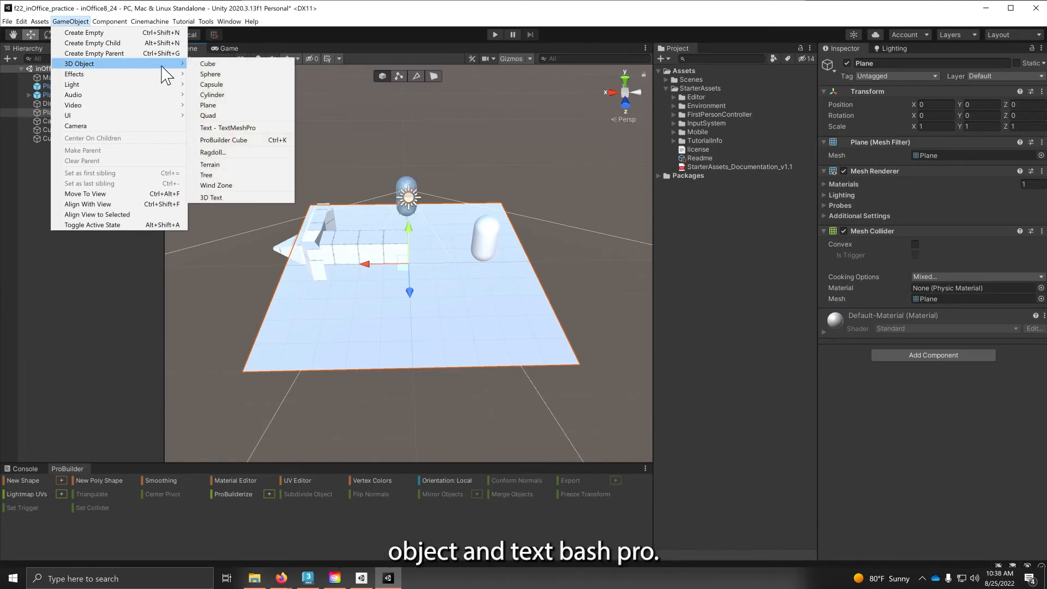
click(244, 127)
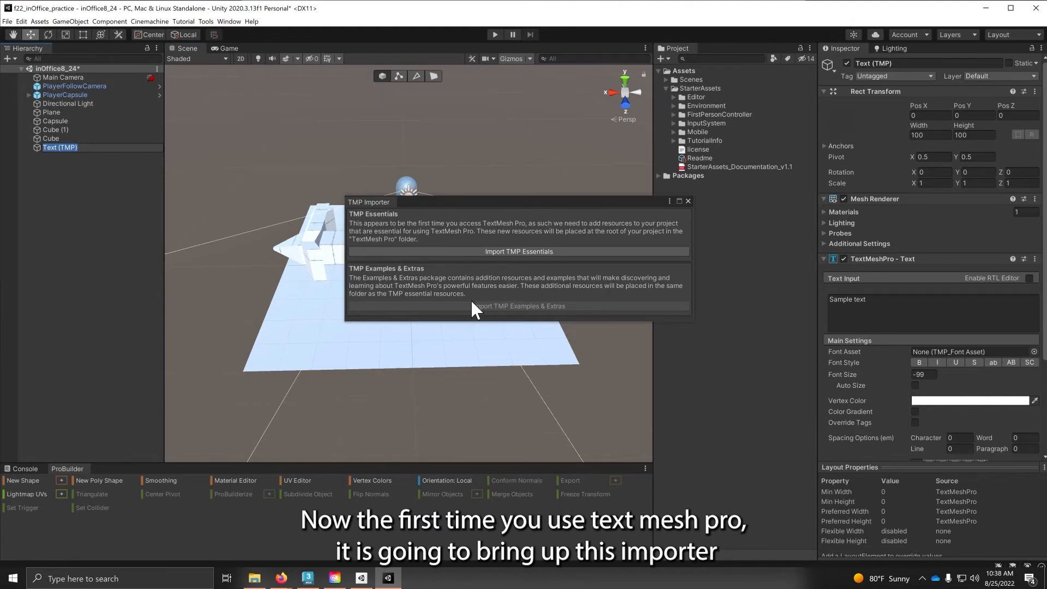
Step: Import TMP Essentials and TMP Examples & Extras into the project and close the TMP Importer
click(525, 251)
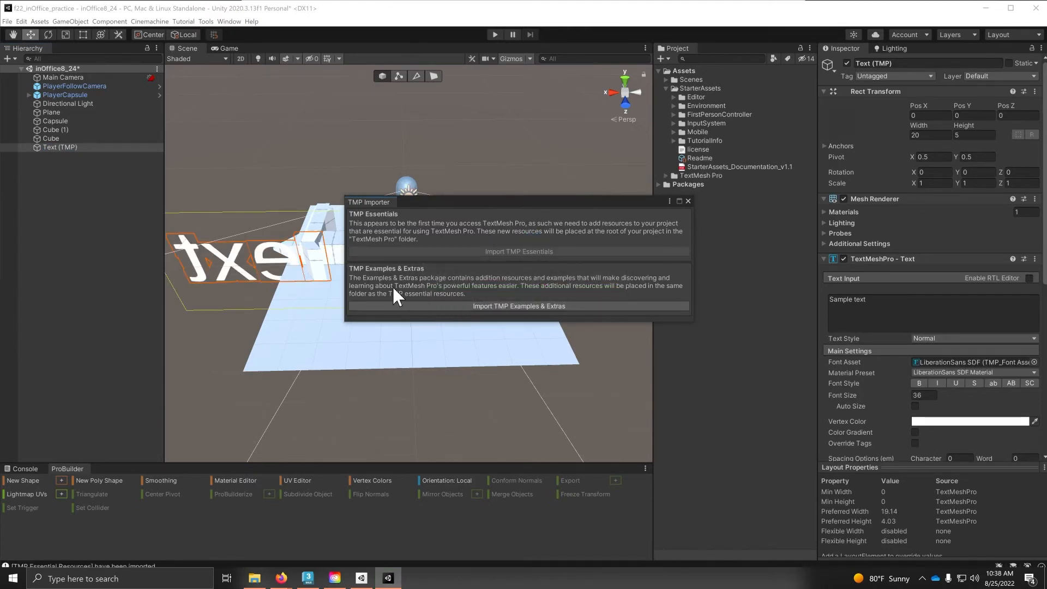
click(515, 303)
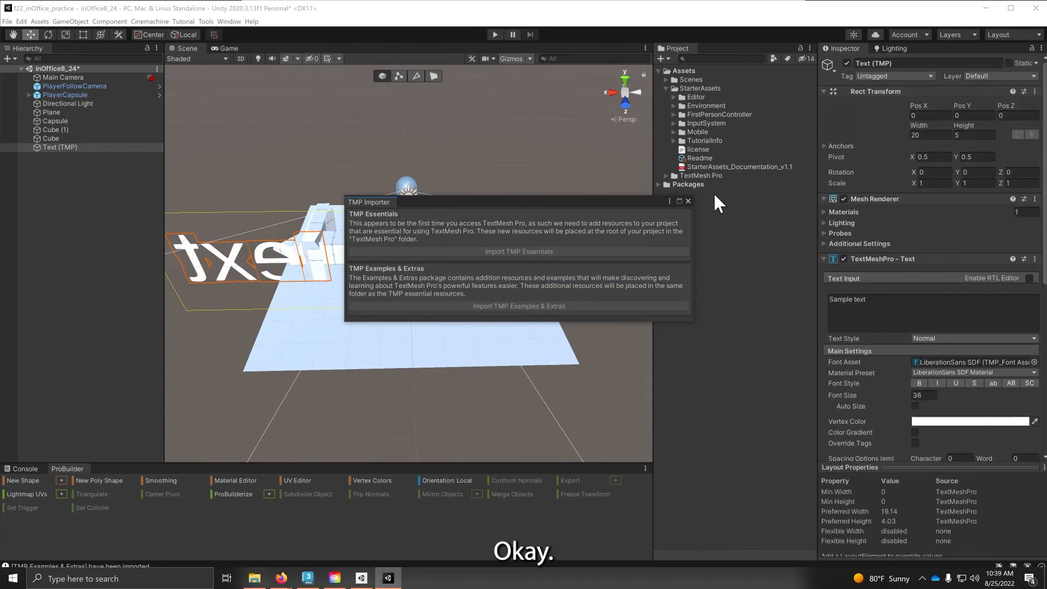
click(687, 200)
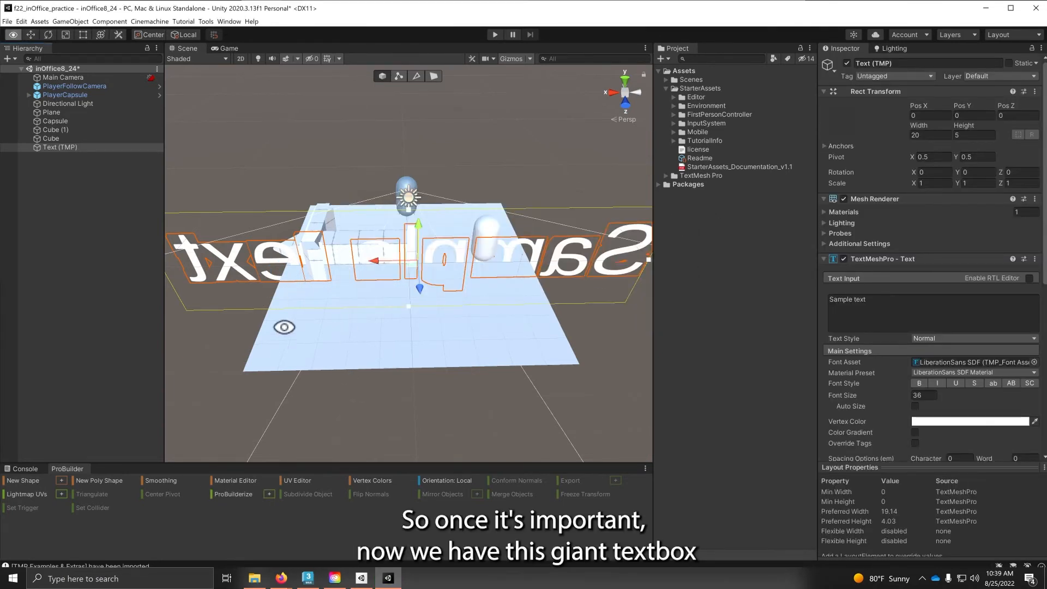
Step: Raise the sample text above the ground plane to about 3.12 on the Y axis
alt+drag(268, 263, 771, 236)
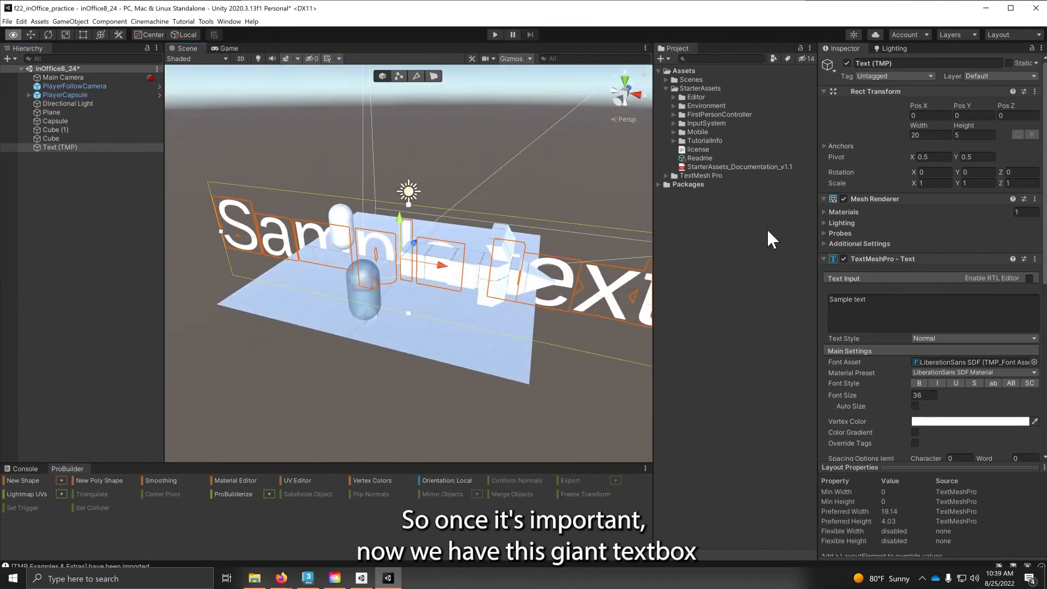
drag(403, 235, 404, 182)
alt+scroll(471, 234, down, 8)
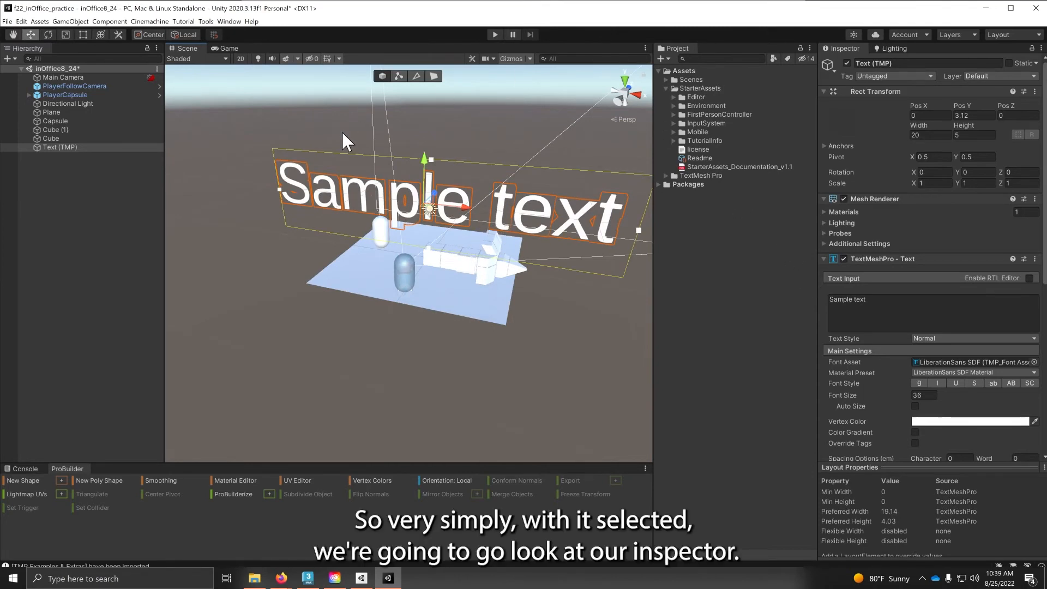
Step: Rename the text object as "Text (TMP)Welcome Text"
click(891, 61)
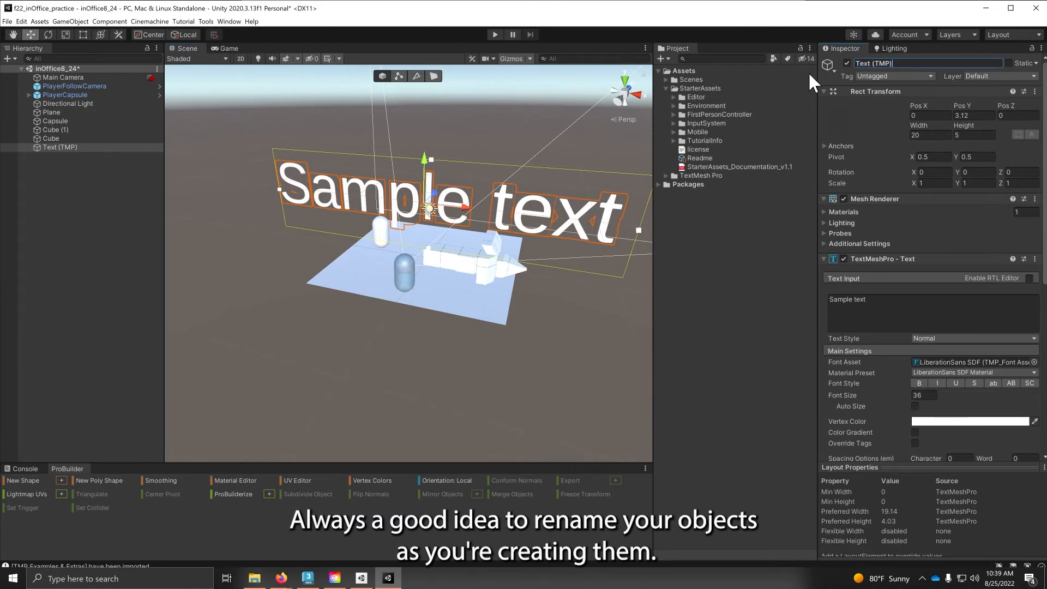
text(Welcome)
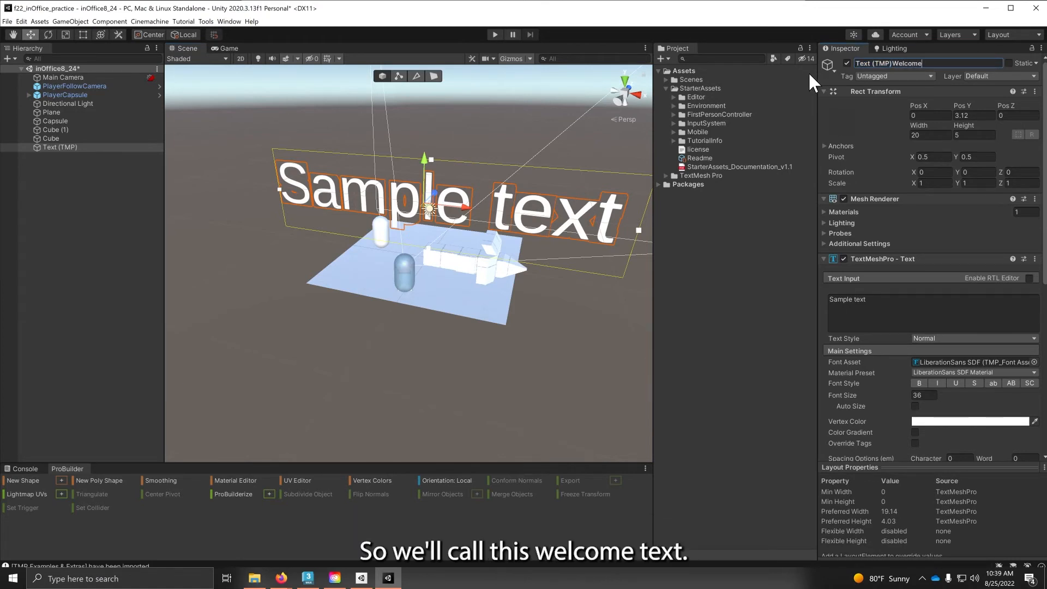
text( Text)
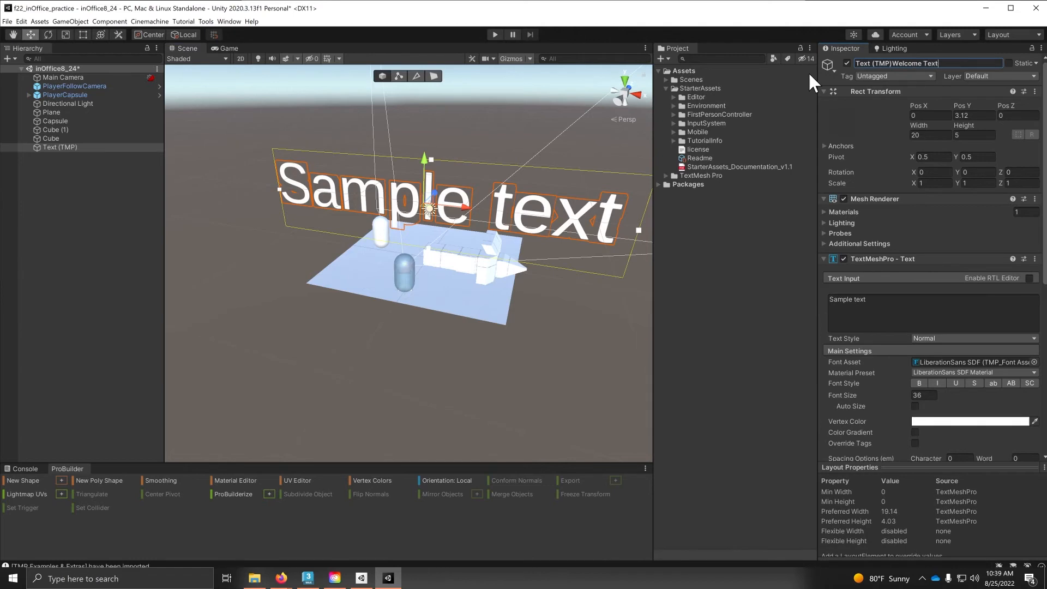
key(Return)
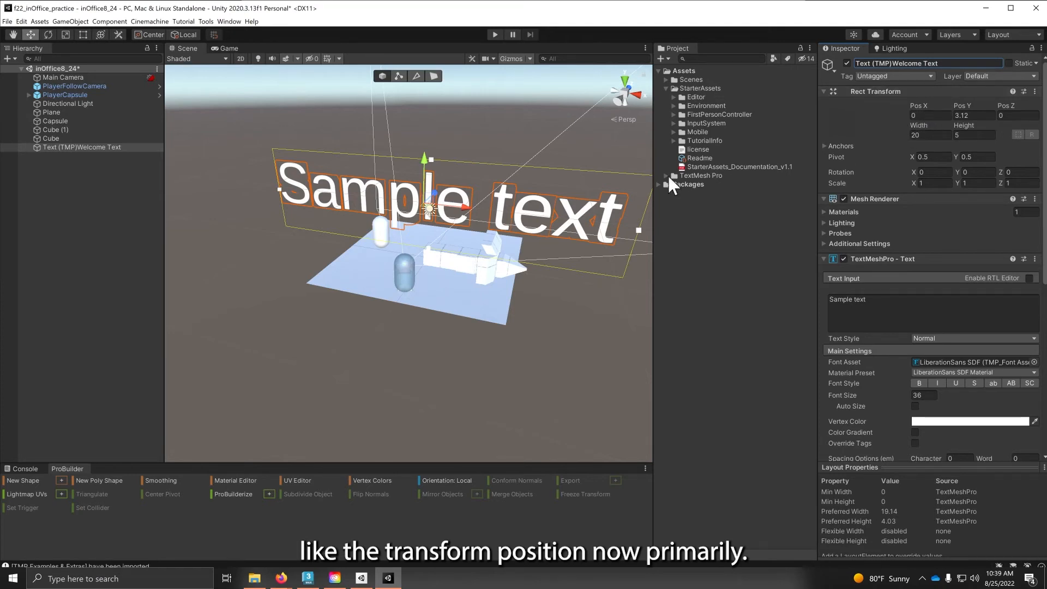
Step: Reposition the text object sideways and upward to about X -1.29, Y 5.24
drag(465, 212, 478, 243)
drag(467, 237, 437, 228)
drag(402, 174, 425, 130)
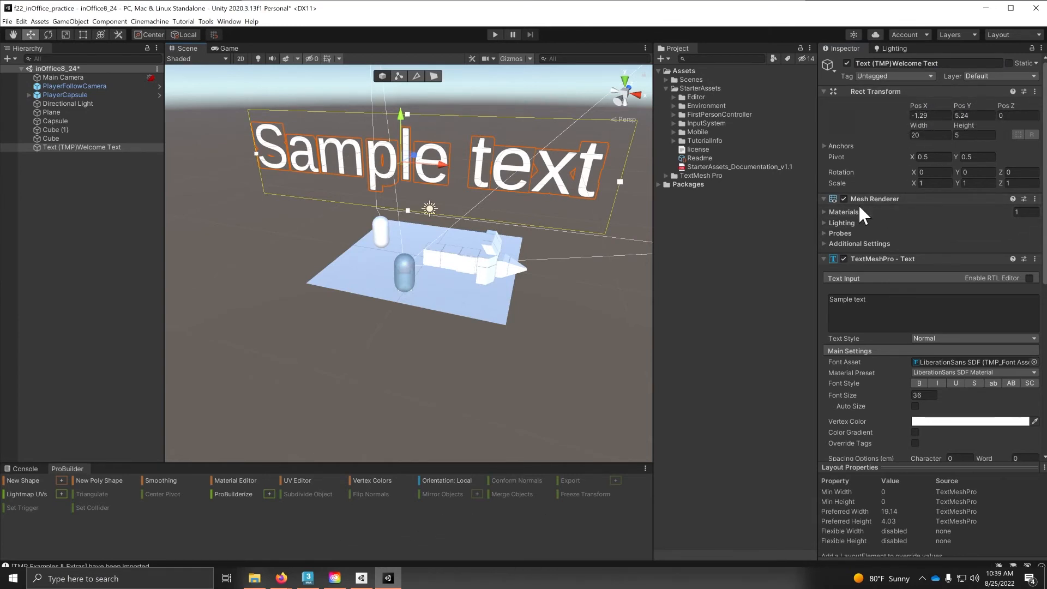
Step: Change the displayed text to "Welcome to my Level" and center-align it horizontally
drag(878, 298, 845, 300)
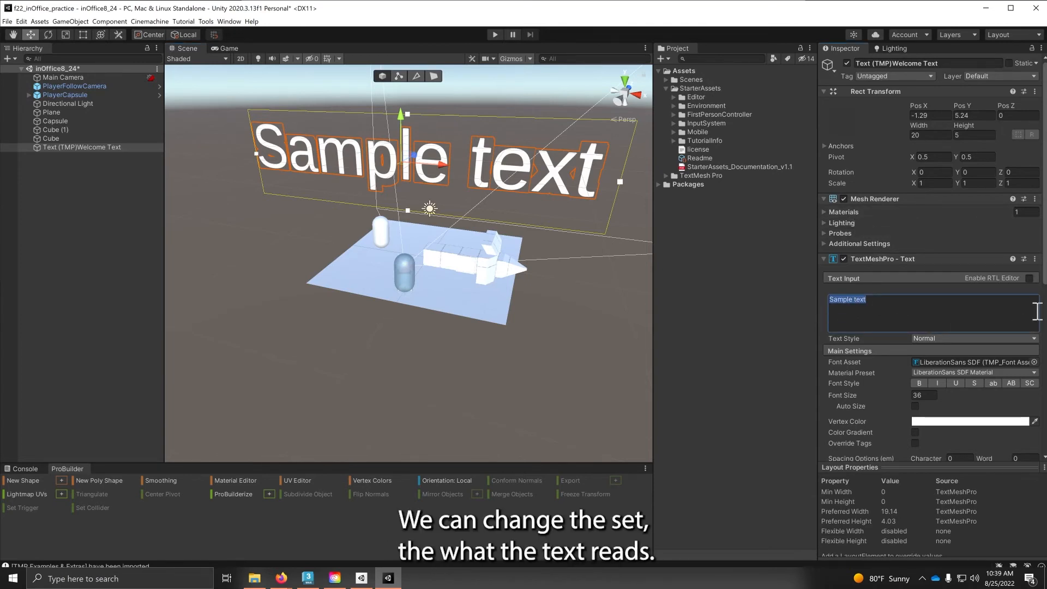
text(Welco)
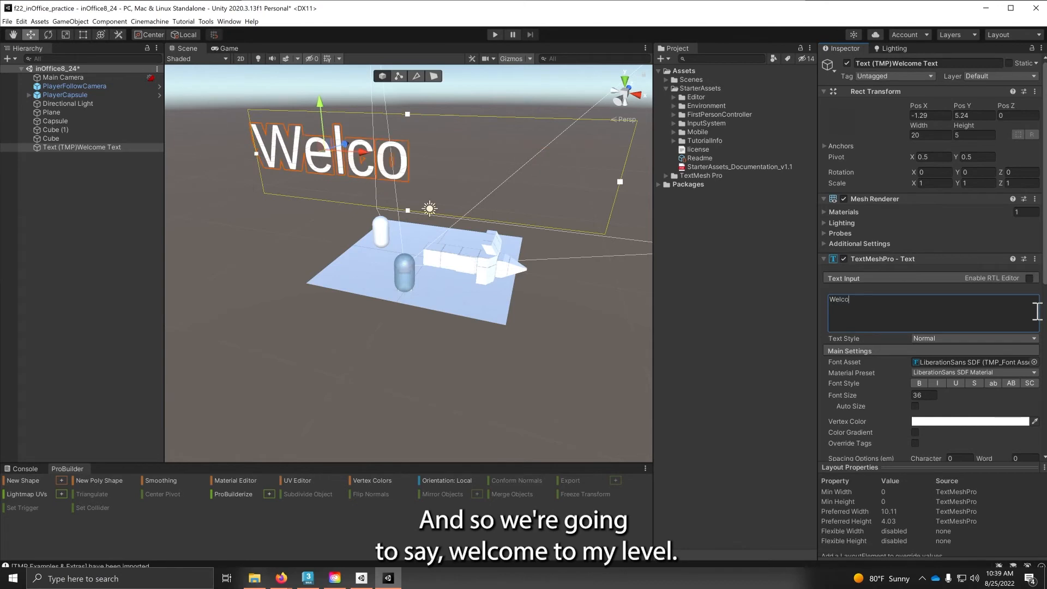
text(me to my )
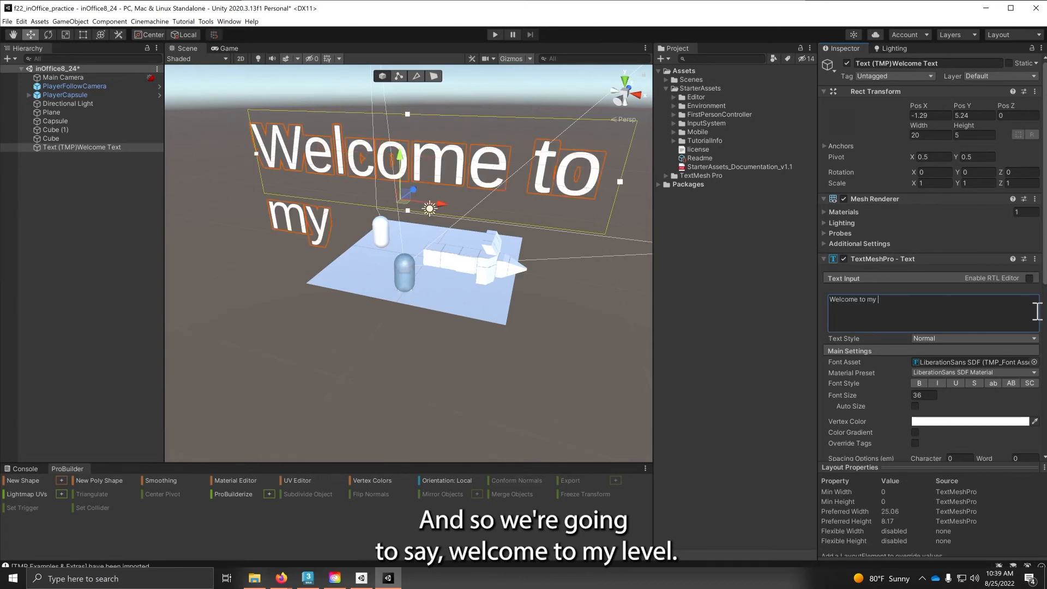
text(Level)
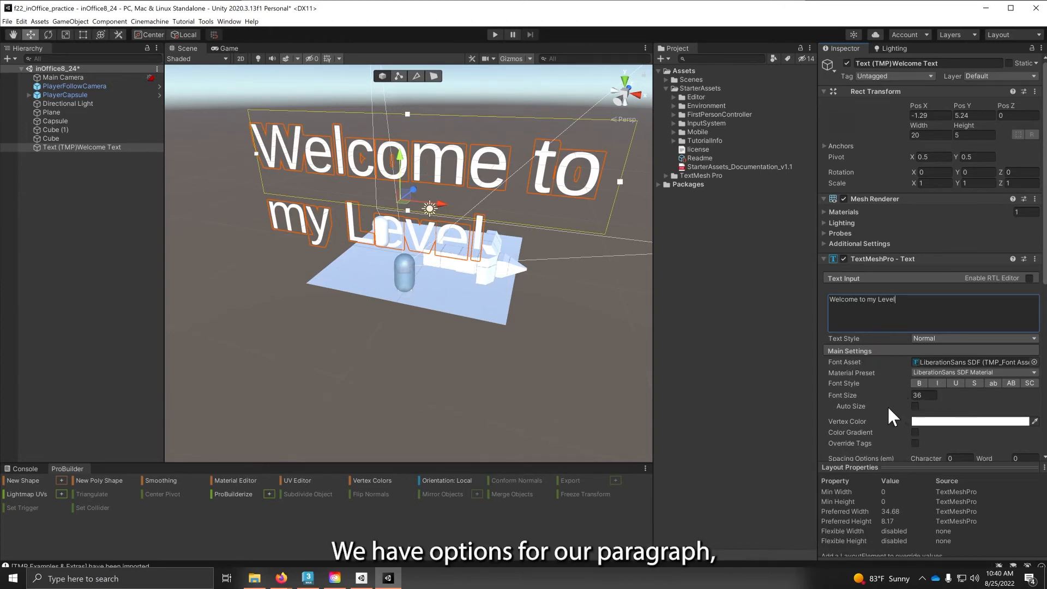
scroll(887, 405, down, 5)
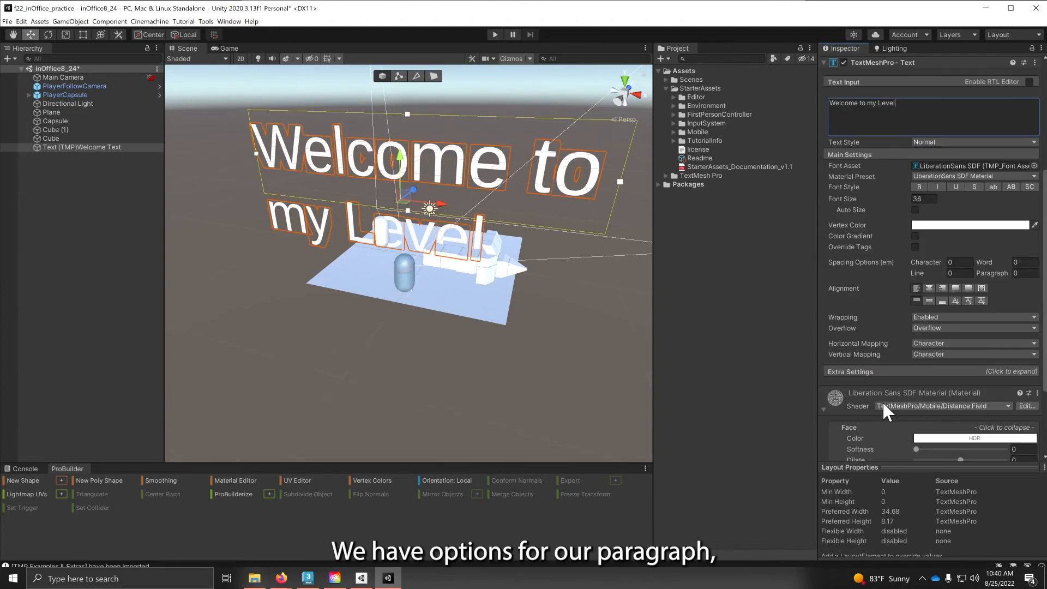
click(932, 286)
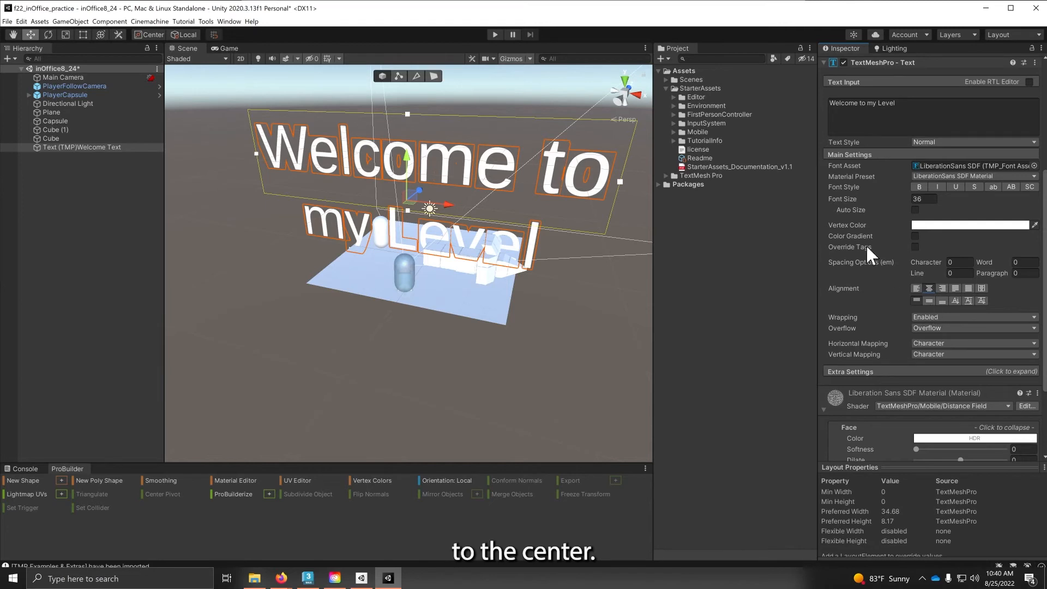
Step: Locate the text's font asset in the project, try bold and strikethrough, and style the text as italic and underlined
scroll(938, 216, up, 3)
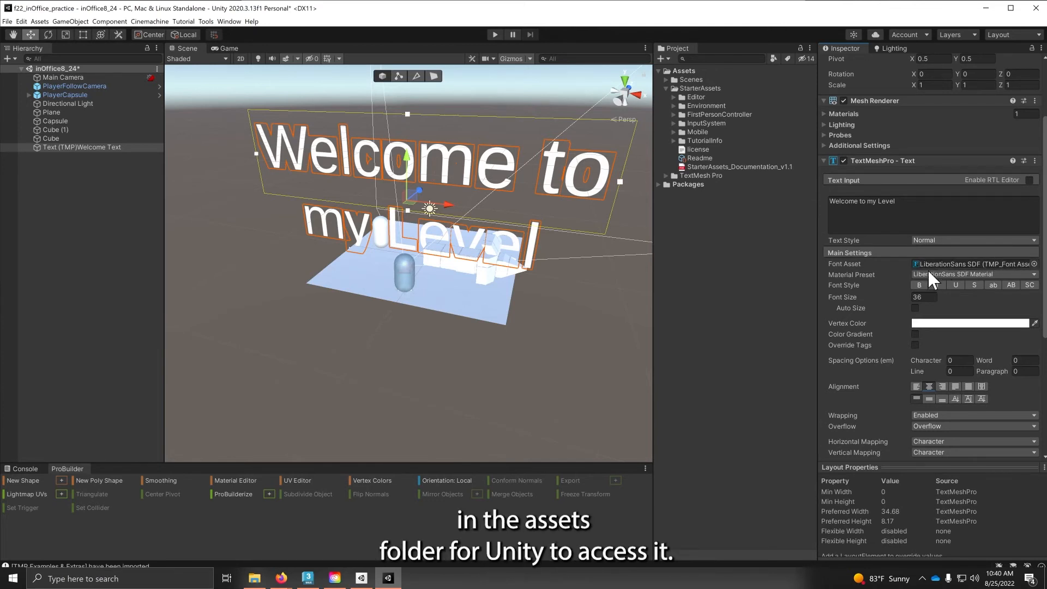
click(955, 265)
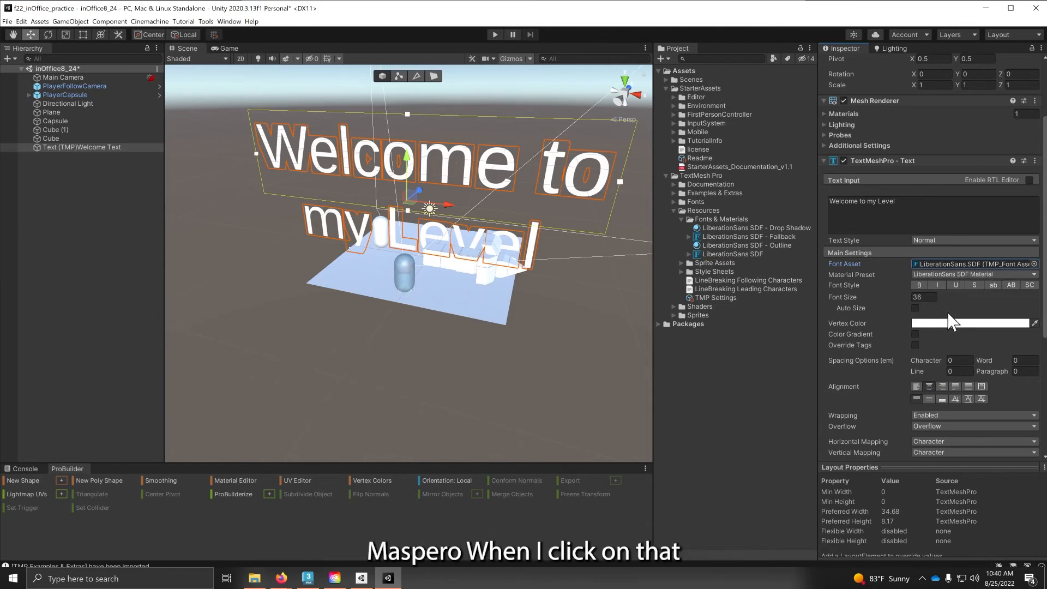
click(916, 284)
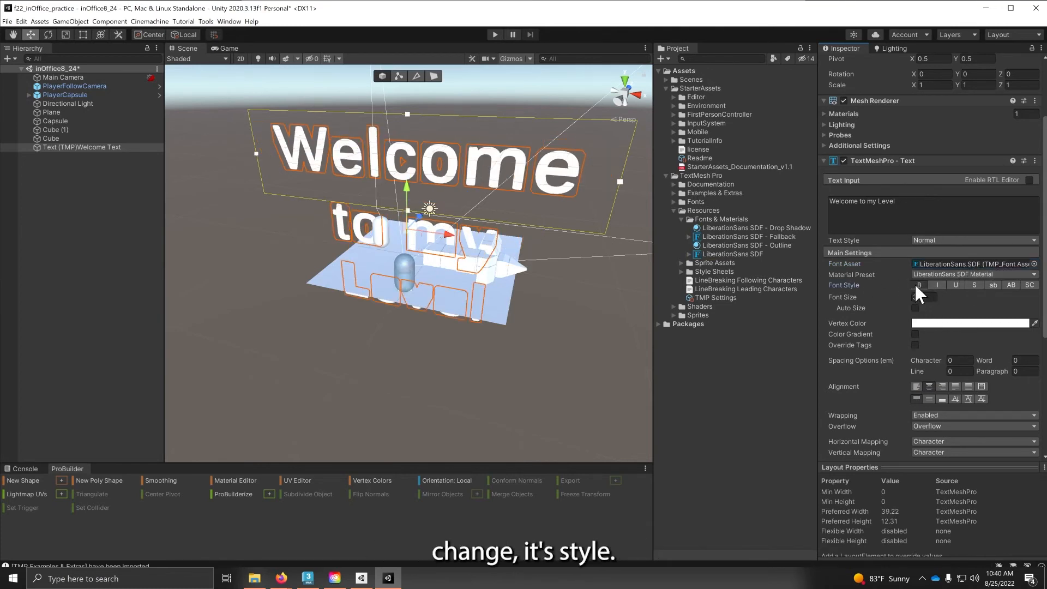
click(918, 284)
click(932, 284)
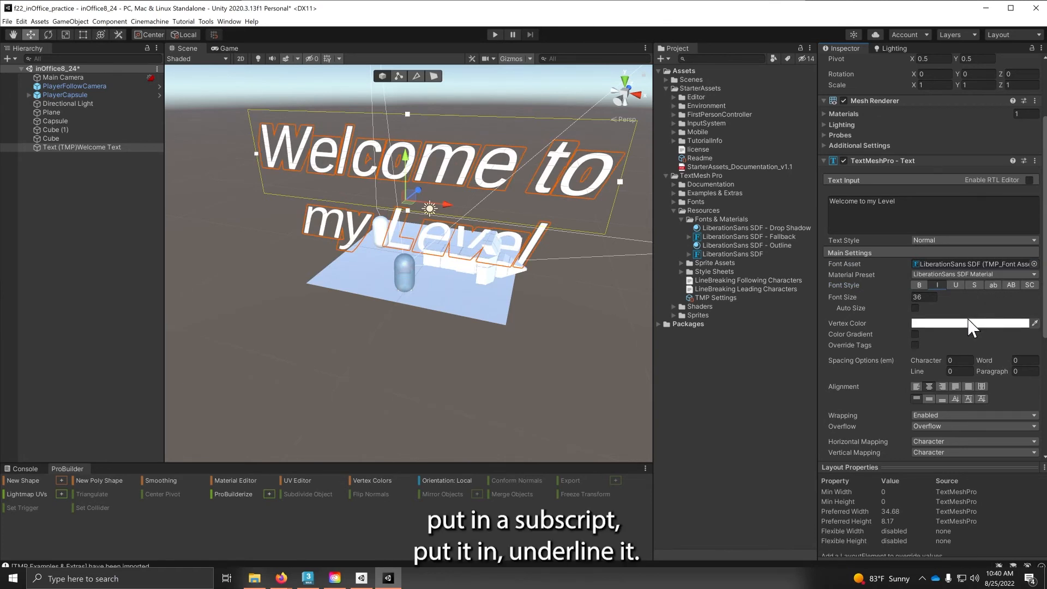
click(962, 283)
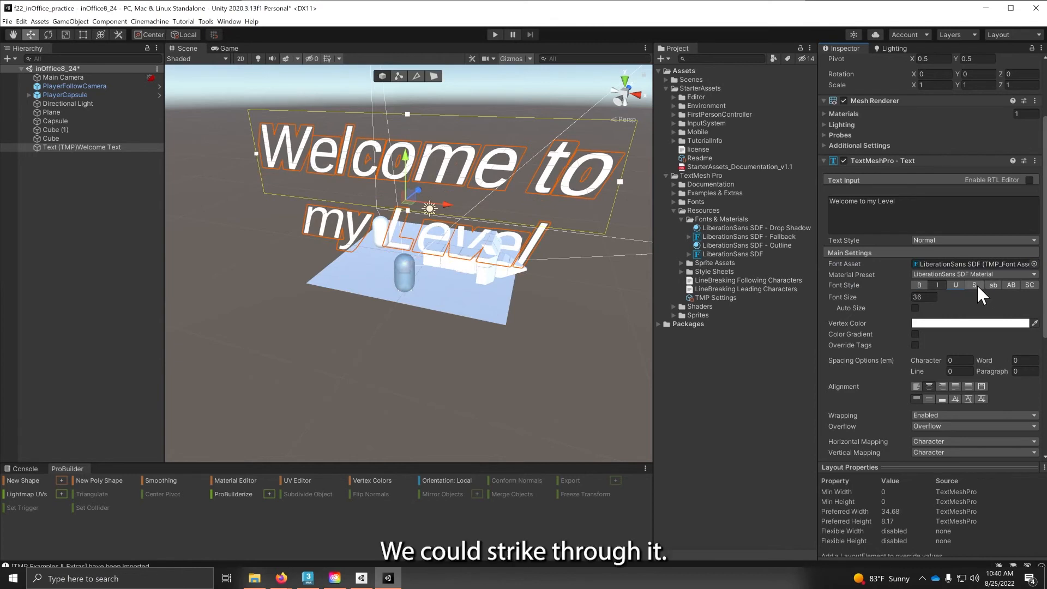
click(971, 285)
click(971, 285)
click(957, 285)
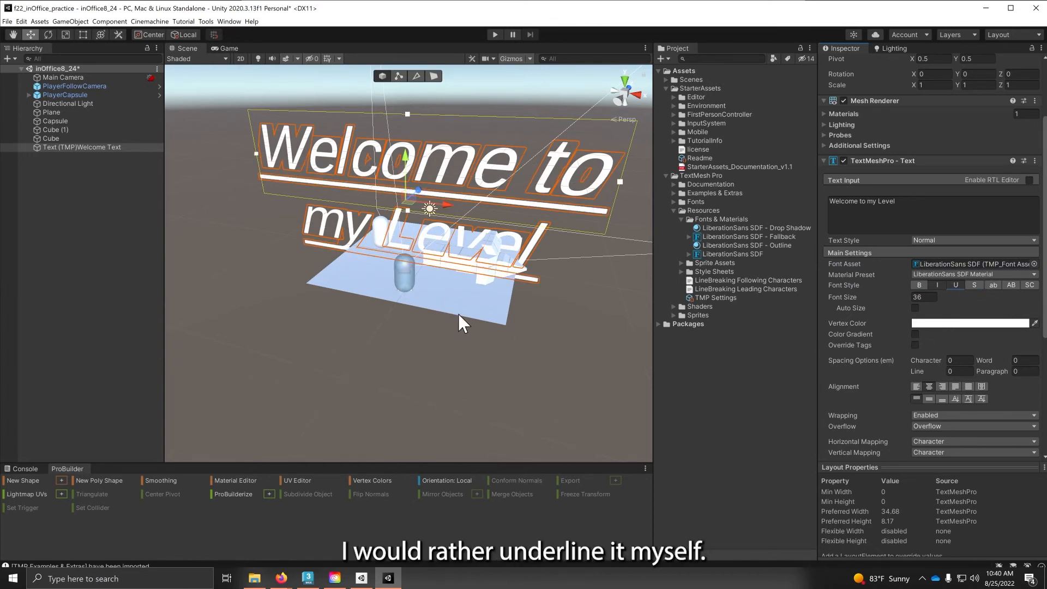
Step: Check the welcome text from the side and raise it farther above the ground plane
alt+drag(362, 236, 549, 262)
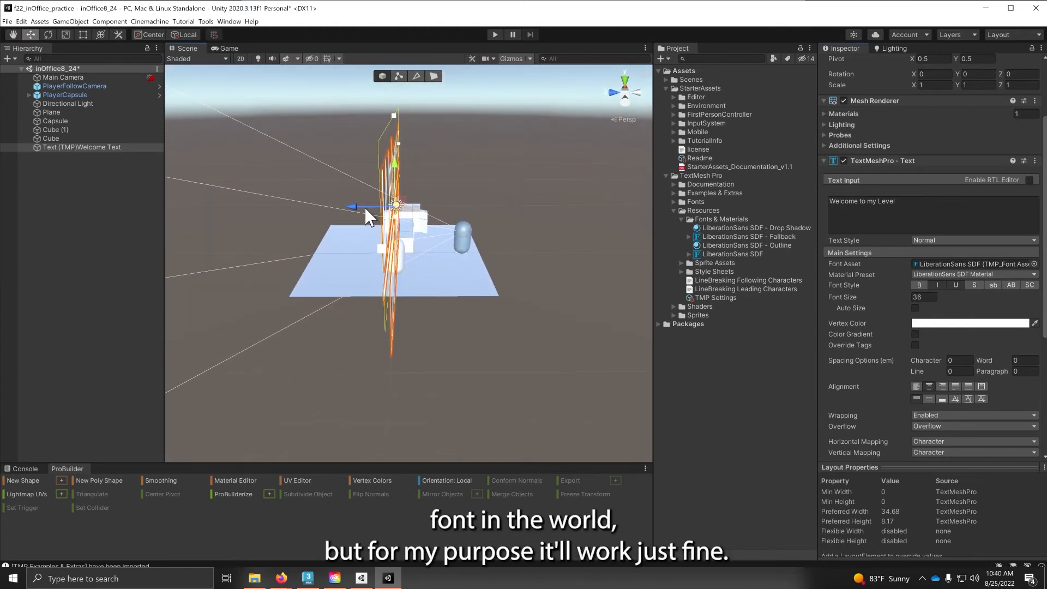
alt+drag(363, 205, 278, 275)
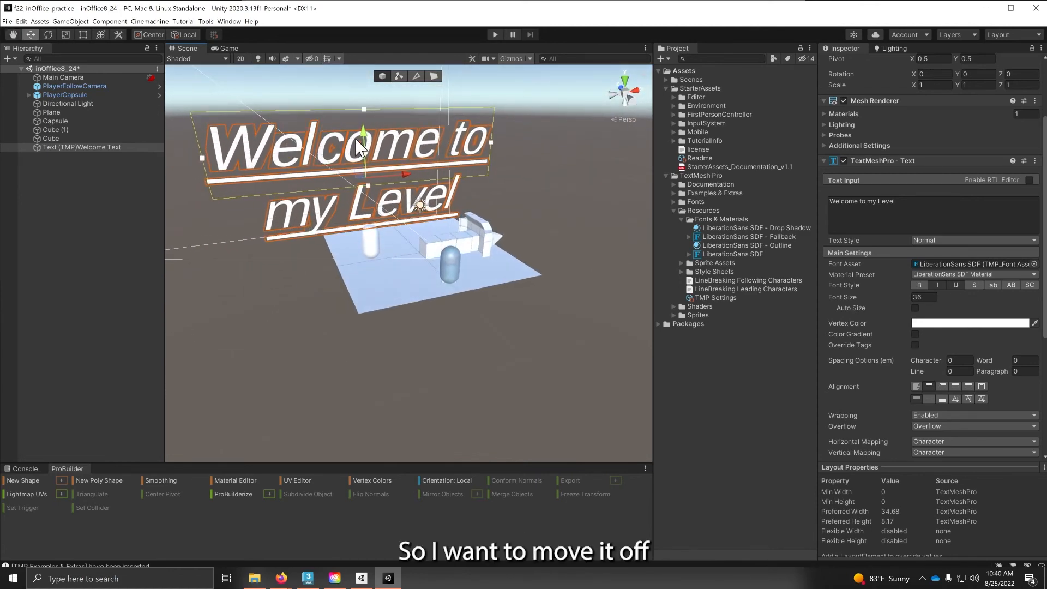
drag(362, 135, 361, 100)
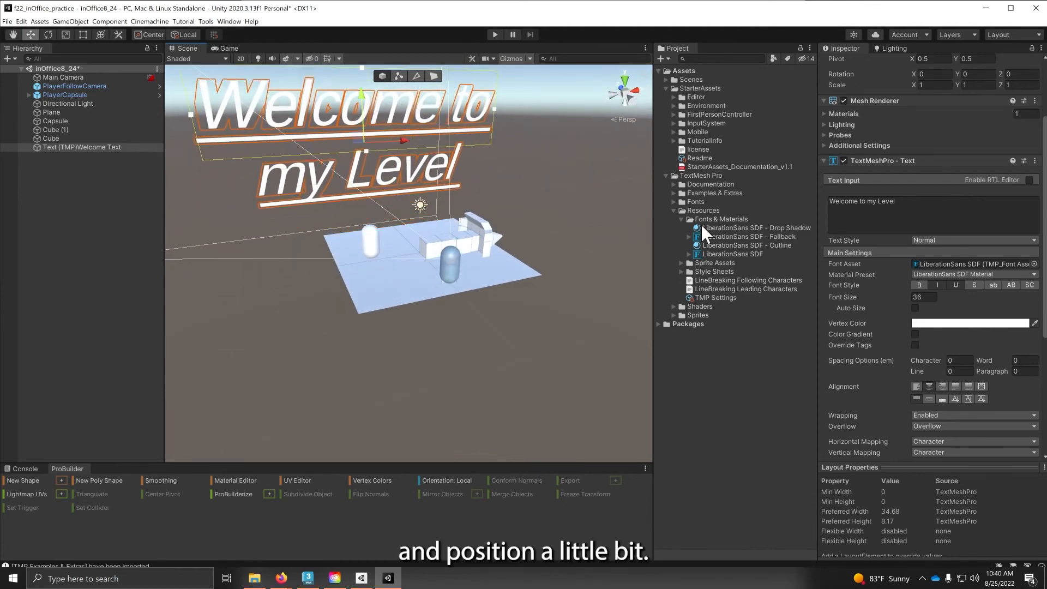
Step: Set the welcome text's font size to 22 and lower it closer to the ground plane
click(920, 298)
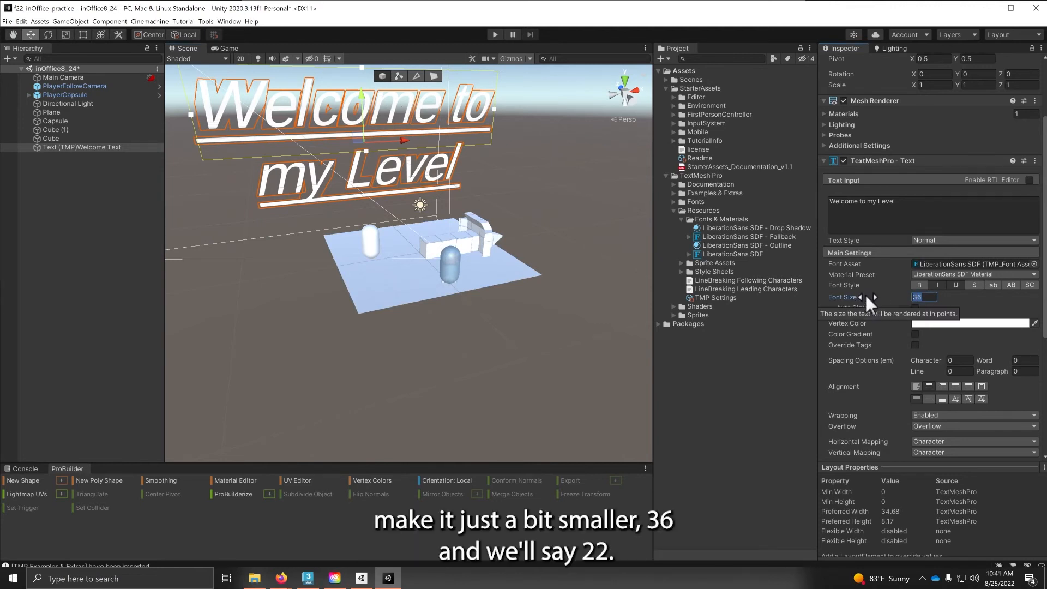
text(22)
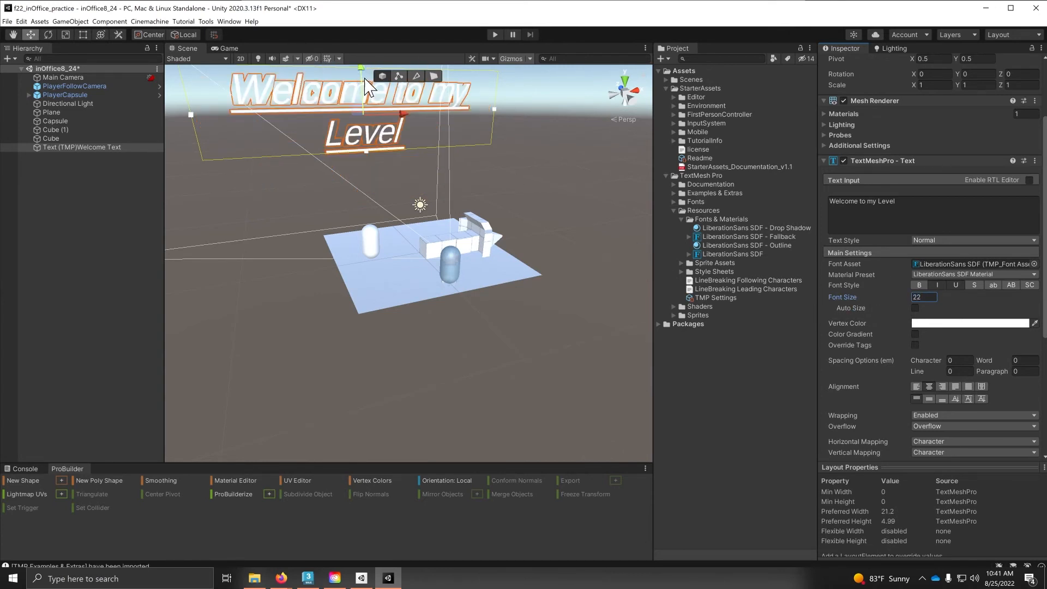
drag(362, 69, 370, 136)
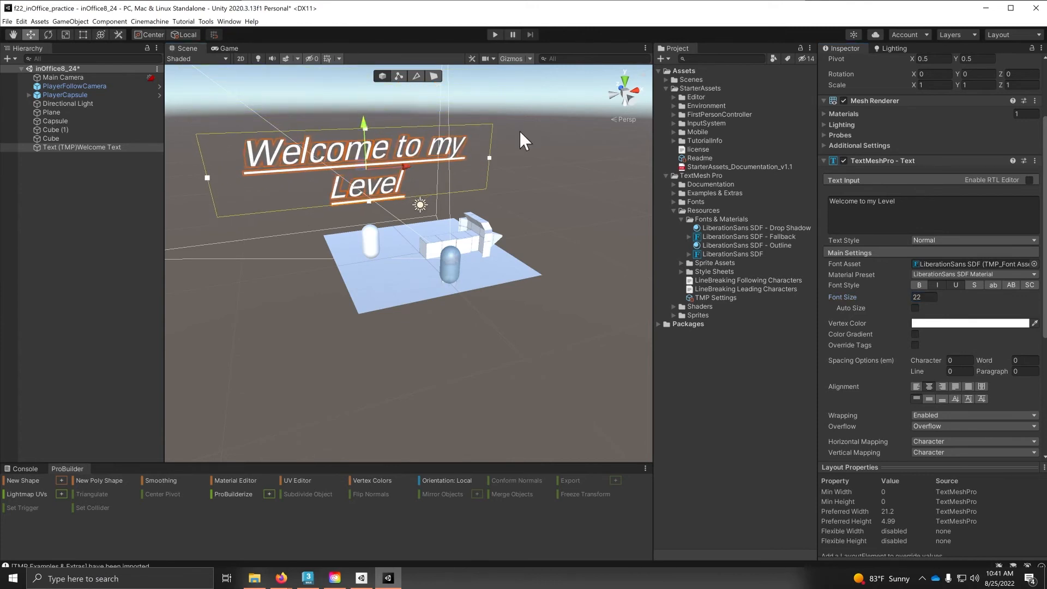
Step: Try out other vertex colors for the welcome text and deselect it
click(949, 322)
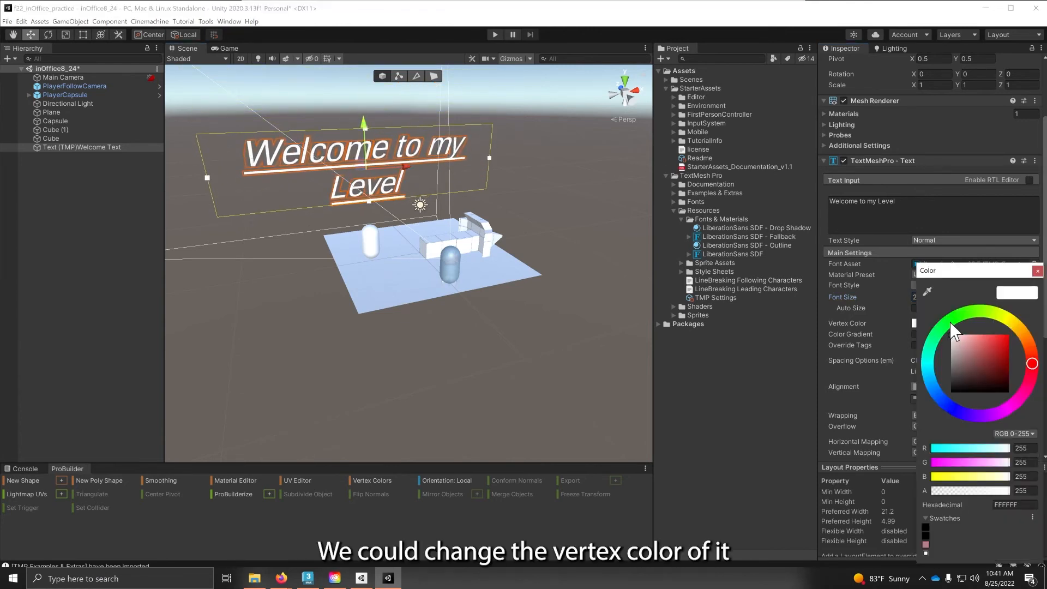
mouse_move(969, 350)
mouse_down()
mouse_move(1003, 335)
mouse_move(1005, 355)
mouse_move(986, 356)
mouse_move(1007, 323)
mouse_move(1026, 340)
mouse_move(931, 341)
mouse_up()
click(554, 399)
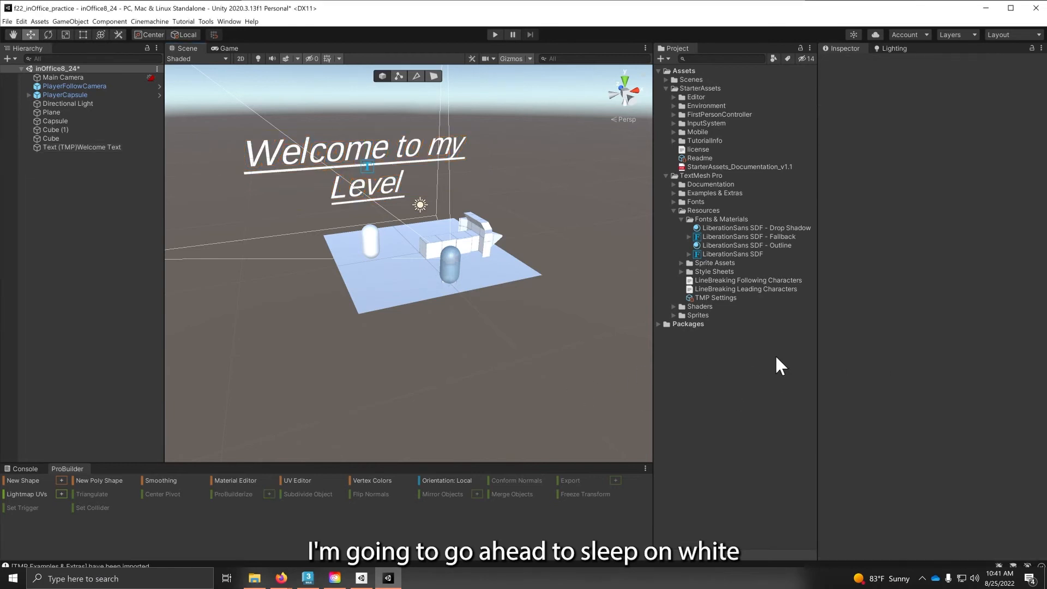
Step: Play the scene to check the welcome text from the player's view, and stop play mode
click(495, 34)
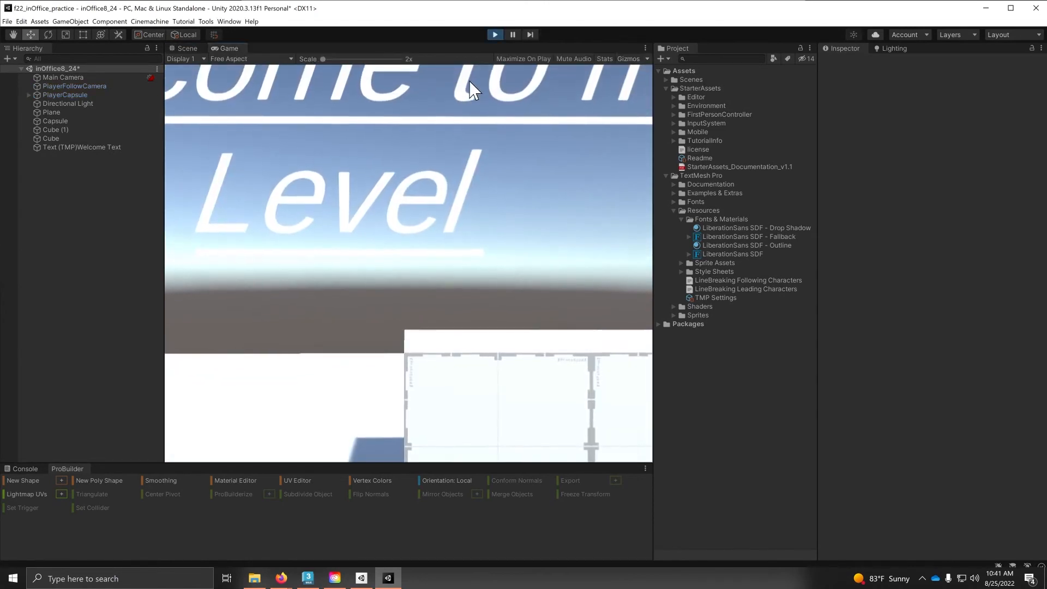
click(428, 162)
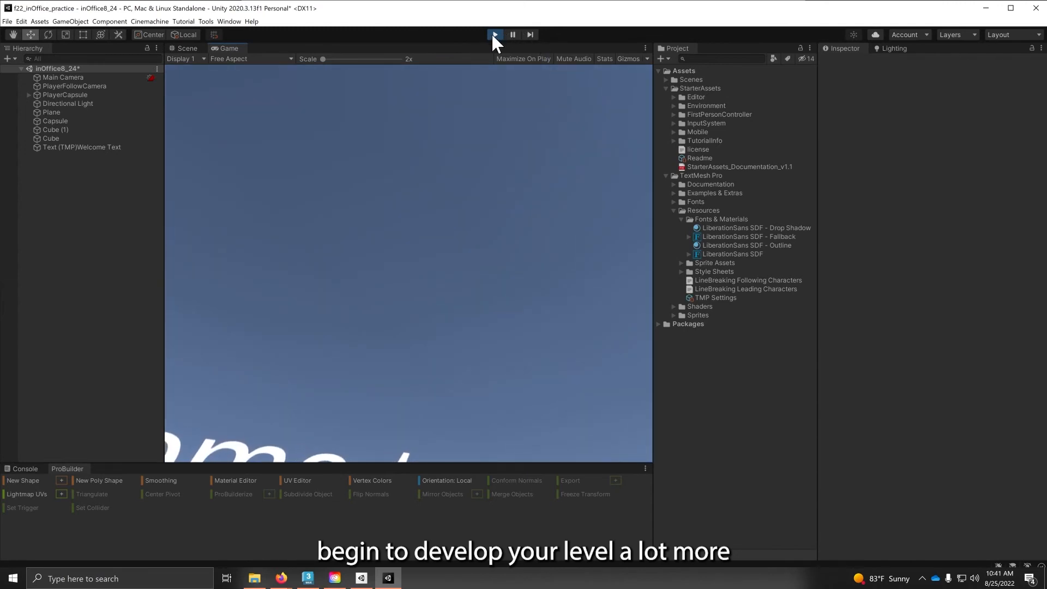
click(494, 35)
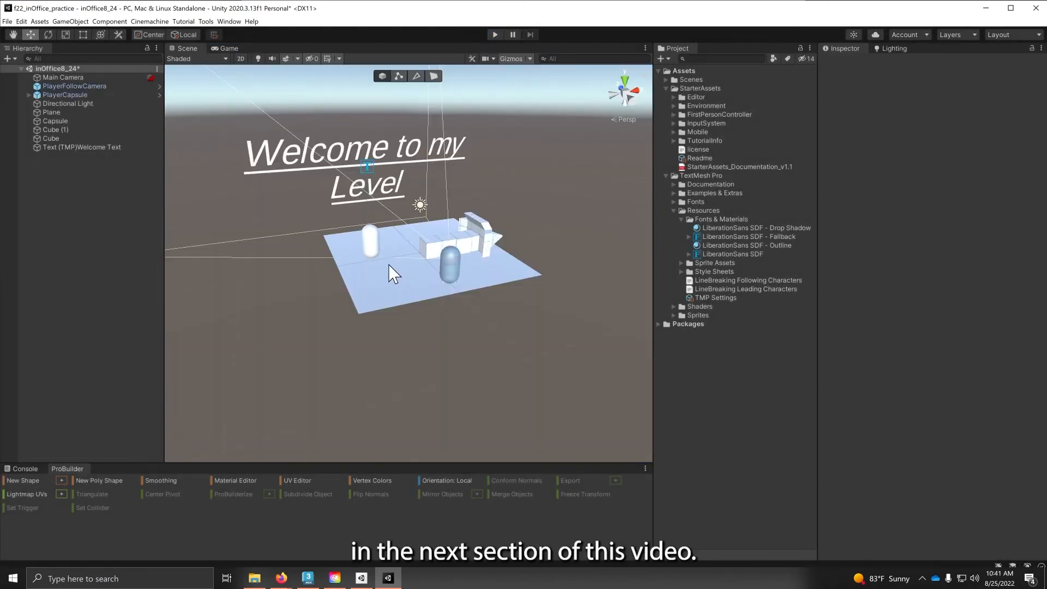
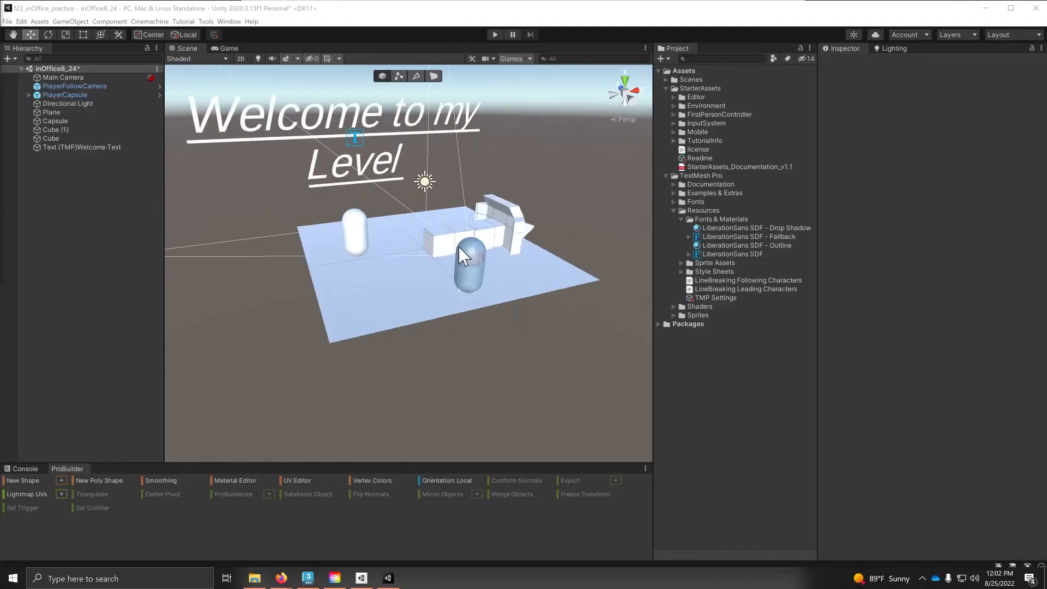
Step: Add a new 1 × 1 × 1 ProBuilder cube and place it on the ground plane at X 0, Y 0, Z 5
alt+drag(510, 246, 317, 234)
click(45, 480)
drag(451, 261, 551, 244)
alt+drag(185, 218, 305, 216)
Step: Extrude the new cube's side faces along the plane's edges to start the walls of the first room
scroll(305, 216, up, 3)
scroll(306, 218, up, 3)
click(433, 76)
click(389, 267)
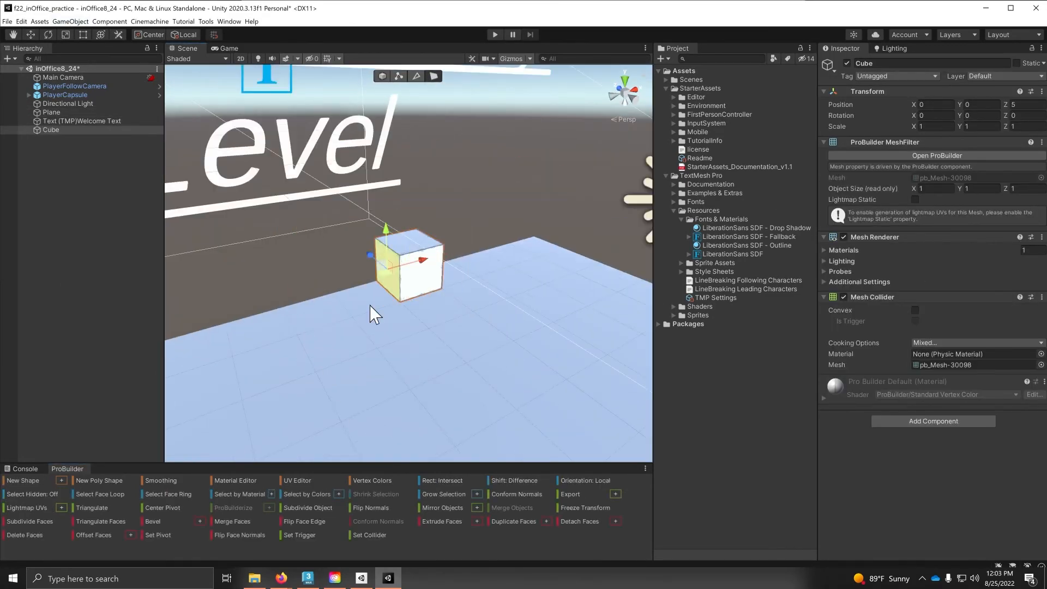
shift+drag(420, 260, 305, 327)
shift+drag(316, 361, 297, 383)
alt+drag(436, 327, 262, 317)
click(421, 270)
shift+drag(457, 288, 603, 365)
alt+drag(305, 366, 456, 370)
Step: Extrude the open wall ends along the plane's next edges to continue the room outline
click(519, 230)
shift+click(220, 338)
alt+drag(404, 349, 489, 338)
shift+drag(376, 262, 491, 294)
alt+drag(371, 322, 446, 314)
shift+drag(390, 237, 491, 272)
middle_drag(491, 274, 402, 216)
shift+drag(401, 216, 436, 227)
Step: Extrude both wall ends toward each other along the last side, leaving a gap for a doorway
alt+drag(463, 240, 235, 245)
click(210, 249)
click(530, 242)
shift+drag(568, 241, 443, 254)
click(203, 263)
shift+drag(246, 265, 370, 245)
Step: Select all top faces of the walls and extrude them upward to a total height of about 3 units
alt+drag(218, 262, 355, 338)
shift+click(306, 205)
shift+click(437, 222)
shift+click(327, 309)
shift+click(241, 286)
shift+click(409, 330)
shift+click(419, 294)
alt+drag(332, 272, 383, 264)
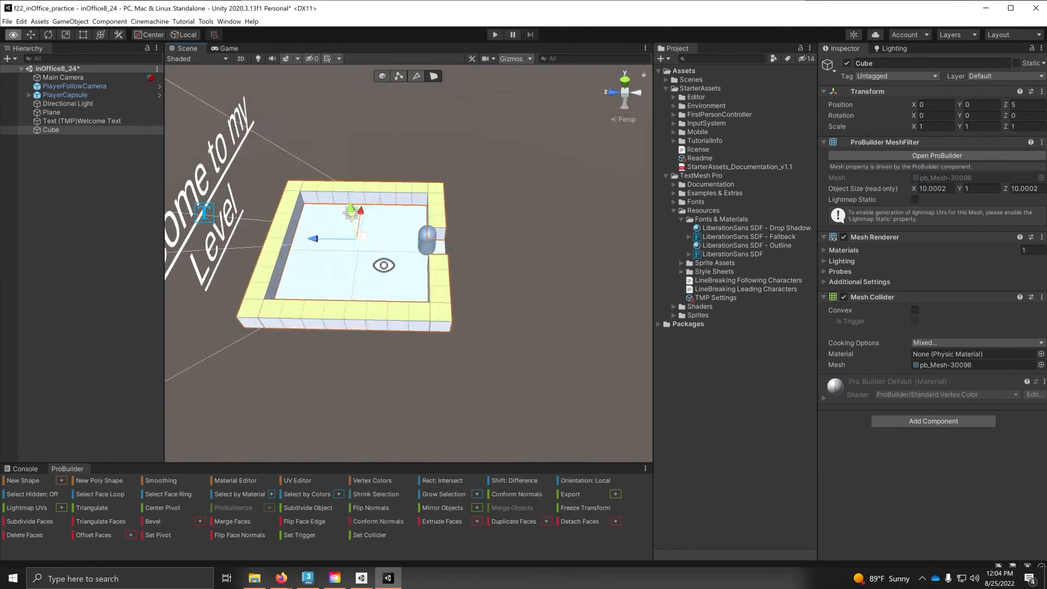
shift+drag(352, 191, 350, 147)
alt+drag(371, 272, 334, 244)
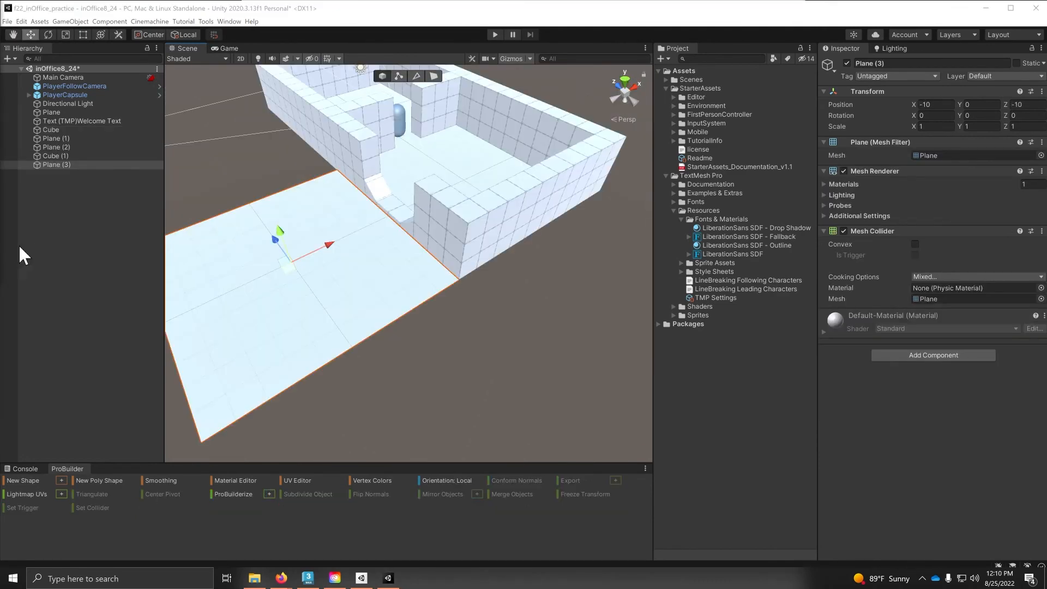
Step: Duplicate the walls for the third room and extend their end face to close the open side, checking it in play mode
scroll(416, 322, up, 3)
key(ctrl+d)
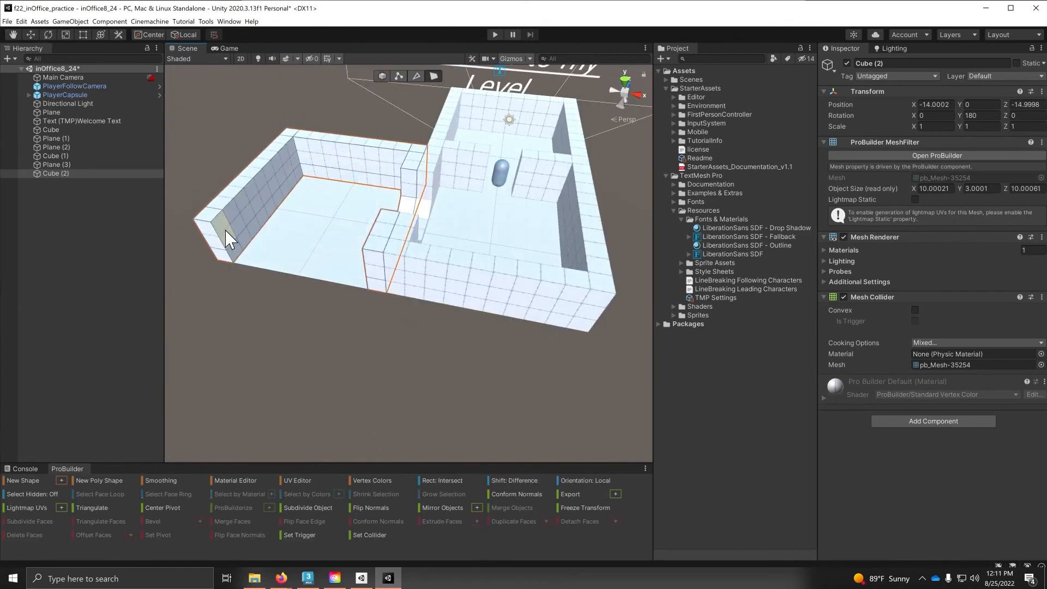
click(229, 238)
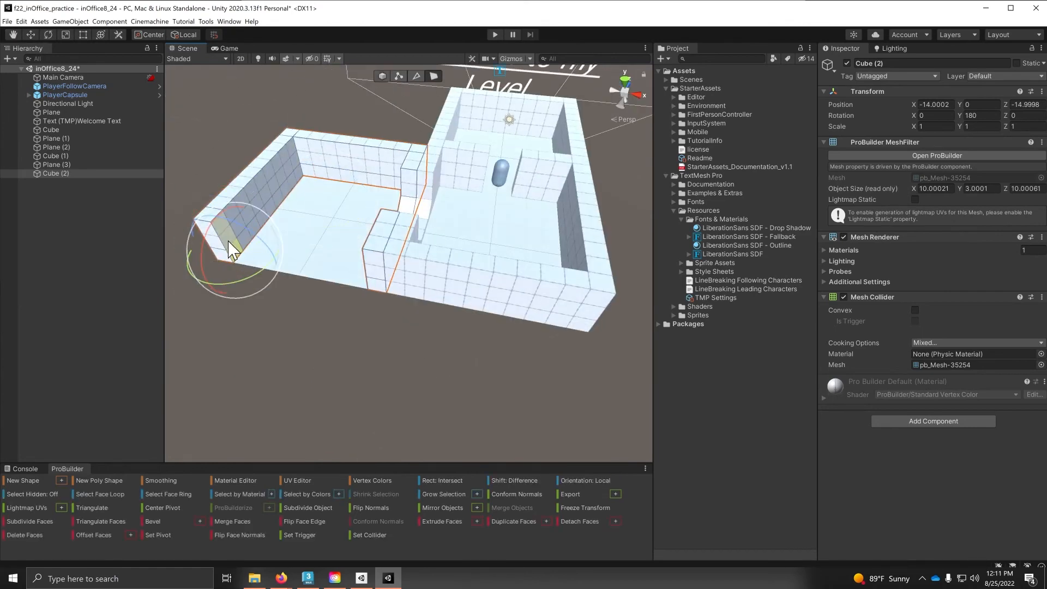
alt+drag(231, 238, 185, 295)
click(359, 303)
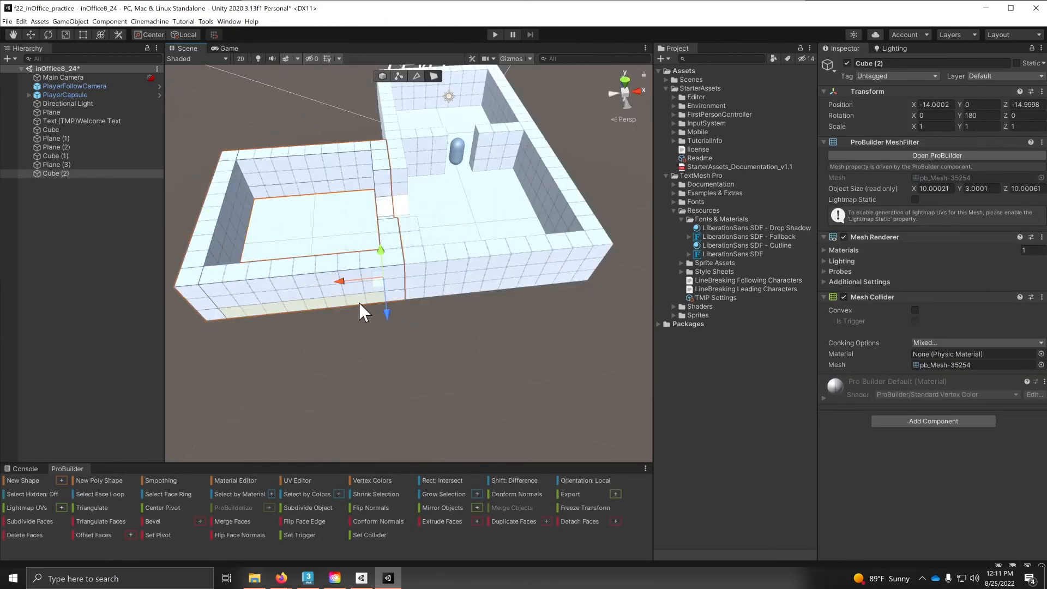
click(495, 35)
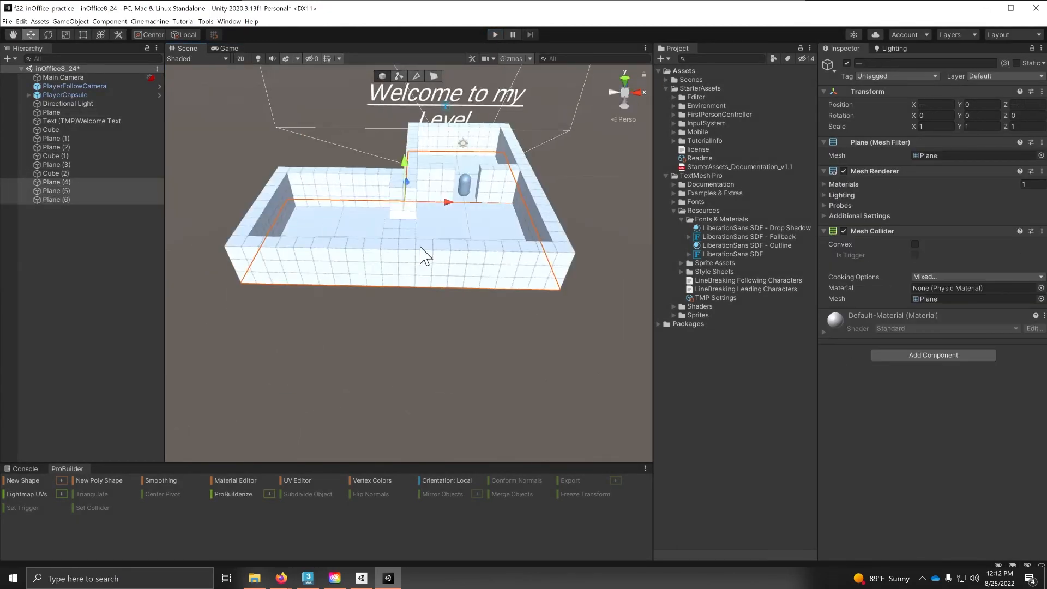
Step: Raise the three duplicated planes to Y 3 and flip them 180° about Z as ceilings, checking them in play mode
alt+drag(420, 247, 417, 175)
drag(404, 182, 406, 154)
alt+drag(376, 188, 365, 325)
key(e)
alt+drag(450, 139, 447, 82)
ctrl+drag(444, 151, 975, 98)
alt+drag(515, 156, 456, 192)
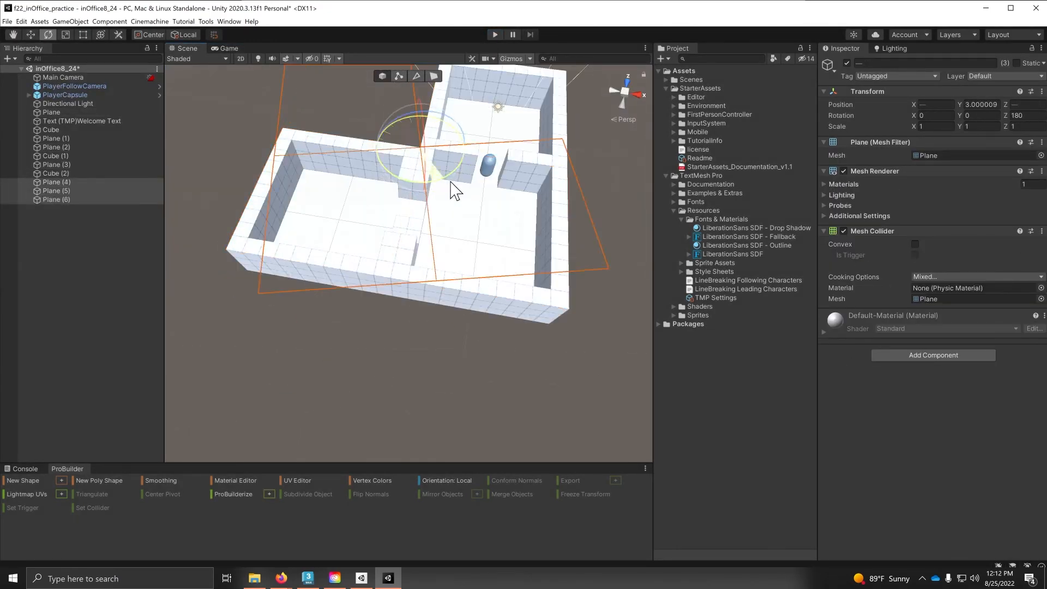
click(493, 36)
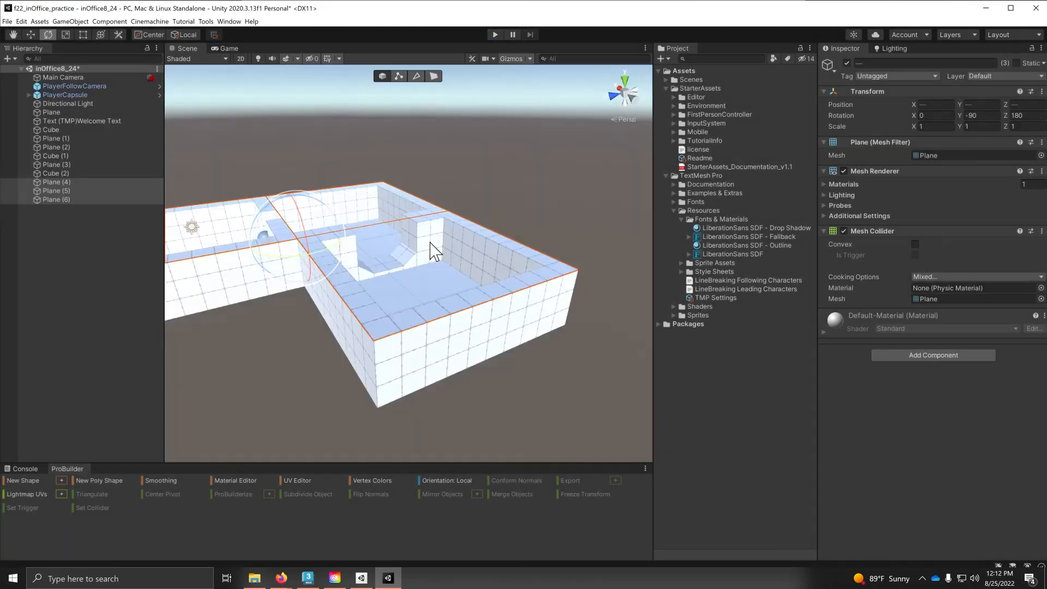
alt+drag(432, 251, 299, 322)
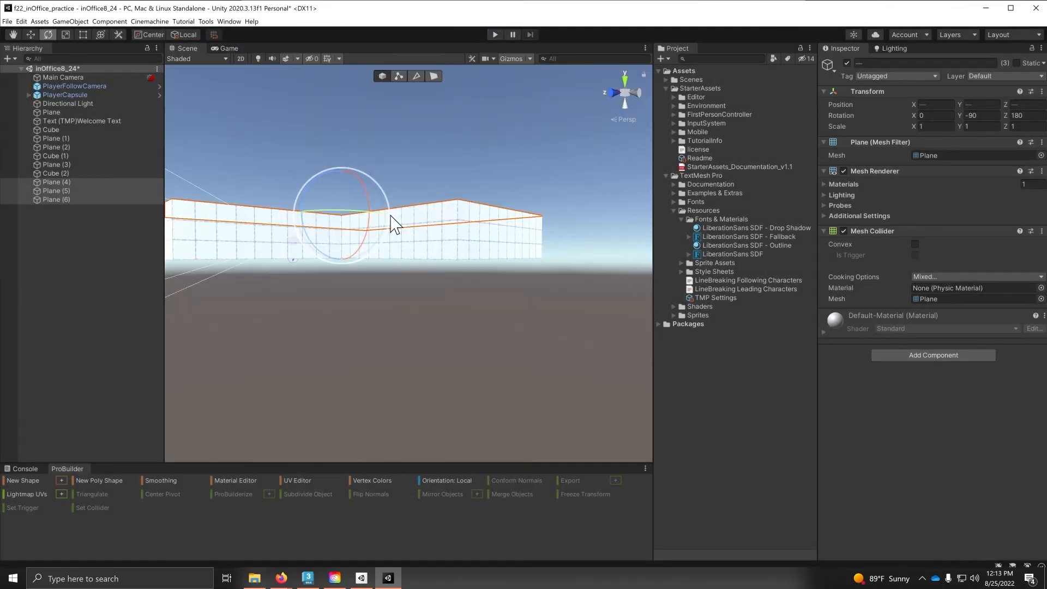
Step: Build a new ProBuilder cylinder and move it down into the first room near the corner
click(131, 158)
click(121, 211)
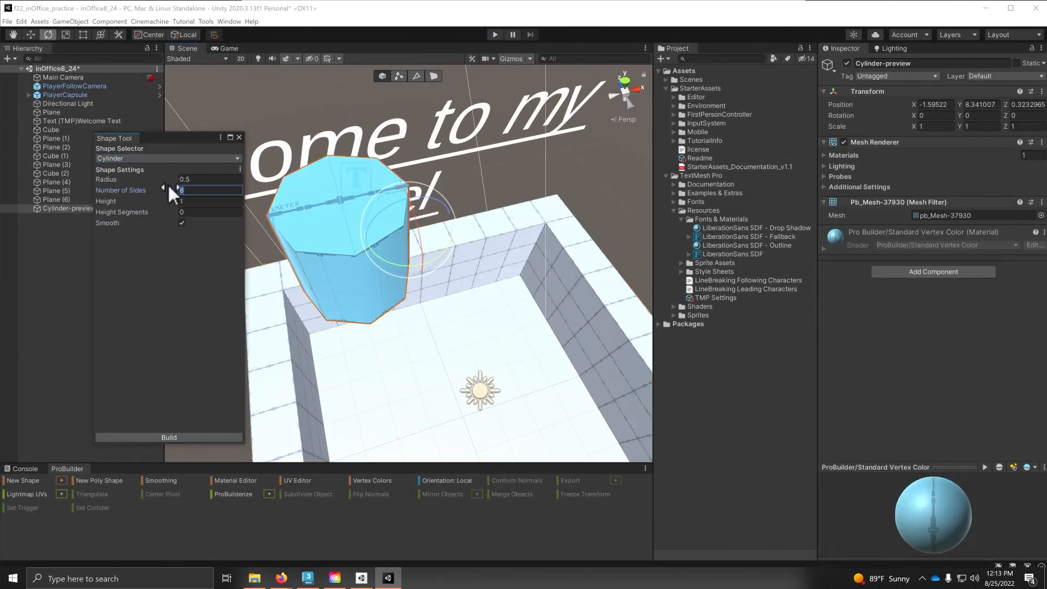
click(169, 437)
key(w)
drag(392, 229, 467, 285)
key(f)
scroll(411, 344, down, 5)
Step: Scale all faces of the cylinder to a size of about 0.76 × 1.98 × 0.75
click(434, 77)
key(ctrl+a)
key(r)
drag(409, 264, 377, 265)
drag(408, 220, 409, 151)
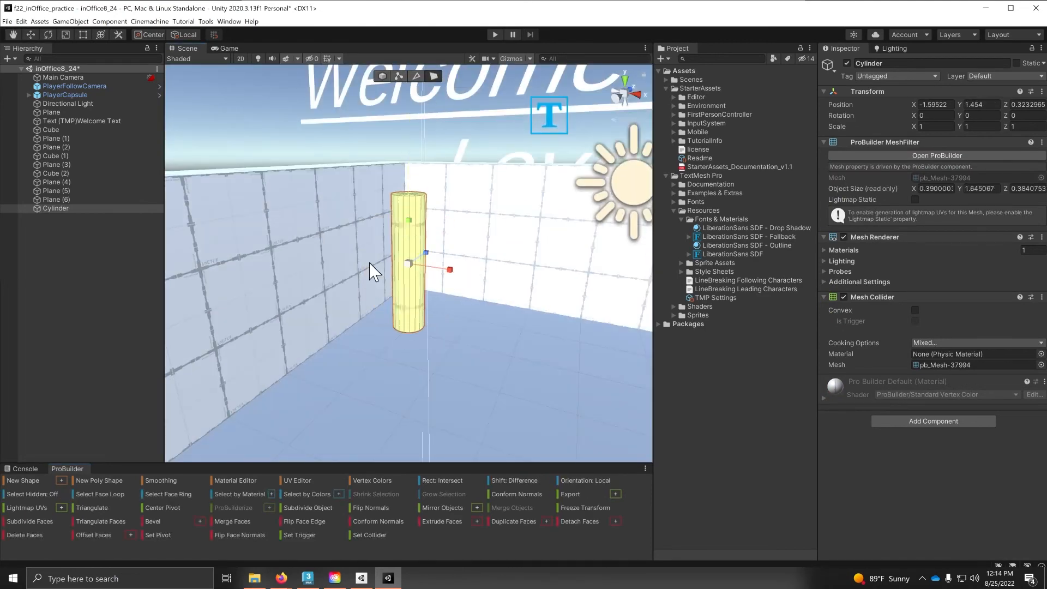
drag(409, 263, 411, 229)
Step: Lower the cylinder to the floor at Y 0.606 and shift it toward the corner to Z 1.771
click(382, 76)
alt+drag(360, 305, 431, 234)
key(w)
drag(407, 223, 405, 304)
alt+drag(491, 305, 416, 406)
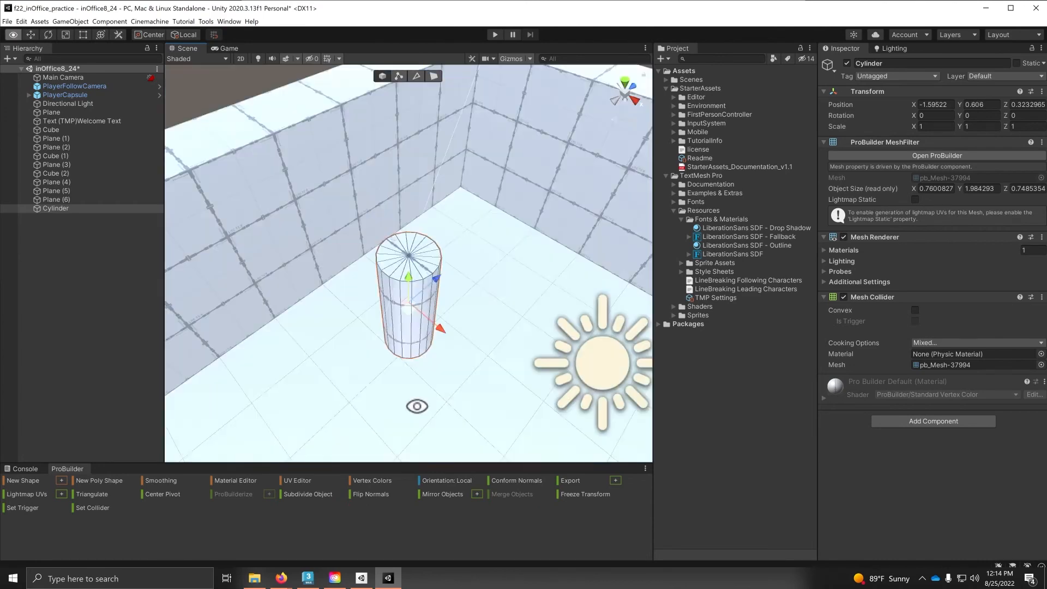
drag(427, 264, 447, 235)
Step: Enlarge the cylinder's faces to about 1.12 × 2.10 × 1.10 and check its size in play mode
alt+drag(362, 234, 376, 191)
click(434, 76)
key(r)
drag(398, 219, 428, 256)
alt+drag(428, 306, 415, 234)
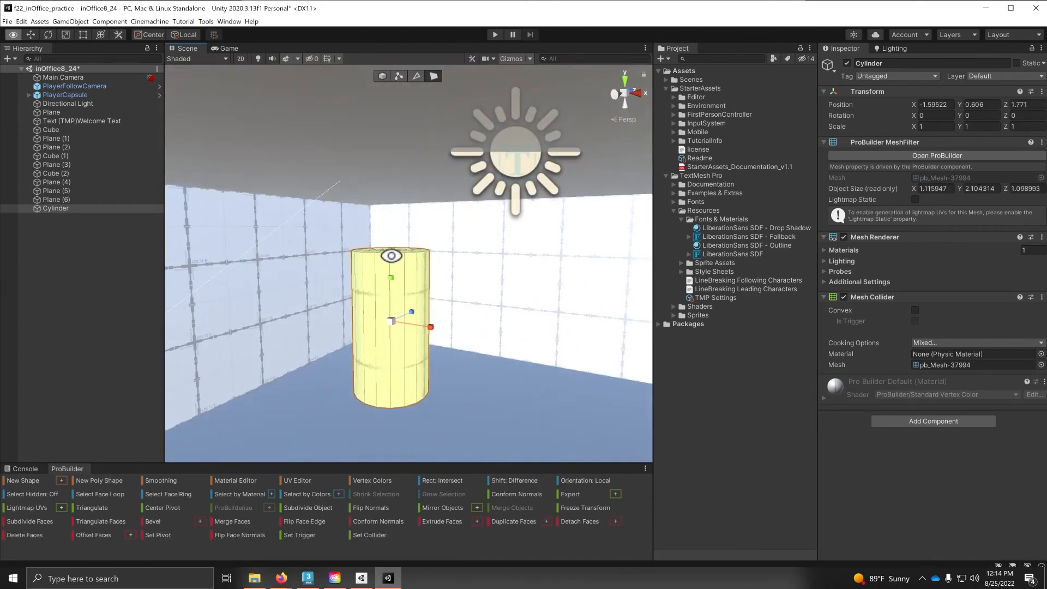
click(494, 35)
click(495, 35)
Step: Move the whole cylinder farther into the room's corner, to X -1.978 and Z 2.502
alt+drag(431, 180, 402, 378)
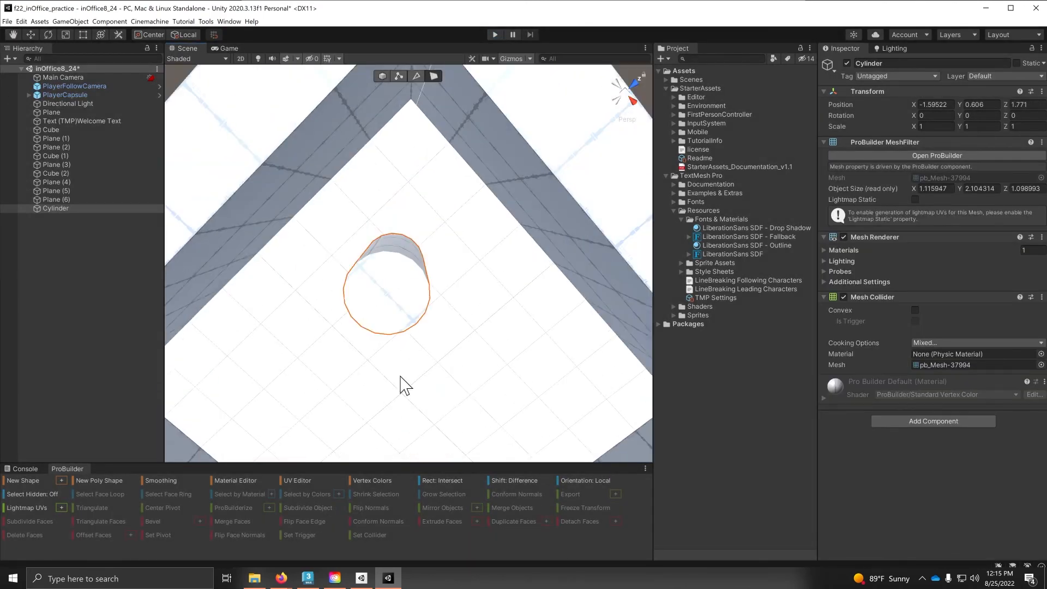
click(382, 76)
drag(400, 283, 415, 241)
scroll(414, 245, down, 5)
alt+drag(382, 328, 180, 393)
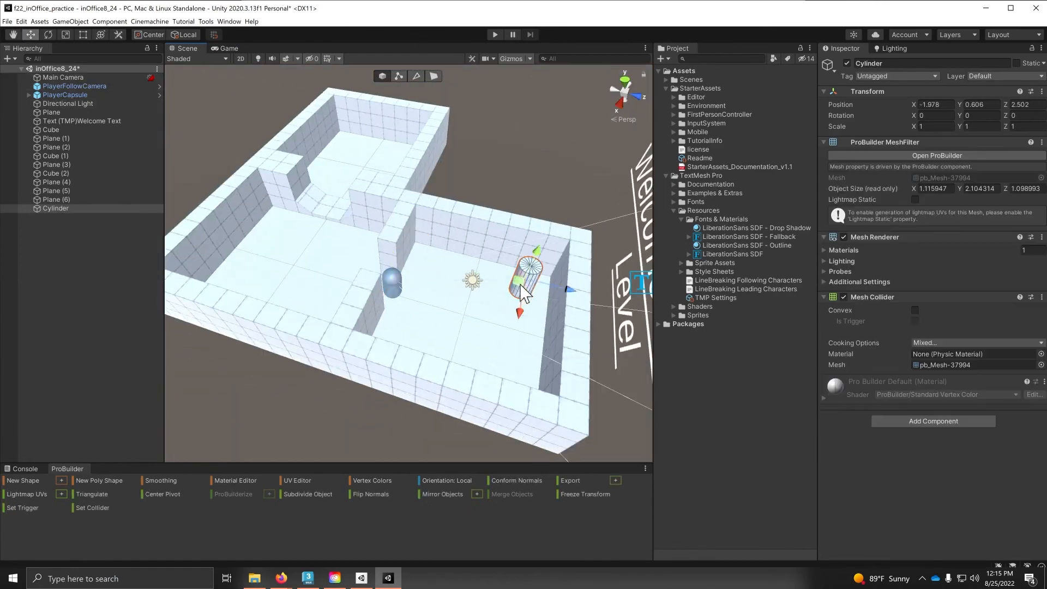
Step: Try out a duplicate of the cylinder elsewhere in the level and delete it
key(ctrl+d)
drag(569, 290, 253, 279)
alt+drag(338, 289, 620, 246)
key(Delete)
alt+drag(393, 272, 361, 329)
Step: Rename the first room's wall cube as Walls
click(52, 129)
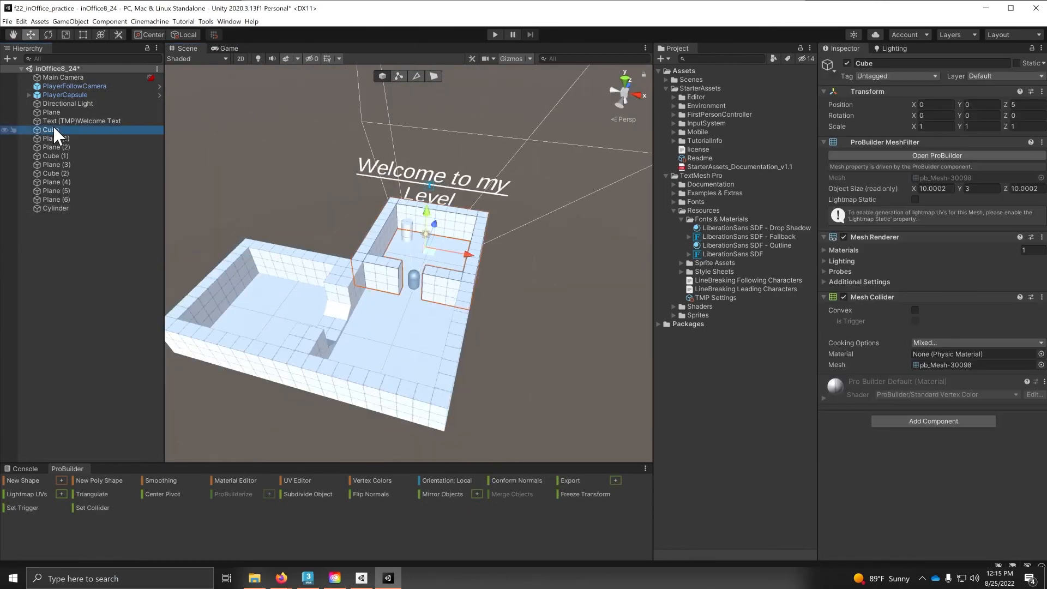
double_click(51, 129)
key(F2)
text(Walls)
key(Return)
Step: Nest Cube (1) and Cube (2) under the Walls object as its children
click(56, 157)
key(F2)
drag(55, 157, 51, 131)
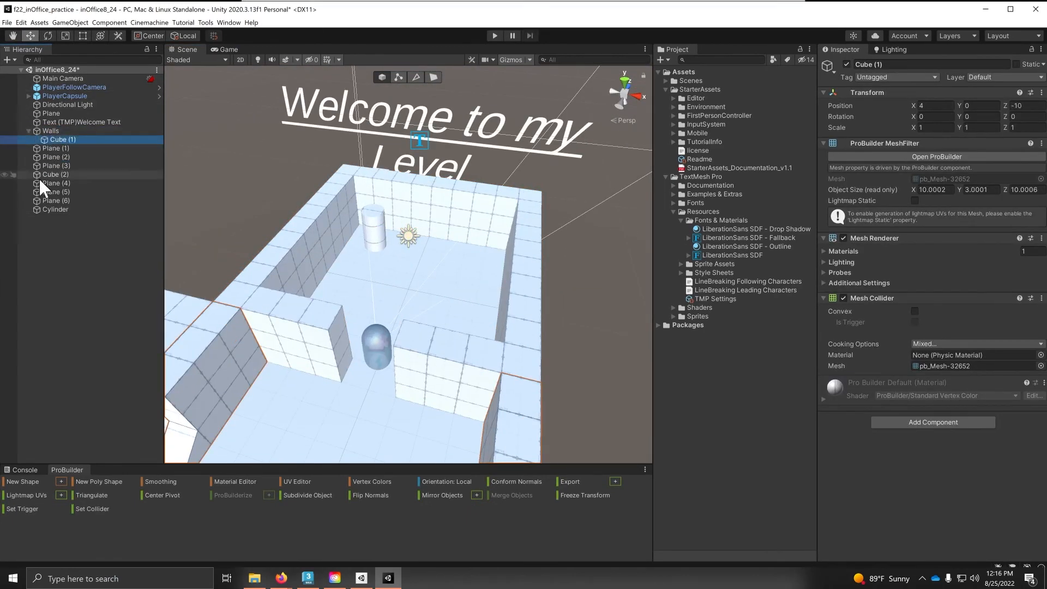
drag(38, 175, 52, 131)
Step: Rename Plane (1) as Floor
double_click(52, 156)
right_click(54, 157)
click(89, 207)
text(Floor)
key(Return)
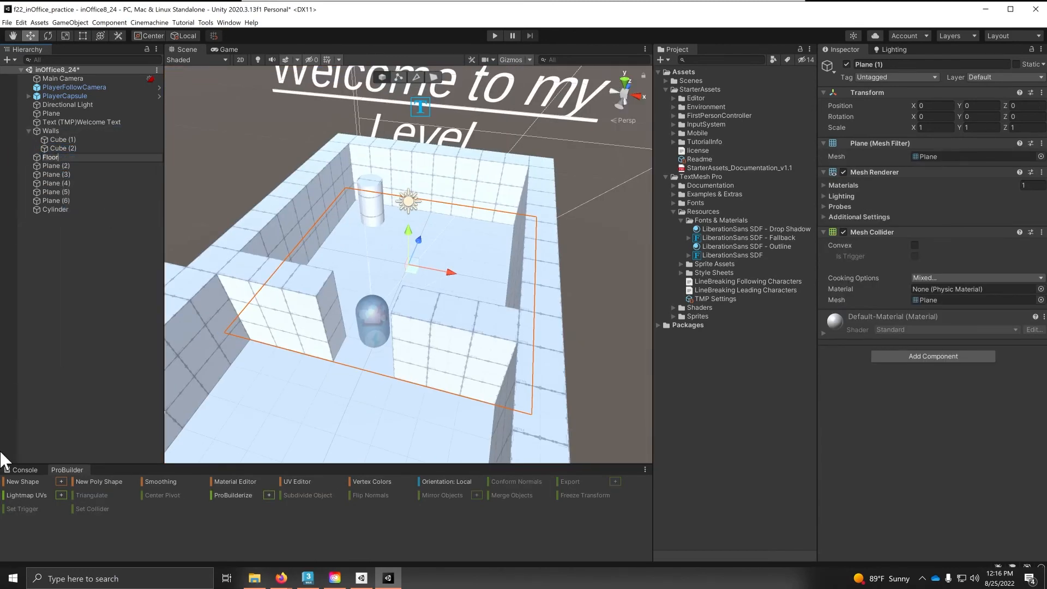
Step: Change the name of the Floor object to the plural Floors
double_click(52, 166)
right_click(55, 165)
key(Escape)
click(64, 157)
key(F2)
click(106, 156)
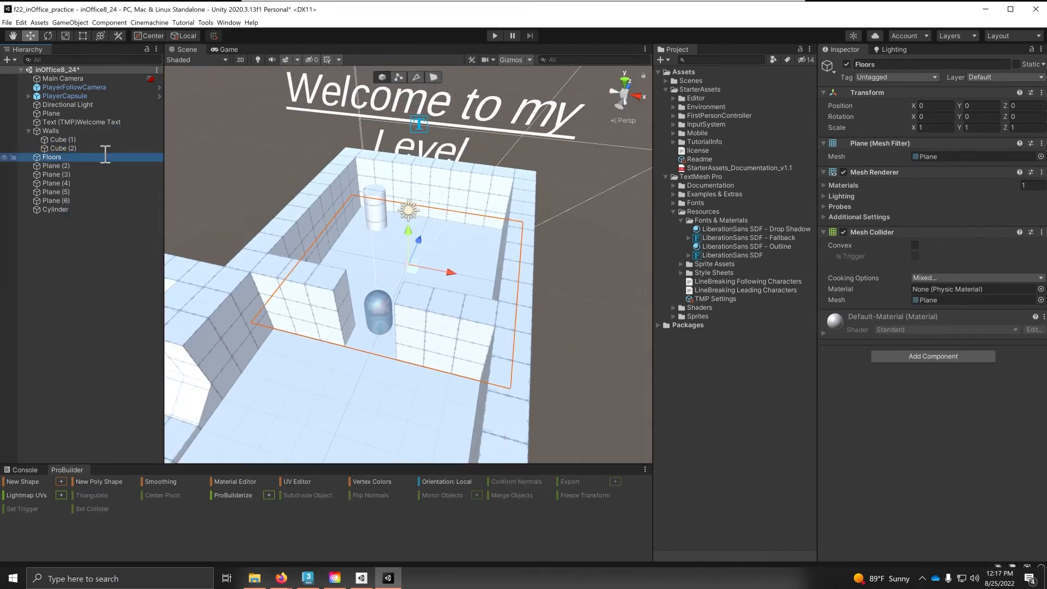
text(s)
key(Return)
Step: Nest Plane (2) through Plane (6) under Floors and rename the cylinder as lights
click(59, 165)
shift+click(56, 201)
right_click(57, 207)
click(90, 258)
text(lights)
key(Return)
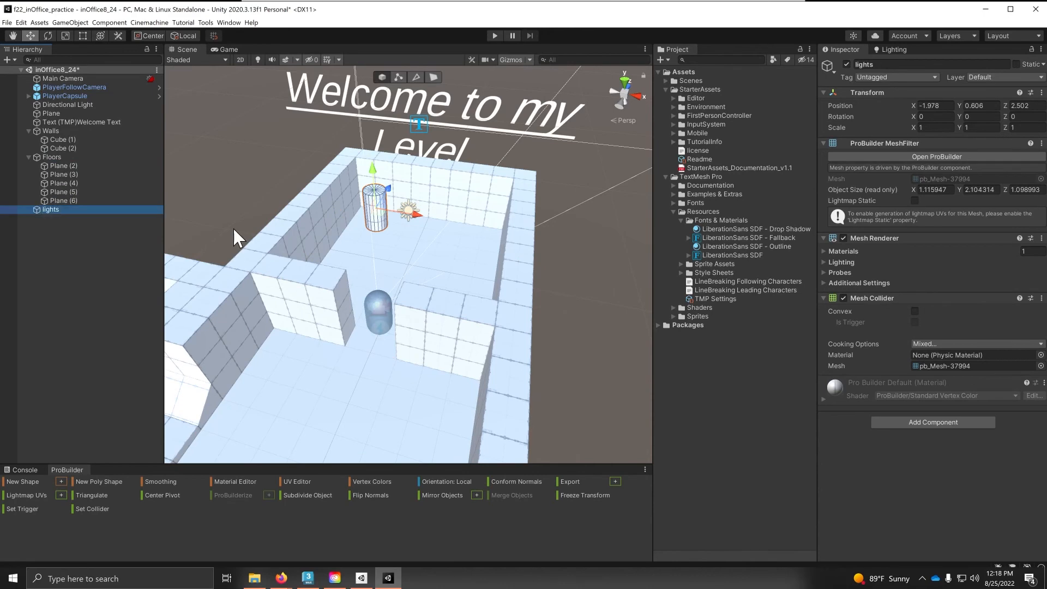
Step: Collapse the open asset folders and create a new folder named Materials inside Assets
click(665, 90)
click(665, 97)
right_click(688, 72)
mouse_move(714, 78)
click(848, 78)
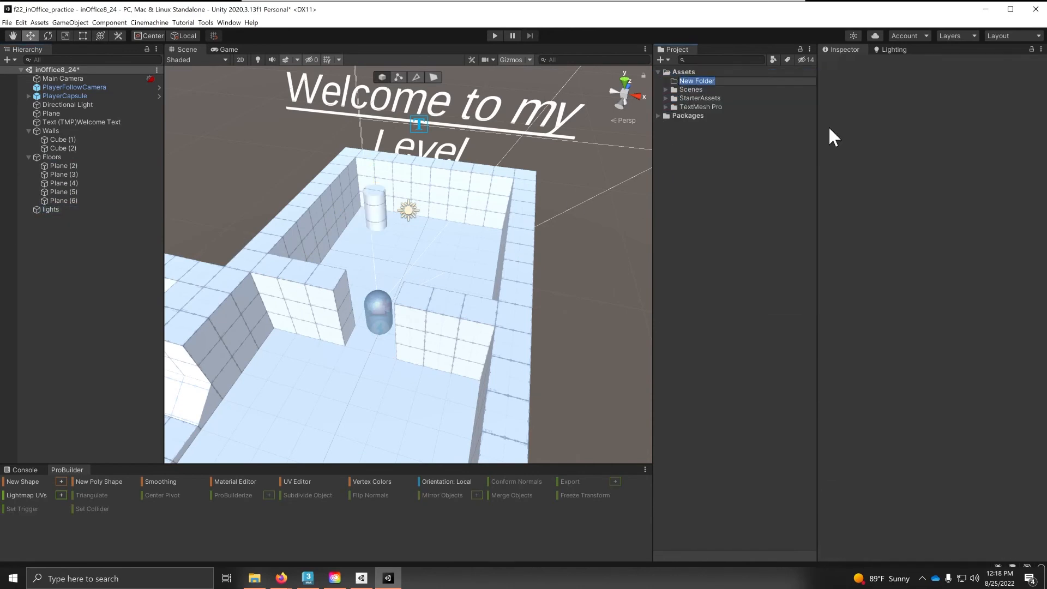
text(Materials)
key(Return)
Step: Create a new material named Walls inside the Materials folder
right_click(674, 81)
click(837, 250)
text(Walls)
key(Return)
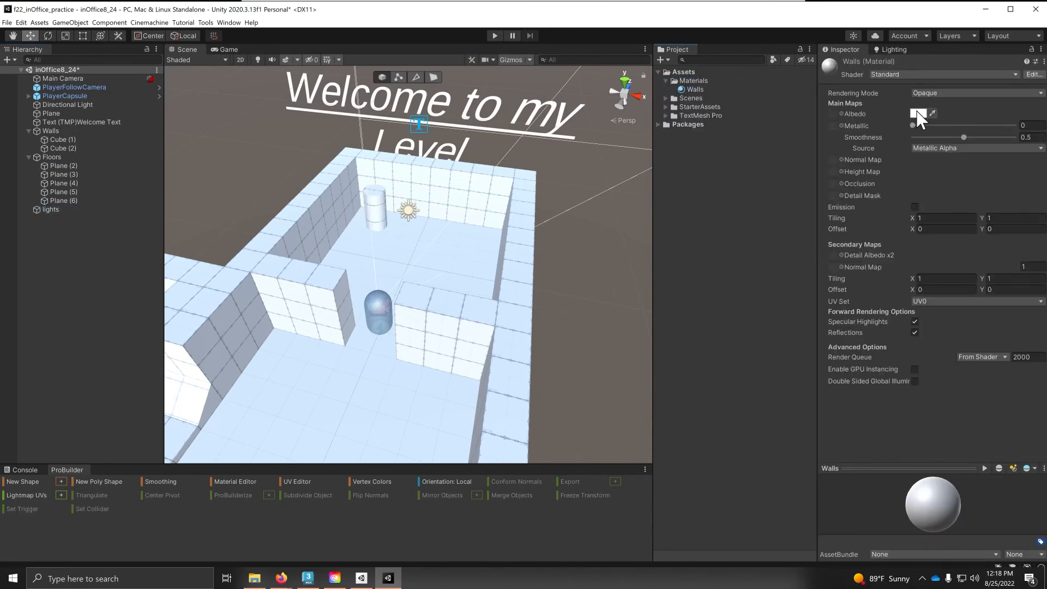
Step: Set the Walls material's albedo to a golden yellow and apply it to all the wall objects
click(918, 114)
drag(1028, 180, 1034, 152)
drag(992, 186, 988, 166)
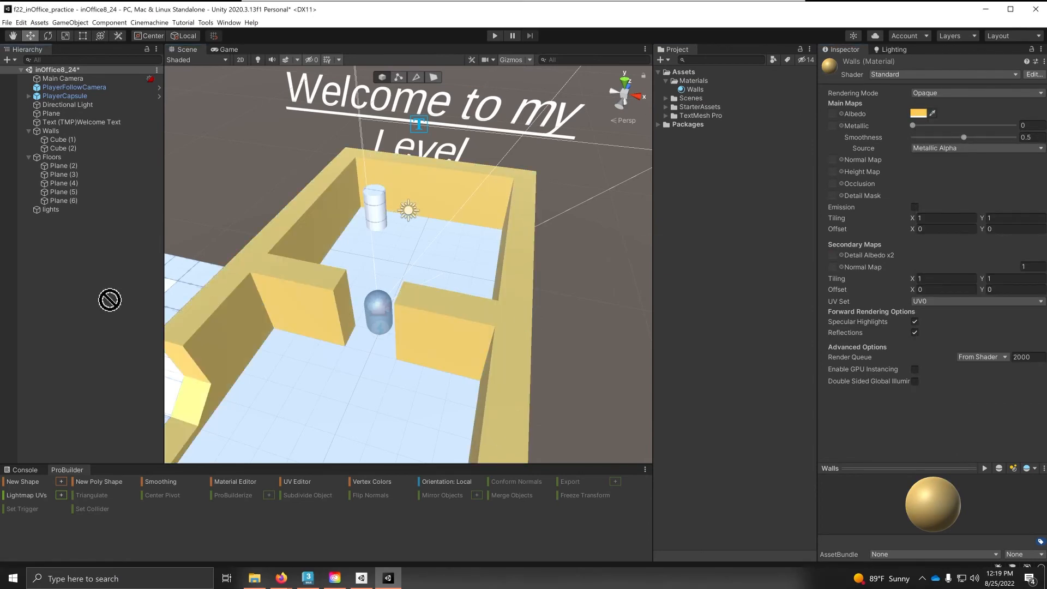
drag(943, 126, 930, 128)
scroll(403, 349, down, 3)
middle_drag(403, 404, 404, 321)
Step: Create another material named floors inside the Materials folder
right_click(695, 81)
mouse_move(721, 87)
click(857, 249)
text(floors)
key(Return)
Step: Set the floors material's albedo to orange, about FF9551, and apply it to the floor planes
click(919, 113)
click(1030, 175)
click(993, 173)
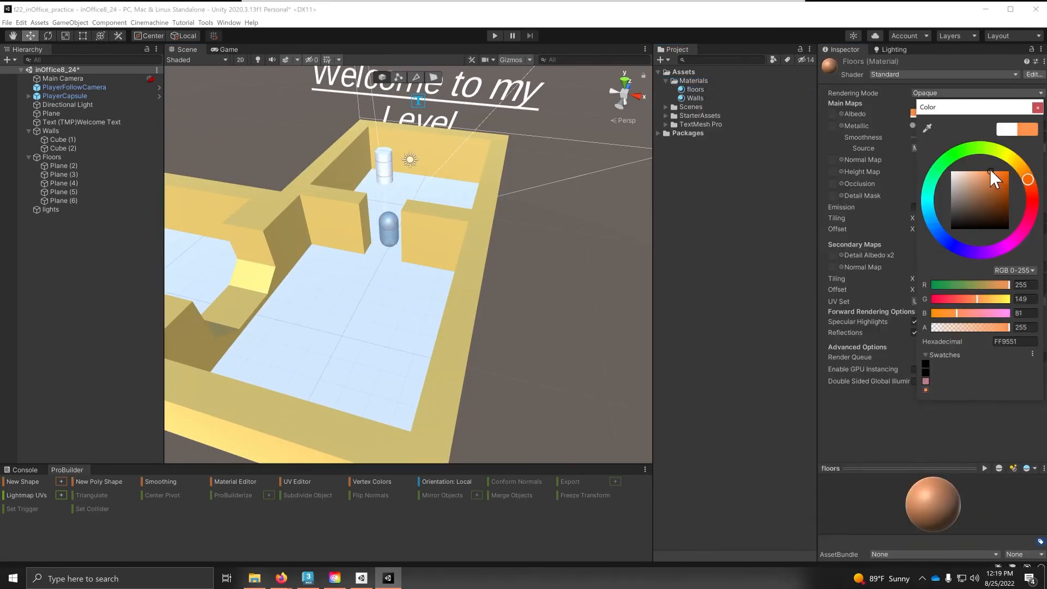
click(1037, 106)
drag(695, 90, 392, 385)
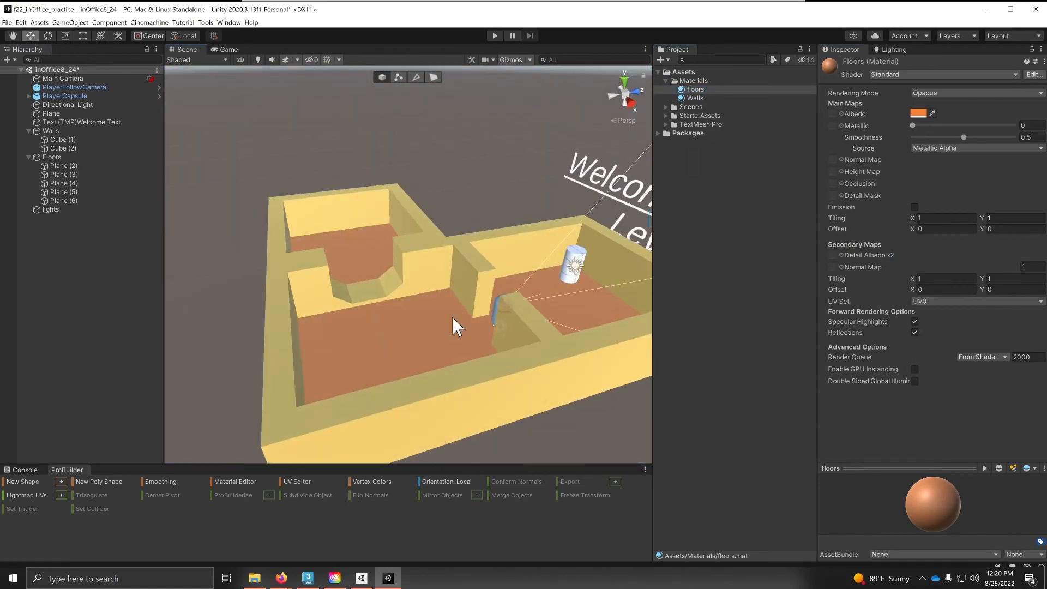
Step: Play the scene to check the new materials, stop it, and deactivate the Directional Light
click(494, 35)
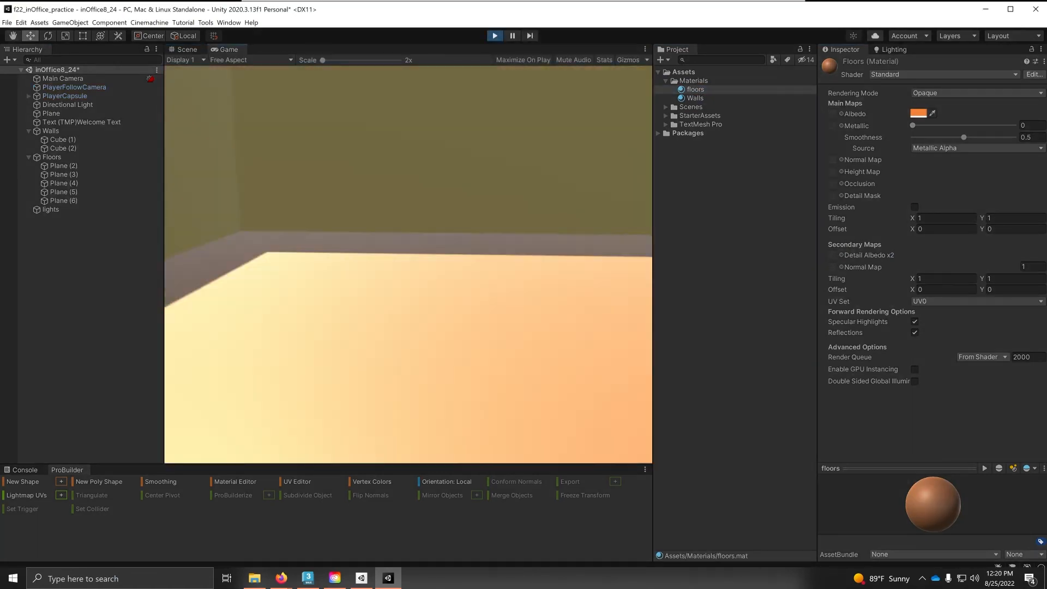
click(494, 35)
click(67, 105)
click(845, 62)
Step: Create new lighting settings, change the lightmapper, and switch on ambient occlusion
click(893, 50)
click(960, 99)
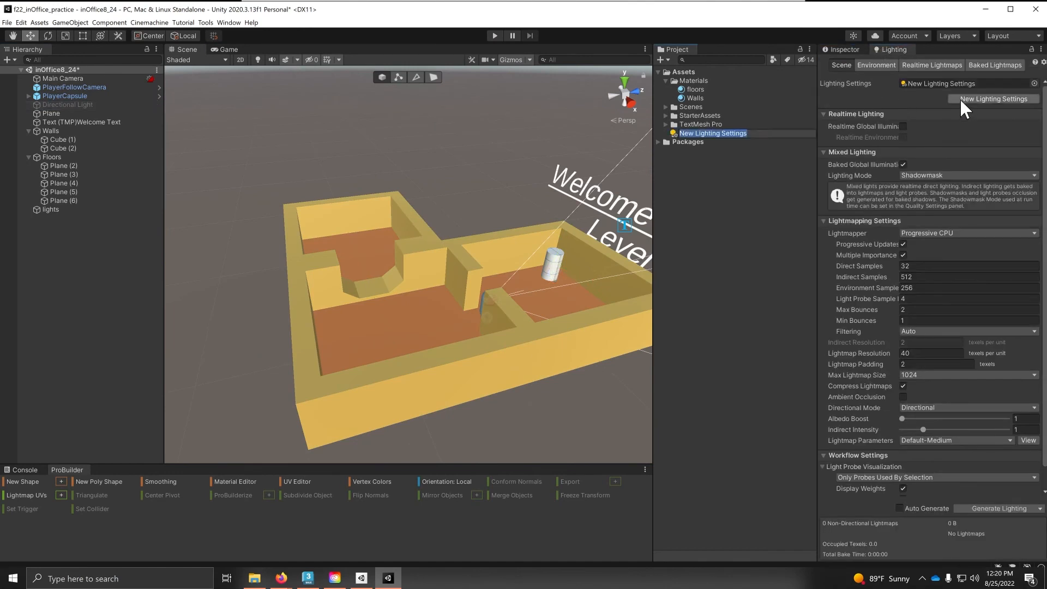
click(932, 234)
click(933, 266)
click(904, 396)
Step: Set the environment's skybox material to None and the environment lighting source to Color, and check the darkened scene in play mode
click(875, 65)
click(1040, 96)
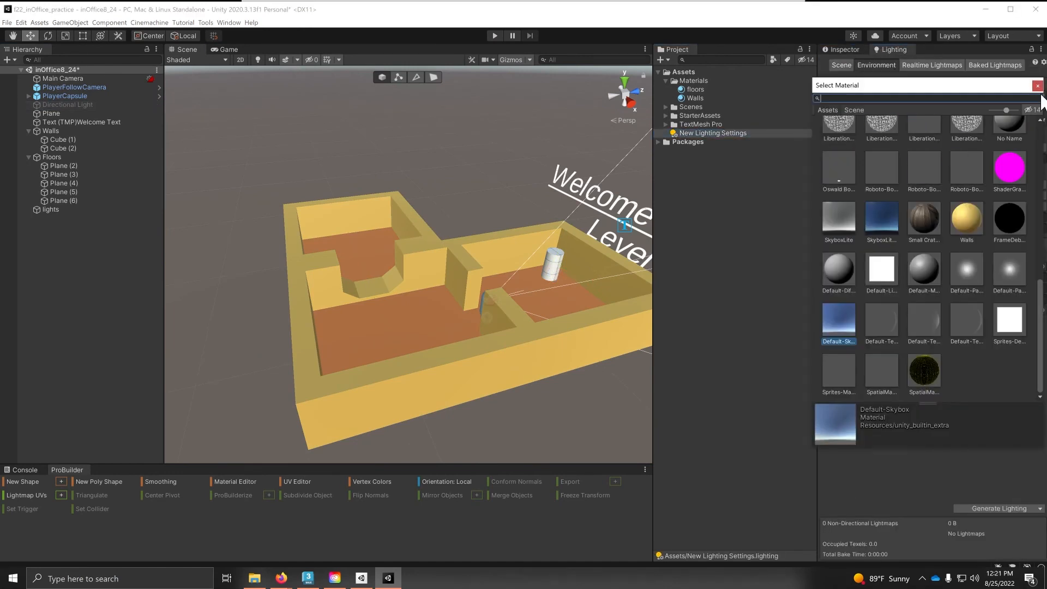
double_click(851, 144)
click(942, 148)
click(933, 181)
click(495, 36)
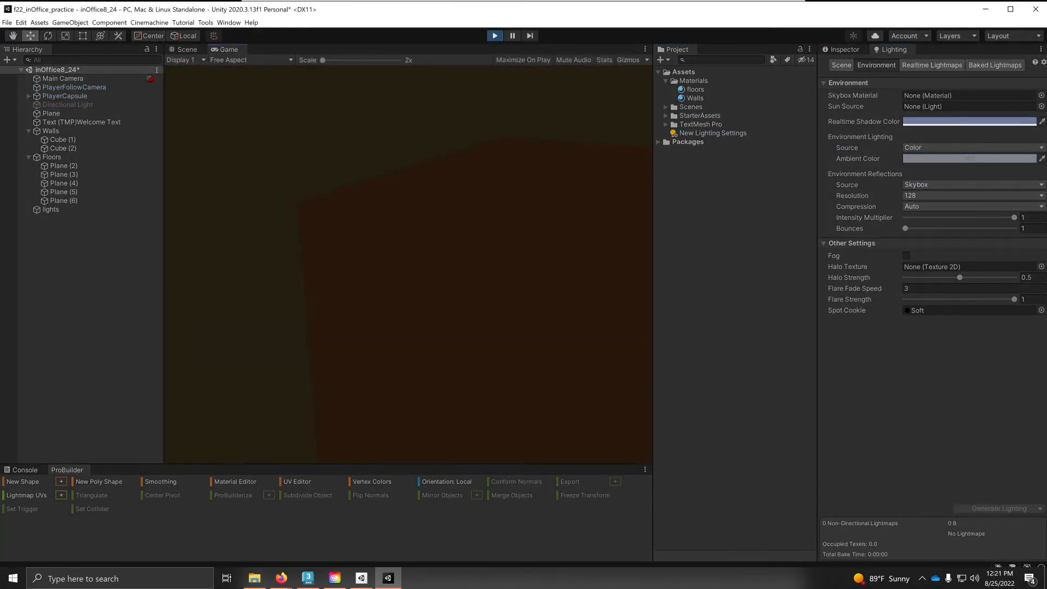
Step: Stop play mode and make the loose Plane a child of the Floors group
click(493, 39)
click(28, 131)
click(29, 140)
click(47, 114)
click(29, 140)
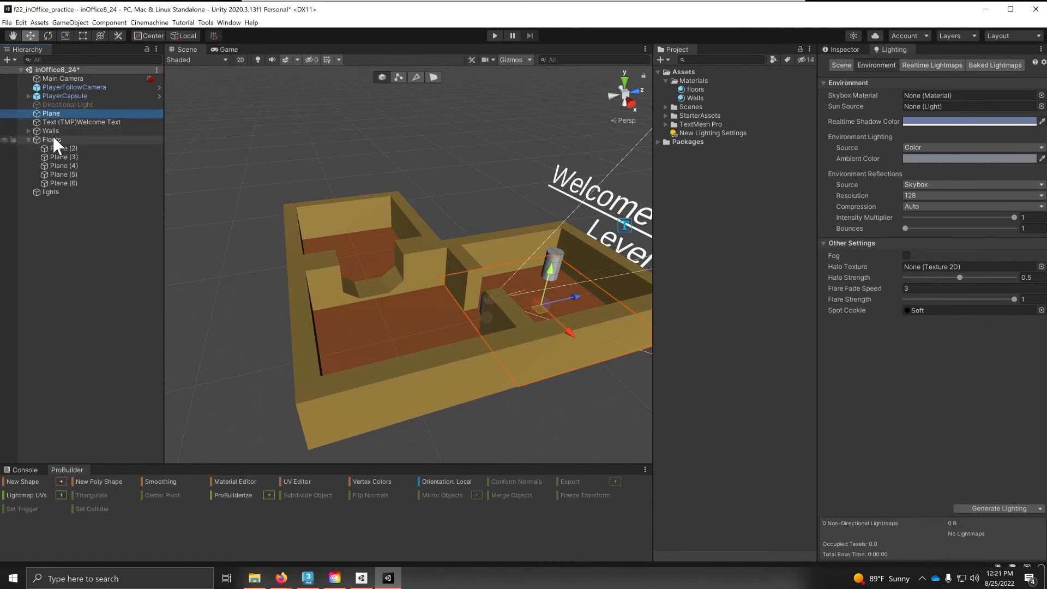
click(53, 140)
alt+drag(338, 322, 109, 327)
drag(47, 113, 57, 139)
click(58, 130)
Step: Create a new material named light-red in the Materials folder
alt+drag(447, 327, 354, 156)
right_click(680, 77)
mouse_move(692, 84)
click(867, 253)
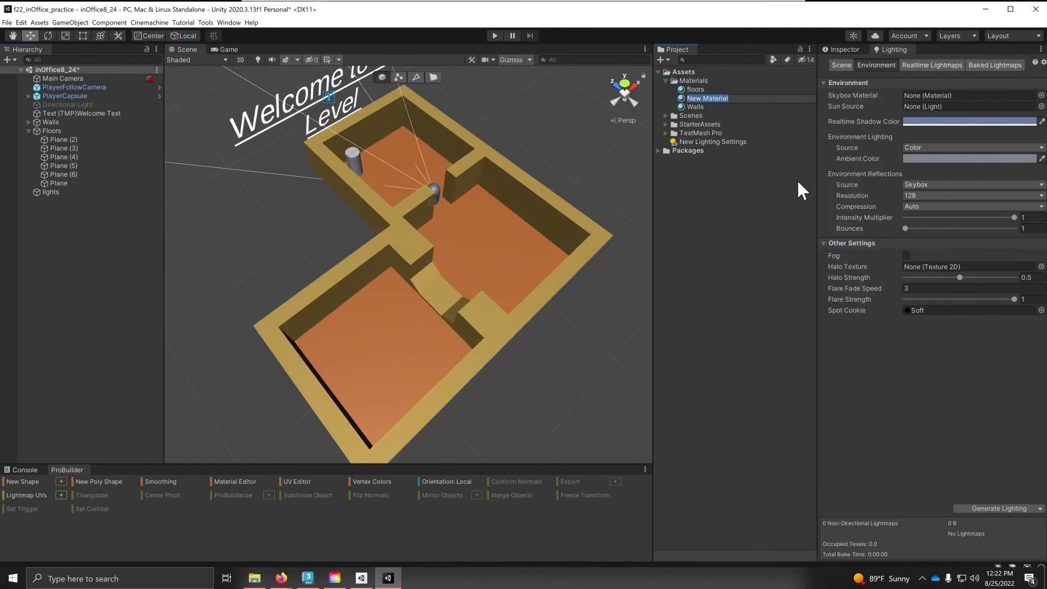
text(light-red)
key(Return)
Step: Enable emission on light-red with a red colour dimmed by one intensity stop, and apply the material to the cylinder
click(840, 51)
click(914, 208)
click(926, 219)
click(1008, 277)
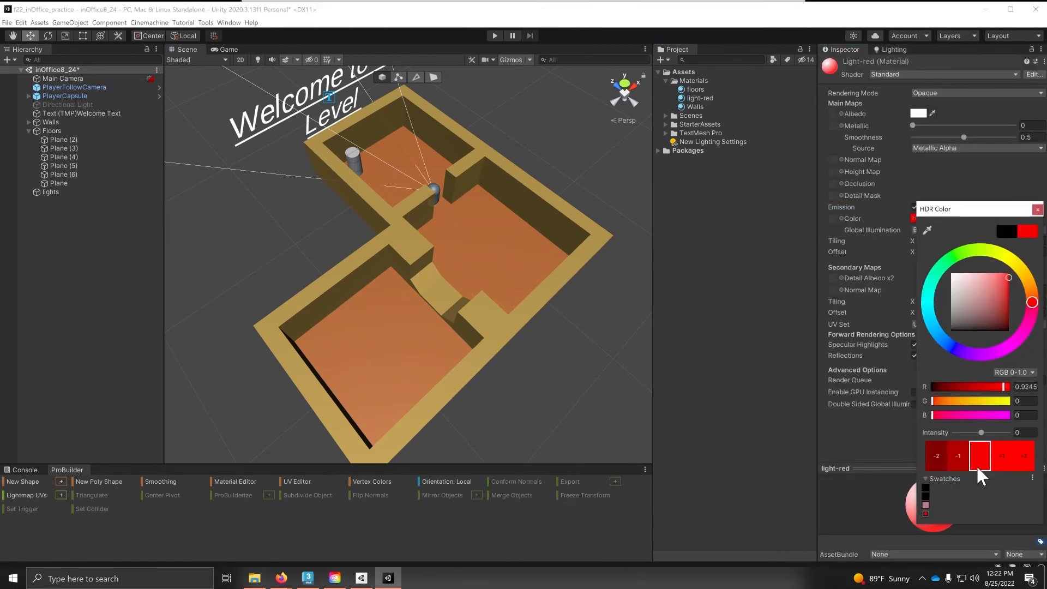
click(962, 457)
drag(699, 98, 354, 161)
Step: Mark the Walls, Floors and lights objects as static, including the children of Walls and Floors
click(28, 131)
click(50, 123)
click(1015, 64)
click(497, 310)
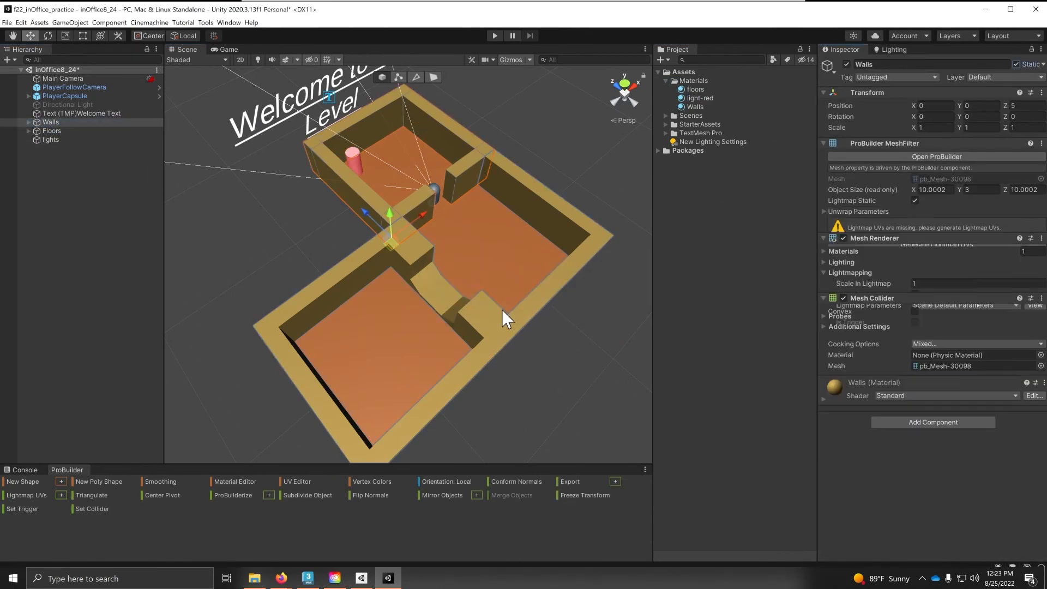
click(52, 131)
click(1016, 64)
click(496, 310)
click(51, 139)
click(1015, 65)
Step: Start and stop the scene briefly, and generate the baked lighting
click(491, 36)
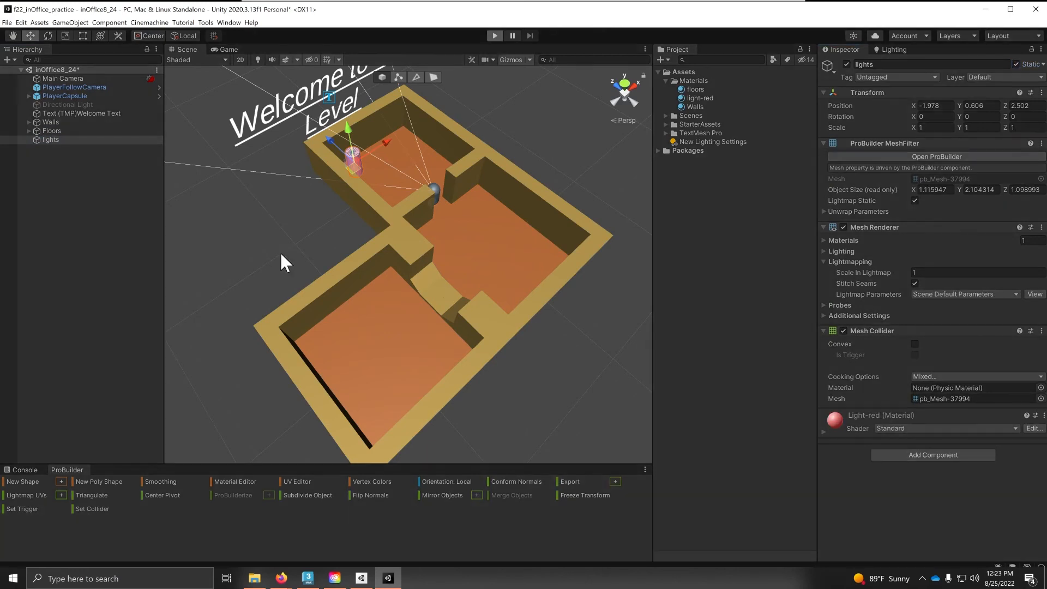
click(498, 36)
click(889, 49)
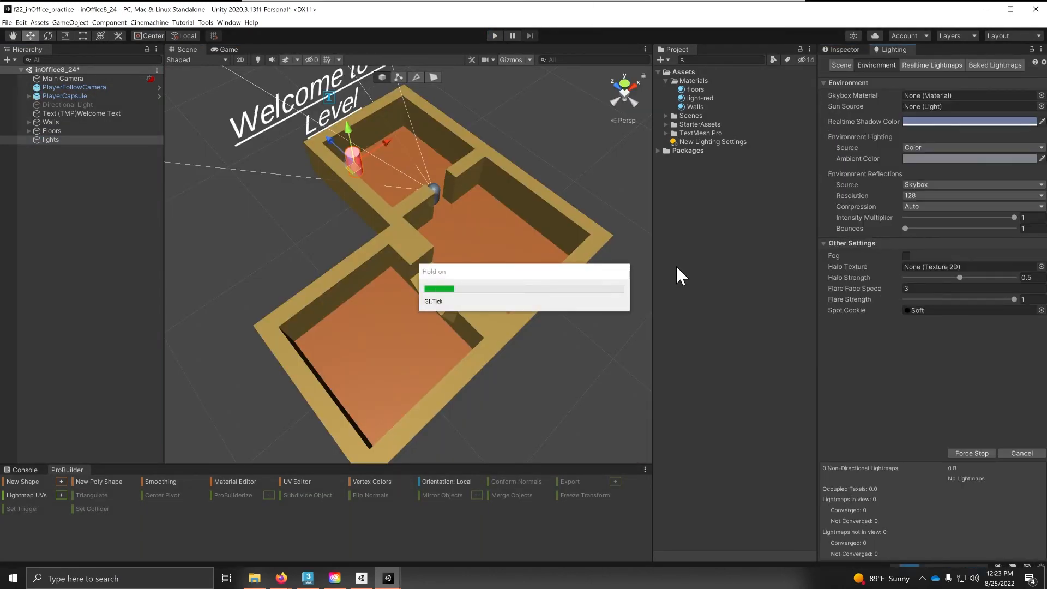
double_click(801, 6)
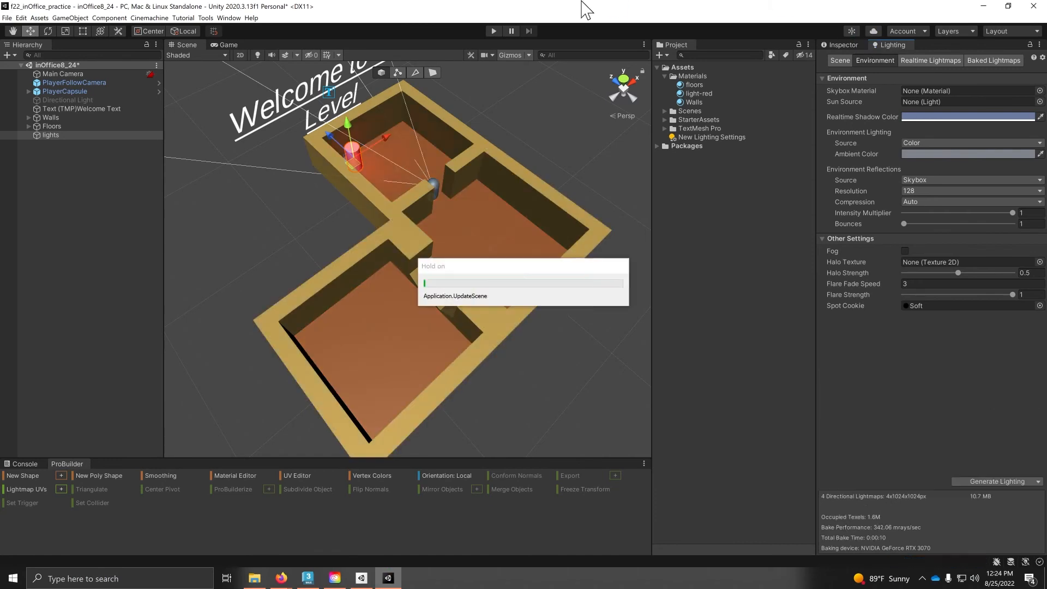
Step: Play the scene, walk up to the glowing red cylinder to check the baked light, and stop playing
click(494, 33)
key(w)
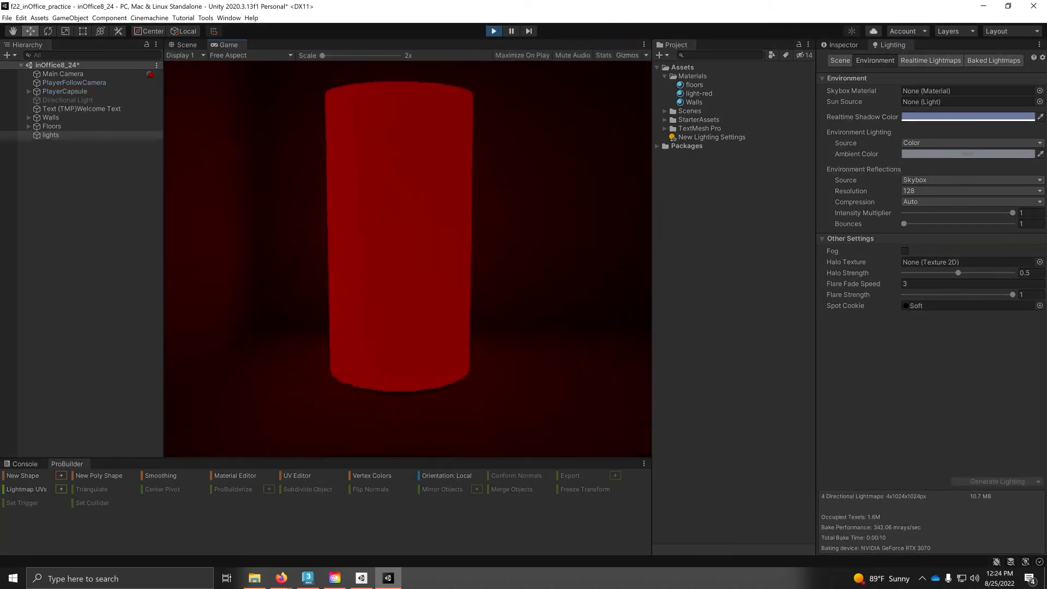
key(Escape)
click(494, 32)
Step: Duplicate the light cylinder twice and place one copy in each of the other two rooms
alt+drag(371, 202, 298, 308)
key(ctrl+d)
alt+drag(298, 308, 406, 372)
key(ctrl+d)
drag(507, 365, 253, 252)
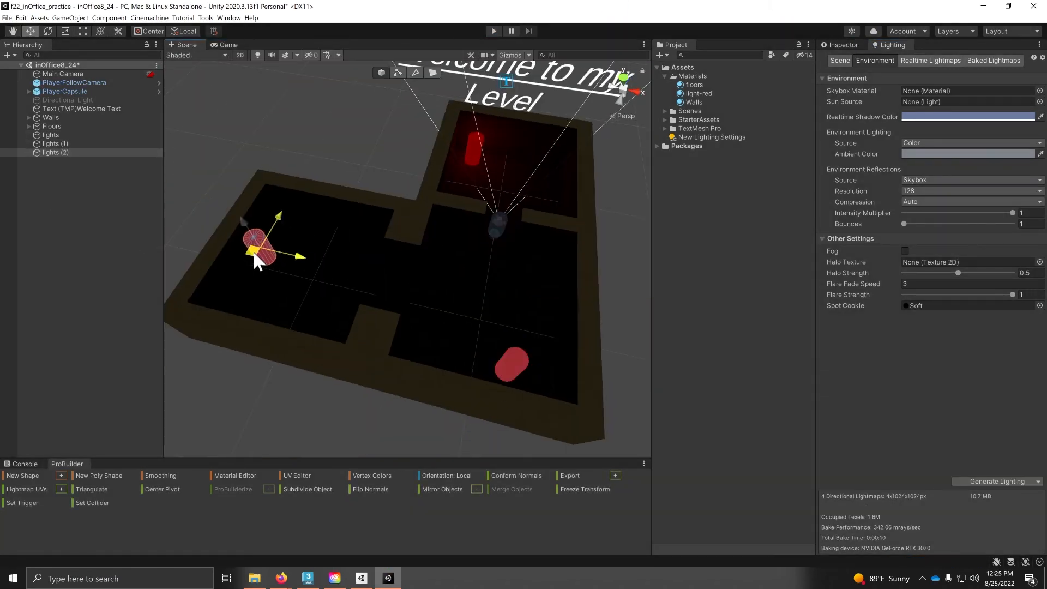
click(512, 362)
drag(550, 376, 587, 389)
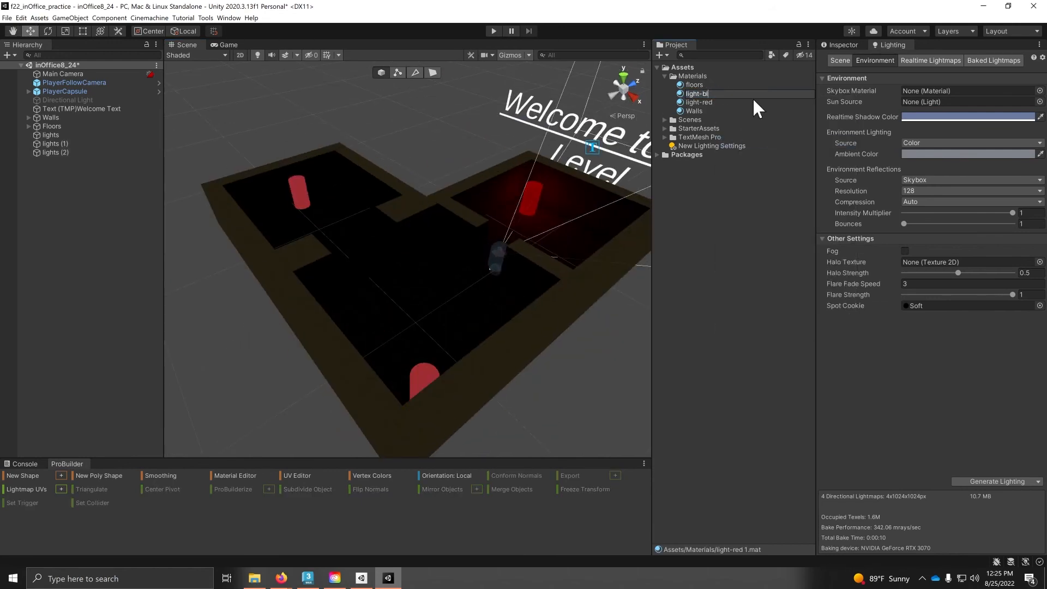
Step: Duplicate light-red as light-blue and light-green, give them blue and green emission, and apply each to one of the new cylinders
click(709, 93)
right_click(712, 93)
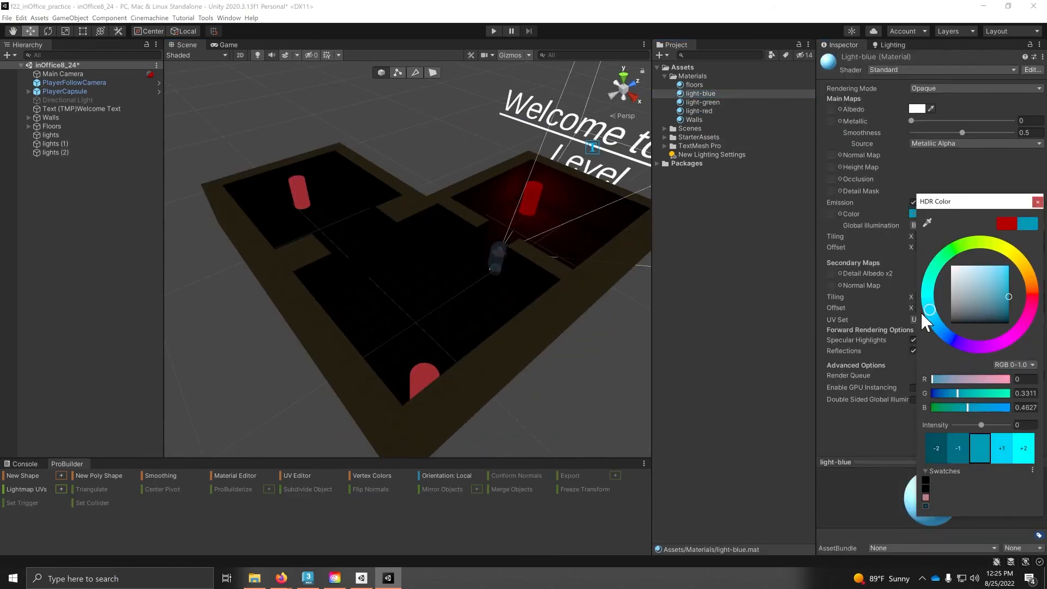
click(793, 80)
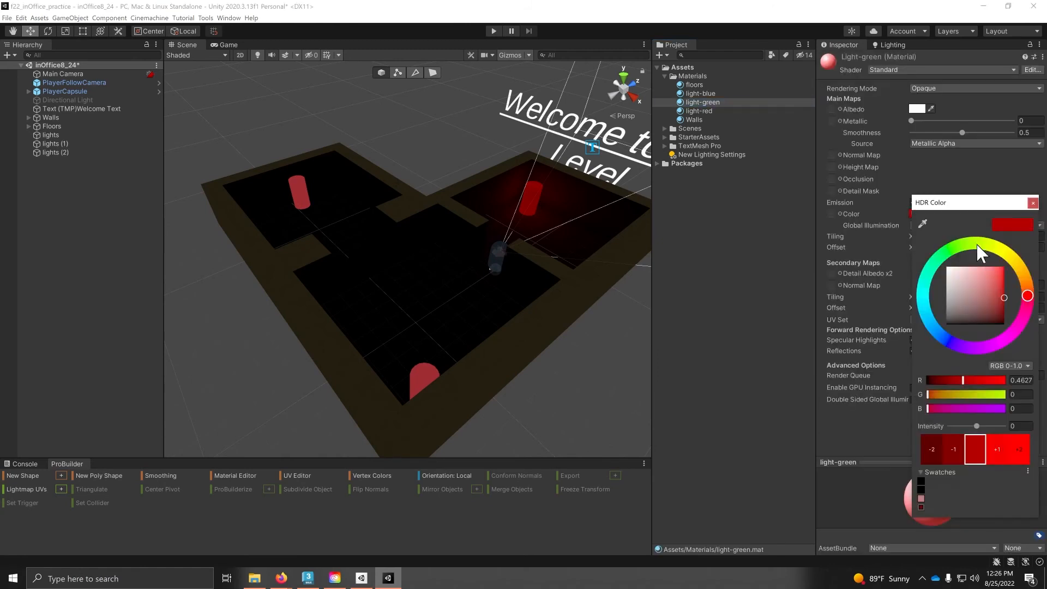
drag(937, 401, 997, 400)
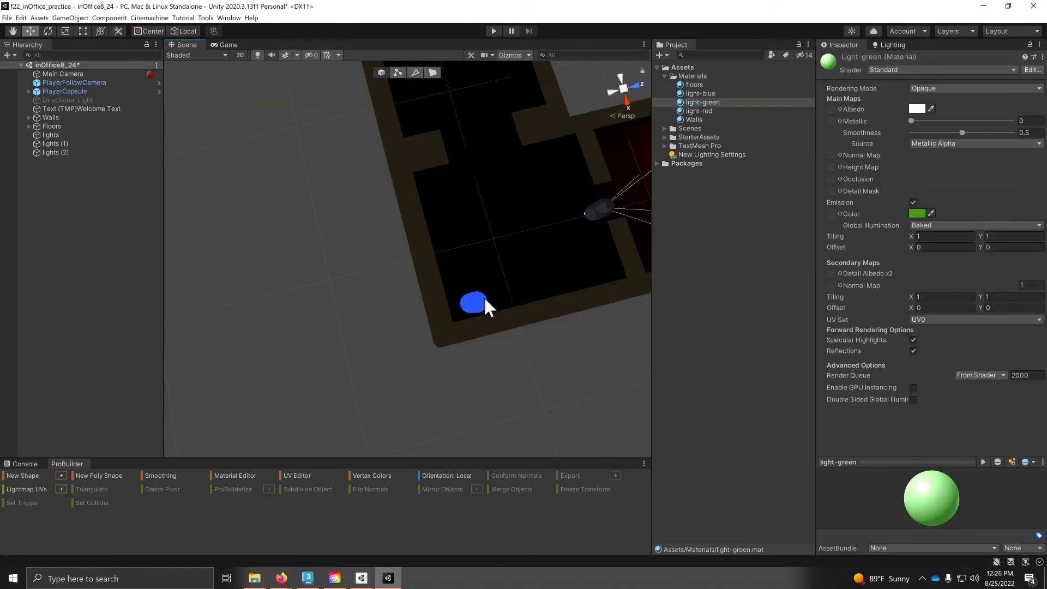
click(483, 296)
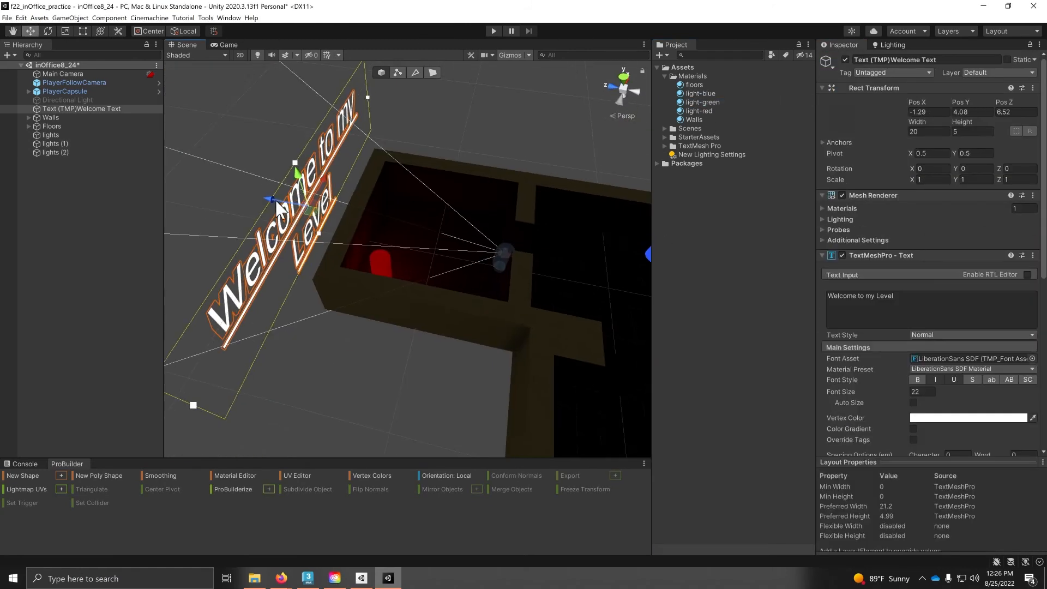
Step: Set the welcome text's font size to 10 and its width to 6
click(921, 392)
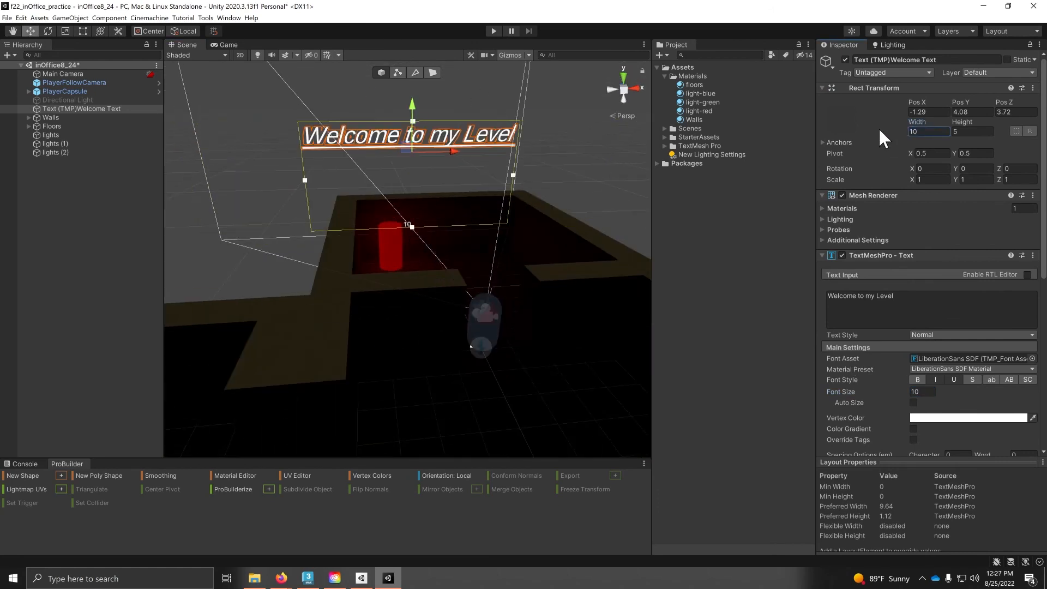
click(937, 308)
drag(927, 131, 907, 125)
text(6)
click(926, 308)
Step: Put Level on a new line, lower the text box's upper edge, and shift the text sideways to about X 0.52
click(878, 296)
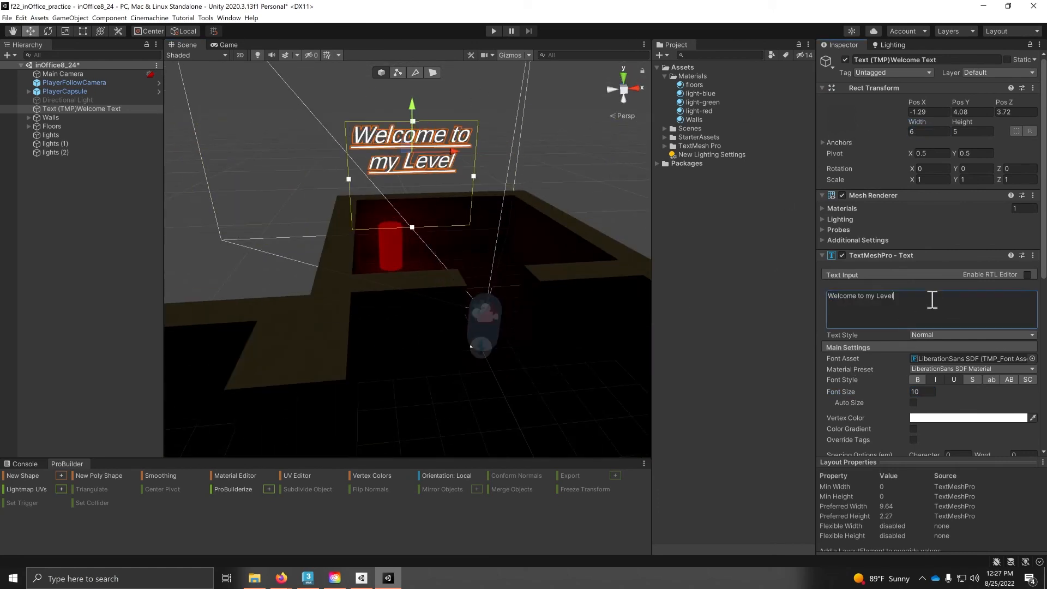
key(Return)
drag(413, 121, 413, 199)
drag(451, 222, 487, 229)
Step: Set the welcome text's font size to 8 and mark it static
click(929, 131)
drag(922, 391, 881, 362)
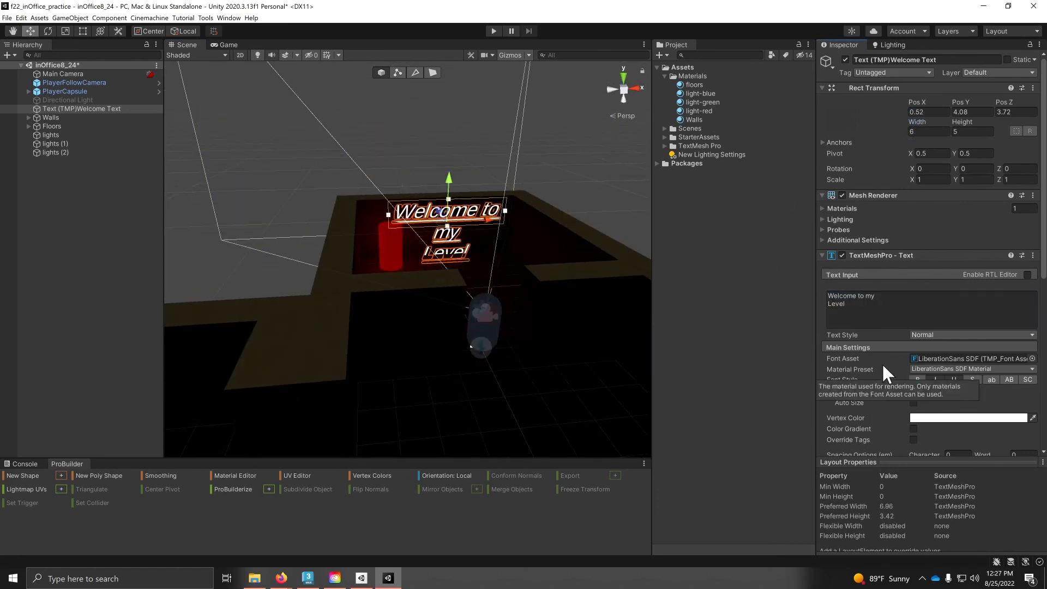
text(8)
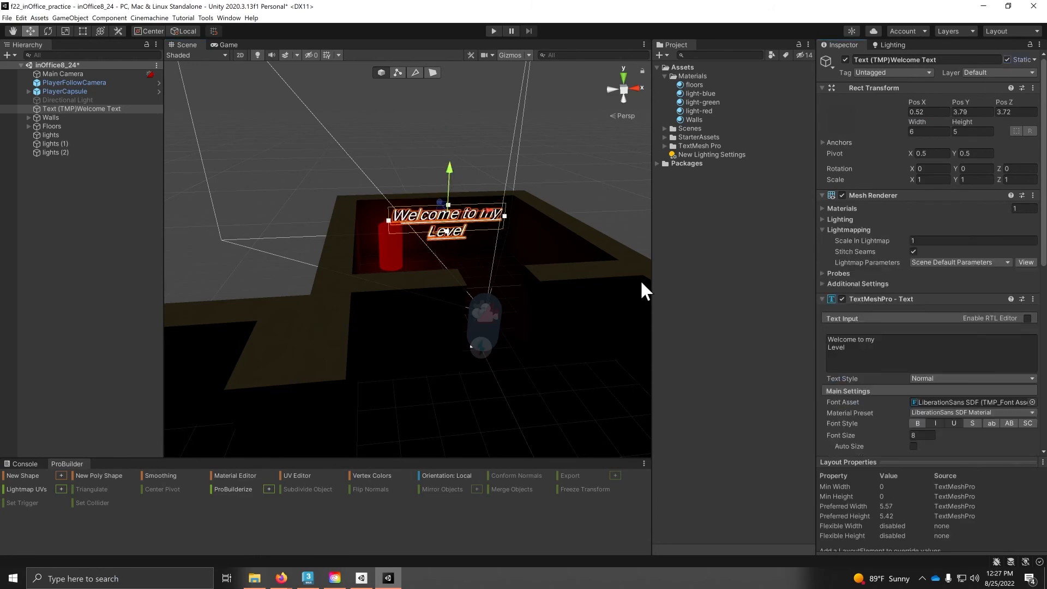
Step: Change the wording of the welcome text to "Welcome to the Red Room"
alt+drag(640, 279, 809, 325)
click(834, 341)
text(Welcome to the Red Room)
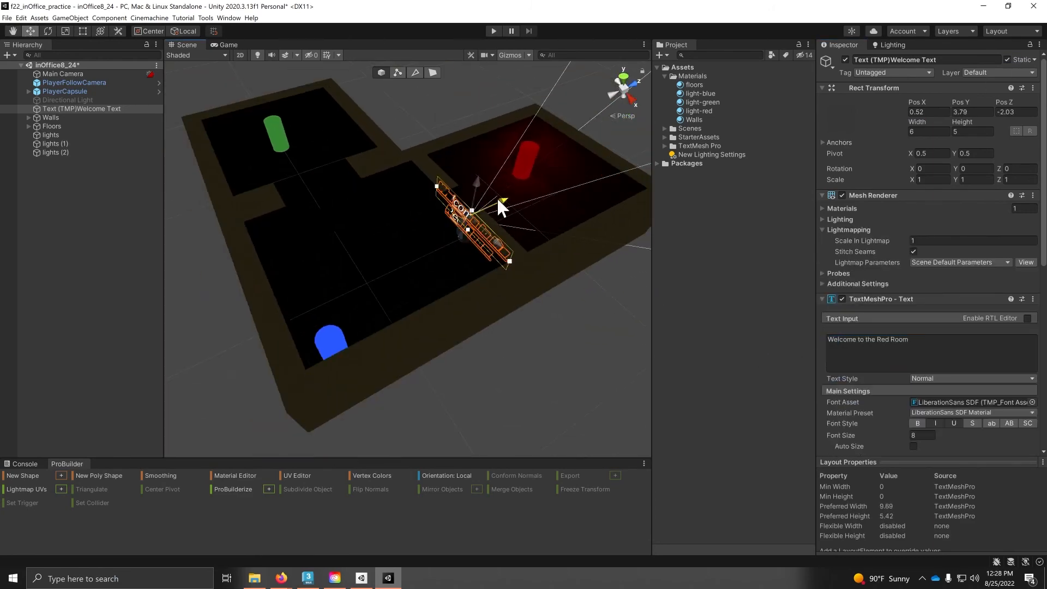
Step: Duplicate the Red Room text, rotate the copy to 180° about Y, and place it beside the blue cylinder
key(ctrl+d)
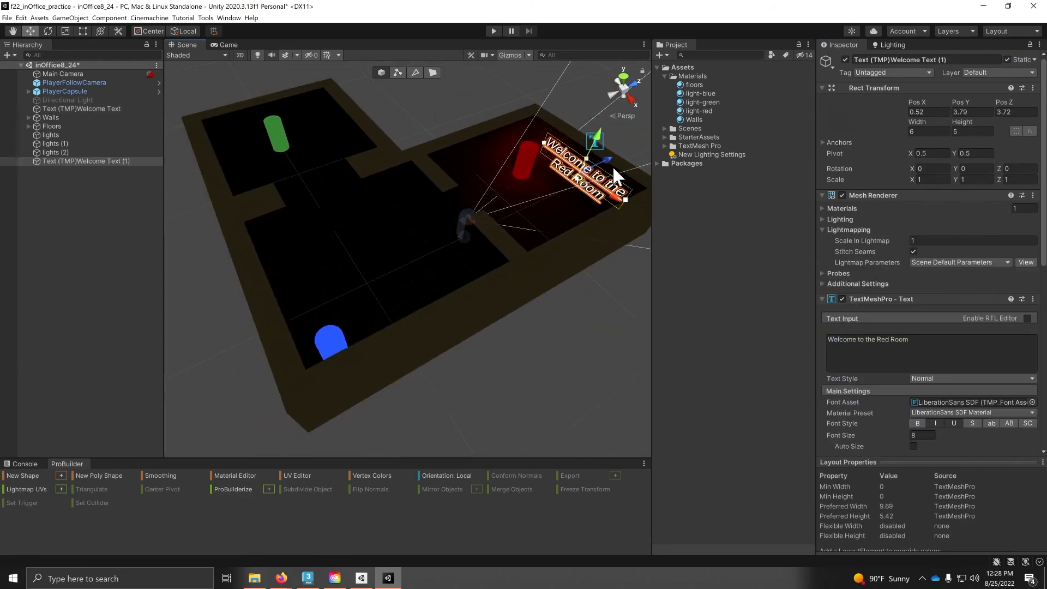
drag(613, 166, 384, 258)
key(e)
ctrl+drag(366, 305, 211, 202)
key(w)
alt+drag(491, 294, 277, 306)
drag(320, 202, 283, 182)
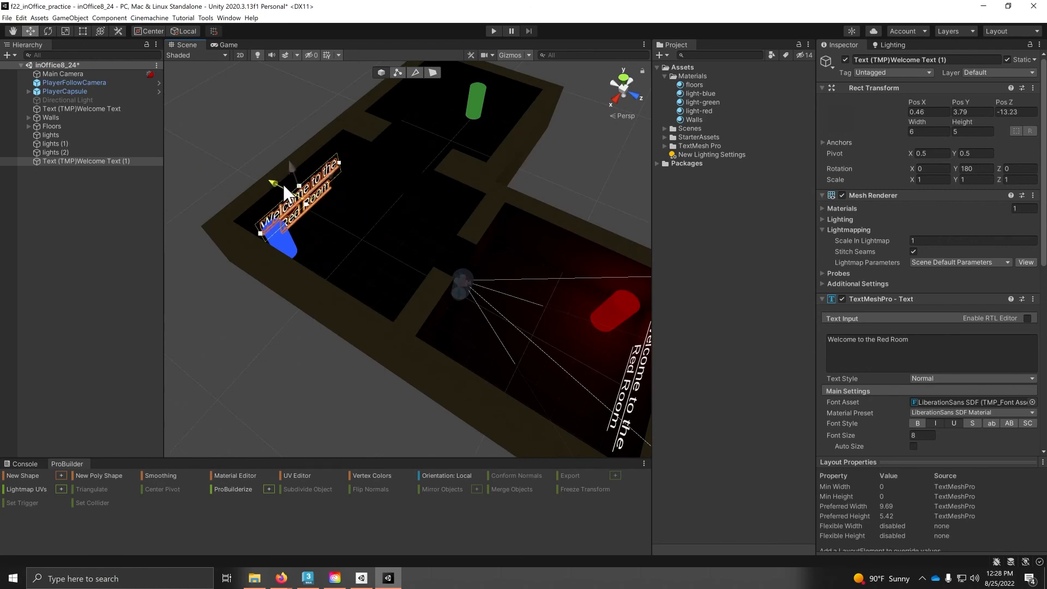
alt+drag(491, 262, 349, 218)
drag(418, 176, 426, 175)
Step: Duplicate the text again, rotate this copy to 270° about Y, and place it beside the green cylinder
key(ctrl+d)
alt+drag(428, 268, 535, 321)
key(e)
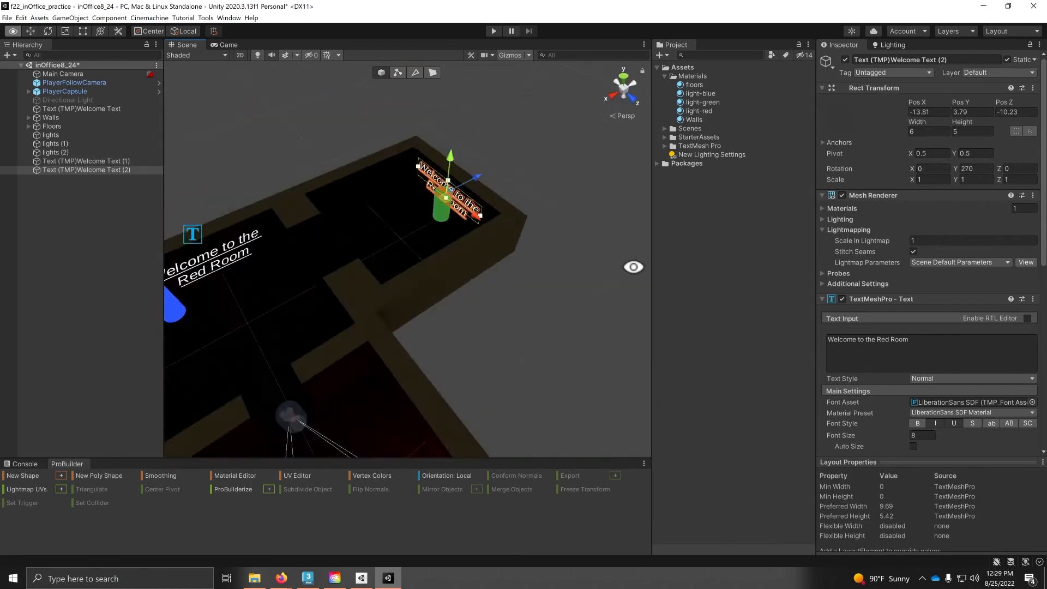
alt+drag(634, 266, 264, 319)
alt+drag(469, 294, 328, 201)
Step: Change the text beside the blue cylinder to "Welcome to the Blue Room"
click(332, 239)
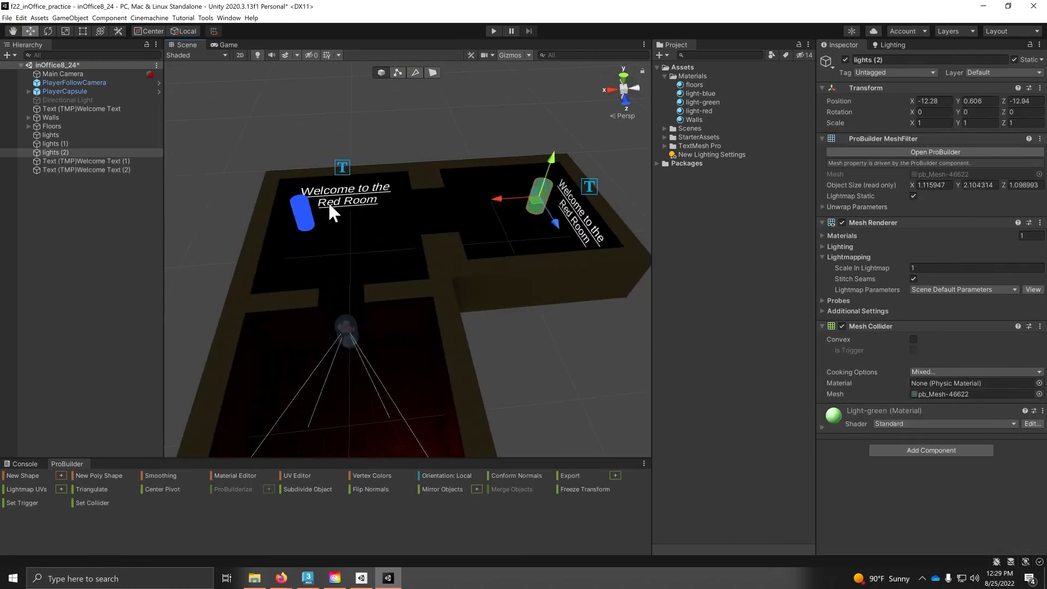
click(328, 201)
click(877, 344)
key(BackSpace)
key(BackSpace)
key(BackSpace)
text(Blue)
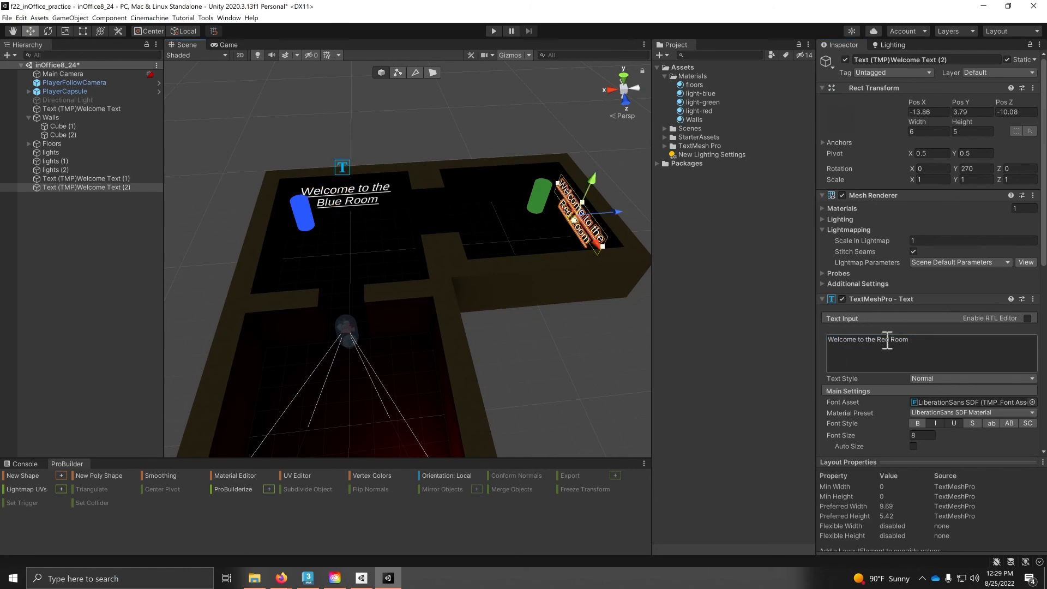
Step: Change the text beside the green cylinder to "Welcome to the Green Room"
click(888, 339)
key(BackSpace)
key(BackSpace)
key(BackSpace)
text(Green)
Step: Generate the baked lighting again, play the scene to view the coloured rooms, and stop it
click(890, 44)
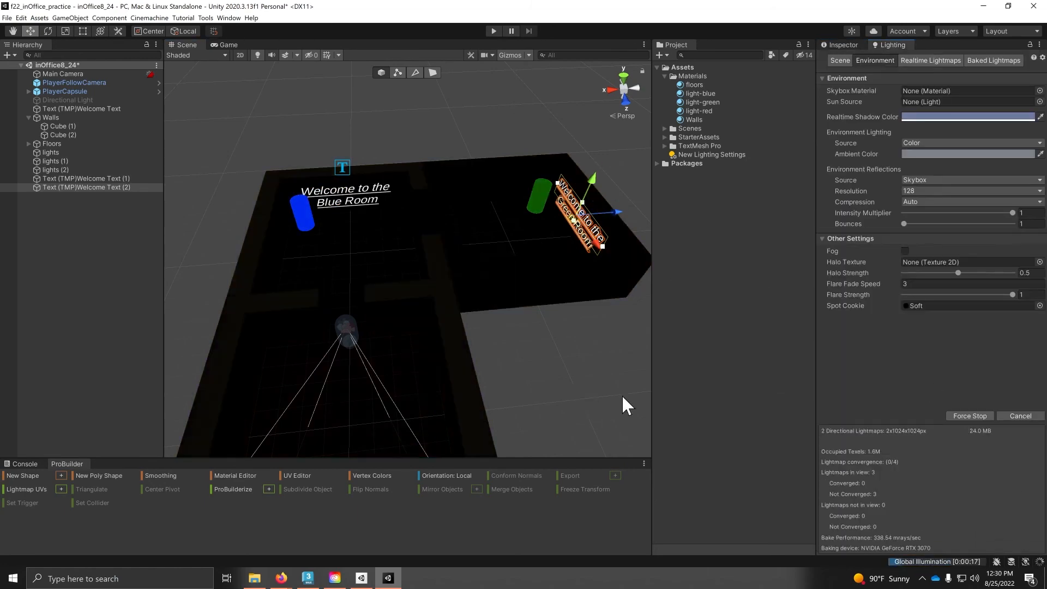
key(ctrl+p)
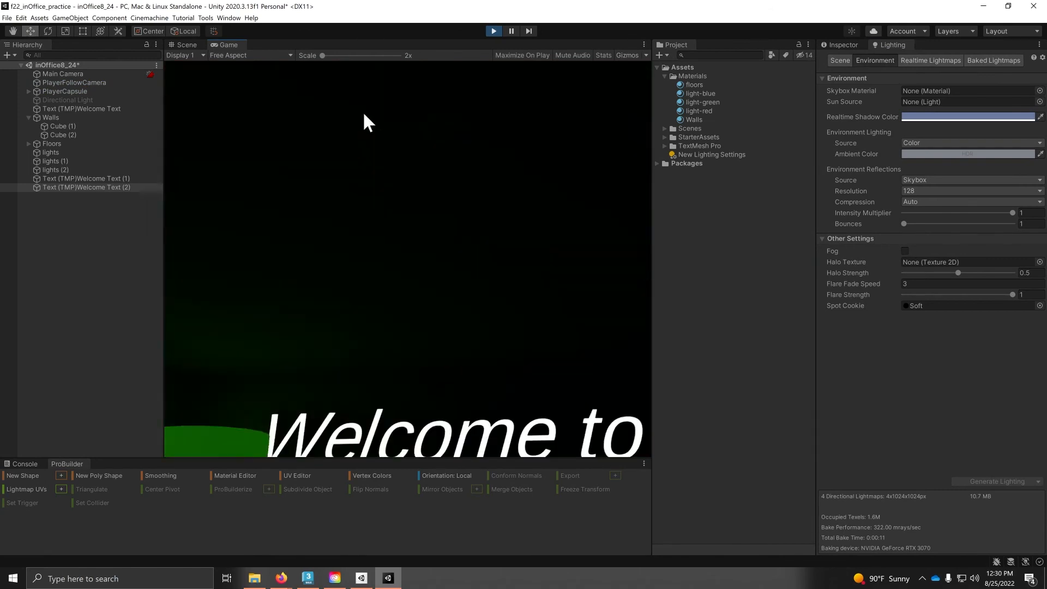
key(ctrl+p)
Step: Build a ProBuilder sphere in the red room and close the shape tool
click(406, 229)
scroll(405, 226, up, 3)
click(61, 476)
click(169, 158)
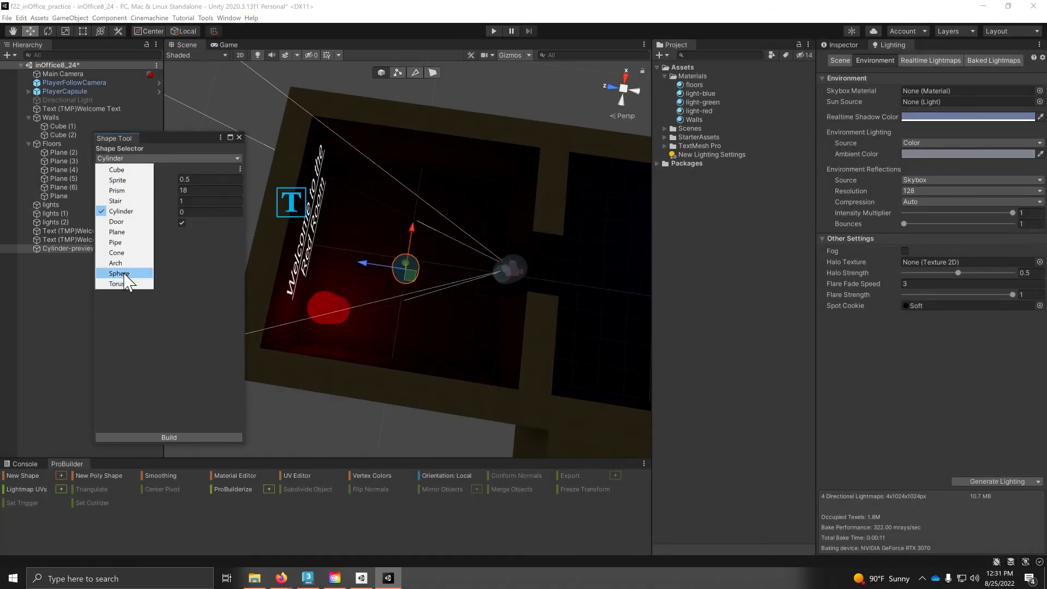
click(128, 275)
drag(187, 190, 202, 191)
click(169, 437)
alt+drag(512, 295, 382, 243)
click(402, 236)
click(239, 138)
Step: Move the sphere beside the red room's doorway and raise it above the floor
click(432, 73)
key(ctrl+a)
alt+drag(381, 218, 480, 305)
click(381, 72)
drag(403, 245, 336, 202)
alt+drag(469, 272, 305, 164)
drag(411, 173, 411, 159)
click(412, 173)
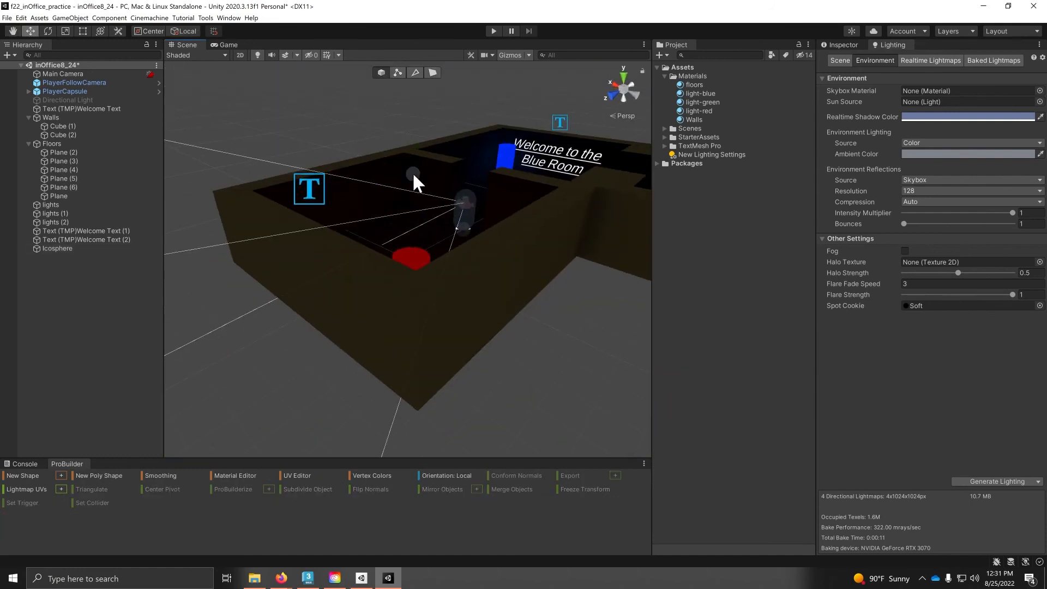
click(411, 200)
Step: Scale down all faces of the sphere and return to object selection
alt+drag(349, 196, 491, 317)
scroll(365, 322, up, 4)
click(433, 72)
key(r)
drag(445, 232, 420, 234)
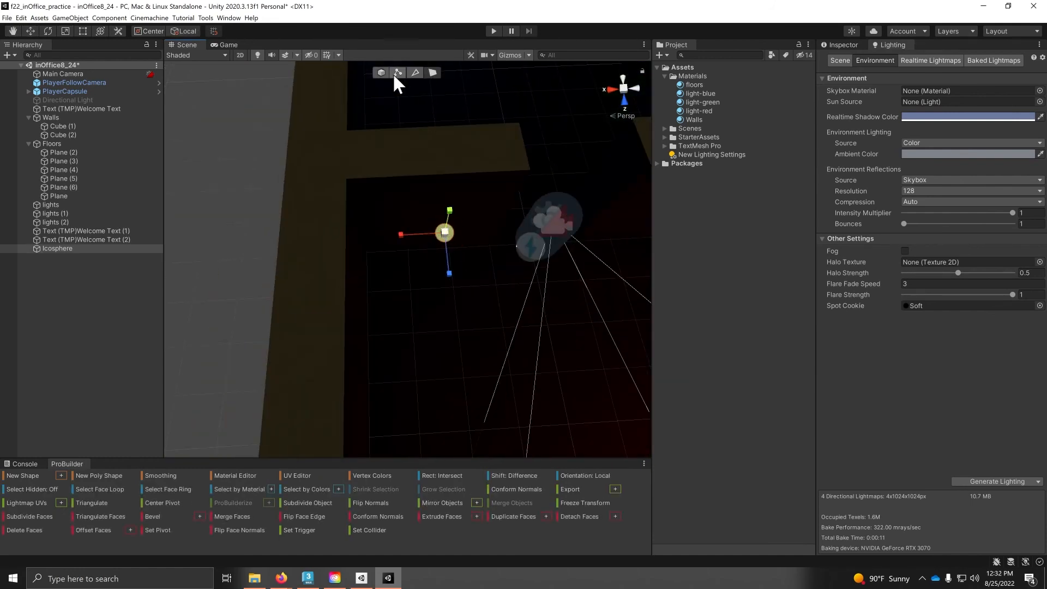
click(381, 73)
Step: Duplicate the sphere to the doorway's other side, and copy the pair to the blue-room side of the wall
key(ctrl+d)
drag(322, 235, 584, 222)
shift+click(358, 241)
alt+drag(358, 241, 480, 218)
key(ctrl+d)
drag(456, 166, 338, 159)
Step: Duplicate the pair of spheres, rotate the copies, and move them to the green room's doorway
key(ctrl+d)
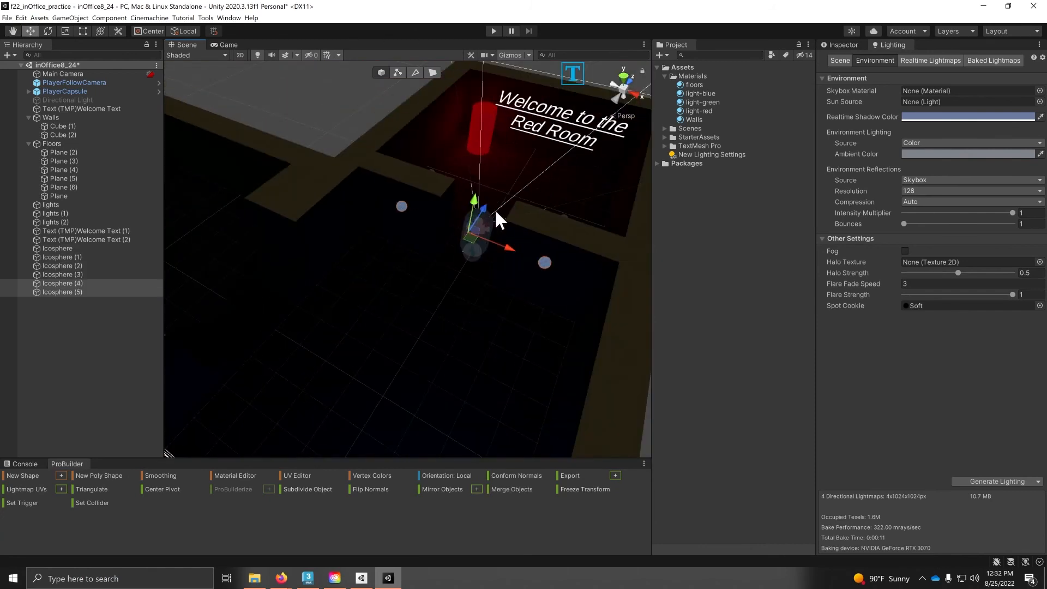
drag(494, 208, 449, 278)
key(e)
drag(507, 322, 567, 316)
alt+drag(436, 327, 250, 354)
key(w)
drag(257, 318, 240, 330)
Step: Adjust the position of the individual spheres beside the green room's doorway
alt+drag(261, 392, 267, 294)
click(233, 208)
alt+drag(233, 208, 302, 241)
click(307, 232)
click(434, 221)
drag(385, 226, 410, 226)
alt+drag(410, 225, 577, 320)
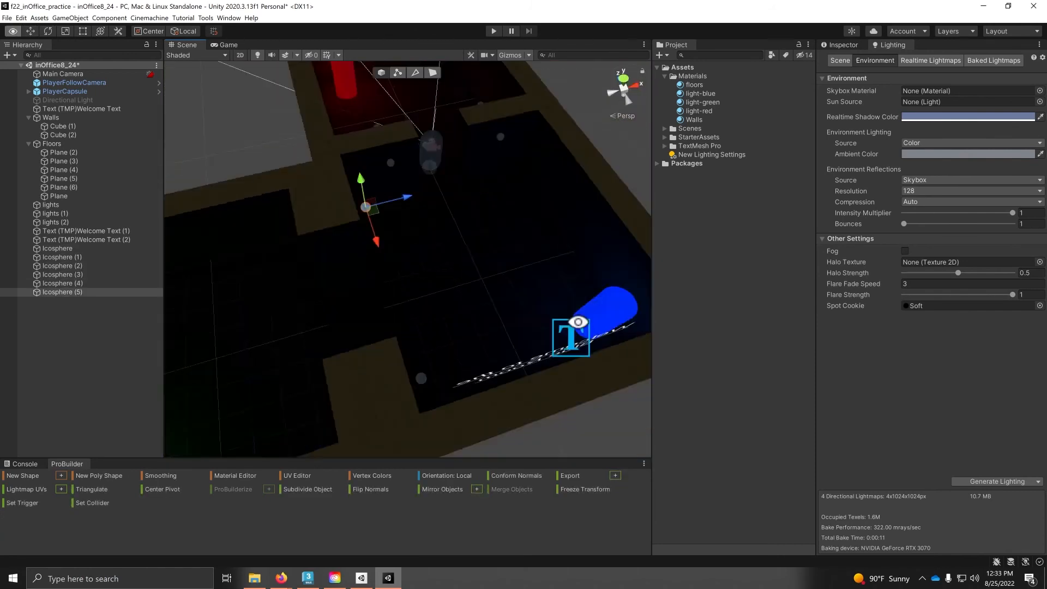
Step: Duplicate the two spheres at the green room's doorway and move the copies to its other side
shift+click(419, 376)
key(ctrl+d)
drag(426, 263, 326, 284)
Step: Apply the light-blue and light-green materials to the spheres flanking the green room's doorway
alt+drag(327, 431, 452, 361)
click(275, 315)
drag(685, 94, 477, 360)
click(314, 276)
drag(700, 102, 276, 264)
Step: At the red room's doorway, apply light-red to the spheres on the blue-room side and light-blue to those inside the red room
drag(709, 102, 590, 203)
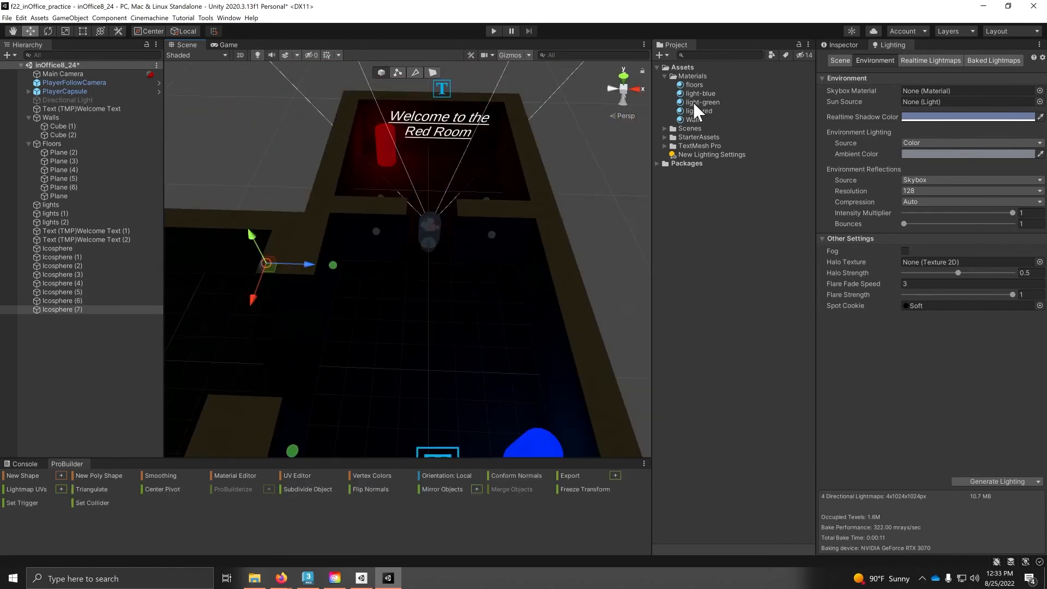
alt+drag(457, 216, 551, 297)
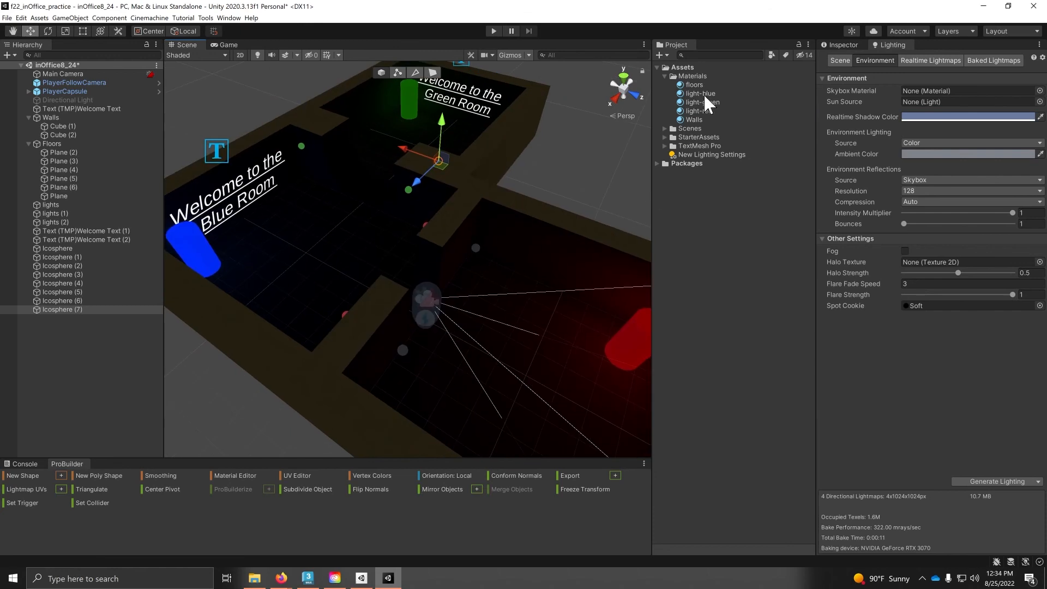
click(703, 93)
scroll(512, 147, down, 4)
click(463, 249)
Step: Mark all eight doorway icospheres as static so they contribute to the baked lighting
click(837, 45)
click(58, 248)
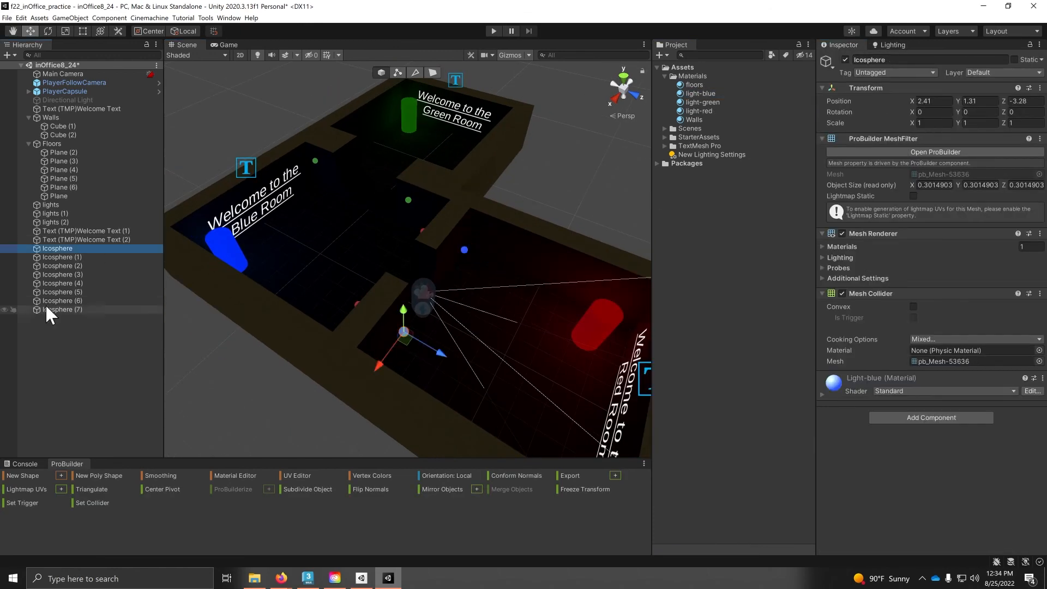
shift+click(55, 309)
click(1015, 59)
Step: Parent the icospheres and the other two lights under the lights object, and collapse the lights, Floors and Walls groups in the hierarchy
drag(61, 266, 55, 205)
click(55, 283)
shift+click(55, 292)
drag(55, 291, 50, 206)
click(29, 205)
click(29, 144)
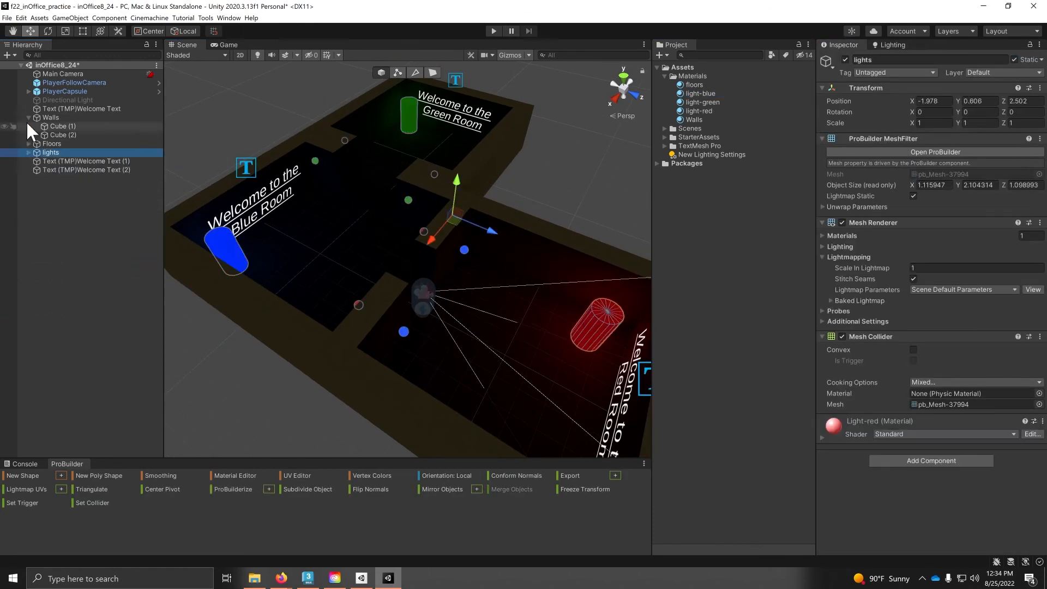
click(28, 117)
Step: Generate the baked lighting for the scene again and play-test the level briefly
click(890, 45)
click(1008, 415)
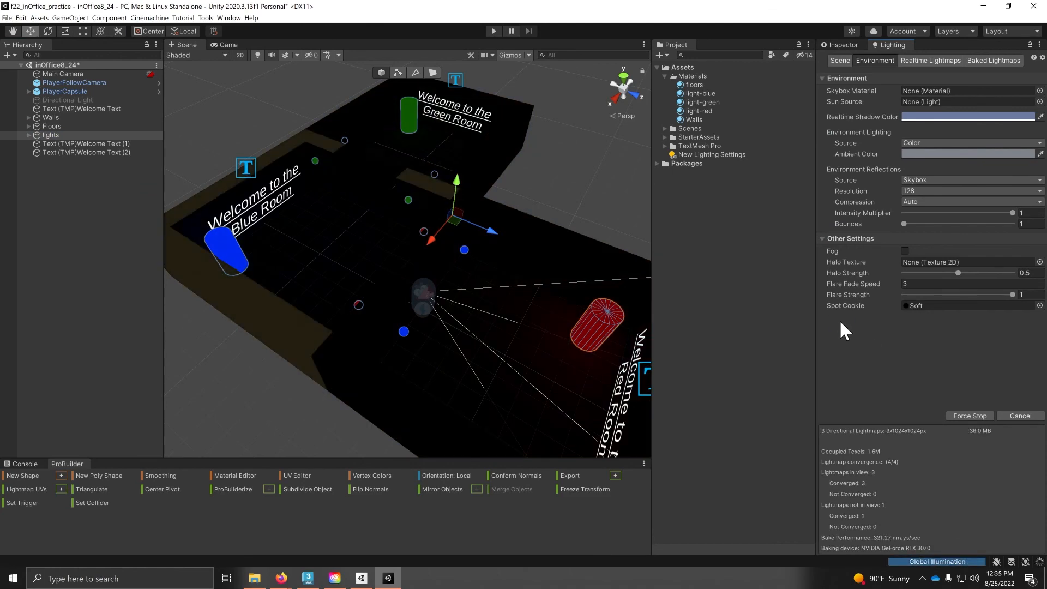
key(ctrl+p)
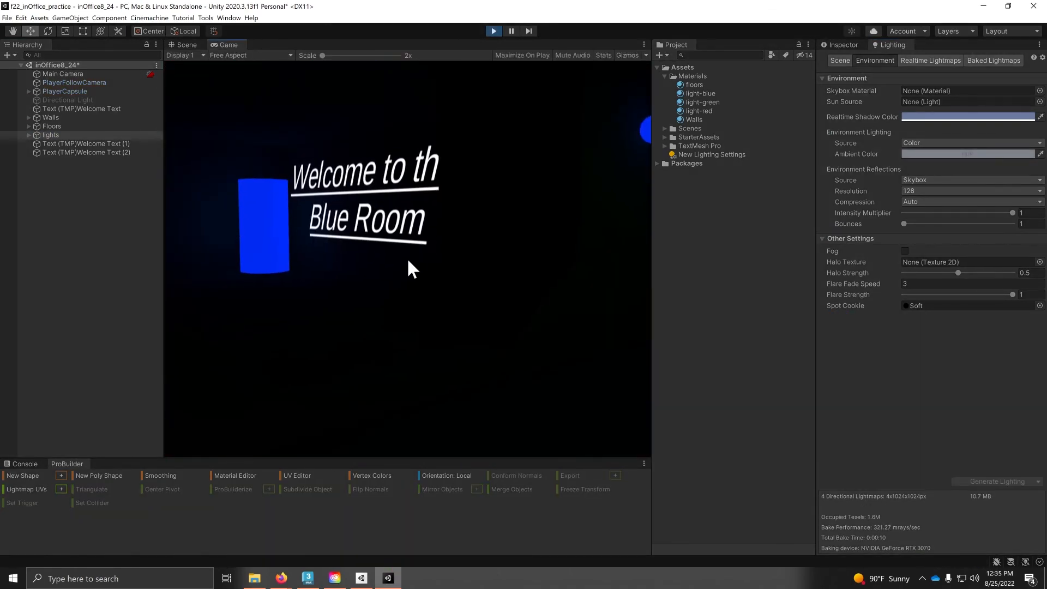
key(ctrl+p)
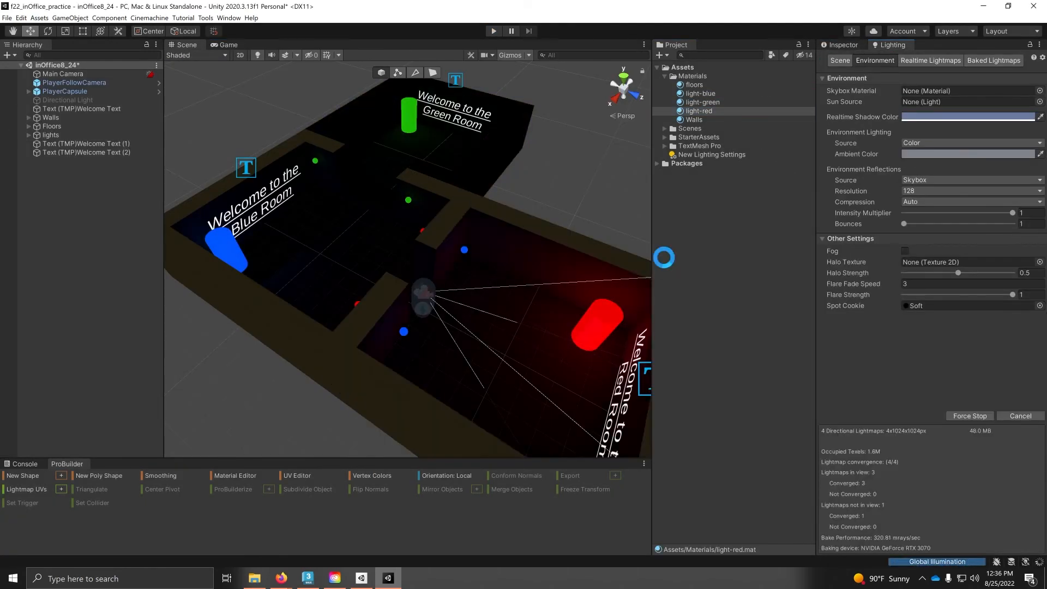
Step: Play-test the rebaked level again, walking forward in the Blue Room, and stop the playback
key(ctrl+p)
click(470, 130)
key(w)
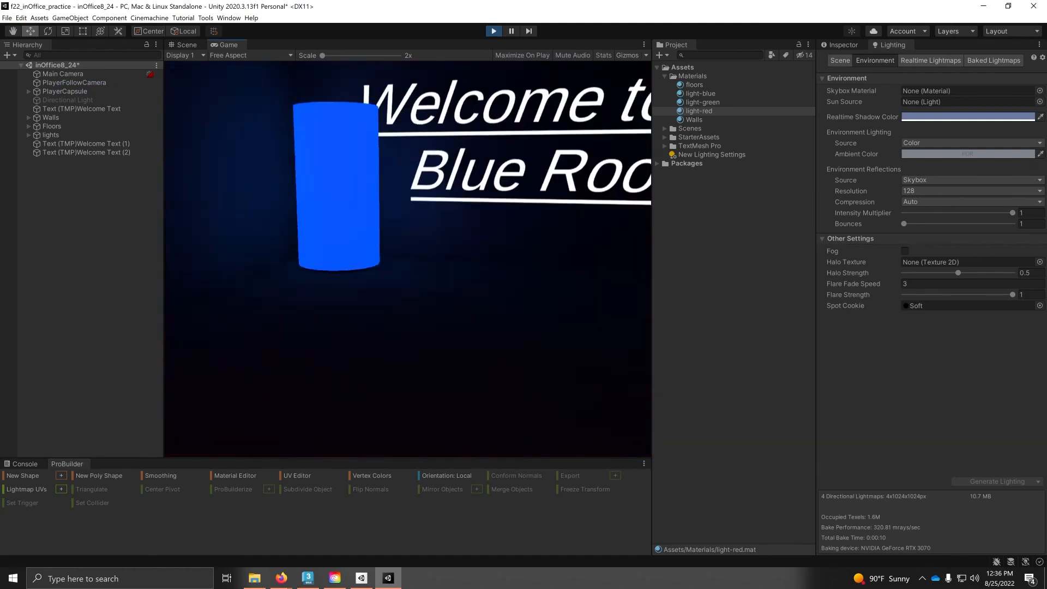
key(ctrl+p)
Step: Save the scene and start a Windows build of the project from the build settings
scroll(364, 274, down, 2)
key(ctrl+s)
click(7, 18)
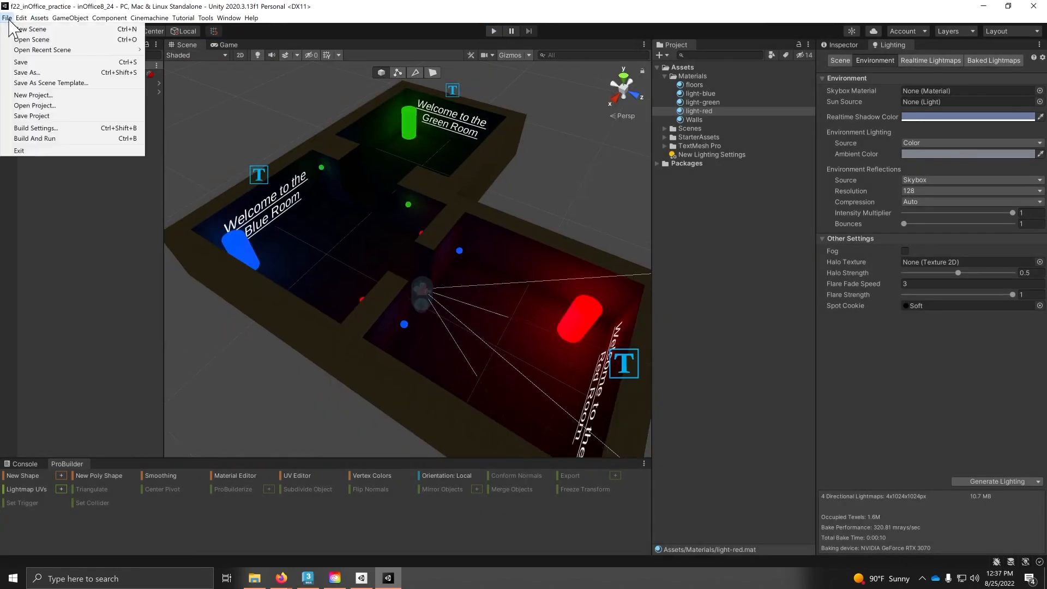
click(39, 128)
click(440, 431)
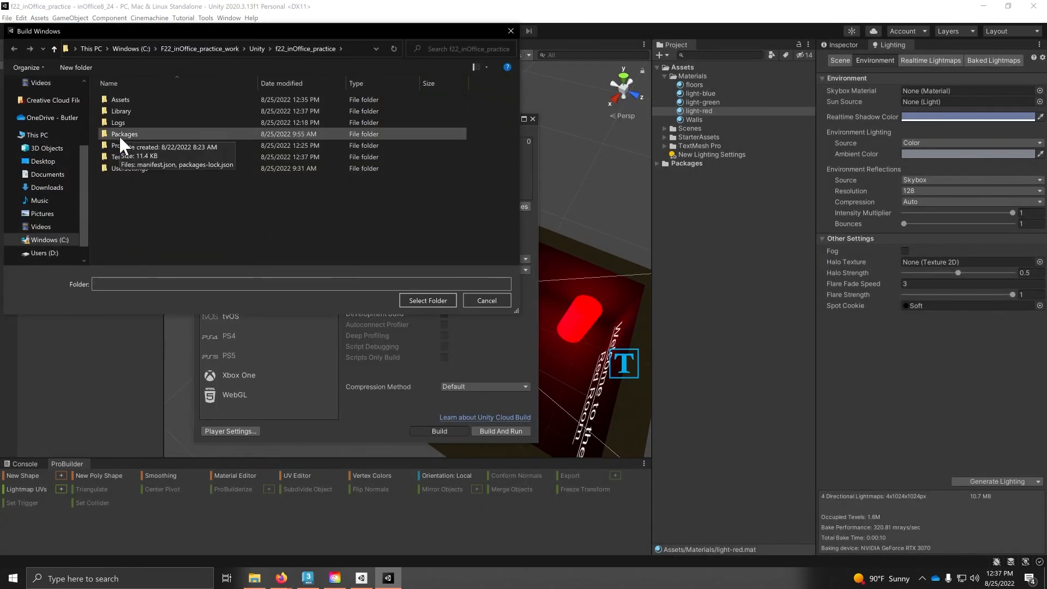
Step: Create a _Builds folder inside the f22_inOffice_practice project folder and build the game into it
right_click(133, 199)
mouse_move(166, 218)
mouse_move(164, 349)
click(297, 350)
text(_Builds)
key(Return)
double_click(129, 99)
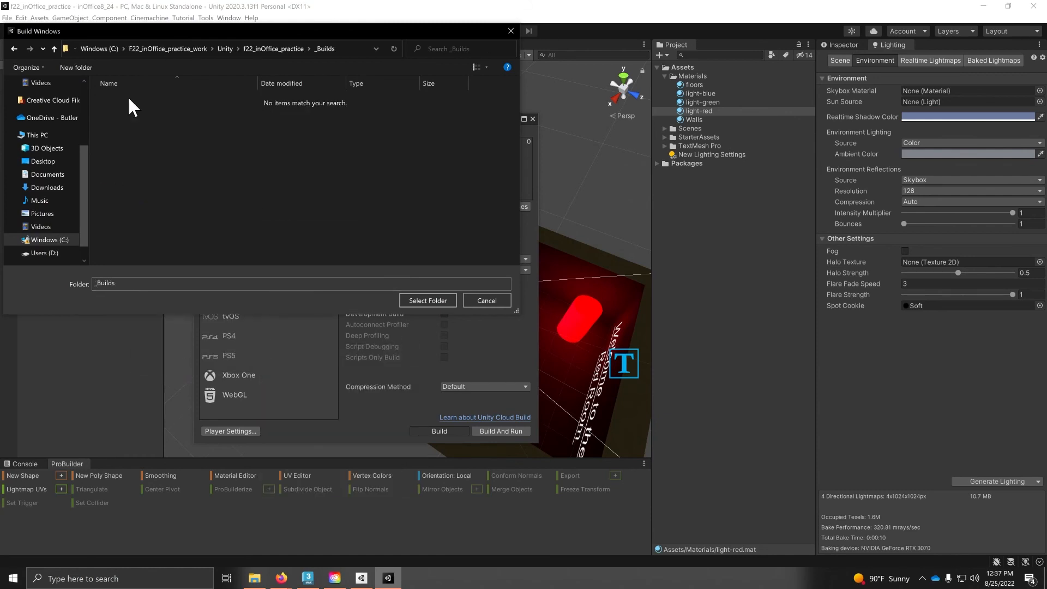
click(428, 300)
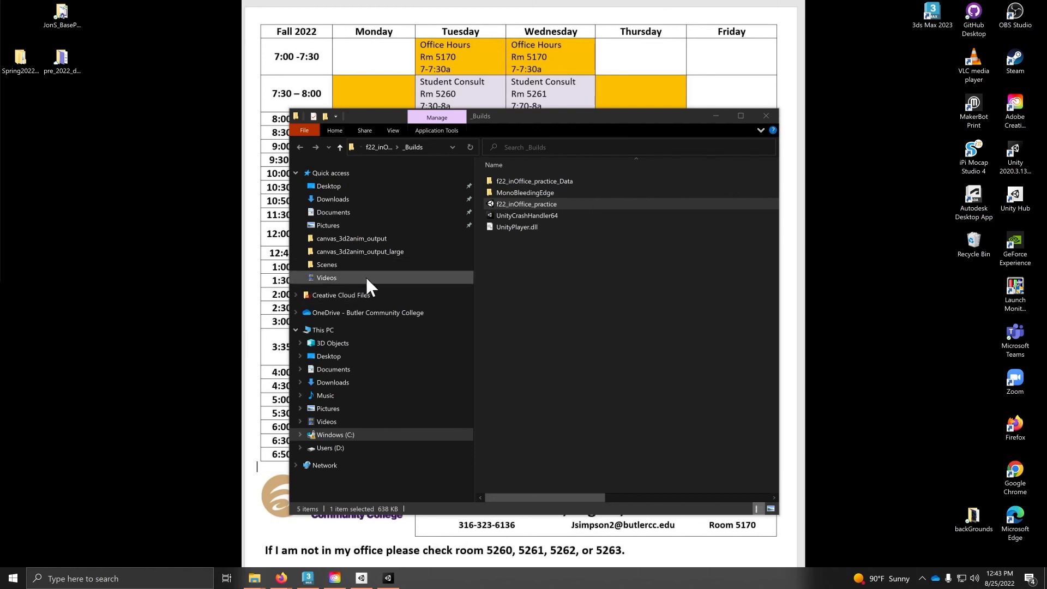
Step: Run the built f22_inOffice_practice application from the _Builds folder to check the rooms, and close it
double_click(554, 201)
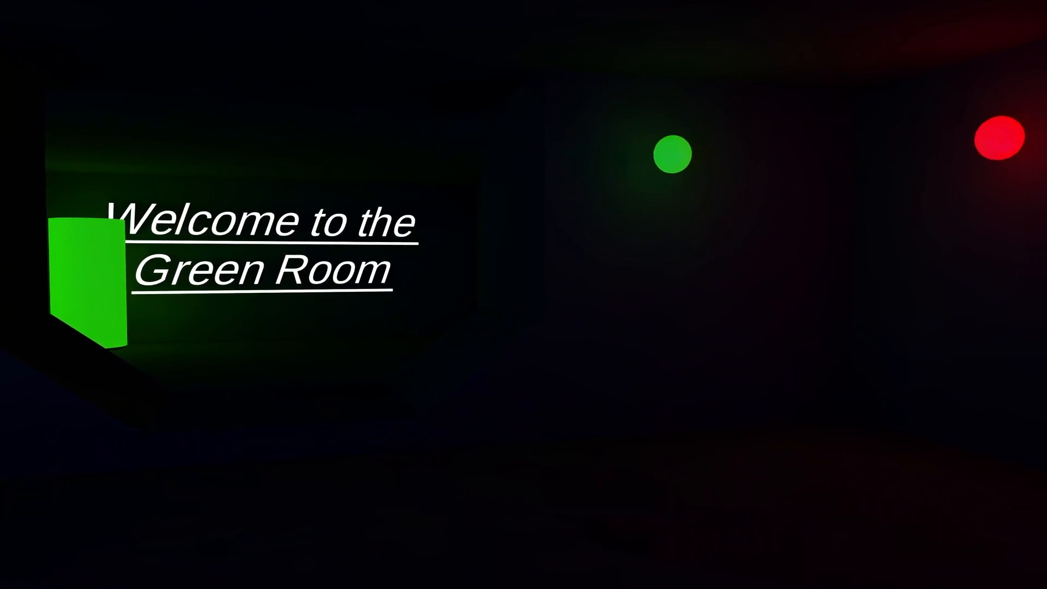
key(alt+F4)
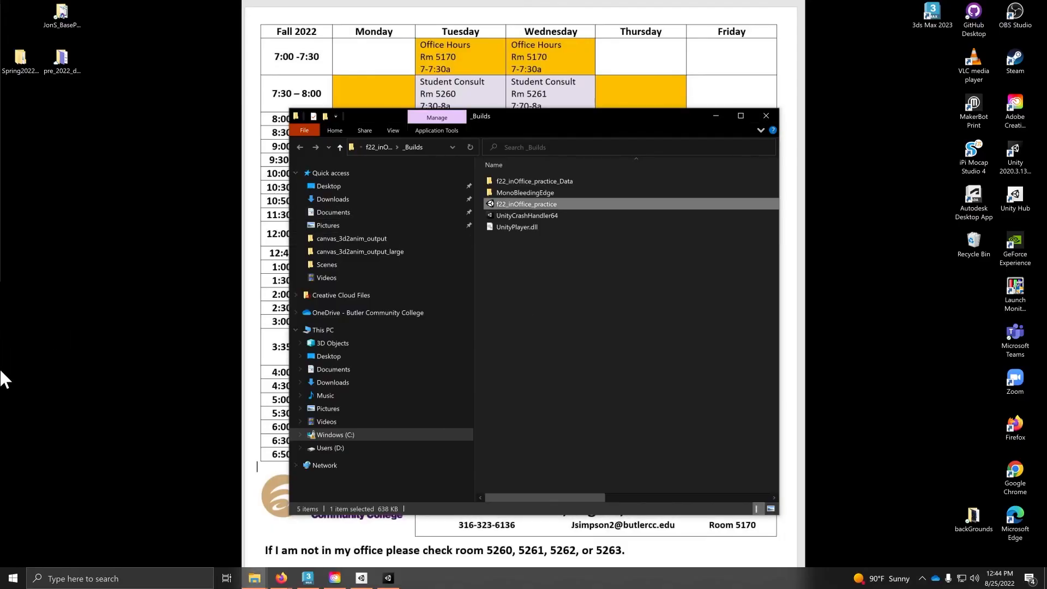